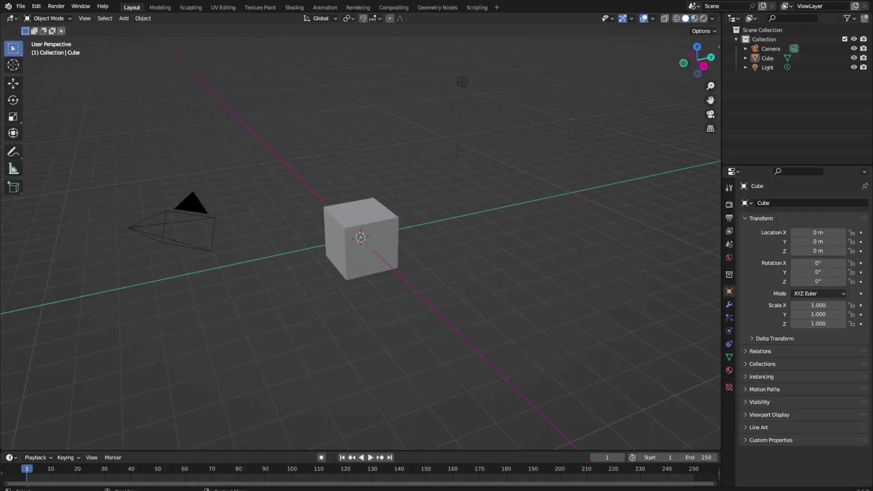
# Step: Turn the bottom timeline area into a Shader Editor and enlarge it upward
pyautogui.moveTo(337, 179); pyautogui.dragTo(371, 176, button='middle')
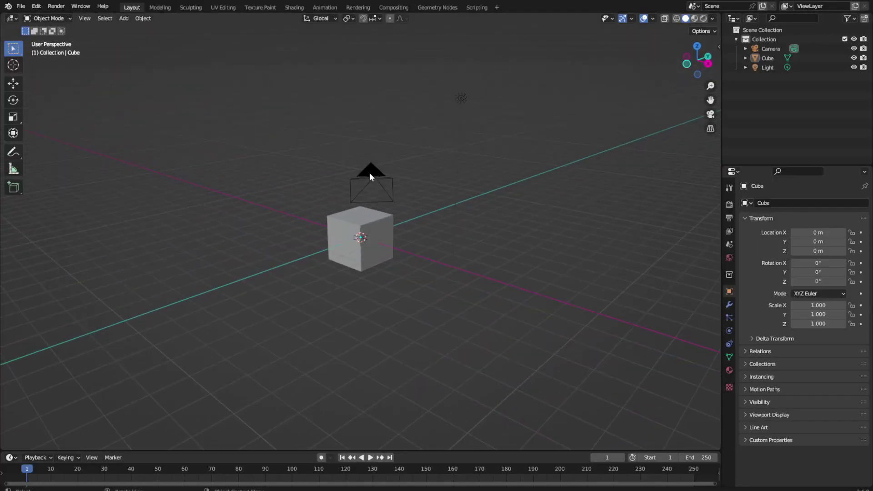
pyautogui.click(36, 457)
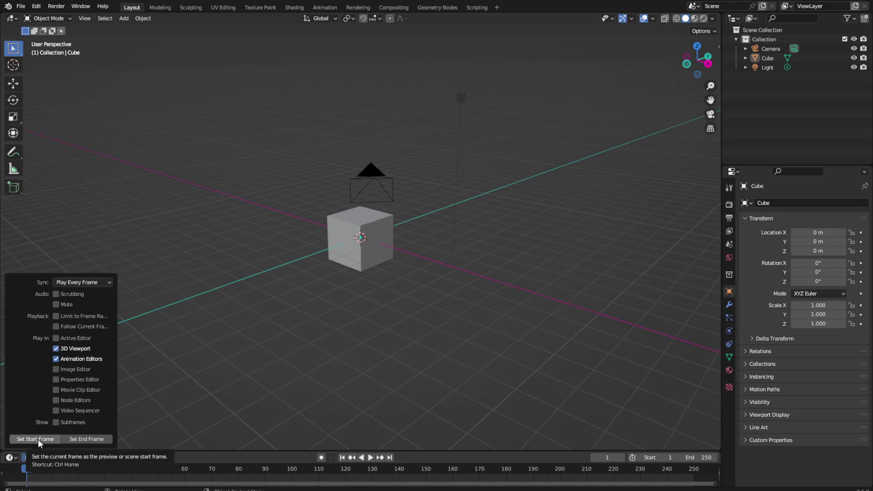
pyautogui.click(17, 457)
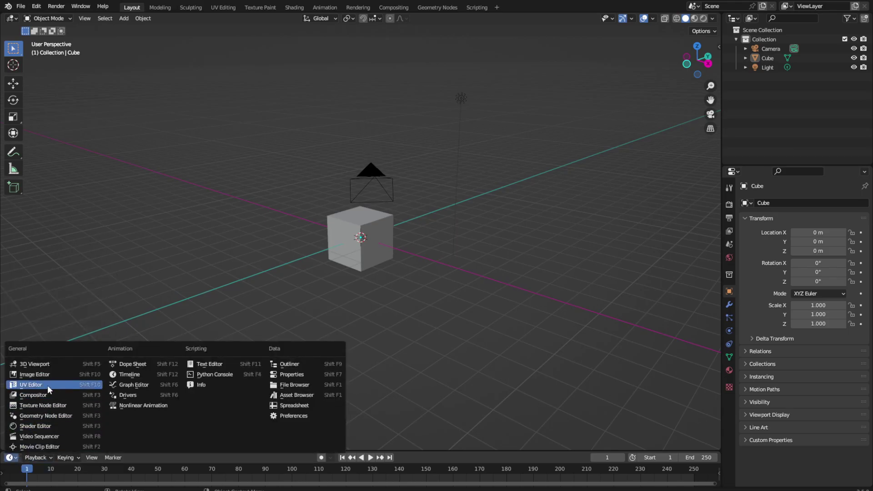
pyautogui.click(41, 427)
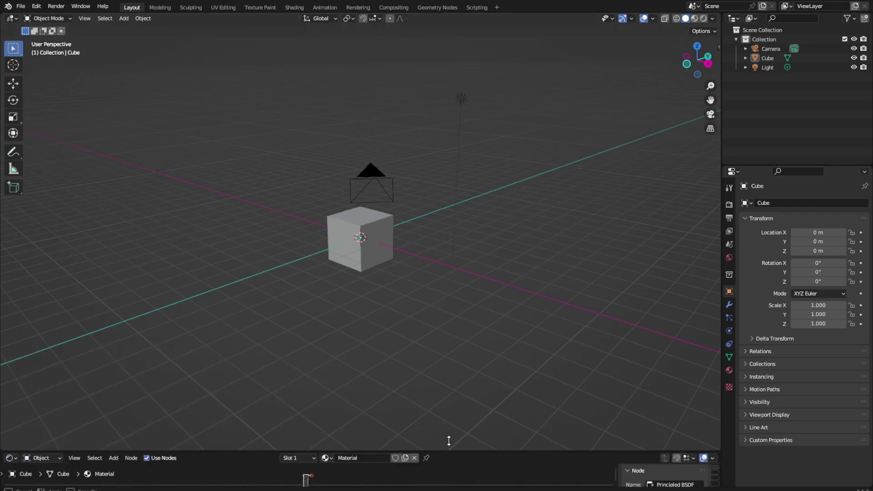
pyautogui.moveTo(449, 451); pyautogui.dragTo(521, 230)
# Step: Duplicate the cube as Cube.001 and move it 3.5408 m along Y
pyautogui.scroll(3, 527, 189)
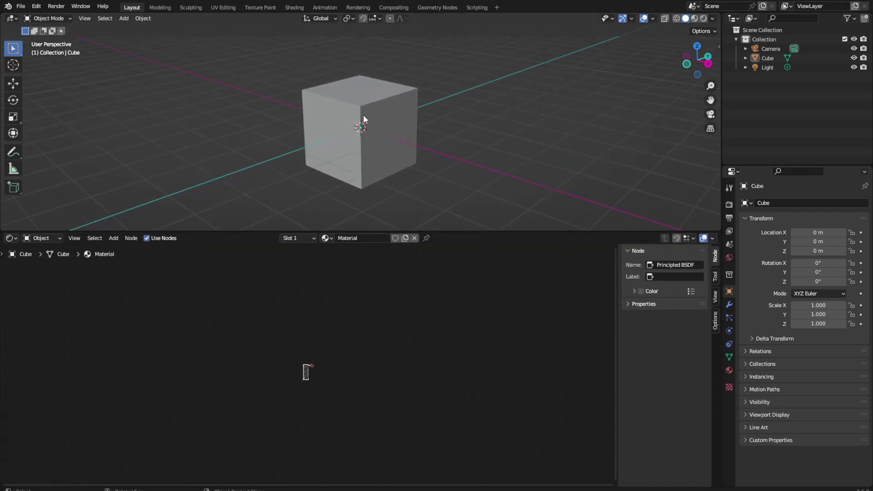
pyautogui.click(350, 94)
pyautogui.hotkey('shift', 'd')
pyautogui.press('Escape')
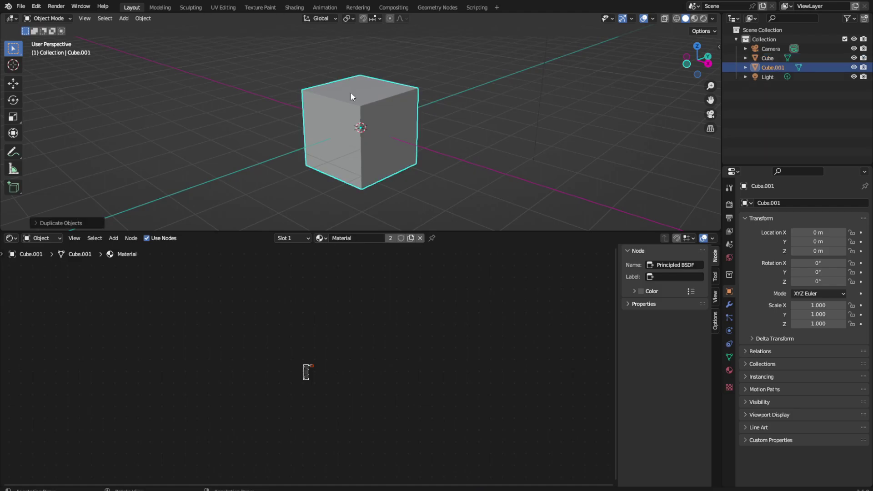
pyautogui.click(14, 84)
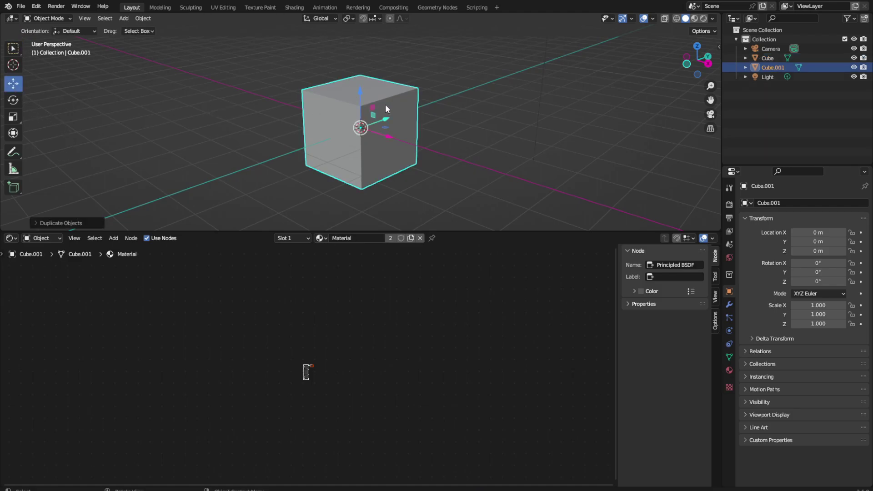
pyautogui.moveTo(387, 119); pyautogui.dragTo(457, 70)
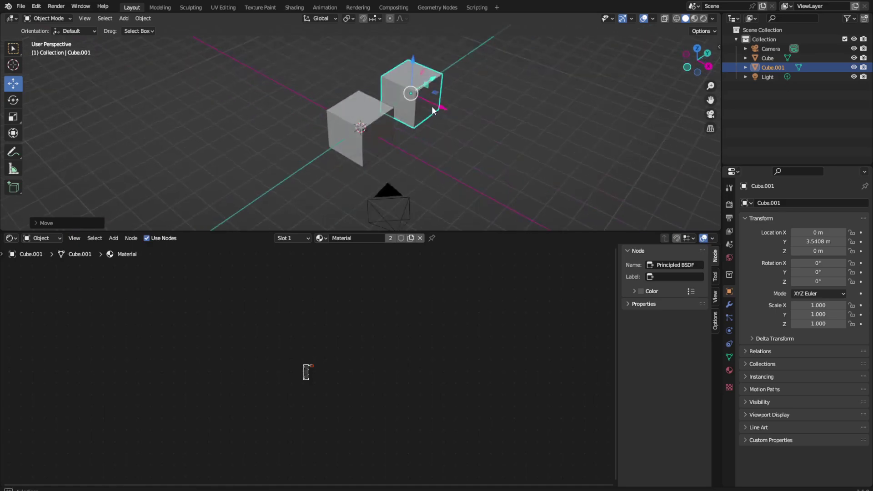
# Step: Orbit to see both cubes from above and select the original front cube
pyautogui.moveTo(457, 70); pyautogui.dragTo(425, 123, button='middle')
pyautogui.click(344, 93)
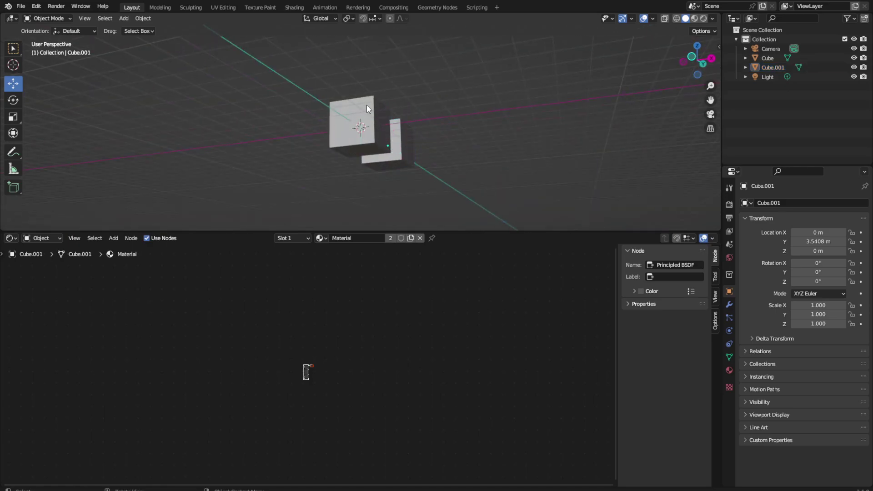
pyautogui.scroll(2, 364, 105)
pyautogui.scroll(-2, 381, 105)
pyautogui.scroll(5, 429, 95)
pyautogui.moveTo(431, 96); pyautogui.dragTo(434, 147, button='middle')
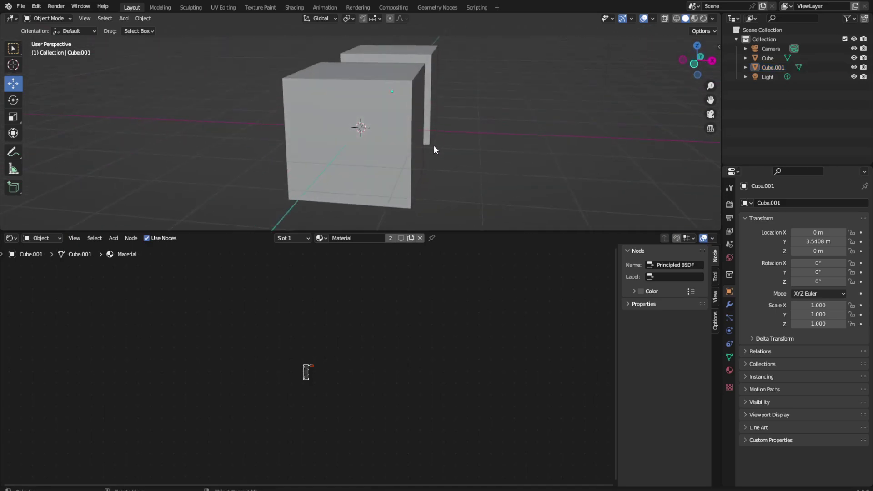
pyautogui.click(375, 134)
pyautogui.scroll(-3, 375, 133)
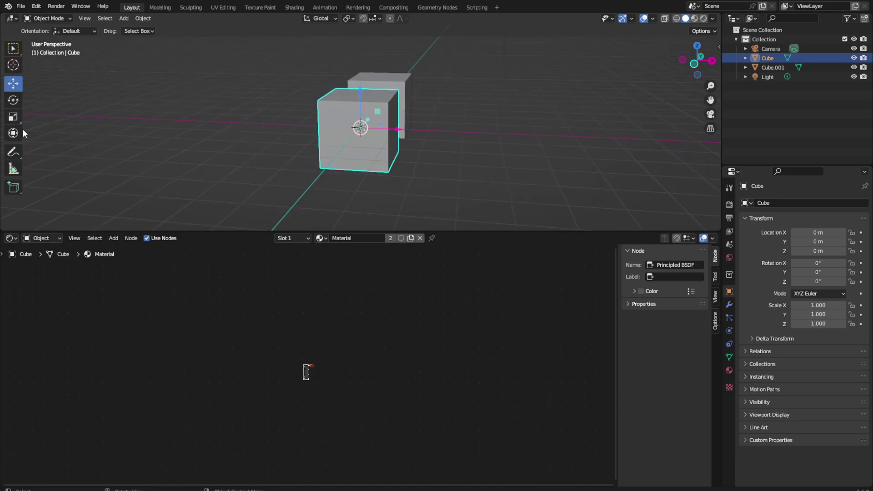
# Step: Scale the original cube to X 1.763, Y 0.154, Z 1.763, making a thin pane
pyautogui.click(13, 117)
pyautogui.moveTo(399, 109)
pyautogui.mouseDown()
pyautogui.moveTo(462, 92)
pyautogui.moveTo(482, 125)
pyautogui.mouseUp()
pyautogui.moveTo(482, 125); pyautogui.dragTo(446, 127, button='middle')
pyautogui.moveTo(397, 126)
pyautogui.mouseDown()
pyautogui.moveTo(370, 129)
pyautogui.moveTo(391, 147)
pyautogui.moveTo(395, 130)
pyautogui.moveTo(380, 128)
pyautogui.mouseUp()
pyautogui.moveTo(263, 127); pyautogui.dragTo(539, 166, button='middle')
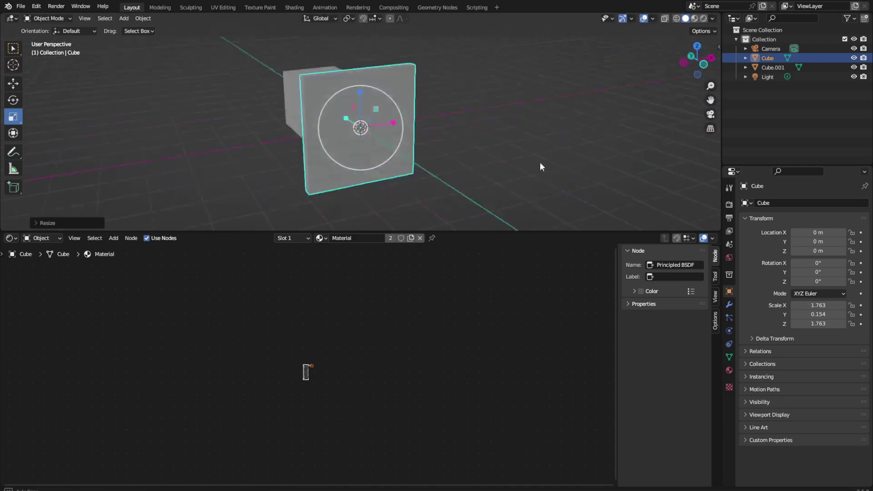
# Step: Deselect the pane and save the blend file
pyautogui.click(541, 116)
pyautogui.hotkey('ctrl', 's')
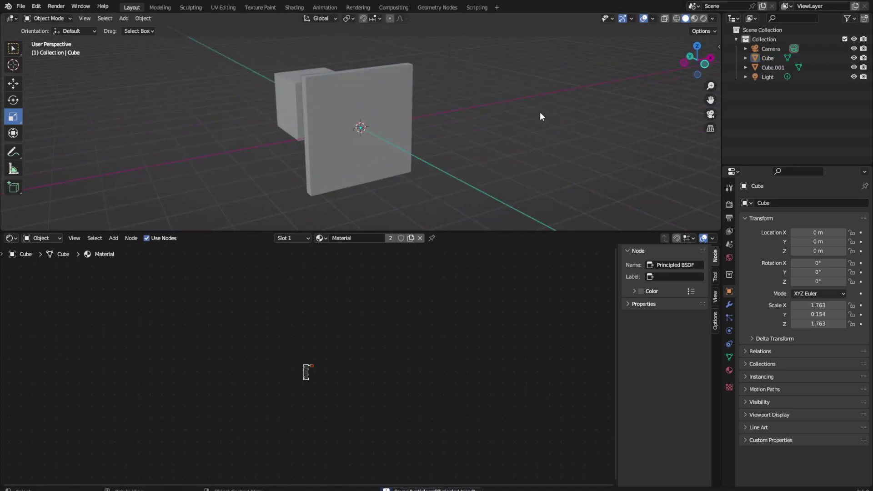
pyautogui.scroll(1, 304, 446)
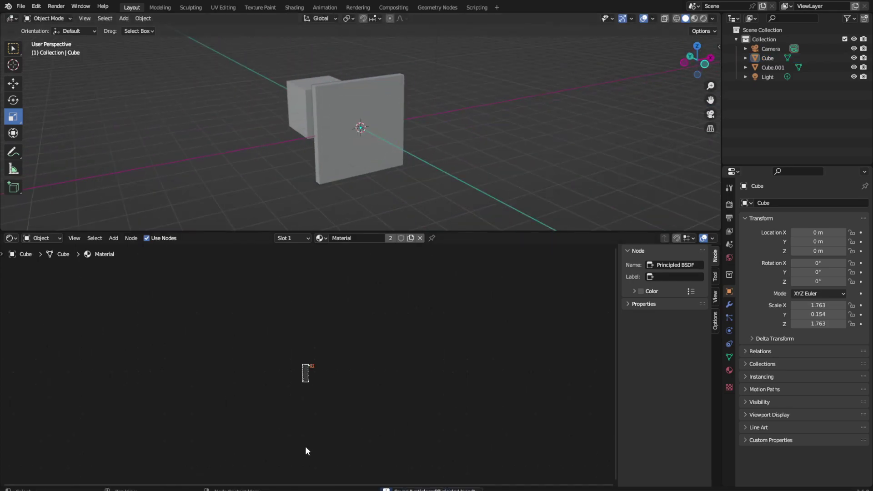
pyautogui.scroll(2, 339, 441)
# Step: Select the pane and delete only the Principled BSDF node from its material
pyautogui.scroll(2, 340, 441)
pyautogui.click(345, 180)
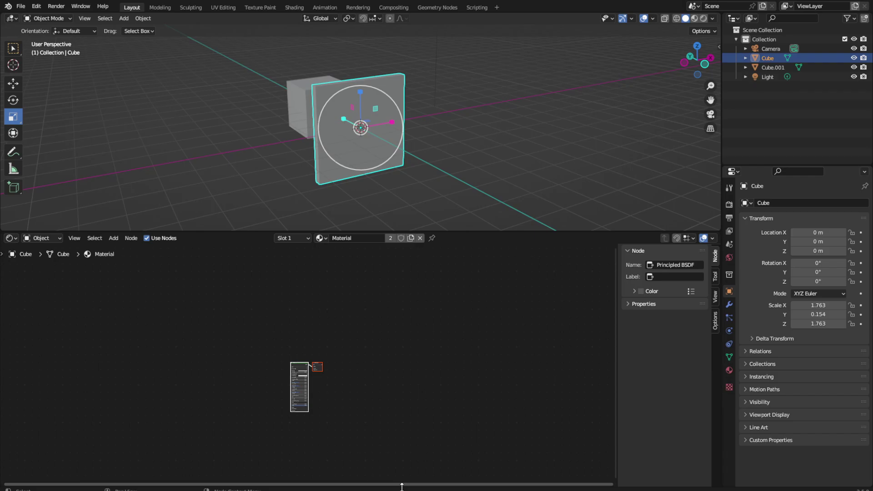
pyautogui.scroll(1, 255, 445)
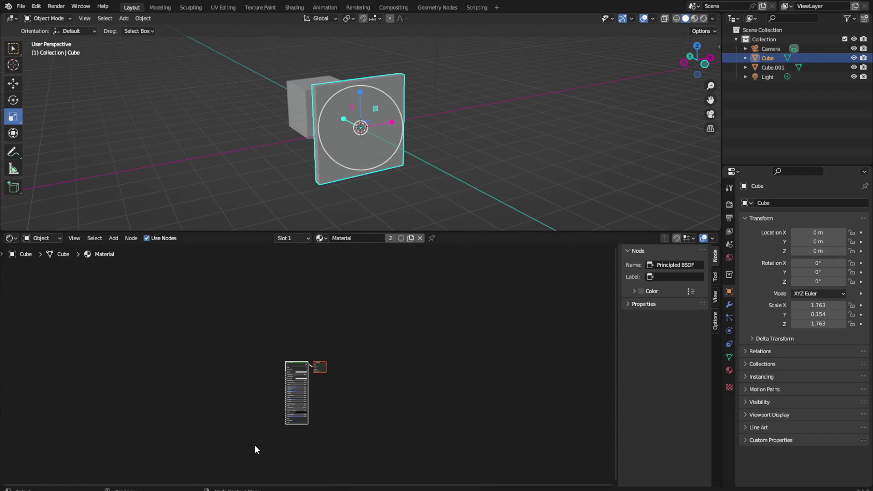
pyautogui.scroll(2, 253, 444)
pyautogui.scroll(2, 258, 445)
pyautogui.scroll(3, 258, 446)
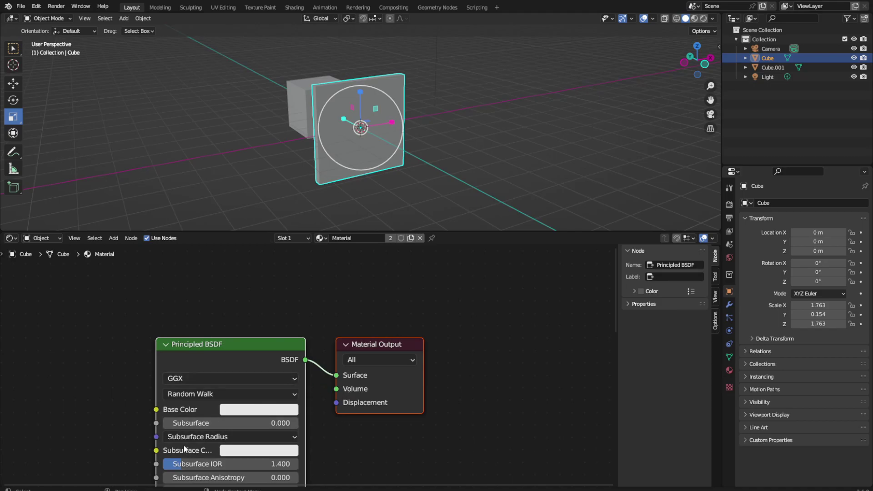
pyautogui.rightClick(257, 356)
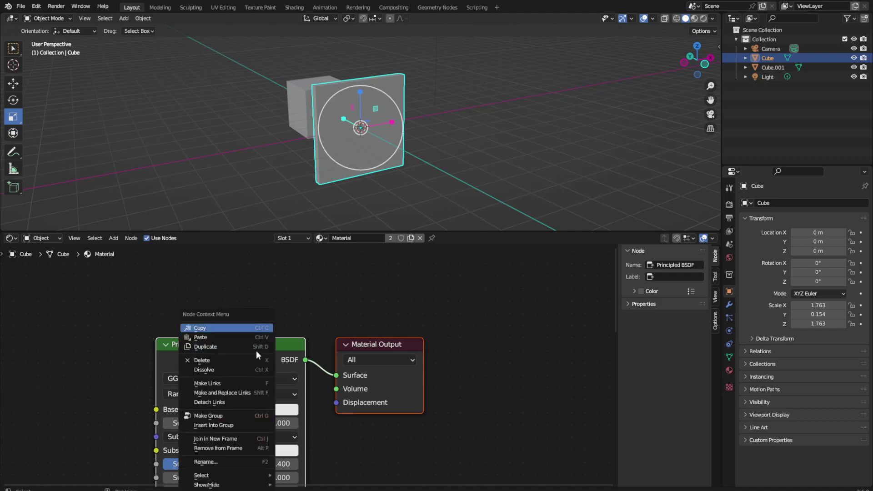
pyautogui.click(192, 359)
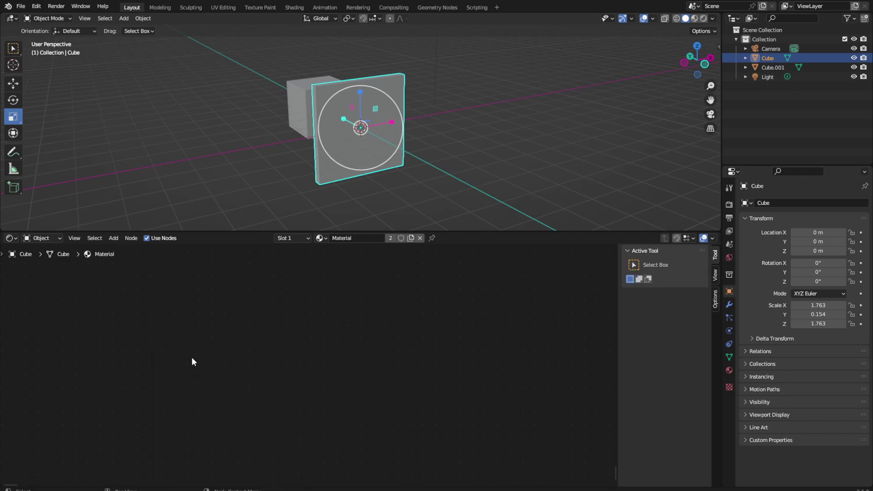
pyautogui.hotkey('ctrl', 'z')
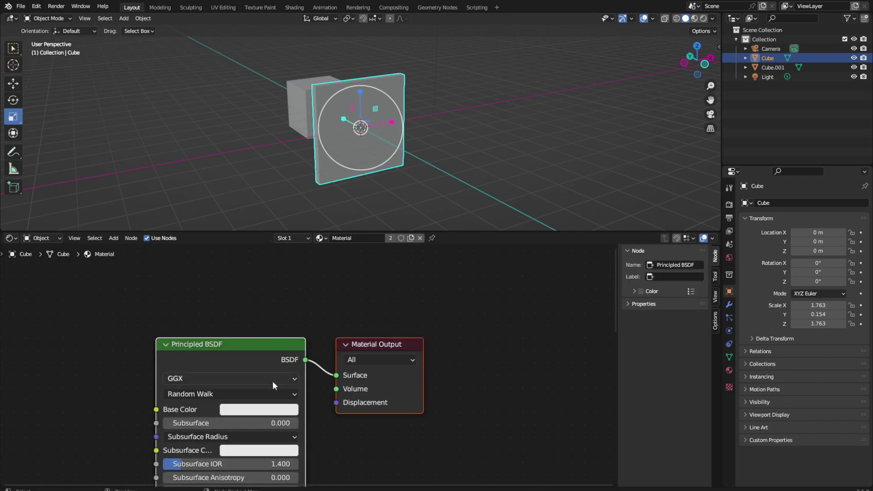
pyautogui.rightClick(273, 362)
pyautogui.click(235, 362)
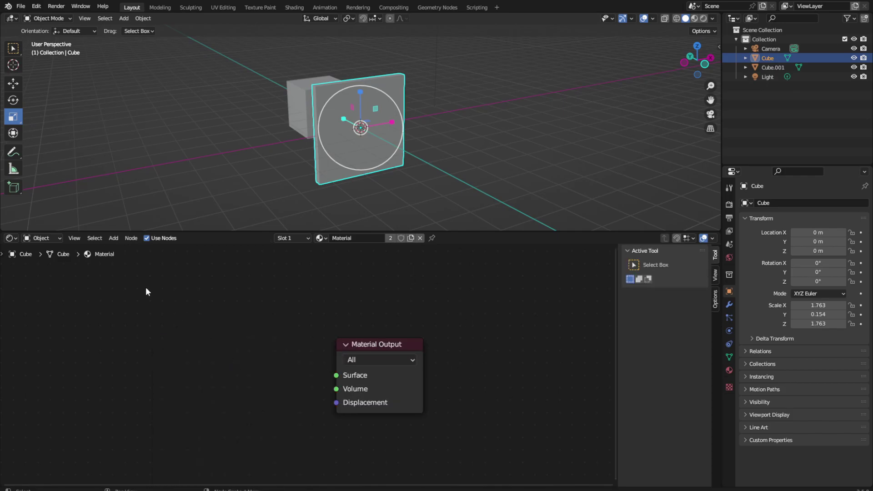
# Step: Search for 'glas' and add a Glass BSDF node
pyautogui.click(122, 251)
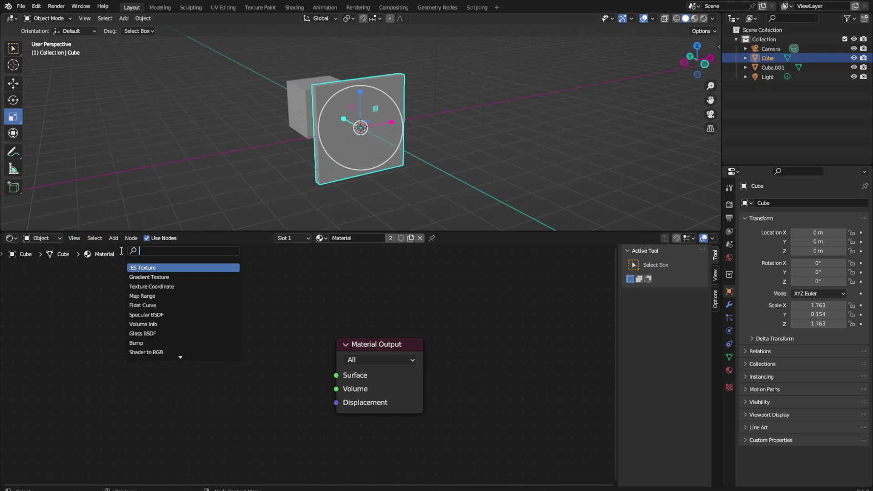
pyautogui.write('g')
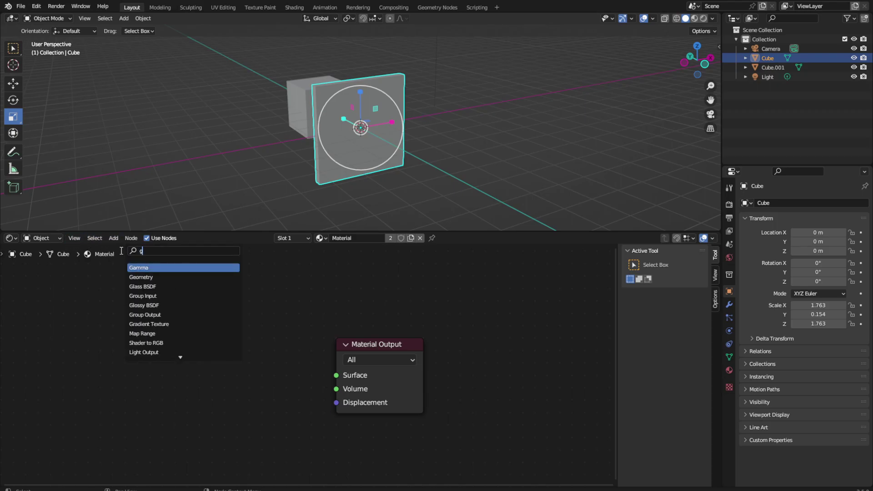
pyautogui.write('lass')
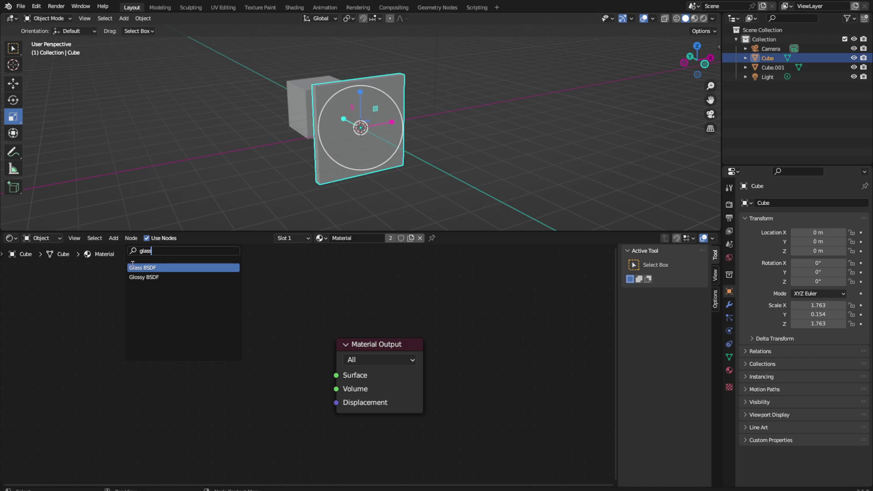
pyautogui.press('Return')
# Step: Connect the Glass BSDF output to Material Output Surface and switch to Material Preview
pyautogui.click(226, 402)
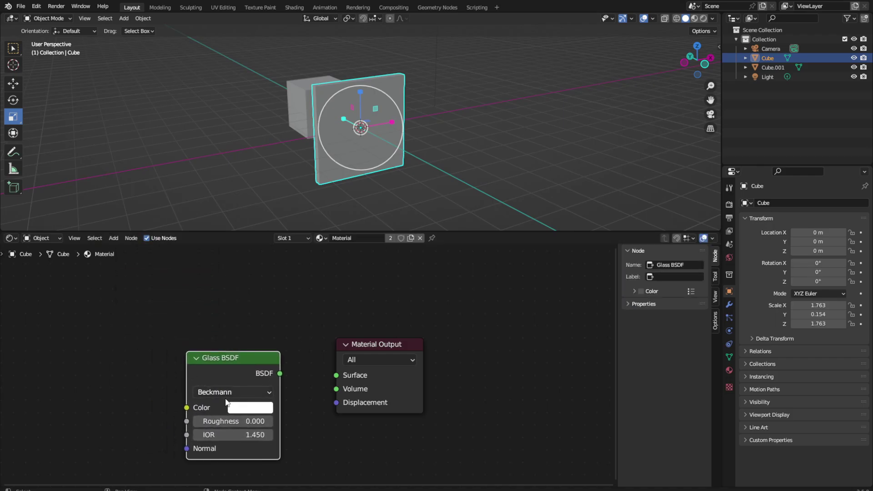
pyautogui.moveTo(281, 374); pyautogui.dragTo(337, 375)
pyautogui.click(695, 18)
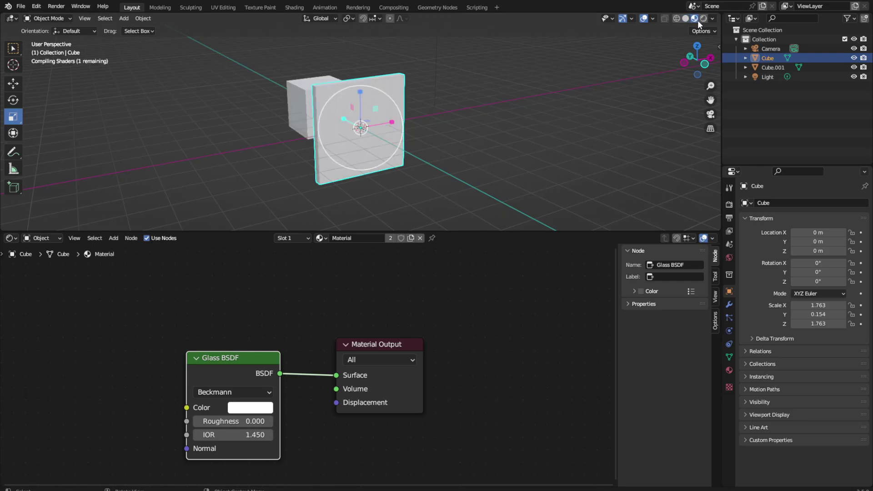
# Step: Orbit and check the glass pane in Rendered shading, then return to Material Preview
pyautogui.moveTo(435, 127)
pyautogui.mouseDown(button='middle')
pyautogui.moveTo(389, 119)
pyautogui.moveTo(375, 127)
pyautogui.mouseUp(button='middle')
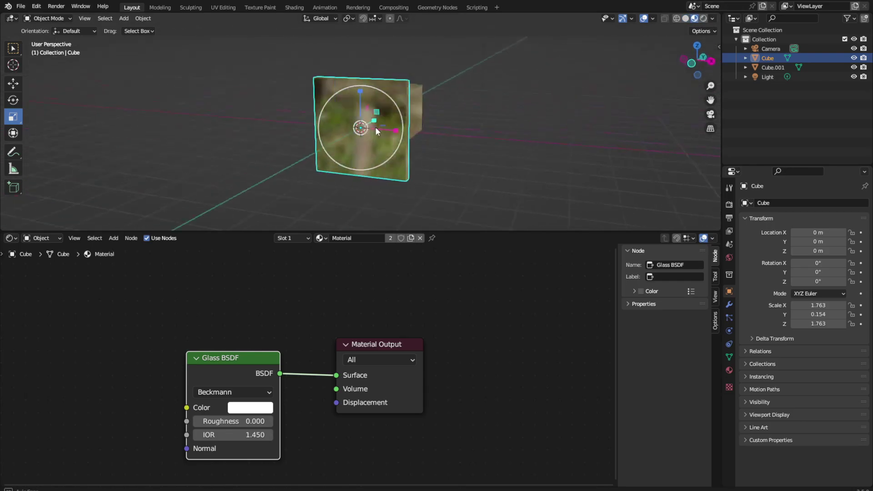
pyautogui.click(704, 18)
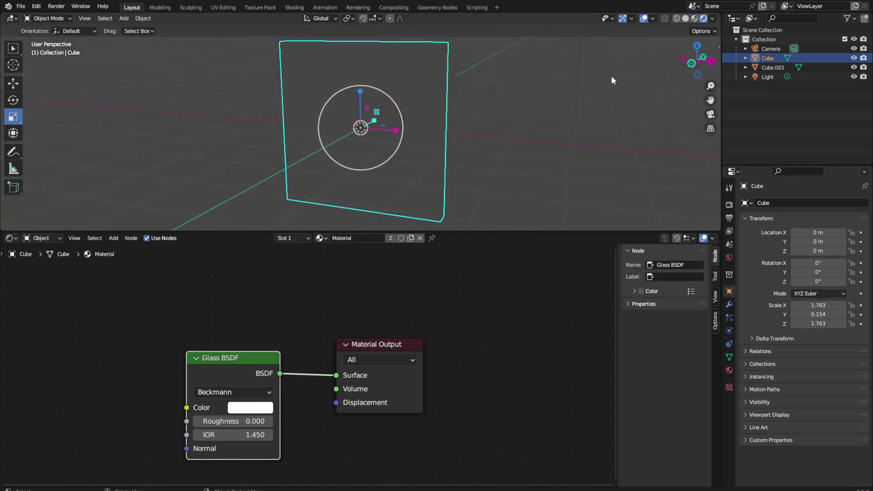
pyautogui.click(694, 18)
pyautogui.click(556, 94)
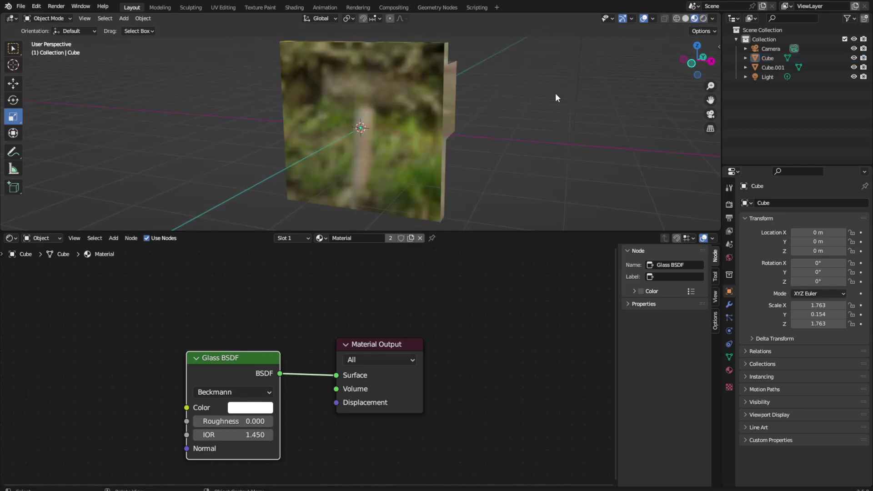
pyautogui.moveTo(435, 173)
pyautogui.mouseDown(button='middle')
pyautogui.moveTo(583, 143)
pyautogui.moveTo(491, 144)
pyautogui.moveTo(423, 132)
pyautogui.moveTo(570, 142)
pyautogui.moveTo(482, 152)
pyautogui.mouseUp(button='middle')
# Step: Select Cube.001, restoring it with undo after an accidental Outliner deletion
pyautogui.click(503, 121)
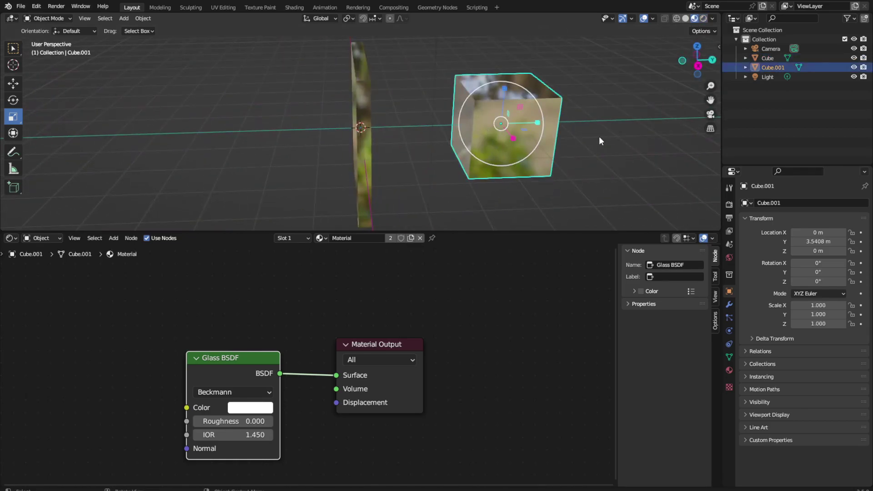
pyautogui.rightClick(774, 64)
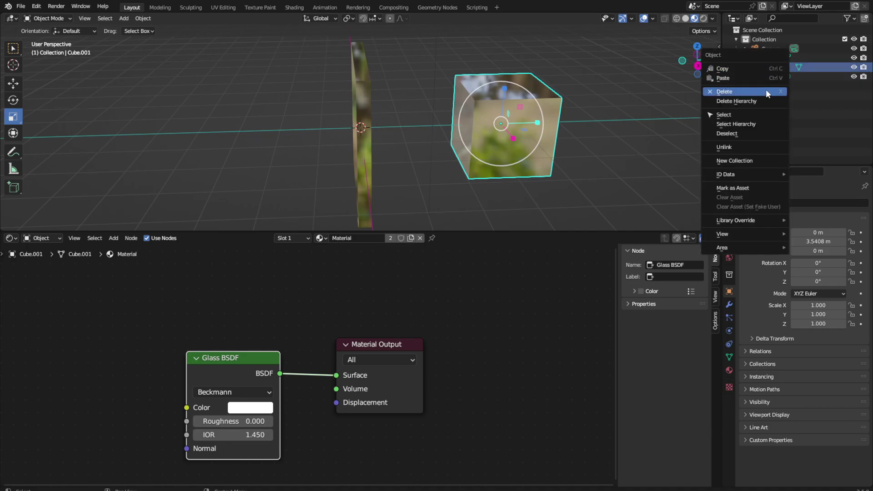
pyautogui.click(749, 147)
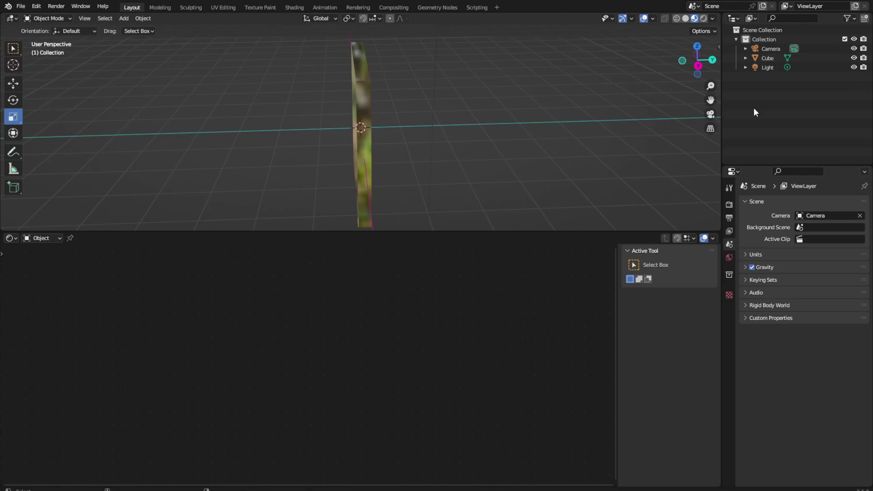
pyautogui.hotkey('ctrl', 'z')
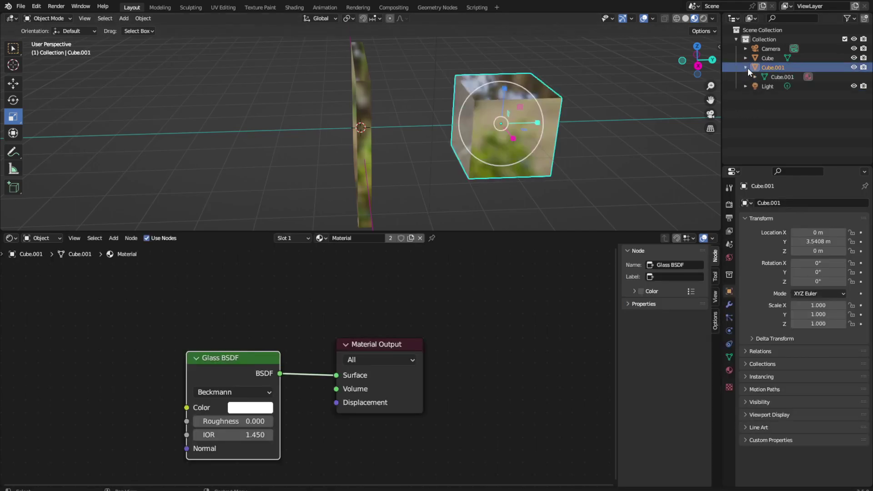
# Step: Expand Cube.001's mesh data in the Outliner and unlink its shared glass material
pyautogui.click(746, 67)
pyautogui.rightClick(770, 75)
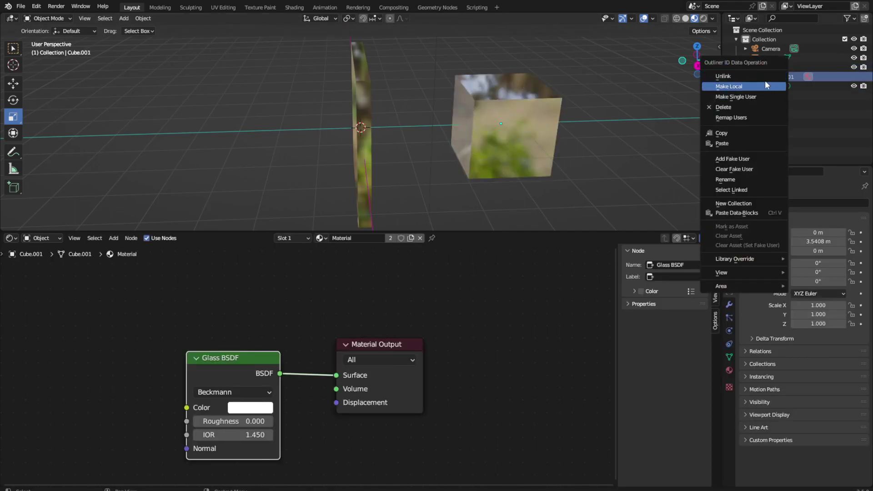
pyautogui.click(765, 76)
pyautogui.click(755, 76)
pyautogui.click(774, 86)
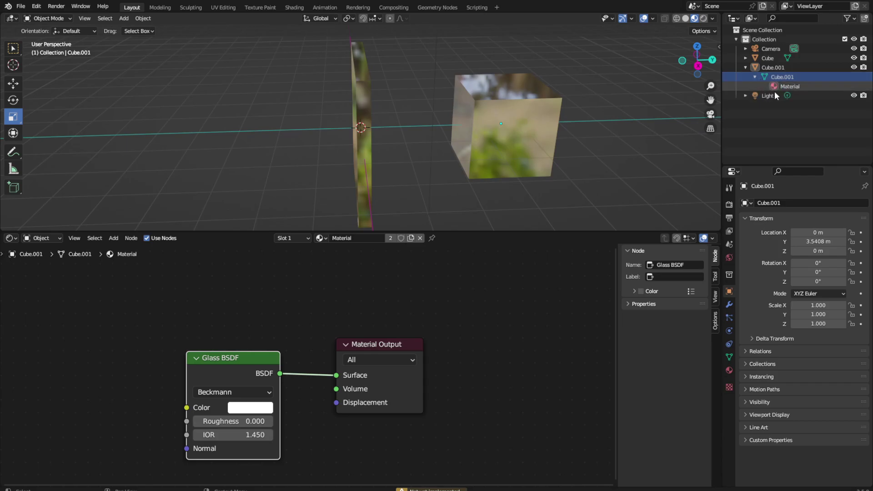
pyautogui.rightClick(782, 86)
pyautogui.click(782, 87)
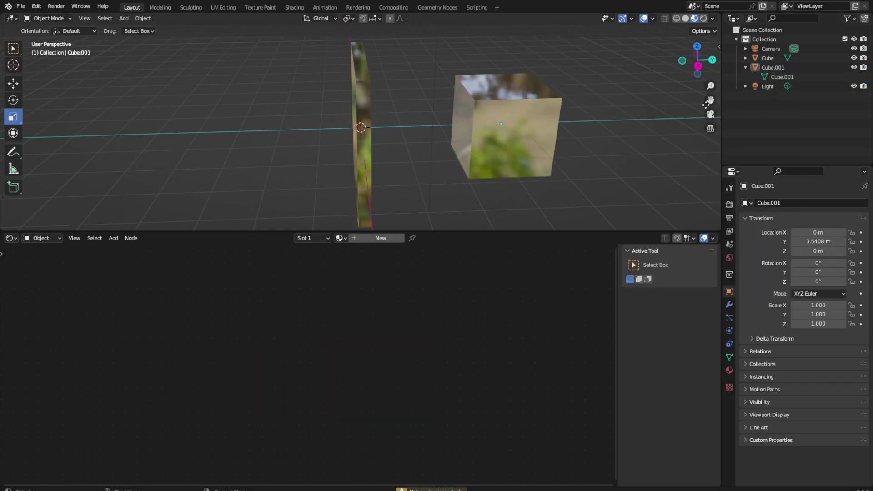
# Step: Reselect Cube.001 in the viewport after briefly selecting the pane
pyautogui.click(527, 143)
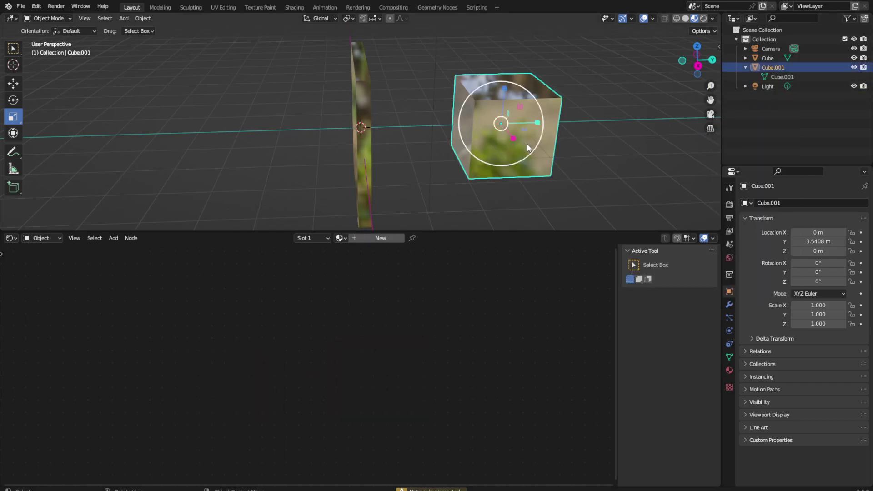
pyautogui.click(362, 128)
pyautogui.click(547, 109)
# Step: Create a new Material.001 for Cube.001 and orbit the view to face the pane
pyautogui.click(361, 238)
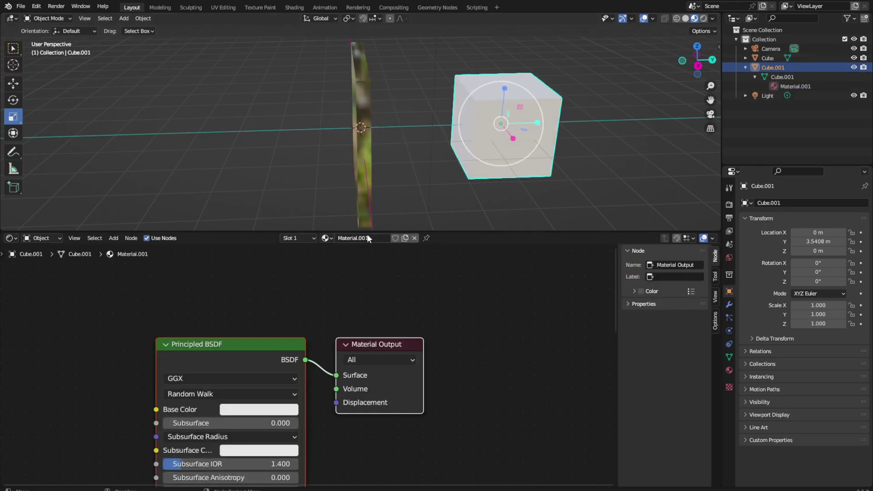
pyautogui.click(232, 157)
pyautogui.moveTo(232, 156); pyautogui.dragTo(331, 168, button='middle')
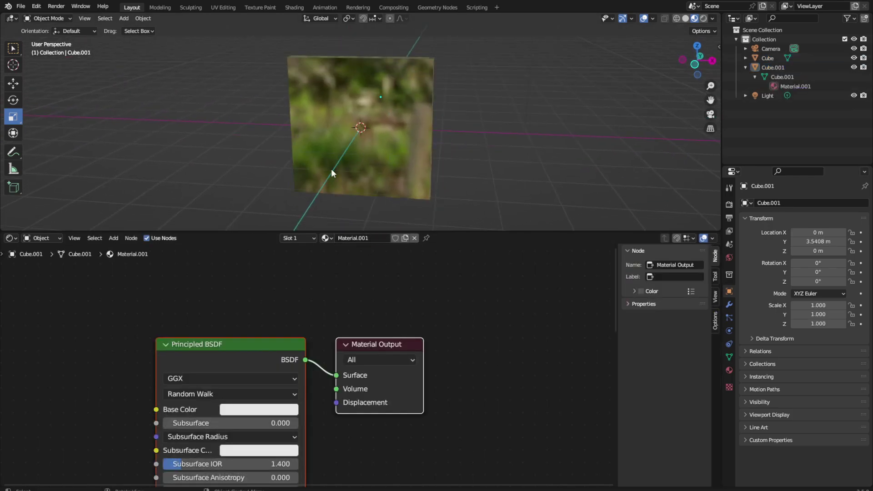
pyautogui.click(354, 134)
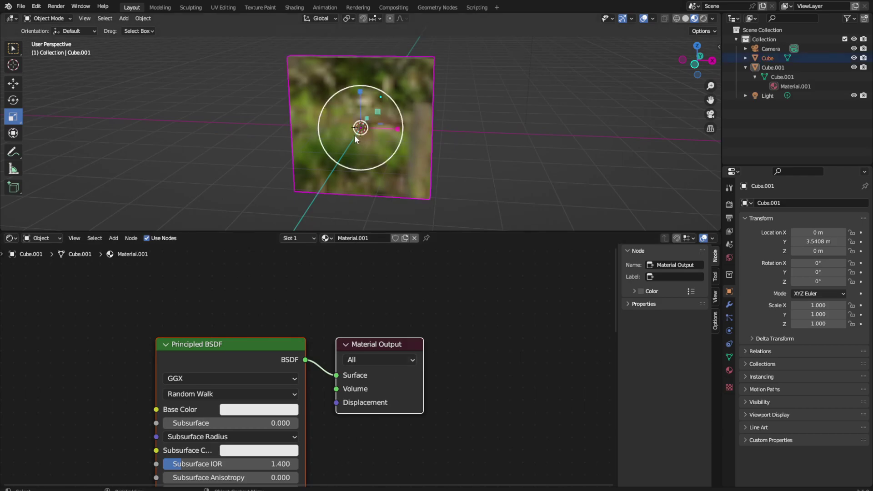
# Step: Delete Material.001's Principled BSDF nodes, then select the glass pane again
pyautogui.scroll(-3, 270, 451)
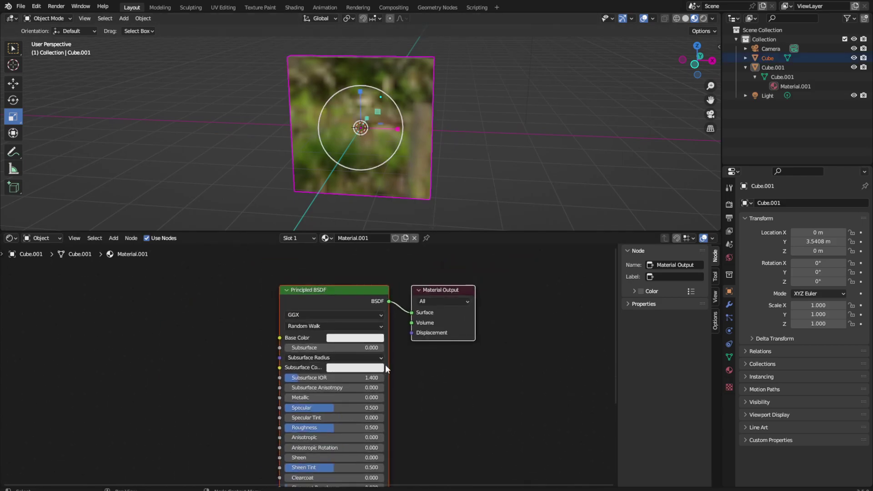
pyautogui.rightClick(372, 309)
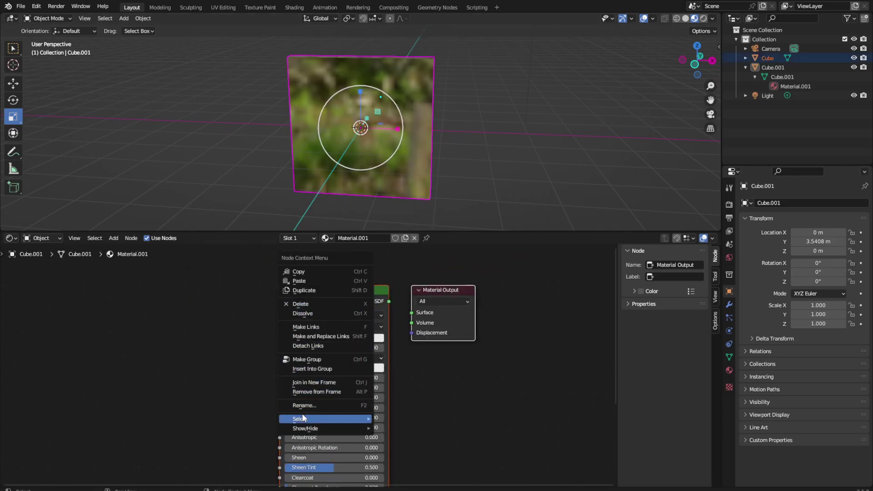
pyautogui.click(295, 304)
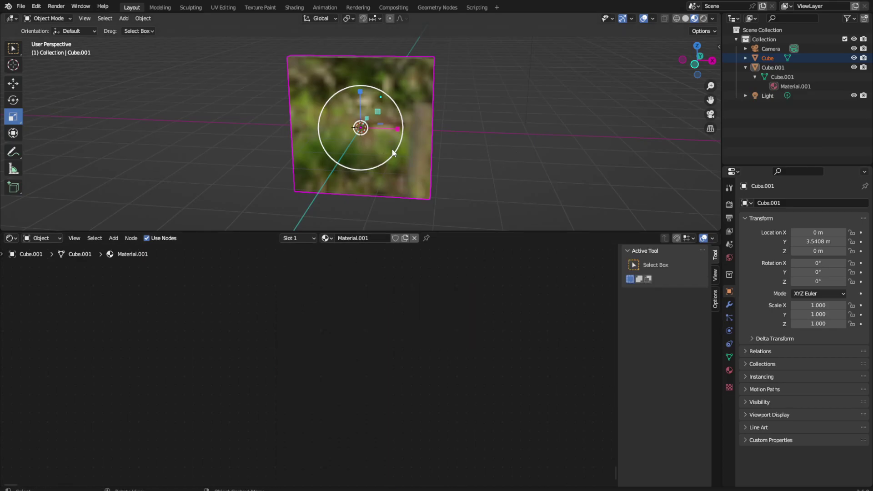
pyautogui.click(425, 151)
# Step: Try Glass BSDF Roughness and IOR values with Beckmann, previewing in Rendered shading
pyautogui.scroll(3, 368, 367)
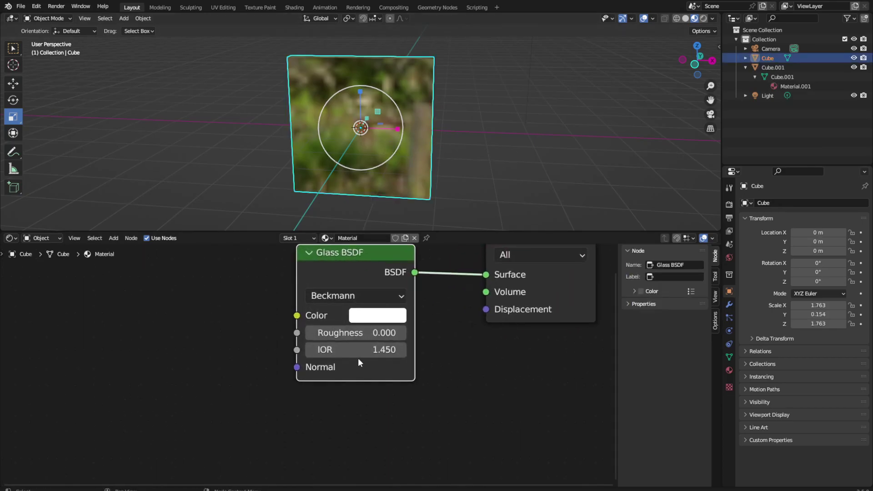
pyautogui.moveTo(346, 333); pyautogui.dragTo(329, 333)
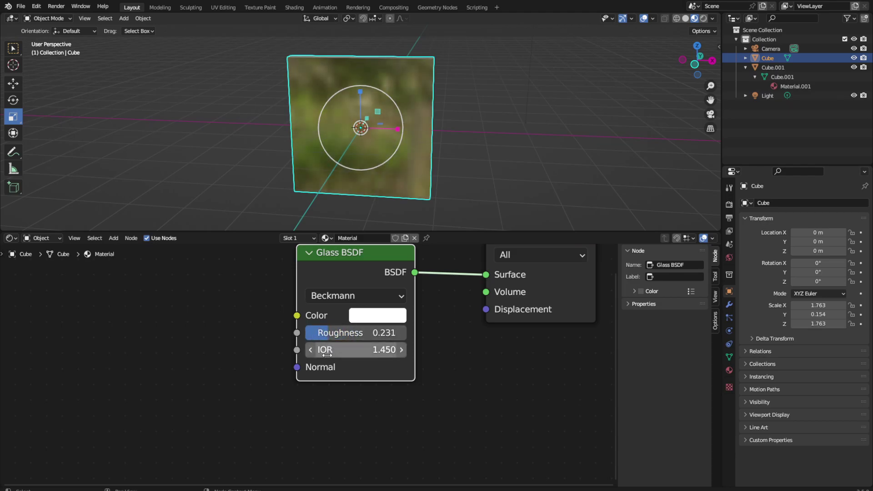
pyautogui.click(310, 350)
pyautogui.click(401, 350)
pyautogui.click(401, 349)
pyautogui.moveTo(363, 350); pyautogui.dragTo(345, 349)
pyautogui.click(356, 296)
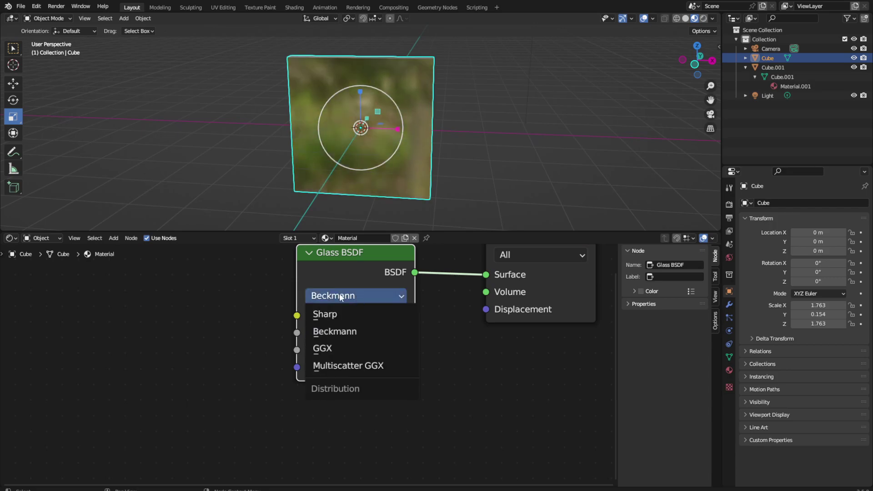
pyautogui.click(384, 296)
pyautogui.click(354, 328)
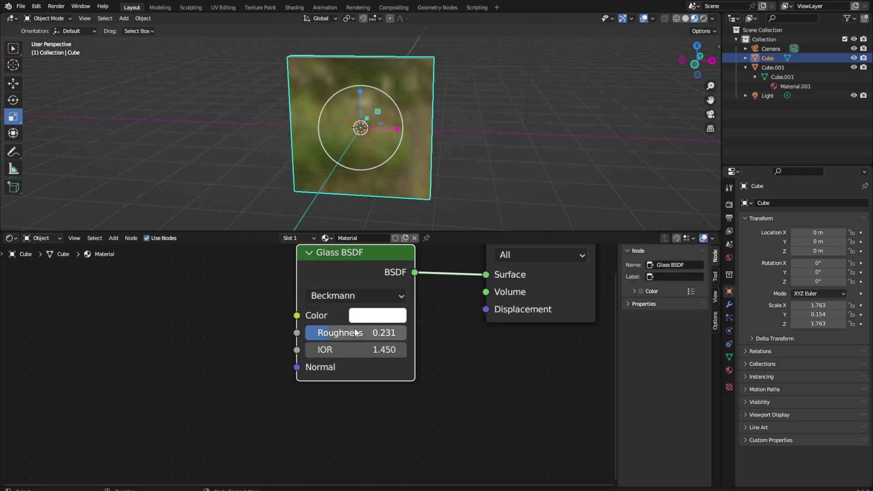
pyautogui.click(703, 19)
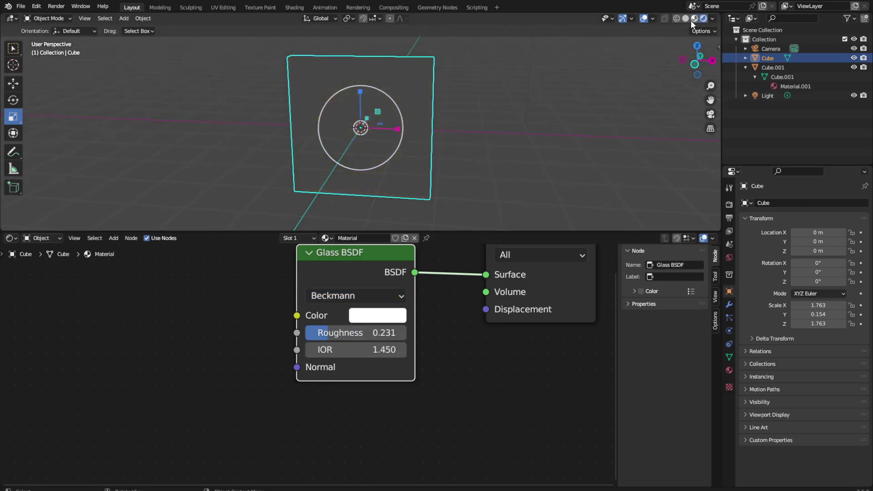
pyautogui.click(694, 20)
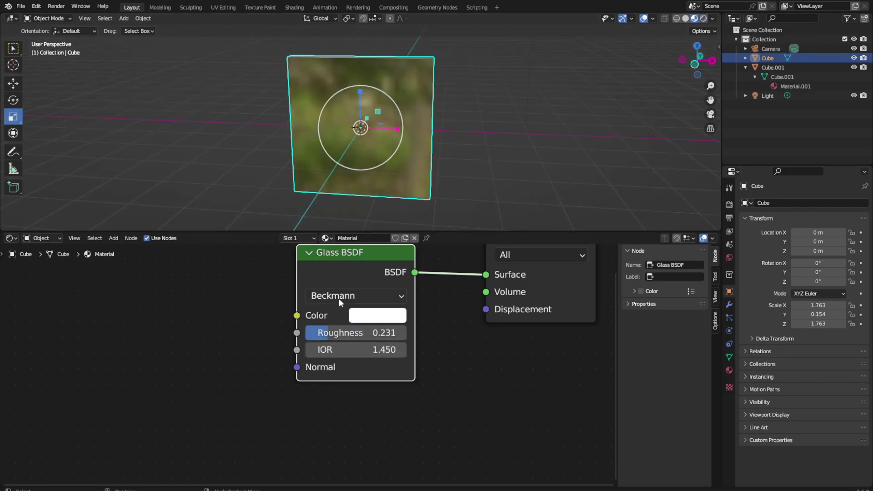
# Step: Set the Glass BSDF to GGX with Roughness 0.077 and IOR 168.950
pyautogui.click(339, 298)
pyautogui.click(342, 330)
pyautogui.click(334, 298)
pyautogui.click(337, 345)
pyautogui.moveTo(334, 333); pyautogui.dragTo(305, 333)
pyautogui.moveTo(355, 350); pyautogui.dragTo(446, 350)
pyautogui.moveTo(444, 162)
pyautogui.mouseDown(button='middle')
pyautogui.moveTo(402, 149)
pyautogui.moveTo(446, 144)
pyautogui.moveTo(435, 159)
pyautogui.mouseUp(button='middle')
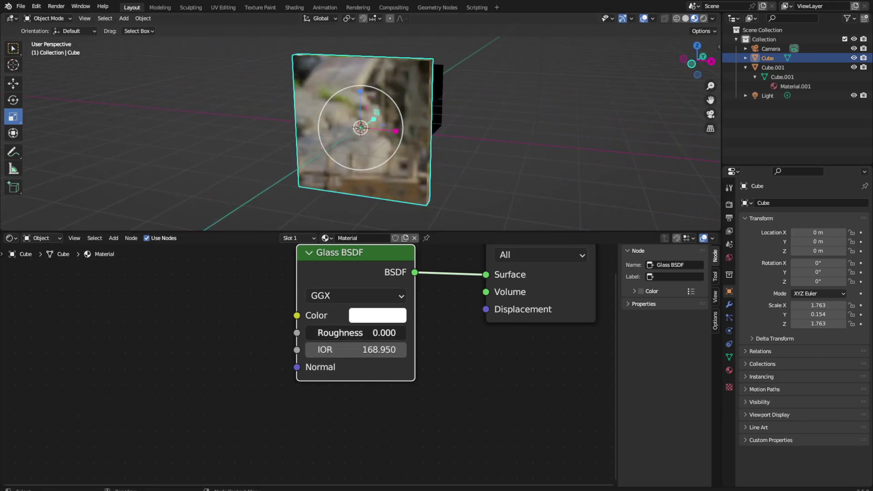
pyautogui.moveTo(359, 333); pyautogui.dragTo(373, 333)
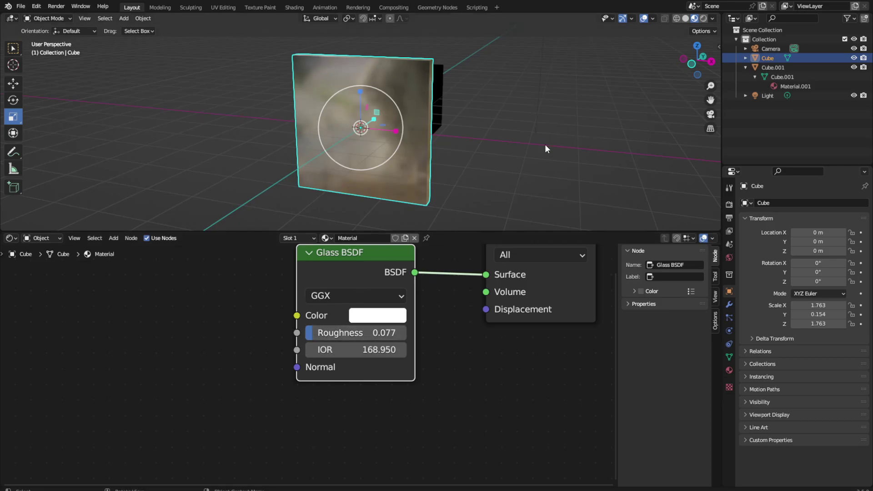
pyautogui.click(552, 166)
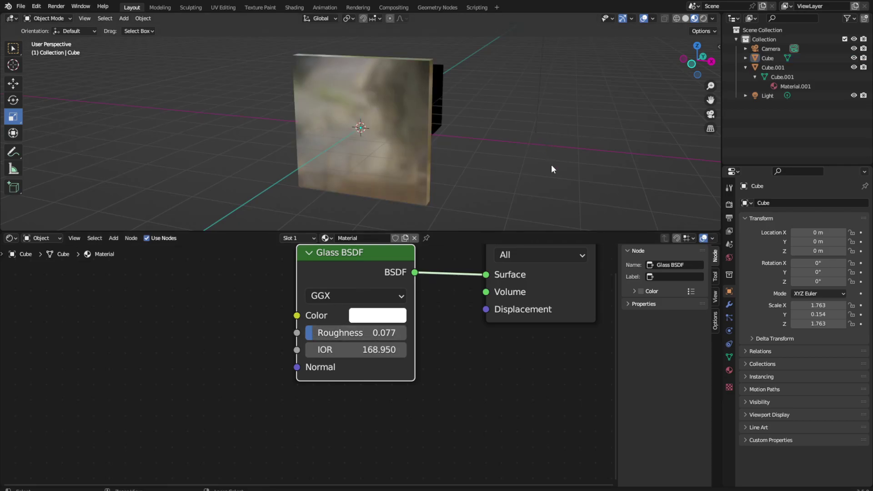
# Step: Save the file and check the glass colour alpha, leaving it at 1.000
pyautogui.hotkey('ctrl', 's')
pyautogui.hotkey('ctrl', 'a')
pyautogui.click(536, 166)
pyautogui.click(383, 315)
pyautogui.moveTo(422, 292)
pyautogui.mouseDown()
pyautogui.moveTo(465, 294)
pyautogui.moveTo(470, 276)
pyautogui.mouseUp()
# Step: Route the Glass BSDF briefly into Volume, then back into Surface
pyautogui.moveTo(441, 183); pyautogui.dragTo(425, 228, button='middle')
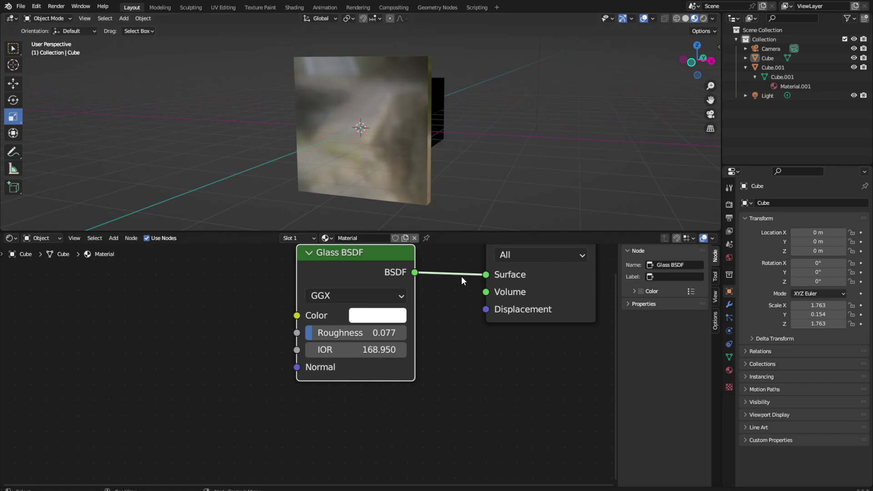
pyautogui.moveTo(492, 275); pyautogui.dragTo(477, 278)
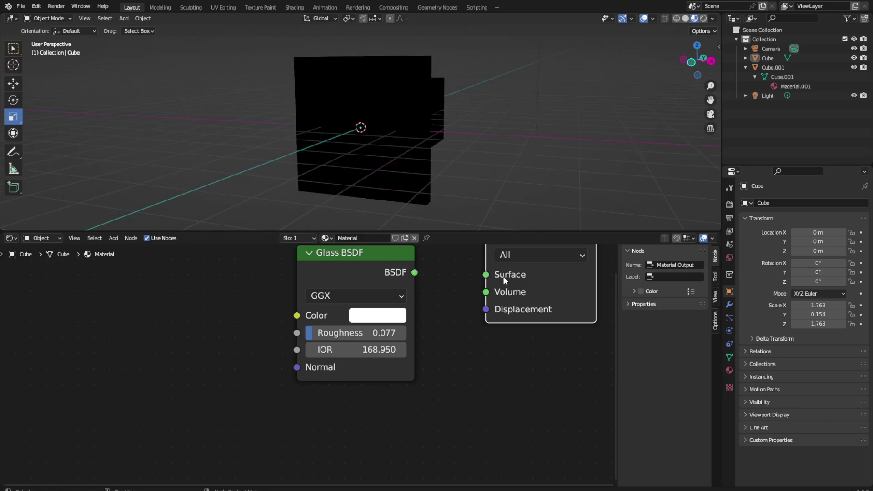
pyautogui.moveTo(414, 272); pyautogui.dragTo(486, 292)
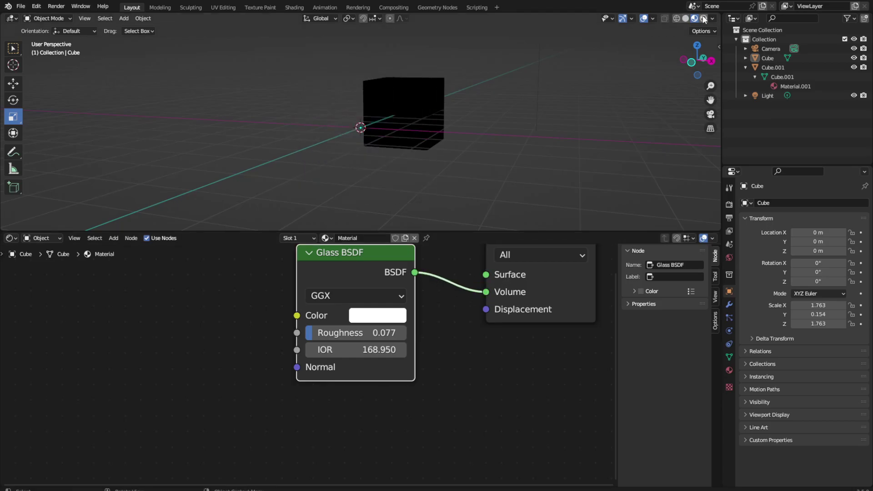
pyautogui.moveTo(486, 292)
pyautogui.mouseDown()
pyautogui.moveTo(468, 271)
pyautogui.moveTo(486, 275)
pyautogui.mouseUp()
pyautogui.scroll(-1, 301, 318)
pyautogui.moveTo(183, 304); pyautogui.dragTo(258, 371, button='middle')
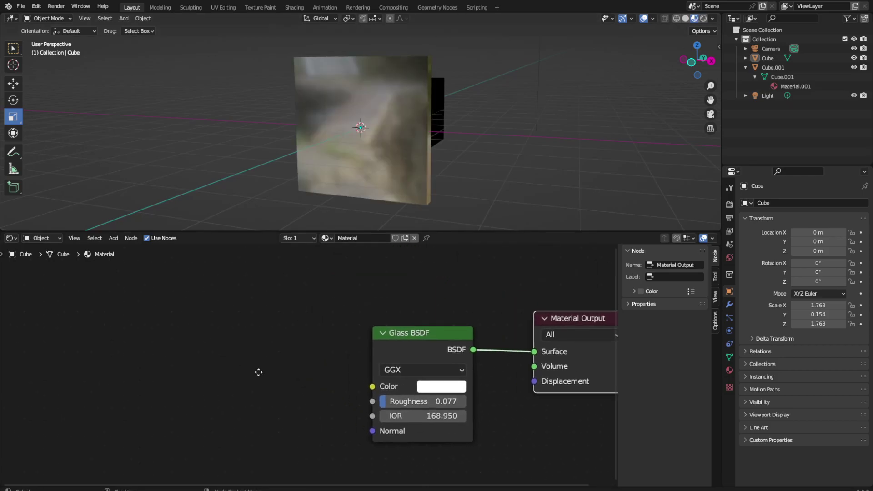
pyautogui.click(114, 238)
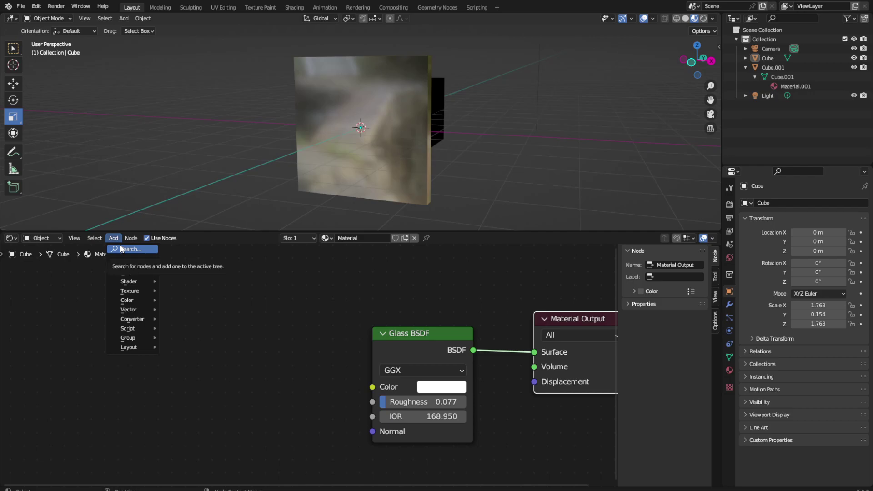
# Step: Open the Texture tab at the bottom of the Properties editor
pyautogui.click(727, 389)
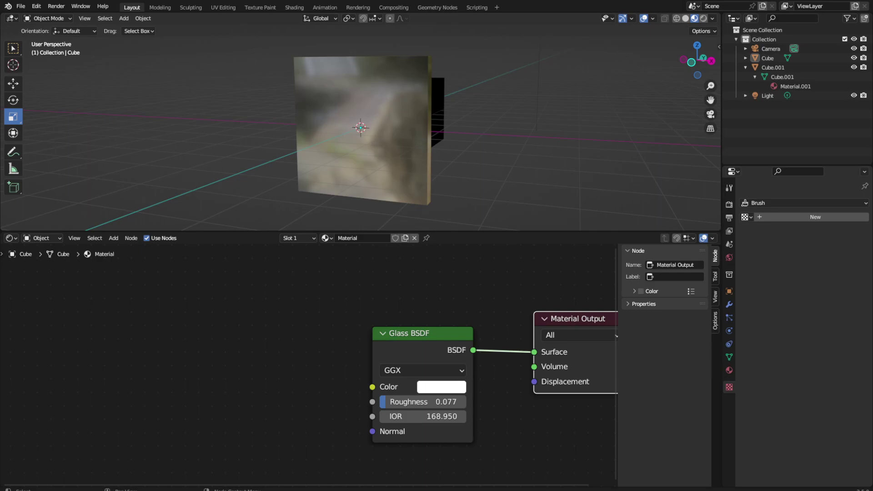
# Step: Paste the Falling-Triangles.jpg Image Texture node and place it left of the Glass BSDF
pyautogui.hotkey('ctrl', 'v')
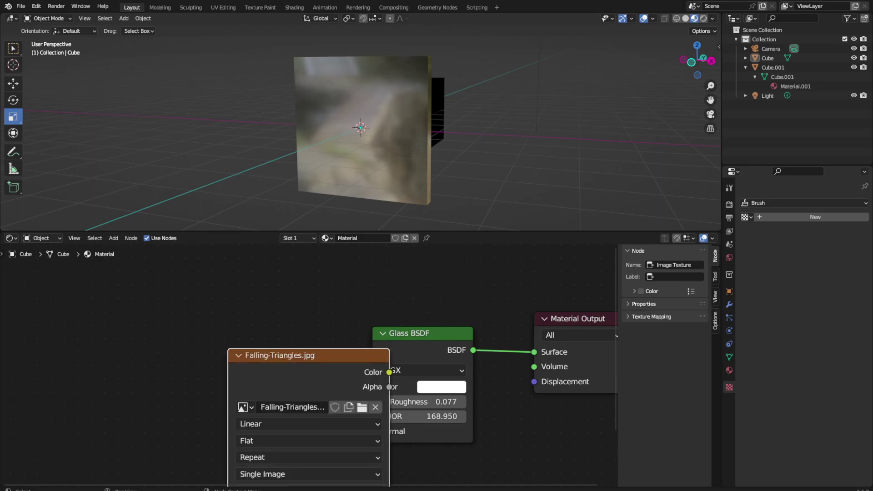
pyautogui.scroll(-1, 371, 356)
pyautogui.moveTo(318, 386); pyautogui.dragTo(371, 356, button='middle')
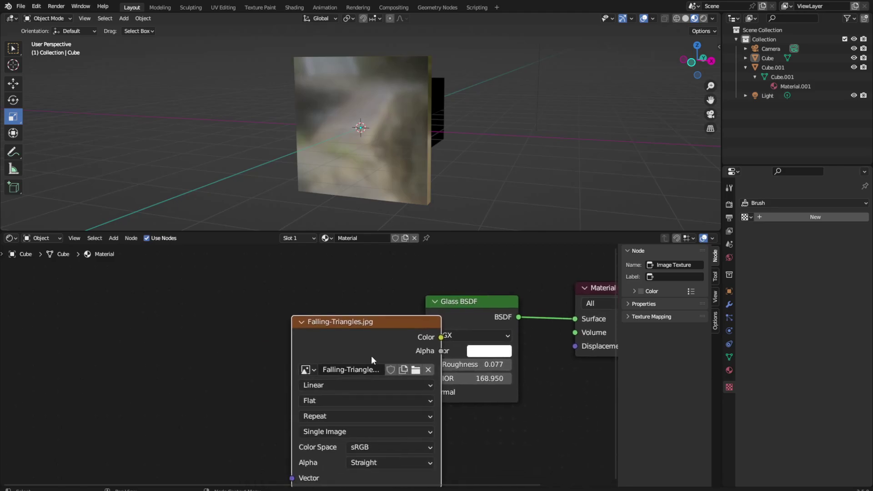
pyautogui.moveTo(372, 356); pyautogui.dragTo(241, 349)
# Step: Try the image Color on the glass Color, then Roughness, and finally disconnect it
pyautogui.moveTo(311, 330); pyautogui.dragTo(428, 350)
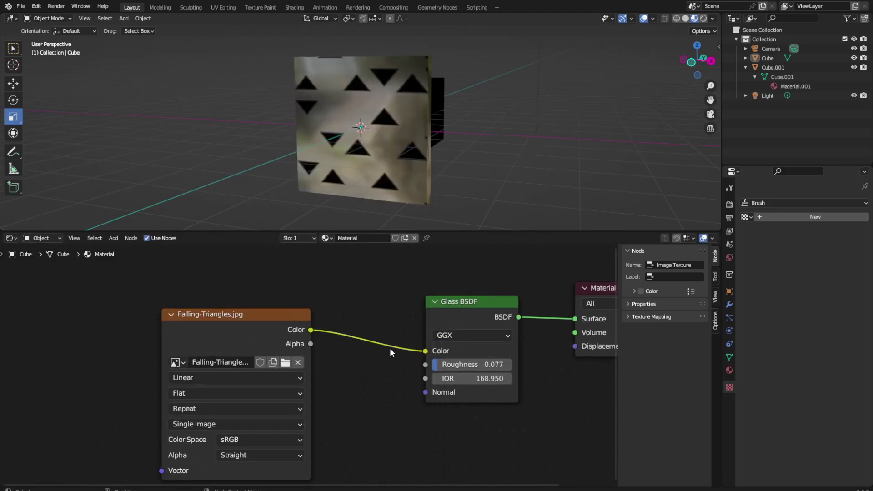
pyautogui.moveTo(476, 183)
pyautogui.mouseDown(button='middle')
pyautogui.moveTo(505, 168)
pyautogui.moveTo(496, 171)
pyautogui.moveTo(478, 223)
pyautogui.mouseUp(button='middle')
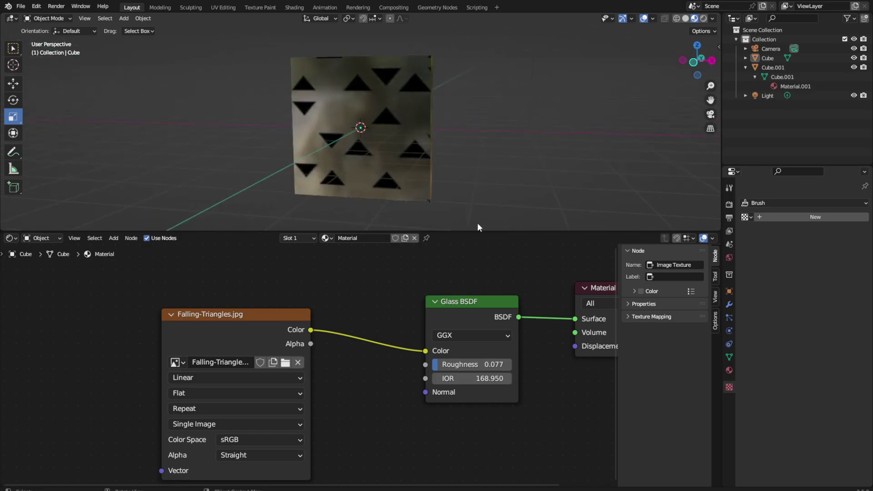
pyautogui.moveTo(427, 355); pyautogui.dragTo(427, 365)
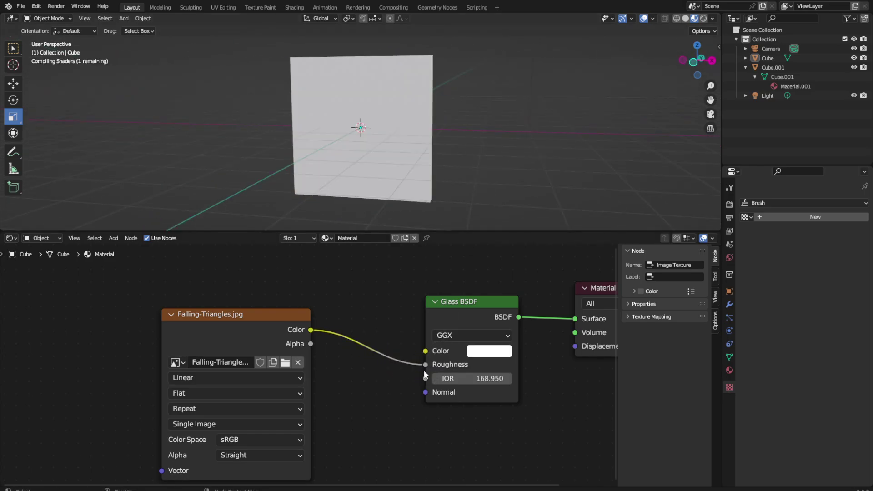
pyautogui.moveTo(459, 178)
pyautogui.mouseDown(button='middle')
pyautogui.moveTo(472, 164)
pyautogui.moveTo(492, 166)
pyautogui.moveTo(473, 155)
pyautogui.moveTo(417, 188)
pyautogui.moveTo(515, 159)
pyautogui.mouseUp(button='middle')
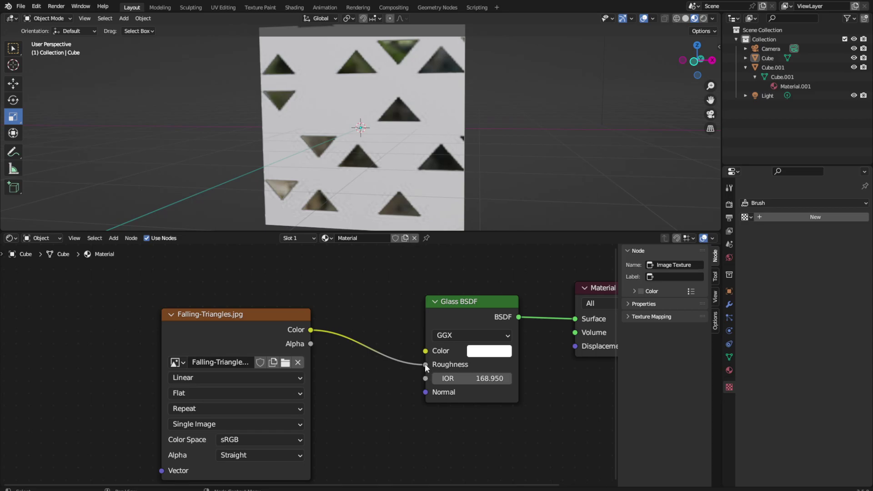
pyautogui.moveTo(424, 364); pyautogui.dragTo(418, 362)
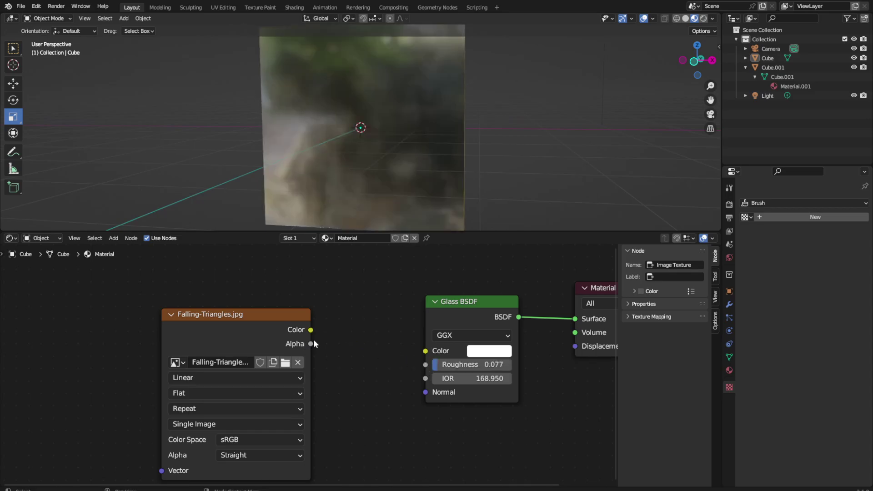
# Step: Try the image Alpha on the glass Roughness, then IOR, then Normal
pyautogui.moveTo(311, 344); pyautogui.dragTo(425, 365)
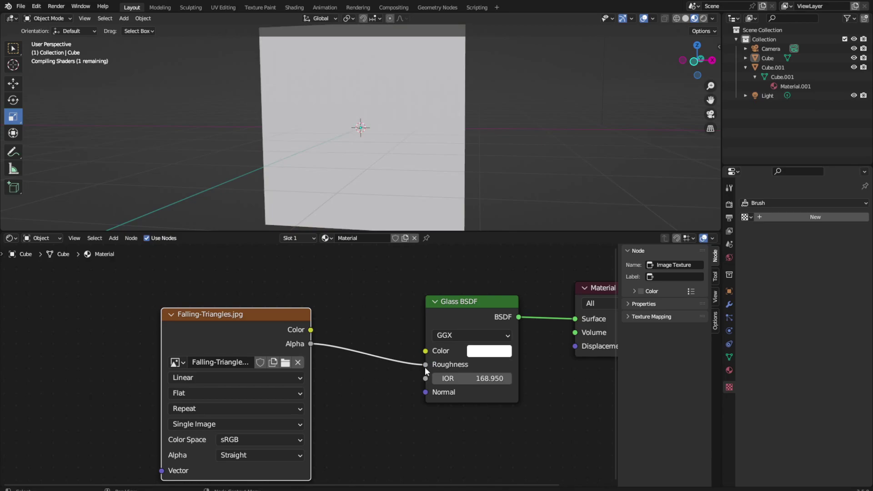
pyautogui.scroll(-3, 503, 164)
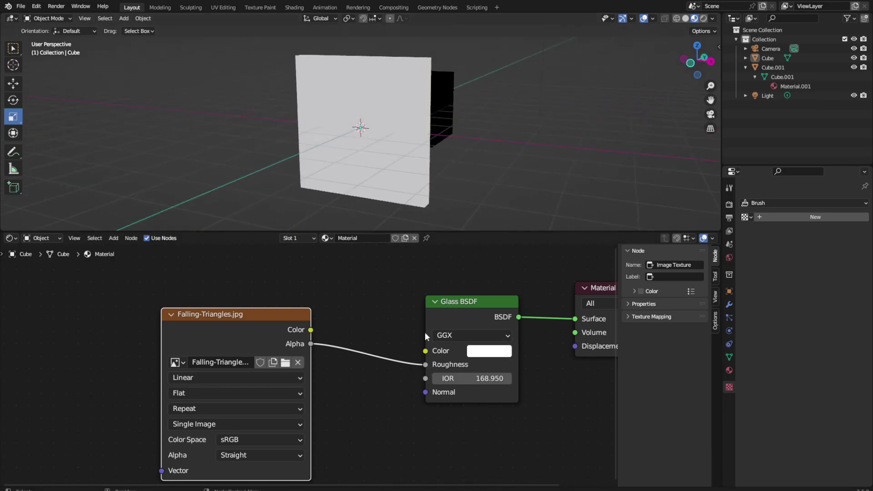
pyautogui.moveTo(429, 361); pyautogui.dragTo(429, 376)
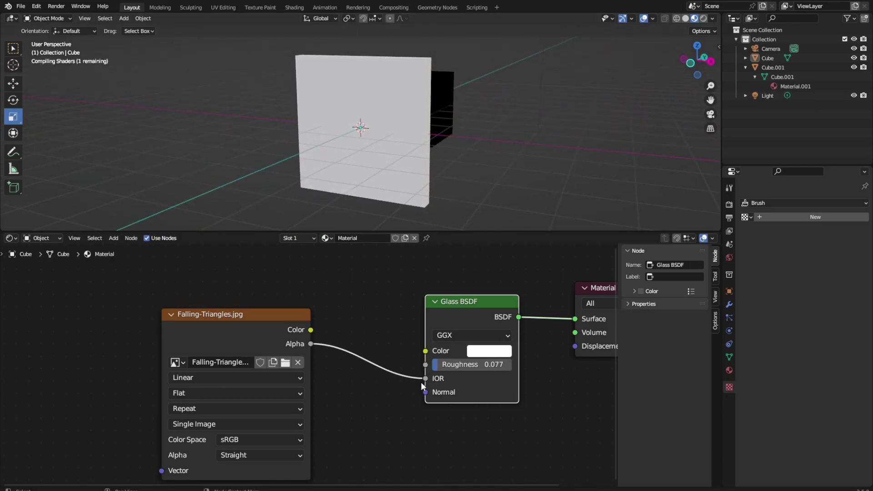
pyautogui.moveTo(497, 152); pyautogui.dragTo(458, 175, button='middle')
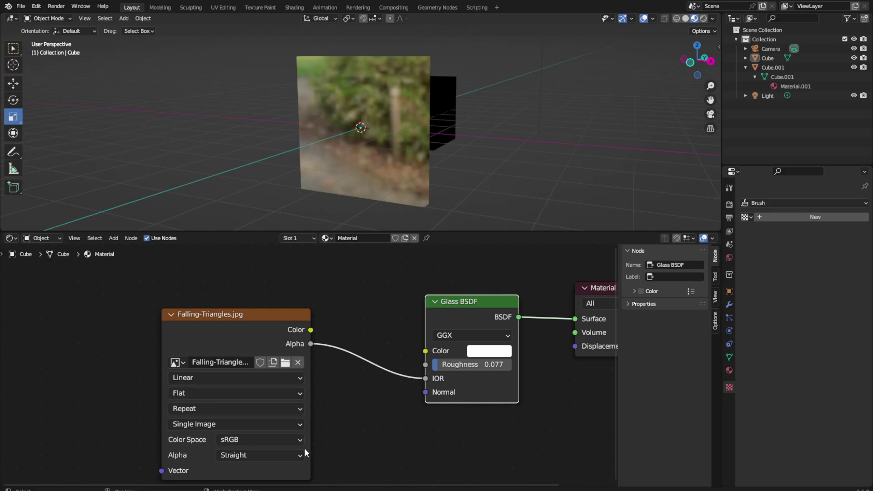
pyautogui.moveTo(245, 315); pyautogui.dragTo(238, 314)
pyautogui.press('Home')
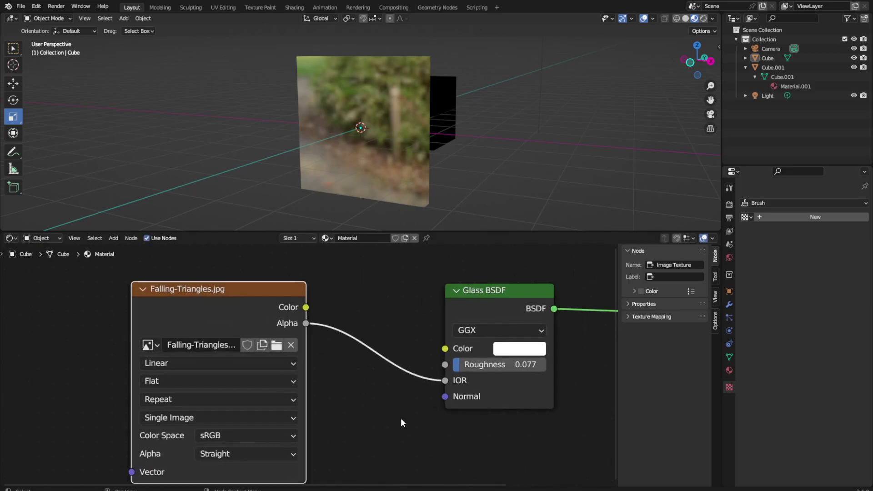
pyautogui.moveTo(407, 442); pyautogui.dragTo(404, 454, button='middle')
pyautogui.moveTo(400, 395); pyautogui.dragTo(401, 411)
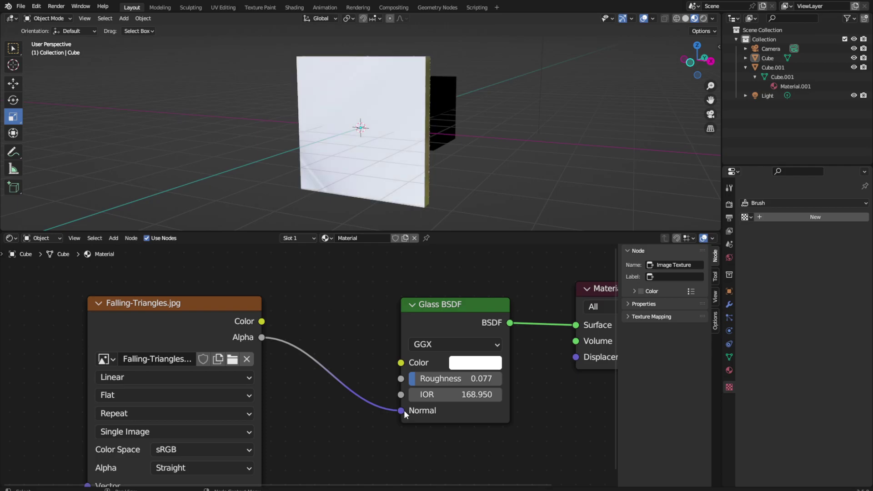
# Step: Set glass Roughness to 0.054 and route the image Alpha into the Material Output Volume
pyautogui.moveTo(506, 151)
pyautogui.mouseDown(button='middle')
pyautogui.moveTo(530, 139)
pyautogui.moveTo(516, 113)
pyautogui.moveTo(549, 124)
pyautogui.moveTo(451, 163)
pyautogui.moveTo(460, 129)
pyautogui.moveTo(536, 124)
pyautogui.moveTo(527, 133)
pyautogui.mouseUp(button='middle')
pyautogui.moveTo(436, 378)
pyautogui.mouseDown()
pyautogui.moveTo(460, 378)
pyautogui.moveTo(415, 379)
pyautogui.mouseUp()
pyautogui.moveTo(400, 411)
pyautogui.mouseDown()
pyautogui.moveTo(388, 397)
pyautogui.moveTo(405, 380)
pyautogui.mouseUp()
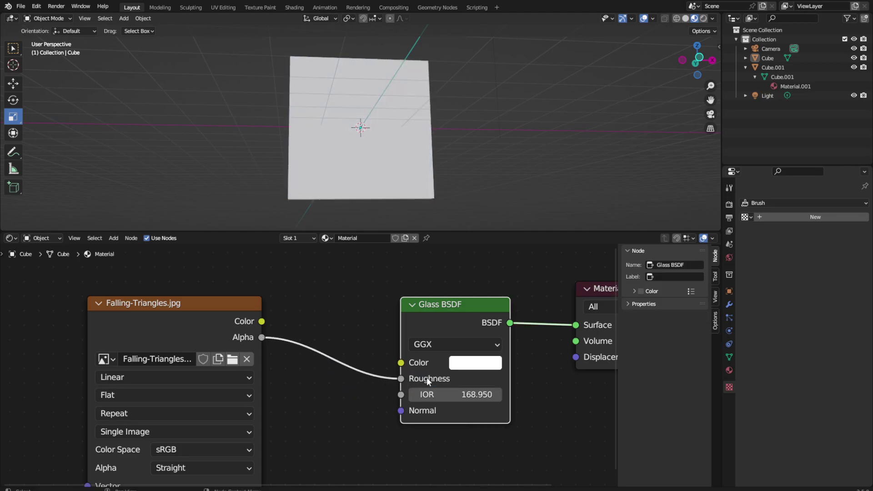
pyautogui.moveTo(465, 185); pyautogui.dragTo(475, 186, button='middle')
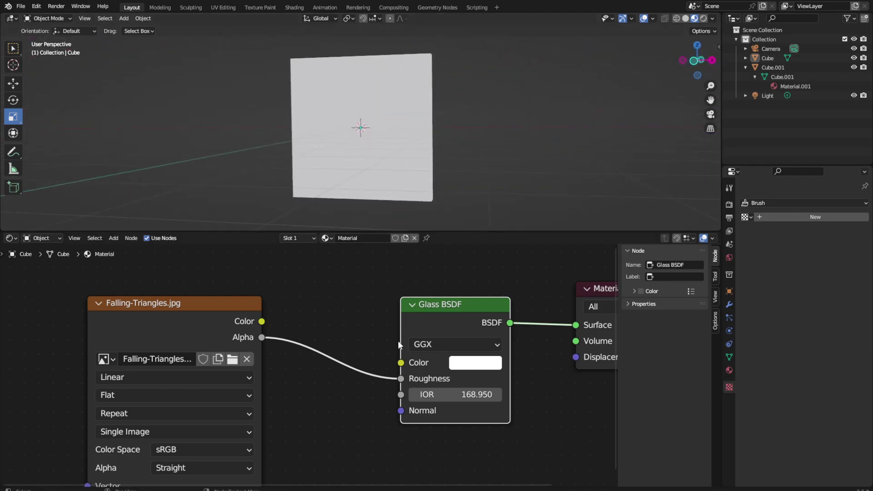
pyautogui.moveTo(400, 382)
pyautogui.mouseDown()
pyautogui.moveTo(539, 330)
pyautogui.moveTo(576, 340)
pyautogui.mouseUp()
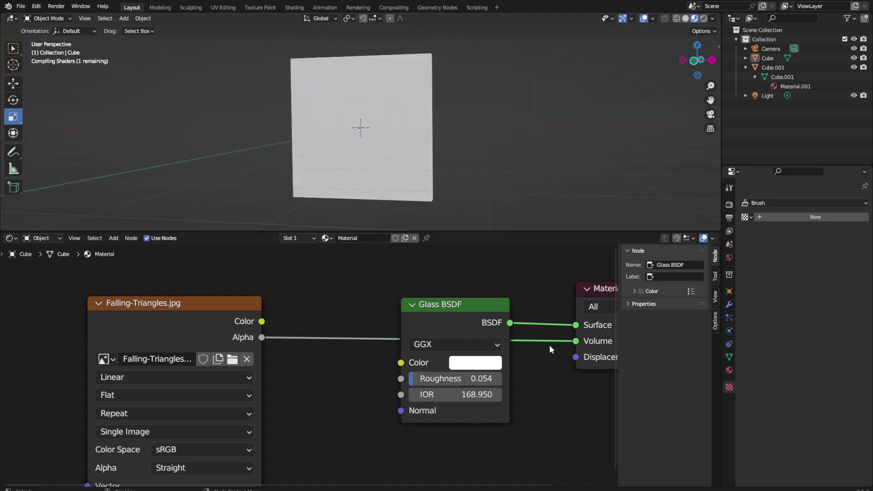
# Step: Move the image Alpha link to Displacement and hide the viewport overlays
pyautogui.moveTo(518, 162)
pyautogui.mouseDown(button='middle')
pyautogui.moveTo(473, 163)
pyautogui.moveTo(509, 148)
pyautogui.moveTo(552, 162)
pyautogui.moveTo(466, 149)
pyautogui.mouseUp(button='middle')
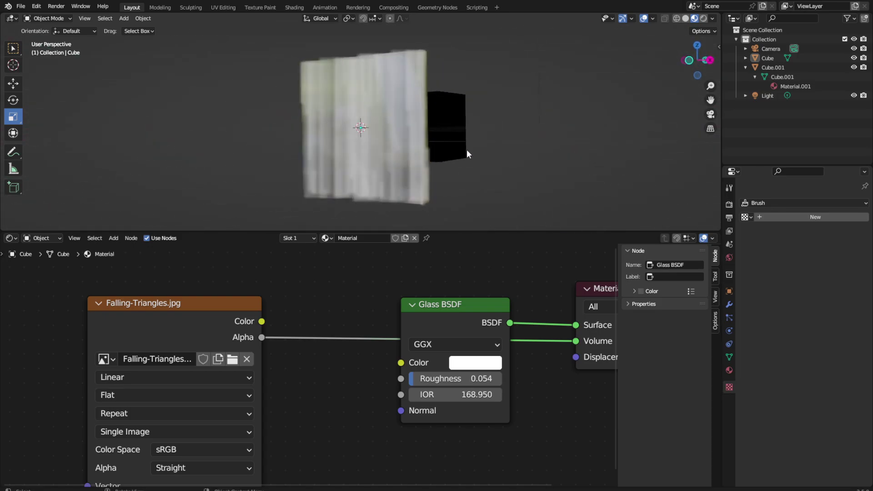
pyautogui.moveTo(576, 340)
pyautogui.mouseDown()
pyautogui.moveTo(567, 350)
pyautogui.moveTo(577, 358)
pyautogui.mouseUp()
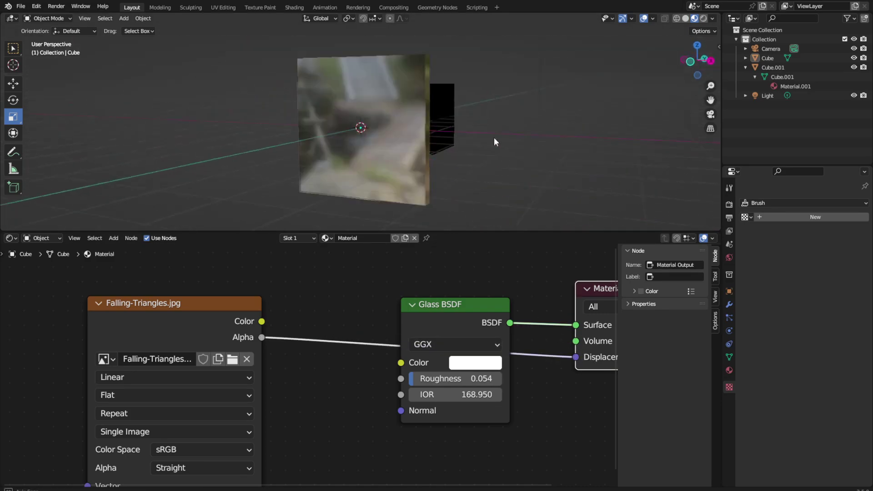
pyautogui.moveTo(495, 140)
pyautogui.mouseDown(button='middle')
pyautogui.moveTo(552, 142)
pyautogui.moveTo(533, 103)
pyautogui.moveTo(517, 157)
pyautogui.moveTo(465, 182)
pyautogui.mouseUp(button='middle')
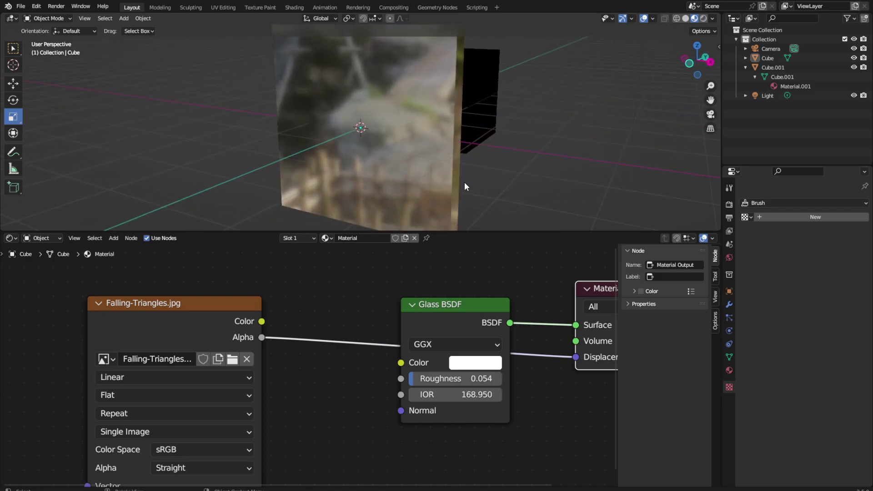
pyautogui.click(643, 18)
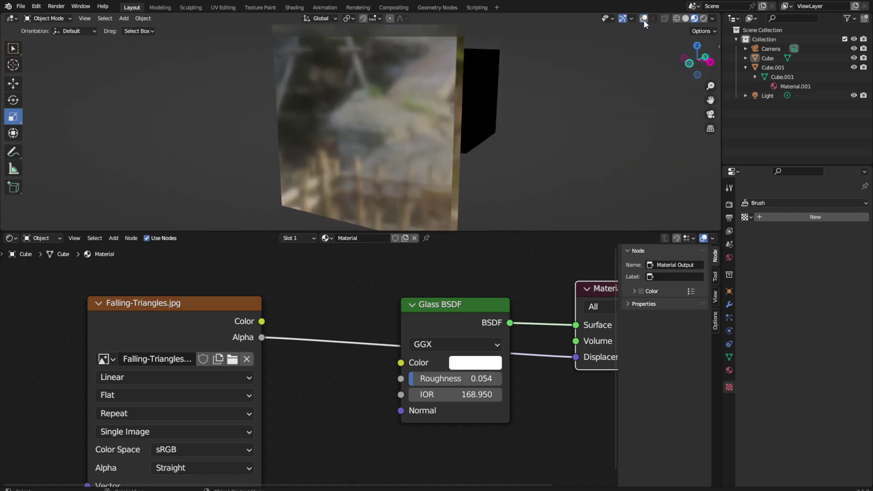
pyautogui.moveTo(605, 72)
pyautogui.mouseDown(button='middle')
pyautogui.moveTo(462, 124)
pyautogui.moveTo(484, 99)
pyautogui.moveTo(472, 83)
pyautogui.moveTo(555, 118)
pyautogui.moveTo(524, 142)
pyautogui.moveTo(535, 136)
pyautogui.moveTo(522, 112)
pyautogui.moveTo(552, 101)
pyautogui.moveTo(468, 133)
pyautogui.moveTo(515, 146)
pyautogui.mouseUp(button='middle')
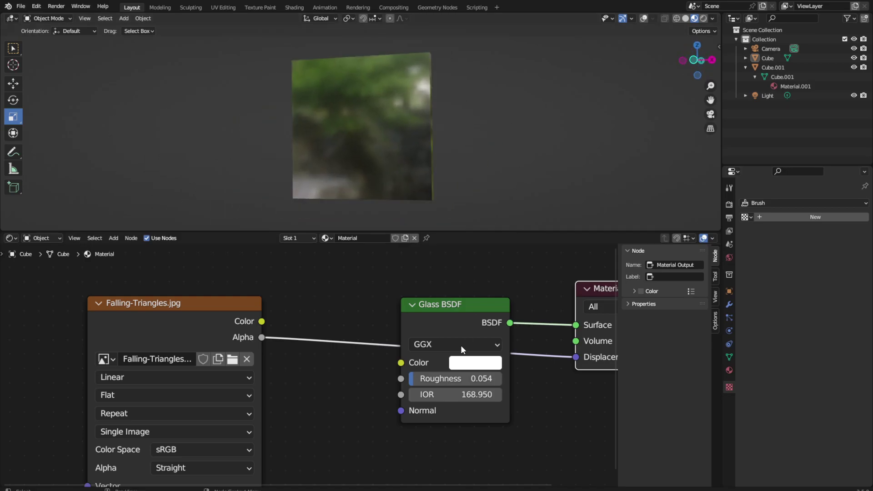
# Step: Set glass Roughness 0.108 and IOR 180.750, preview rendered, then select Cube.001
pyautogui.moveTo(459, 378); pyautogui.dragTo(462, 378)
pyautogui.moveTo(436, 80)
pyautogui.mouseDown(button='middle')
pyautogui.moveTo(498, 81)
pyautogui.moveTo(475, 91)
pyautogui.mouseUp(button='middle')
pyautogui.moveTo(436, 394); pyautogui.dragTo(457, 394)
pyautogui.click(703, 18)
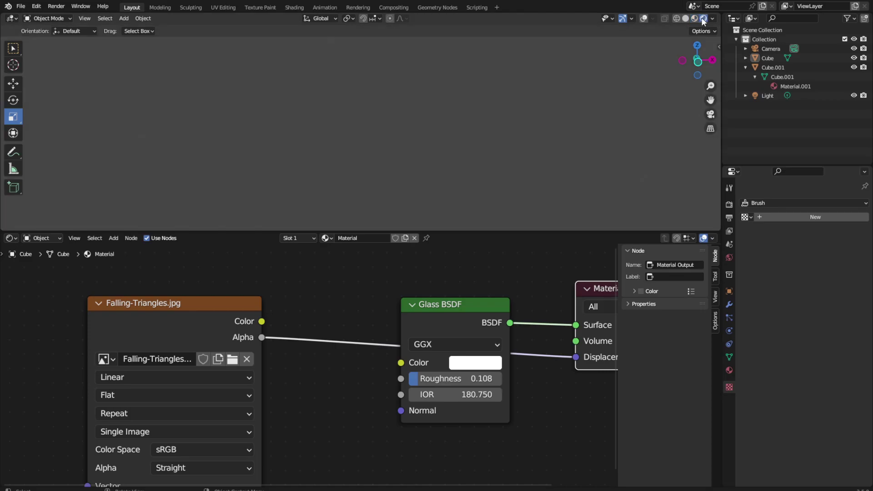
pyautogui.click(694, 18)
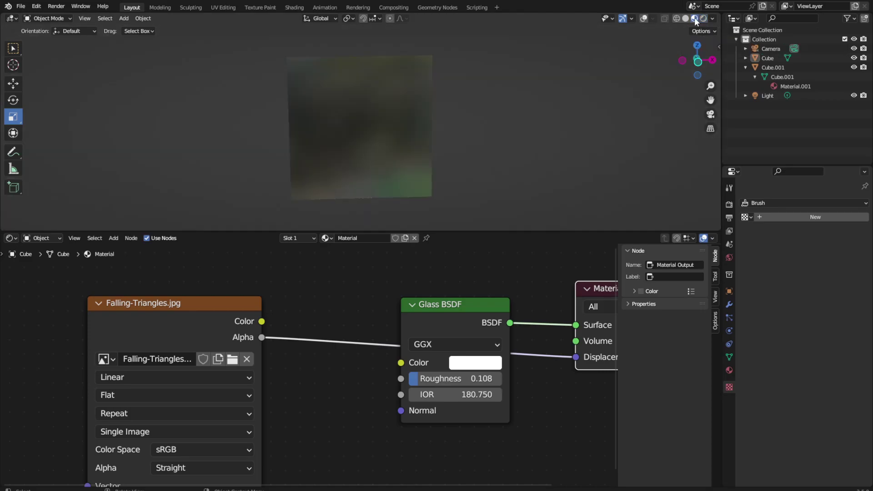
pyautogui.moveTo(506, 154)
pyautogui.mouseDown(button='middle')
pyautogui.moveTo(517, 141)
pyautogui.moveTo(453, 128)
pyautogui.mouseUp(button='middle')
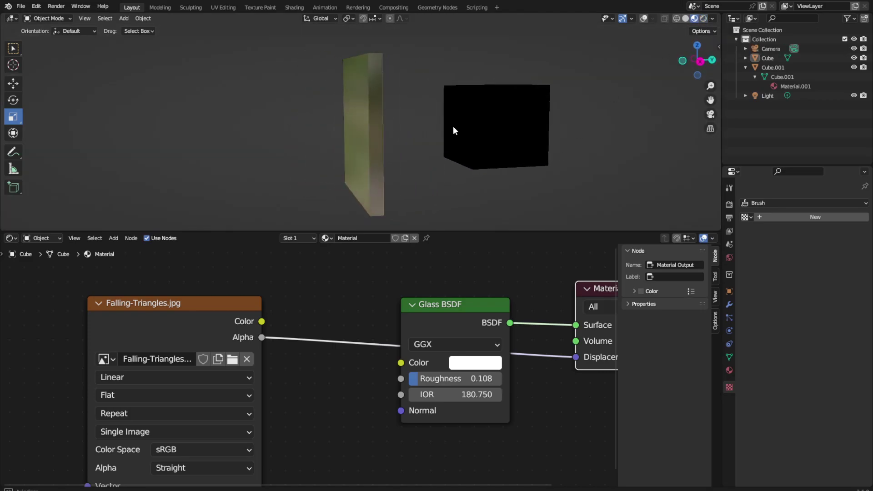
pyautogui.click(494, 125)
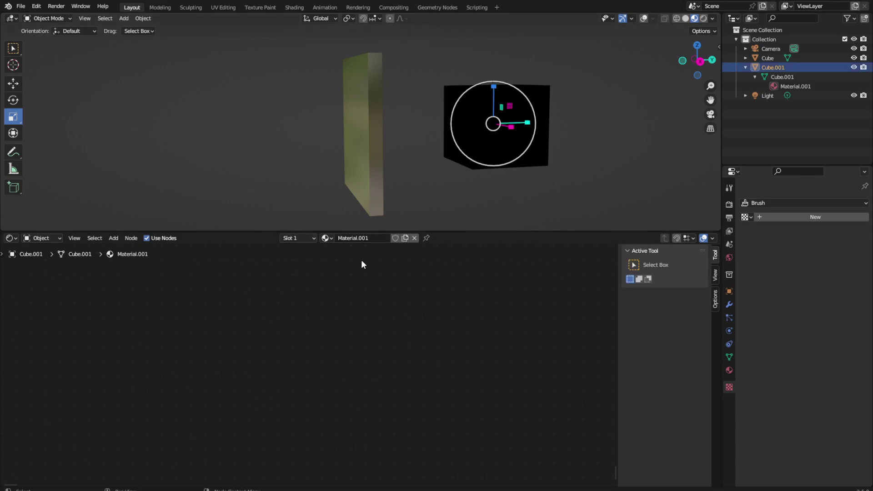
# Step: Replace Cube.001's Material.001 with a new Material.002, then reselect the glass Cube's nodes
pyautogui.click(414, 238)
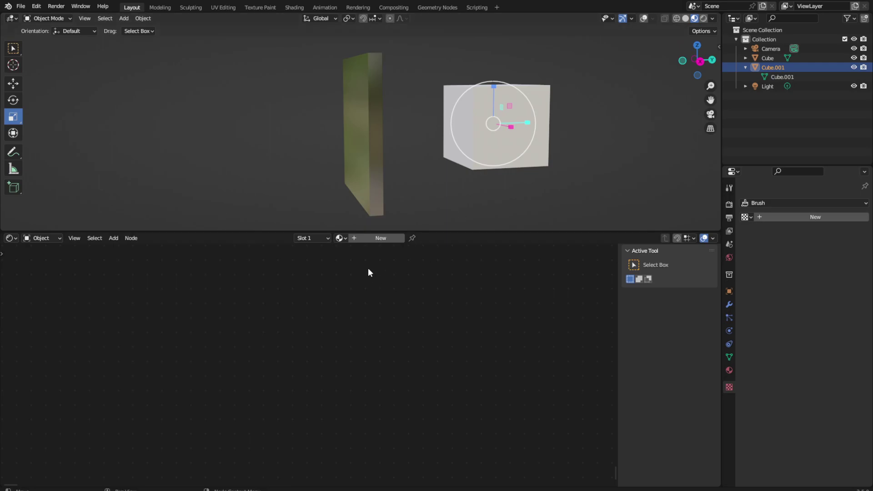
pyautogui.click(374, 238)
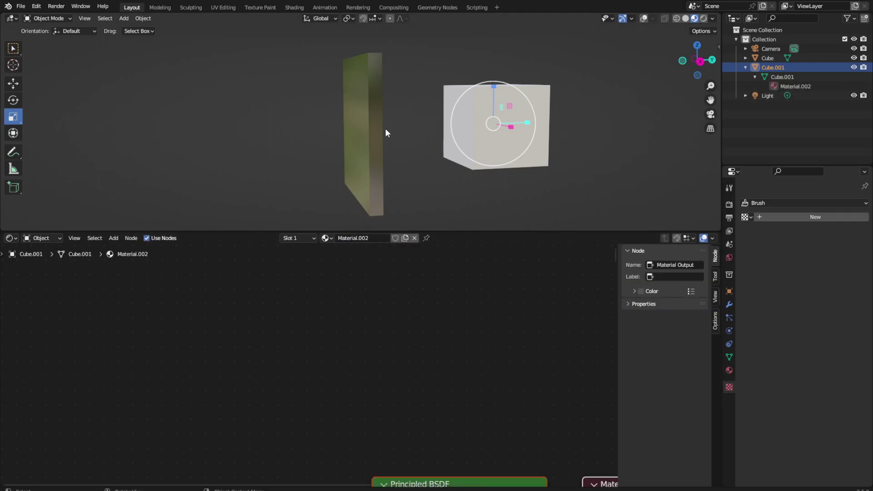
pyautogui.click(390, 116)
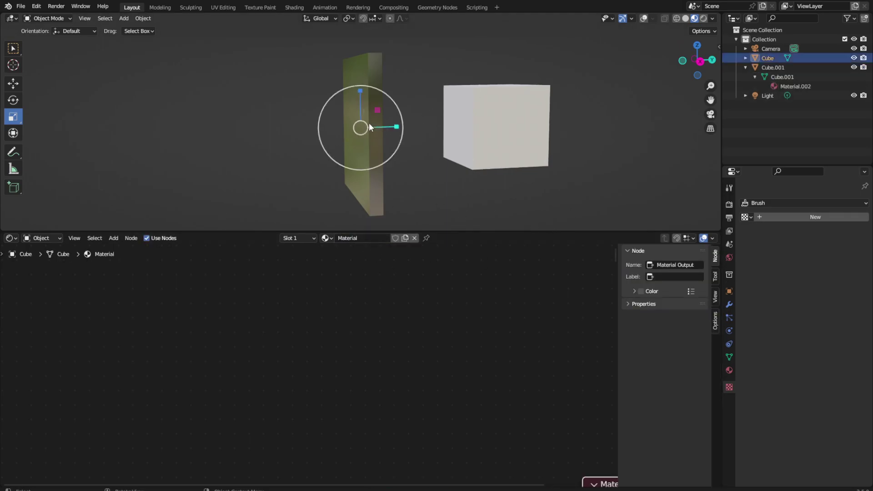
pyautogui.click(20, 86)
pyautogui.moveTo(343, 153); pyautogui.dragTo(405, 167, button='middle')
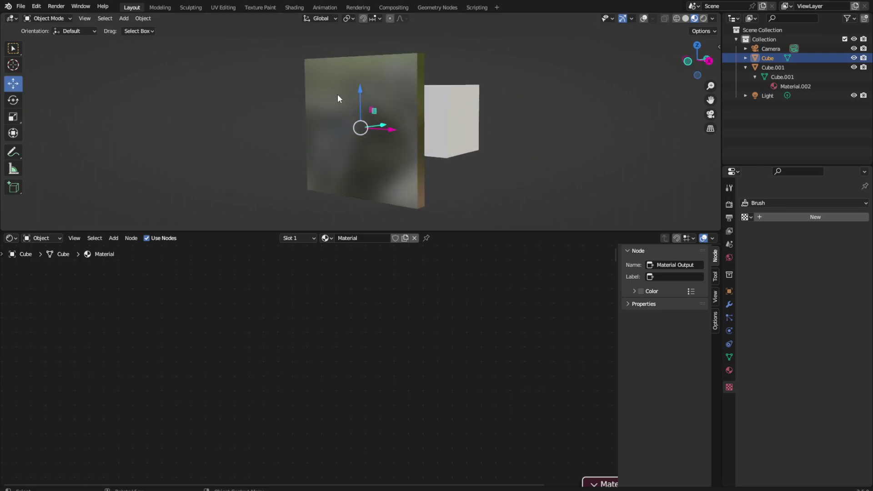
pyautogui.moveTo(462, 462); pyautogui.dragTo(286, 311, button='middle')
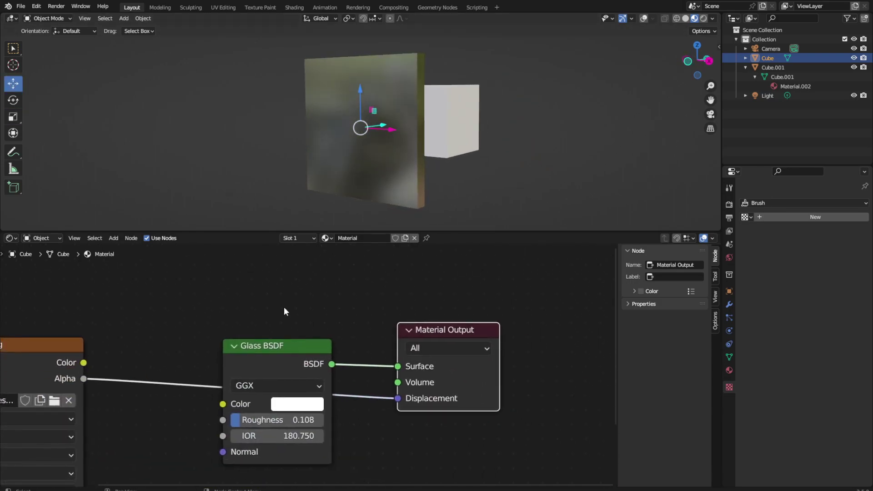
# Step: Adjust the glass IOR while previewing rendered, then view the pane face-on in Material Preview
pyautogui.click(703, 18)
pyautogui.moveTo(509, 131)
pyautogui.mouseDown(button='middle')
pyautogui.moveTo(522, 134)
pyautogui.moveTo(559, 111)
pyautogui.moveTo(526, 113)
pyautogui.mouseUp(button='middle')
pyautogui.click(526, 161)
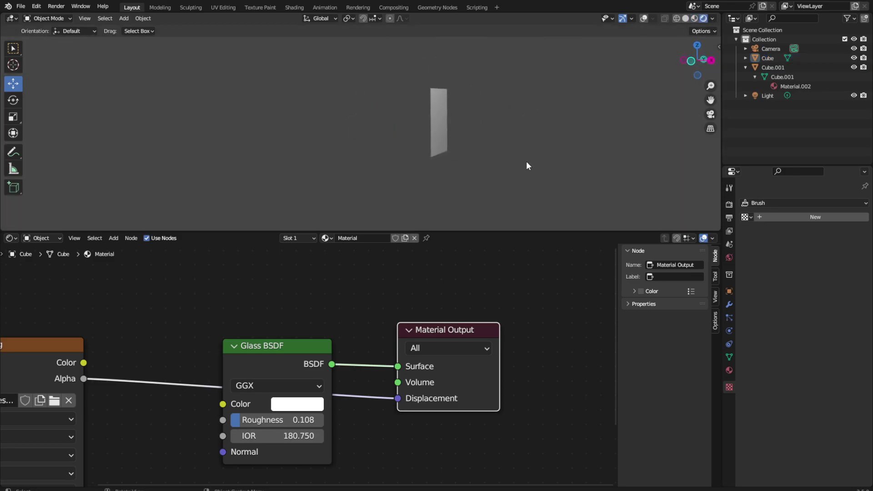
pyautogui.moveTo(255, 436)
pyautogui.mouseDown()
pyautogui.moveTo(309, 436)
pyautogui.moveTo(278, 442)
pyautogui.moveTo(291, 420)
pyautogui.moveTo(241, 420)
pyautogui.moveTo(255, 420)
pyautogui.mouseUp()
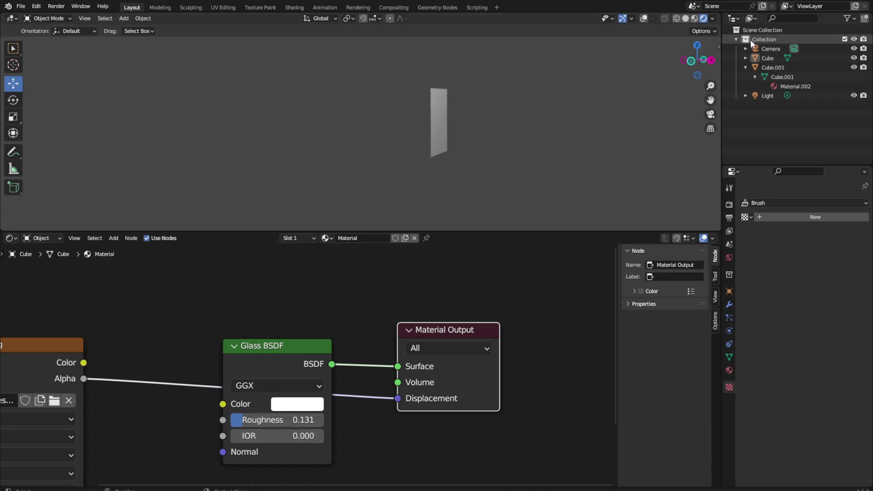
pyautogui.click(694, 20)
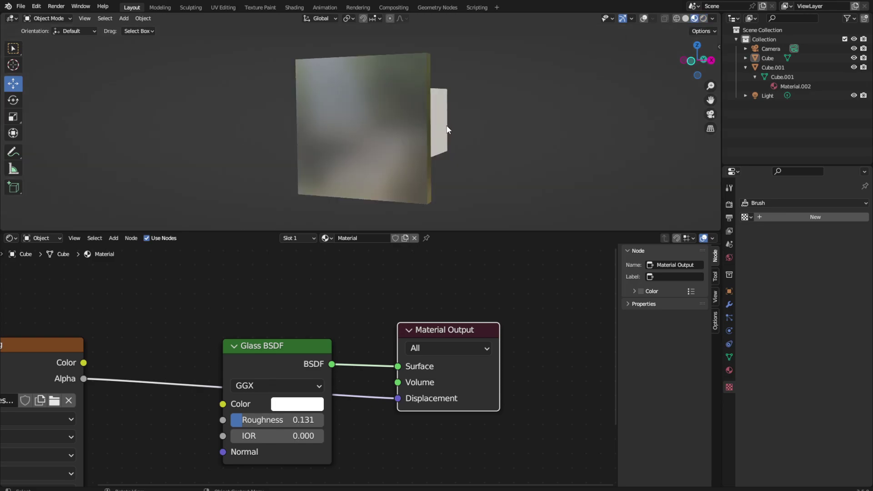
pyautogui.moveTo(447, 130)
pyautogui.mouseDown(button='middle')
pyautogui.moveTo(526, 136)
pyautogui.moveTo(487, 125)
pyautogui.mouseUp(button='middle')
# Step: Set the Falling-Triangles image texture Source to Generated
pyautogui.scroll(-2, 142, 330)
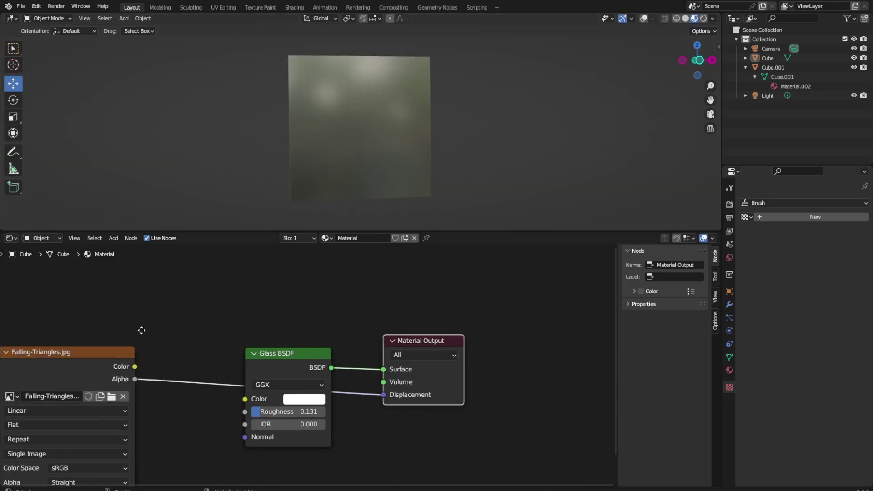
pyautogui.moveTo(141, 330); pyautogui.dragTo(277, 293, button='middle')
pyautogui.click(222, 416)
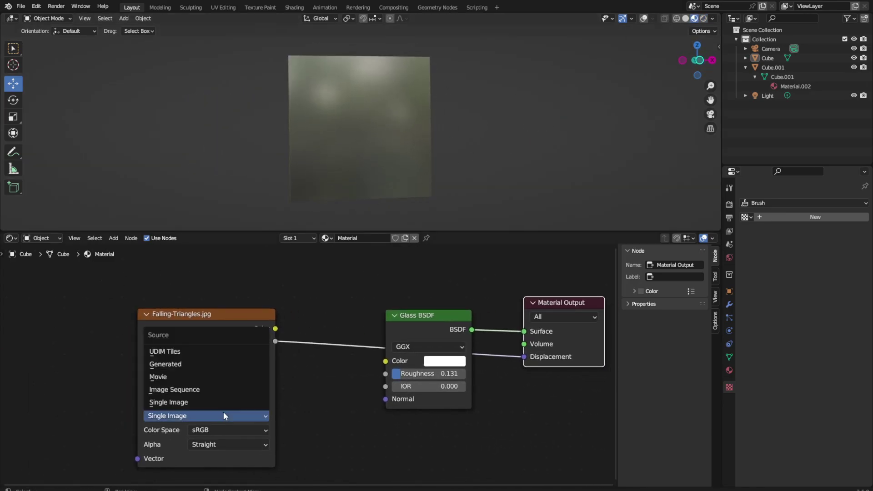
pyautogui.click(198, 366)
pyautogui.moveTo(469, 140); pyautogui.dragTo(479, 181, button='middle')
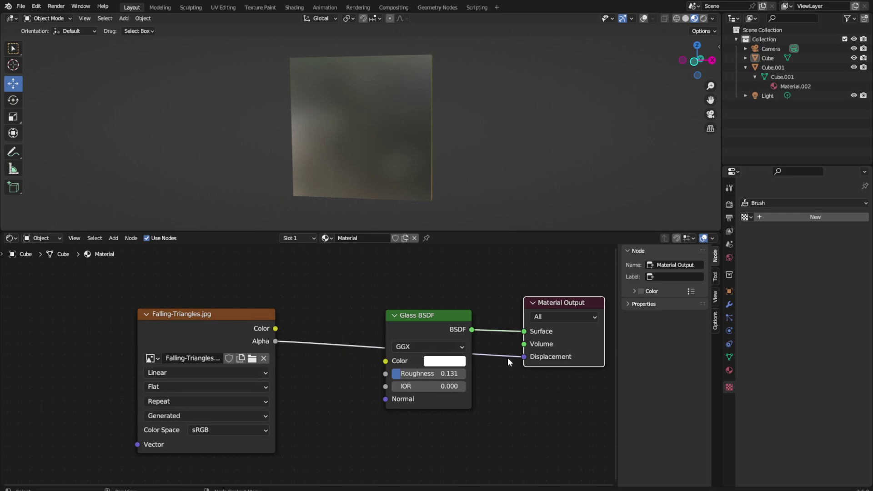
# Step: Try the image Alpha on glass Roughness and IOR, setting IOR to 0.300
pyautogui.moveTo(523, 356); pyautogui.dragTo(387, 373)
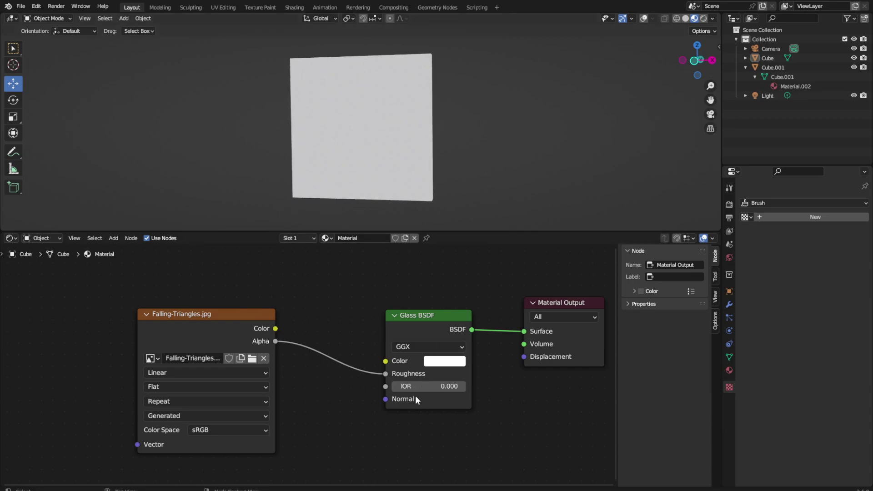
pyautogui.moveTo(416, 386)
pyautogui.mouseDown()
pyautogui.moveTo(436, 387)
pyautogui.moveTo(426, 386)
pyautogui.mouseUp()
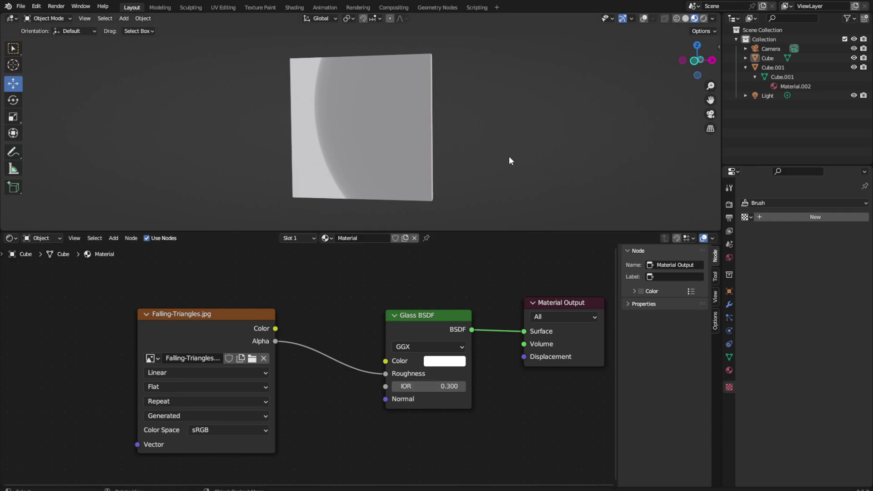
pyautogui.moveTo(547, 181)
pyautogui.mouseDown(button='middle')
pyautogui.moveTo(527, 142)
pyautogui.moveTo(559, 151)
pyautogui.moveTo(546, 126)
pyautogui.moveTo(509, 144)
pyautogui.moveTo(506, 163)
pyautogui.mouseUp(button='middle')
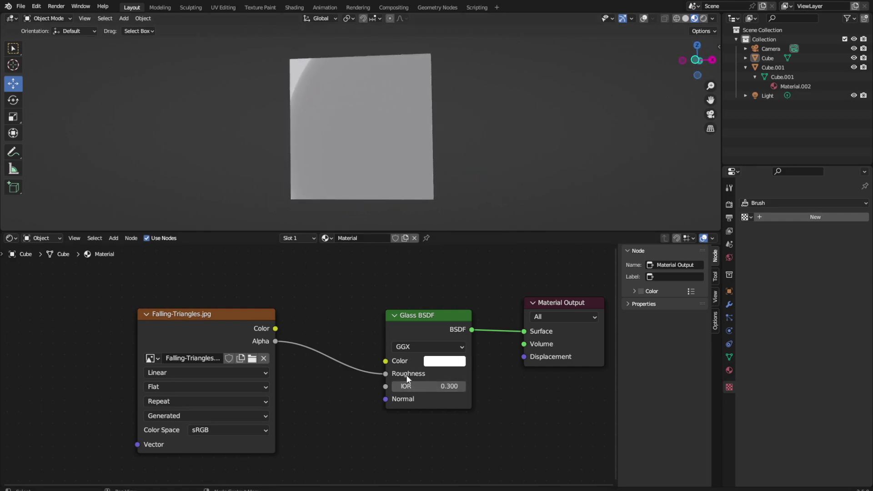
pyautogui.moveTo(383, 372); pyautogui.dragTo(386, 387)
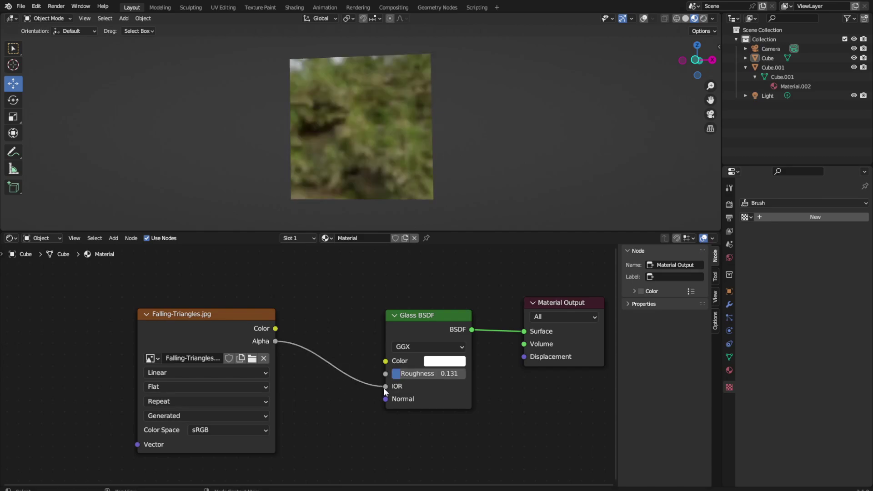
pyautogui.moveTo(458, 180)
pyautogui.mouseDown(button='middle')
pyautogui.moveTo(481, 149)
pyautogui.moveTo(519, 170)
pyautogui.moveTo(465, 184)
pyautogui.mouseUp(button='middle')
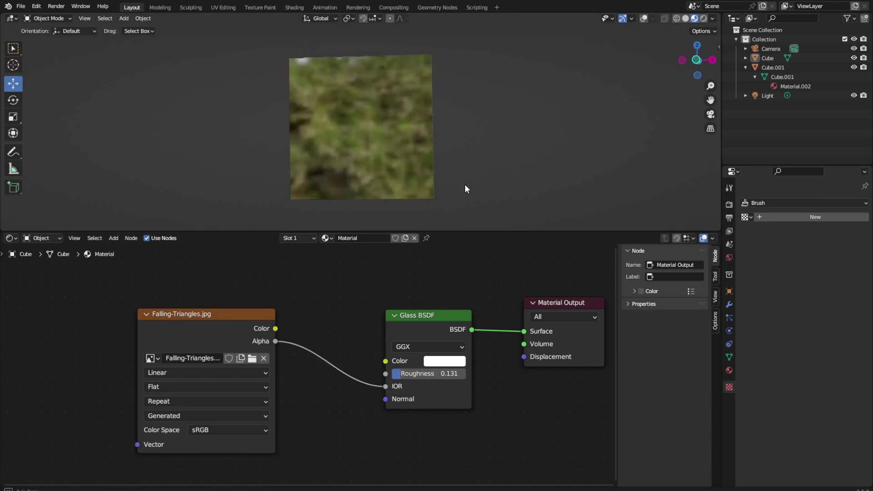
pyautogui.moveTo(407, 371)
pyautogui.mouseDown()
pyautogui.moveTo(413, 376)
pyautogui.moveTo(331, 364)
pyautogui.mouseUp()
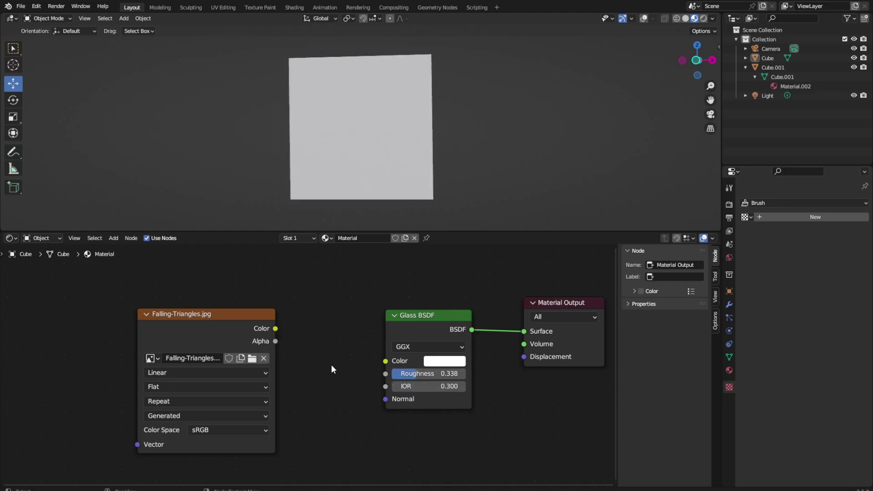
# Step: Remove the Alpha link and connect the image Color to the glass Roughness
pyautogui.moveTo(276, 341)
pyautogui.mouseDown()
pyautogui.moveTo(386, 387)
pyautogui.moveTo(311, 376)
pyautogui.mouseUp()
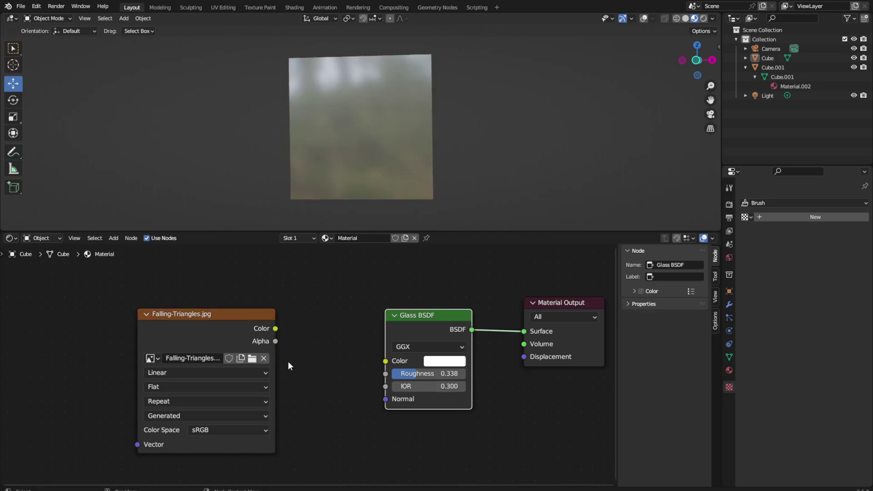
pyautogui.moveTo(276, 328); pyautogui.dragTo(383, 369)
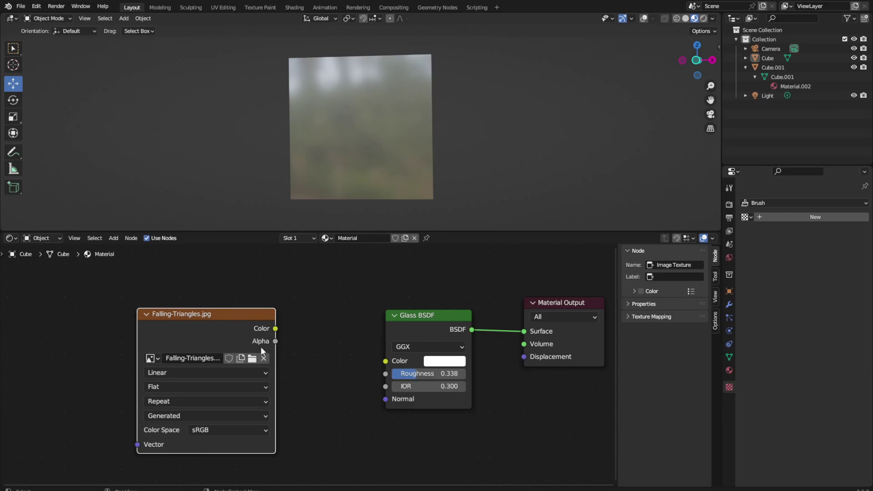
pyautogui.moveTo(275, 328); pyautogui.dragTo(386, 394)
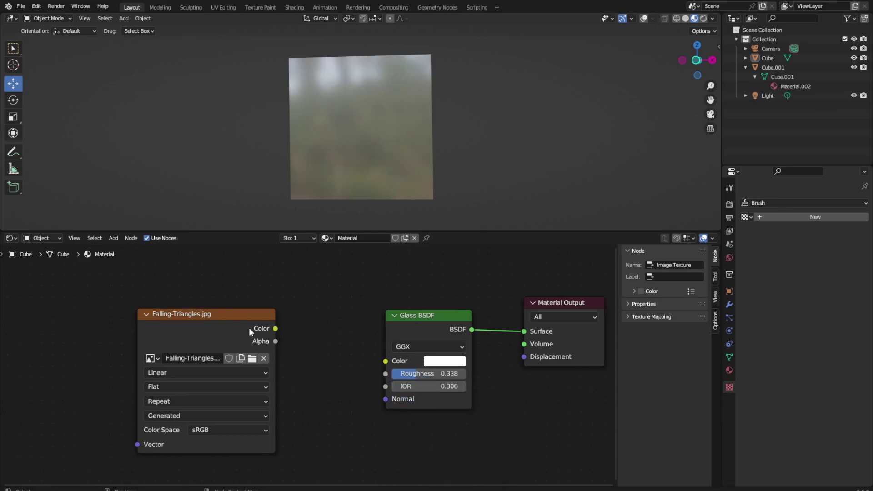
pyautogui.moveTo(275, 329); pyautogui.dragTo(383, 378)
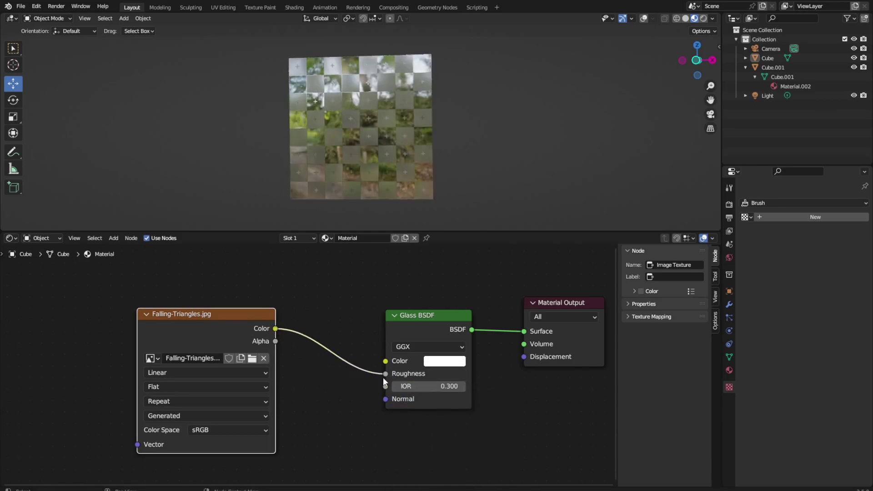
pyautogui.moveTo(502, 130)
pyautogui.mouseDown(button='middle')
pyautogui.moveTo(535, 145)
pyautogui.moveTo(522, 147)
pyautogui.mouseUp(button='middle')
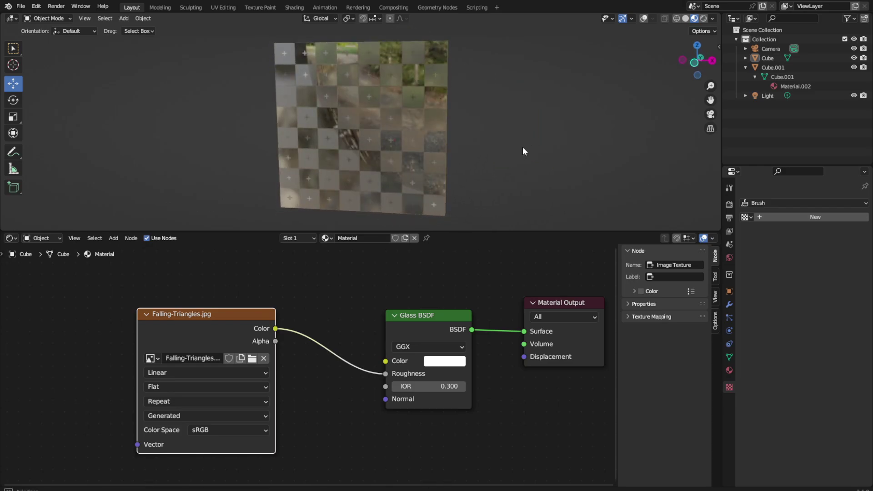
pyautogui.scroll(1, 184, 386)
pyautogui.moveTo(555, 147)
pyautogui.mouseDown(button='middle')
pyautogui.moveTo(581, 164)
pyautogui.moveTo(602, 153)
pyautogui.moveTo(590, 138)
pyautogui.moveTo(566, 150)
pyautogui.moveTo(600, 149)
pyautogui.mouseUp(button='middle')
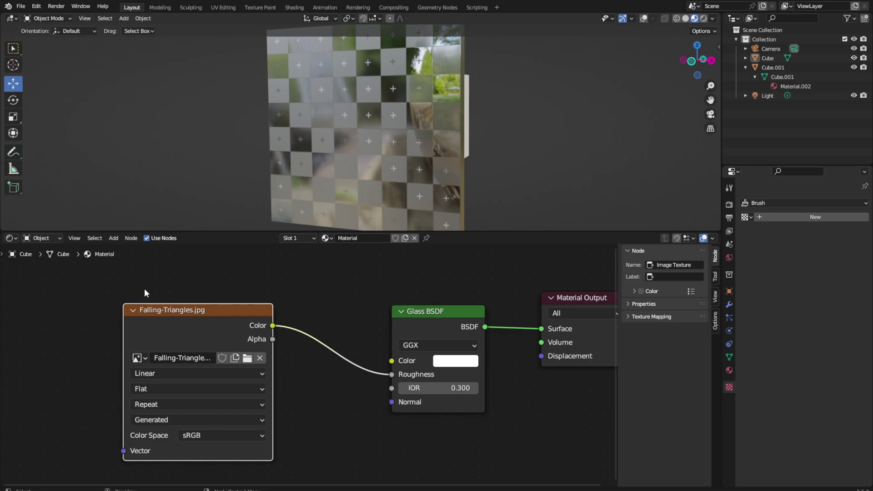
# Step: Insert a Hue Saturation Value node between image Color and glass Roughness, Value 0.500
pyautogui.click(114, 238)
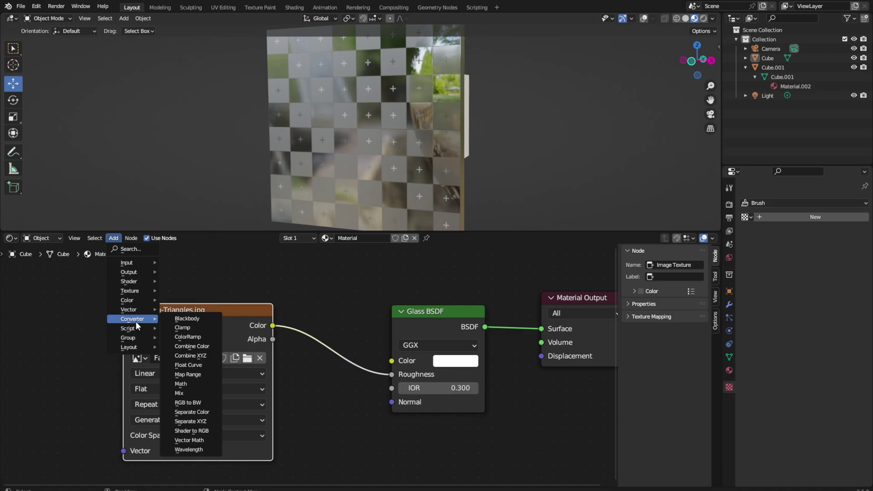
pyautogui.moveTo(127, 301)
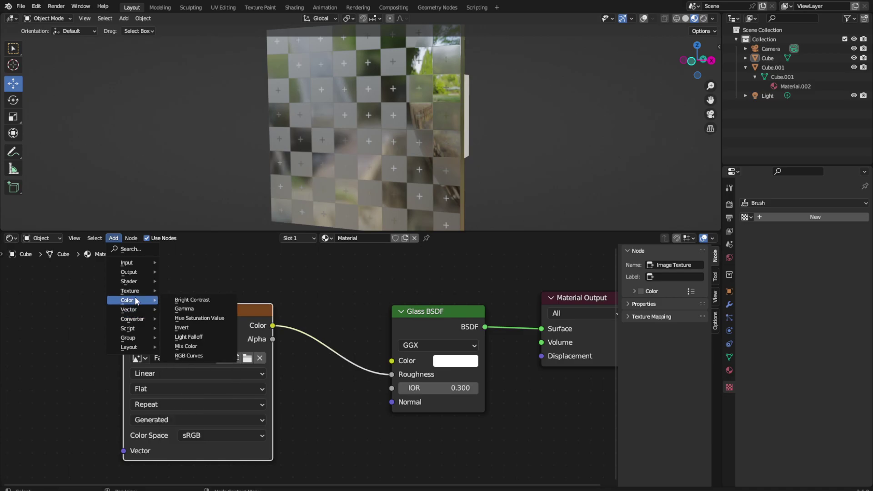
pyautogui.click(199, 317)
pyautogui.click(277, 332)
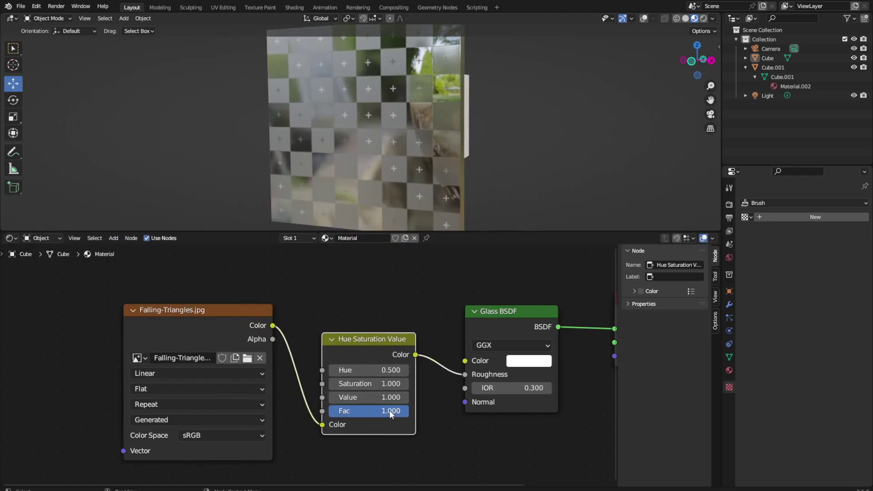
pyautogui.moveTo(389, 410)
pyautogui.mouseDown()
pyautogui.moveTo(350, 411)
pyautogui.moveTo(396, 411)
pyautogui.moveTo(400, 397)
pyautogui.moveTo(359, 397)
pyautogui.mouseUp()
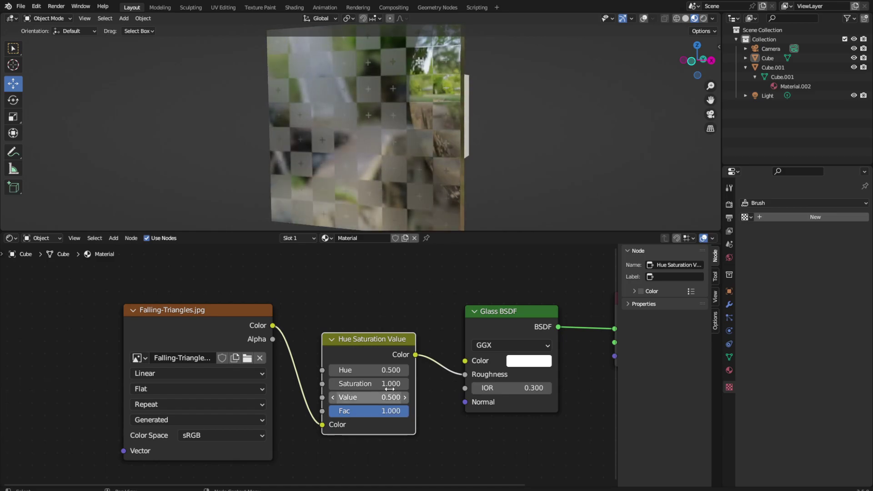
pyautogui.moveTo(473, 163); pyautogui.dragTo(527, 162, button='middle')
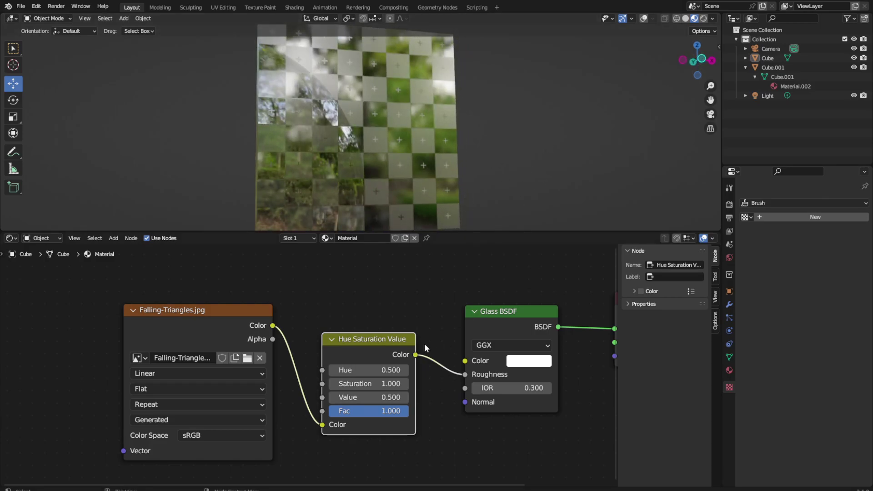
pyautogui.moveTo(364, 397)
pyautogui.mouseDown()
pyautogui.moveTo(401, 397)
pyautogui.moveTo(359, 397)
pyautogui.moveTo(371, 397)
pyautogui.mouseUp()
pyautogui.moveTo(500, 173)
pyautogui.mouseDown(button='middle')
pyautogui.moveTo(440, 203)
pyautogui.moveTo(488, 182)
pyautogui.mouseUp(button='middle')
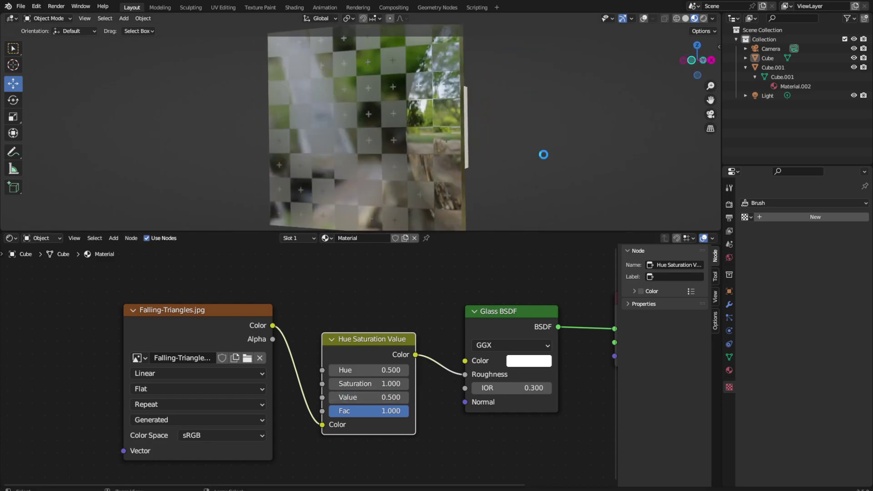
# Step: Try Box texture projection on the image, then return it to Flat
pyautogui.click(179, 388)
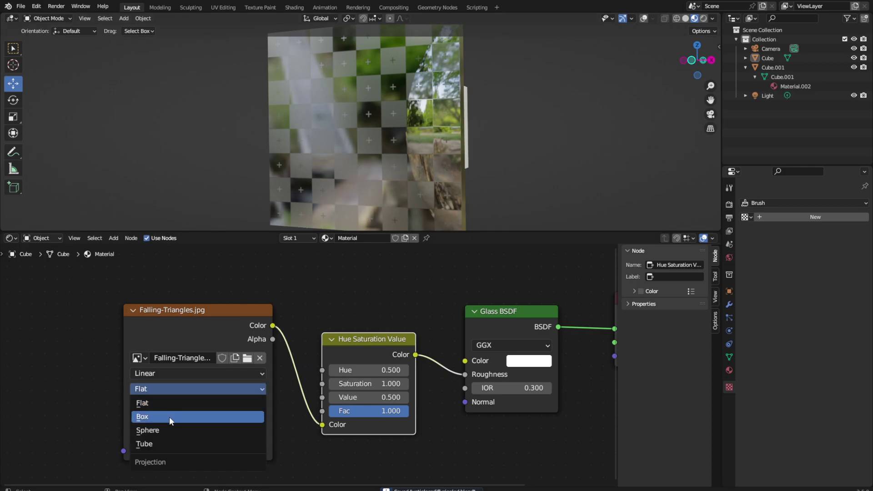
pyautogui.click(170, 417)
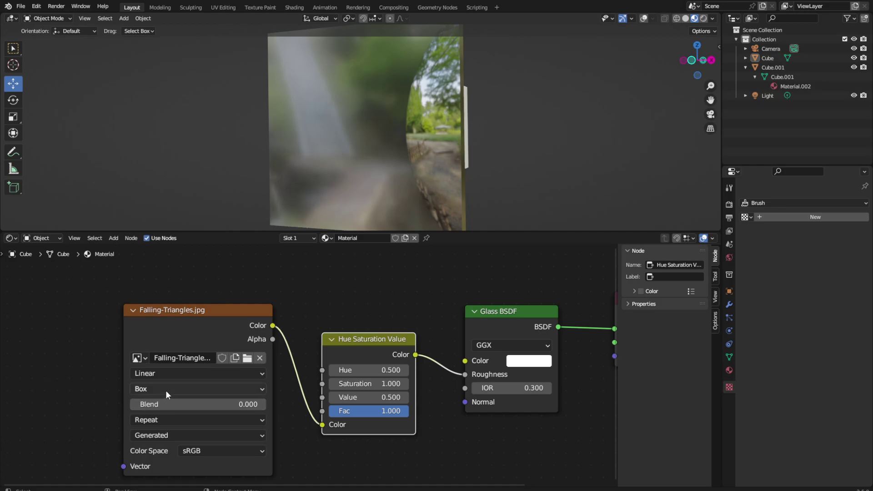
pyautogui.moveTo(432, 191)
pyautogui.mouseDown(button='middle')
pyautogui.moveTo(561, 109)
pyautogui.moveTo(493, 128)
pyautogui.moveTo(498, 107)
pyautogui.moveTo(517, 107)
pyautogui.moveTo(484, 115)
pyautogui.mouseUp(button='middle')
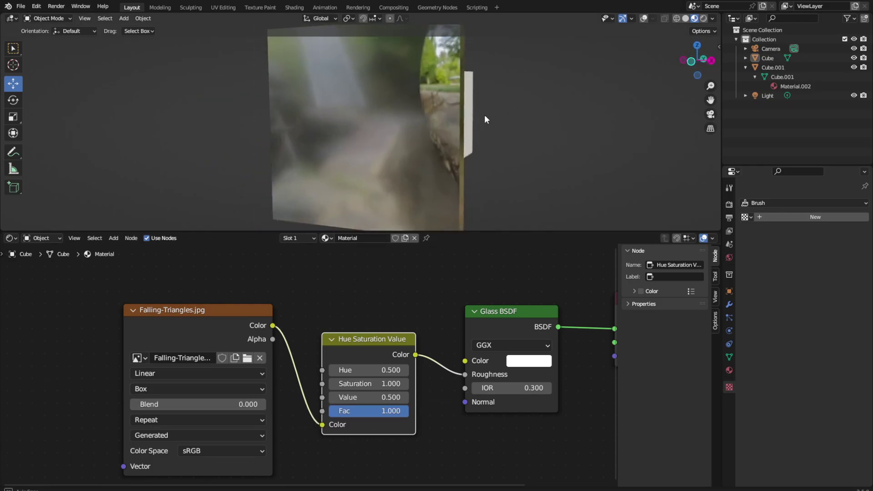
pyautogui.doubleClick(157, 404)
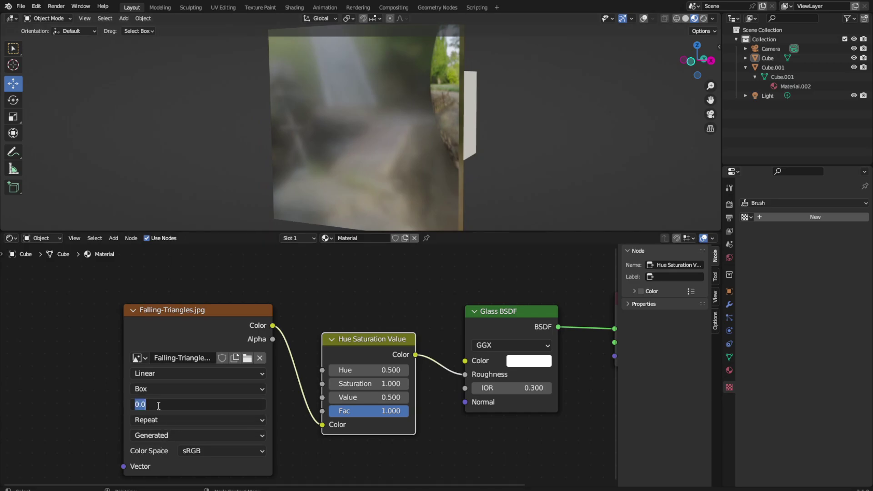
pyautogui.click(154, 390)
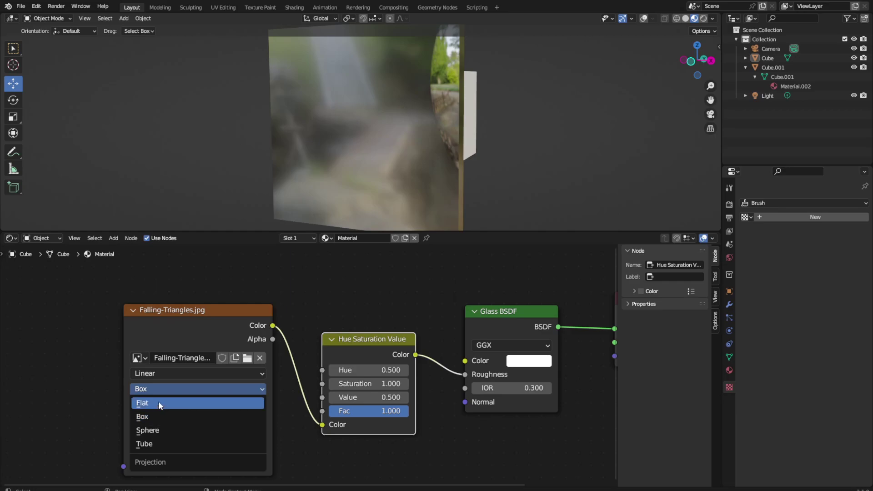
pyautogui.click(158, 402)
# Step: Try Single Image and Image Sequence sources, toggling cyclic looping on and off
pyautogui.click(174, 420)
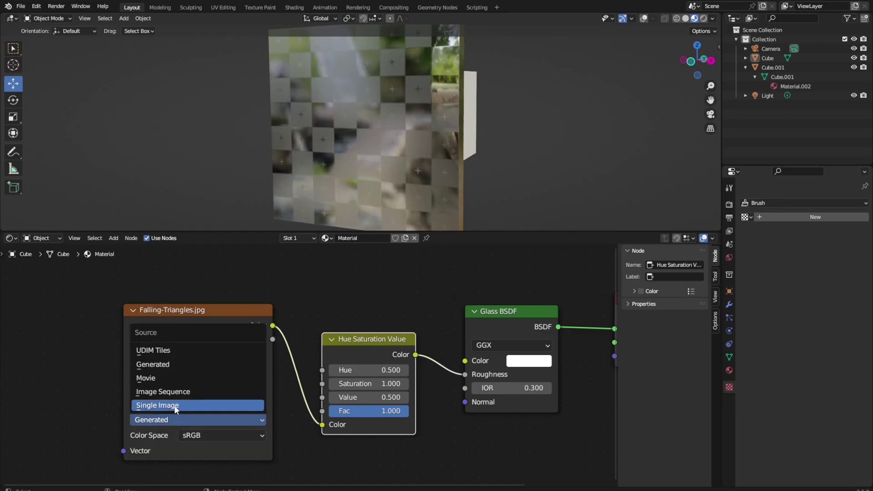
pyautogui.click(173, 405)
pyautogui.click(167, 419)
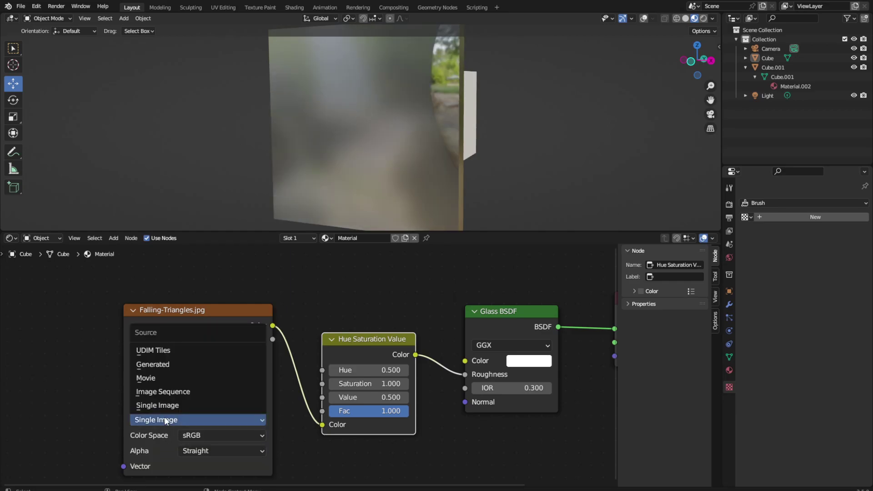
pyautogui.click(165, 393)
pyautogui.moveTo(175, 451)
pyautogui.mouseDown()
pyautogui.moveTo(218, 451)
pyautogui.moveTo(189, 473)
pyautogui.moveTo(173, 463)
pyautogui.moveTo(305, 476)
pyautogui.mouseUp()
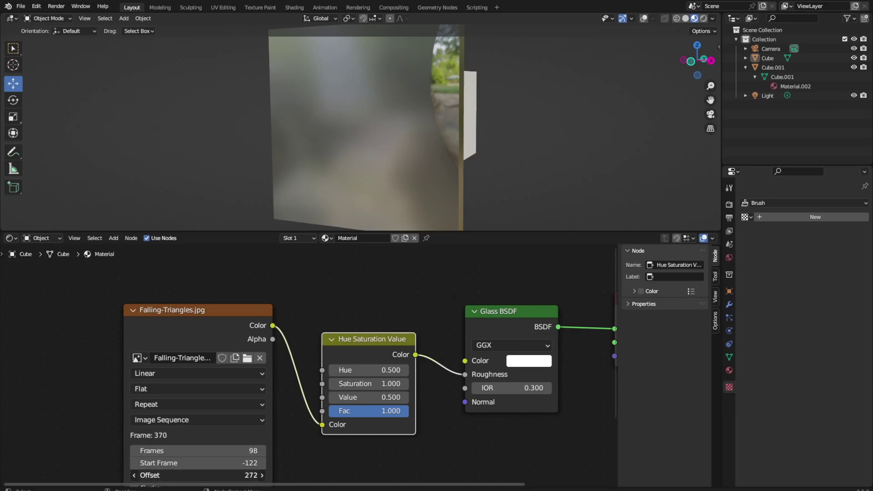
pyautogui.moveTo(304, 474); pyautogui.dragTo(264, 432, button='middle')
pyautogui.click(151, 434)
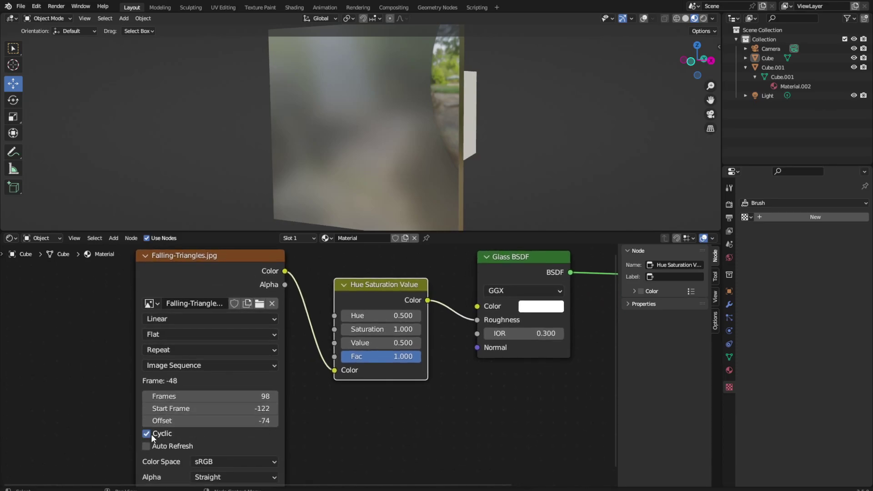
pyautogui.click(146, 447)
# Step: Set the image Source to UDIM Tiles, keep the Color link, and save the file
pyautogui.click(174, 365)
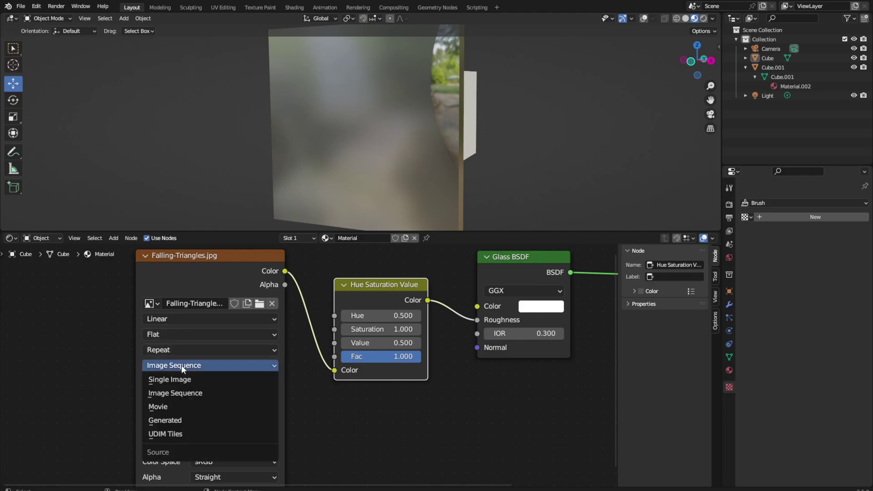
pyautogui.click(174, 435)
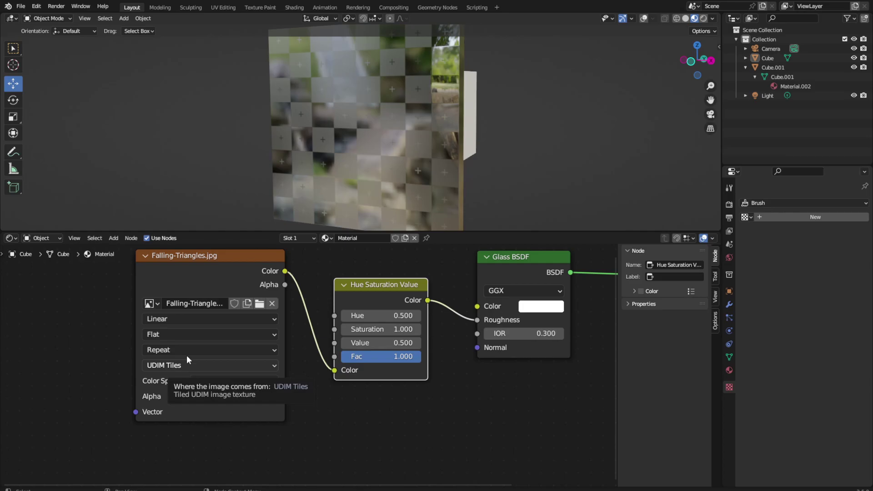
pyautogui.press('KP_1')
pyautogui.moveTo(334, 371); pyautogui.dragTo(319, 374)
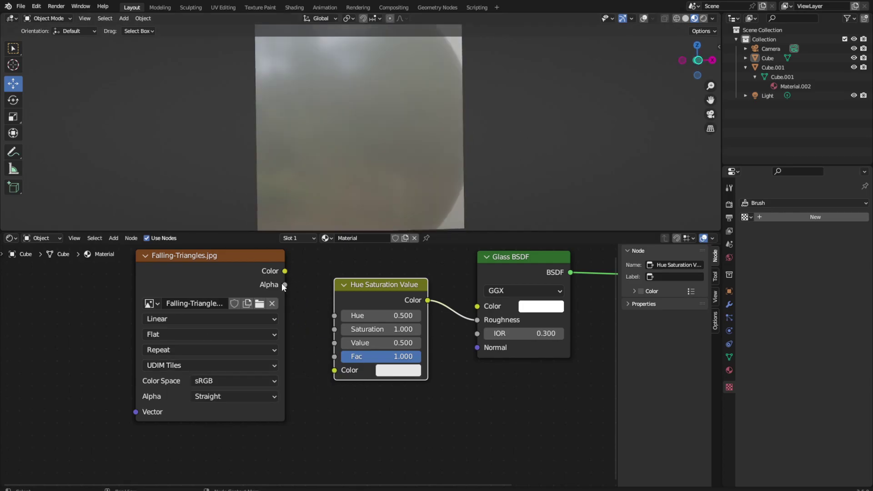
pyautogui.hotkey('ctrl', 'z')
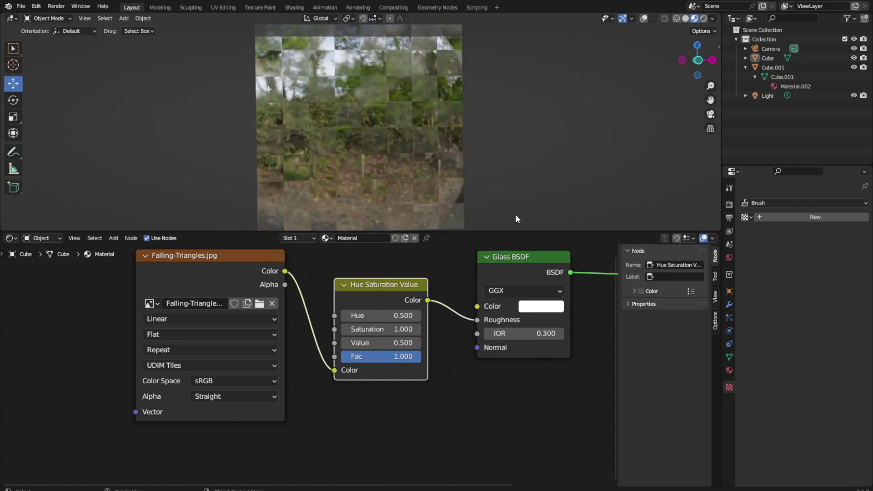
pyautogui.moveTo(540, 160); pyautogui.dragTo(520, 169, button='middle')
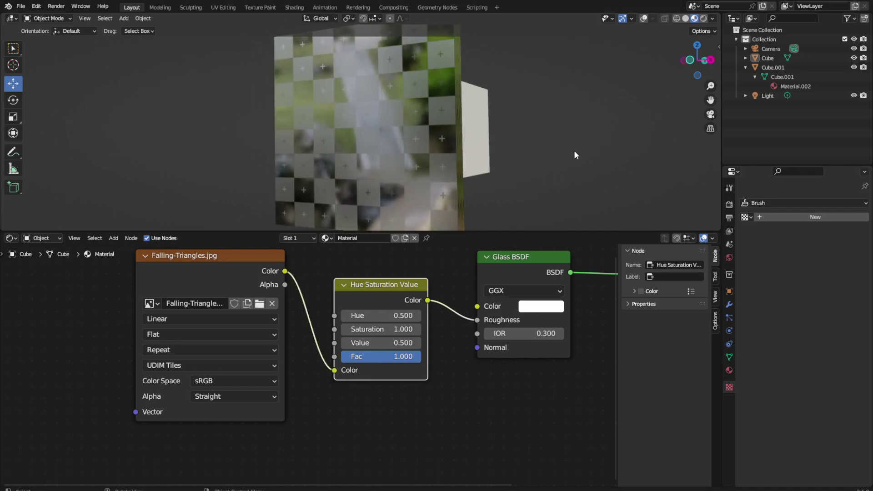
pyautogui.hotkey('ctrl', 's')
pyautogui.moveTo(578, 153)
pyautogui.mouseDown(button='middle')
pyautogui.moveTo(553, 126)
pyautogui.moveTo(535, 136)
pyautogui.moveTo(607, 110)
pyautogui.mouseUp(button='middle')
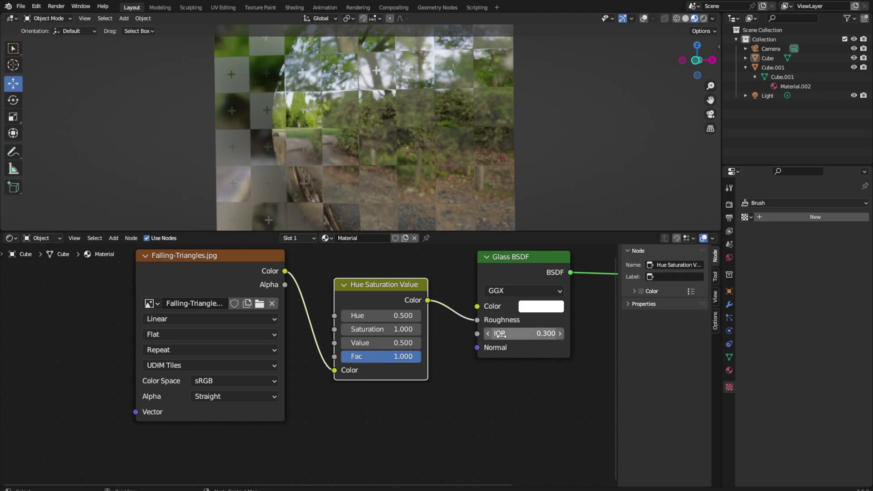
# Step: Bring the Glass BSDF IOR down to 0.000 and open the Add node menu
pyautogui.moveTo(505, 334)
pyautogui.mouseDown()
pyautogui.moveTo(541, 333)
pyautogui.moveTo(523, 333)
pyautogui.mouseUp()
pyautogui.moveTo(563, 147)
pyautogui.mouseDown(button='middle')
pyautogui.moveTo(521, 155)
pyautogui.moveTo(531, 155)
pyautogui.mouseUp(button='middle')
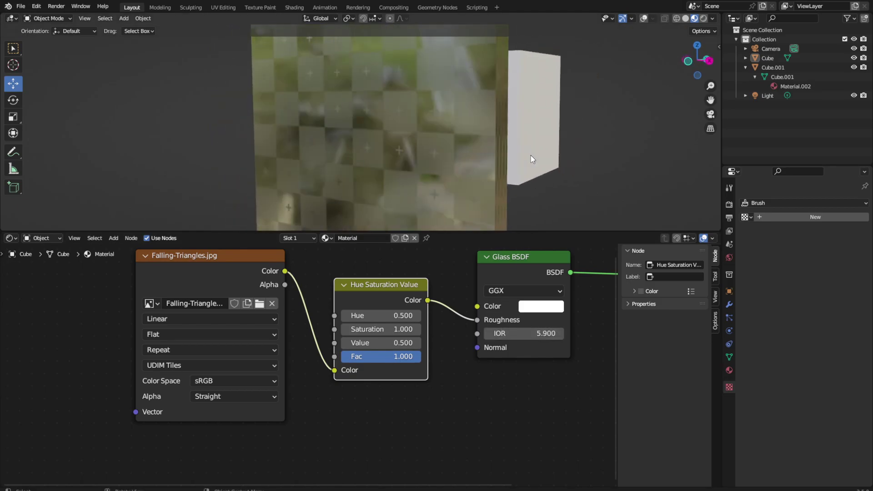
pyautogui.moveTo(517, 339); pyautogui.dragTo(490, 338)
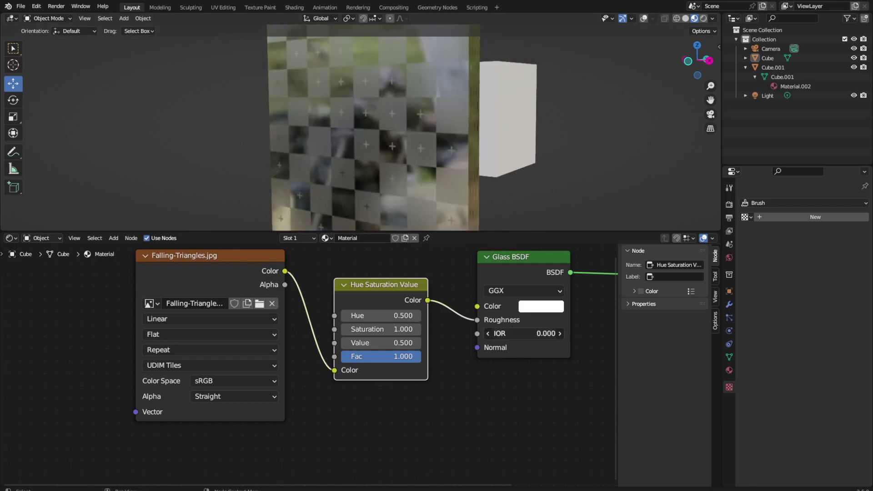
pyautogui.moveTo(454, 175)
pyautogui.mouseDown(button='middle')
pyautogui.moveTo(494, 152)
pyautogui.moveTo(514, 166)
pyautogui.moveTo(498, 176)
pyautogui.mouseUp(button='middle')
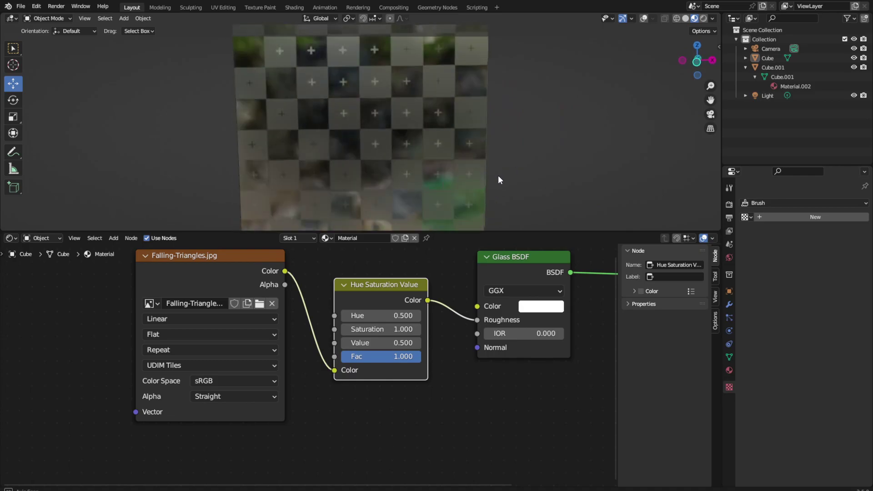
pyautogui.click(116, 240)
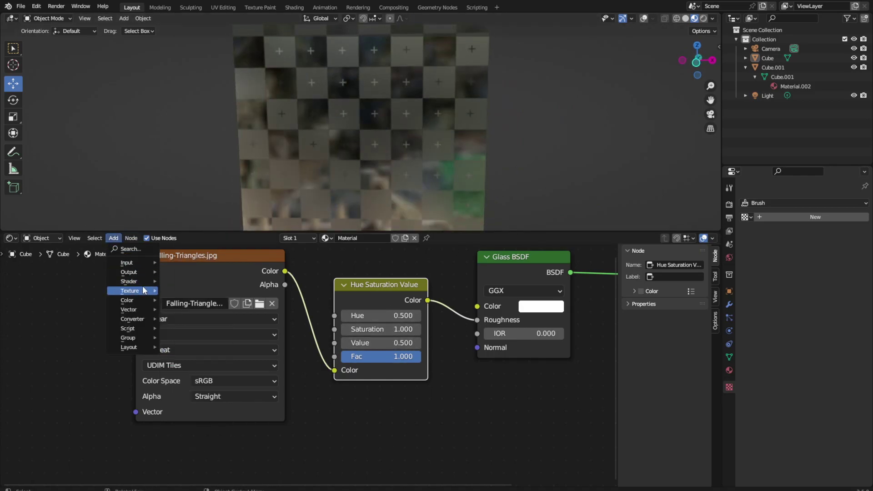
pyautogui.moveTo(129, 281)
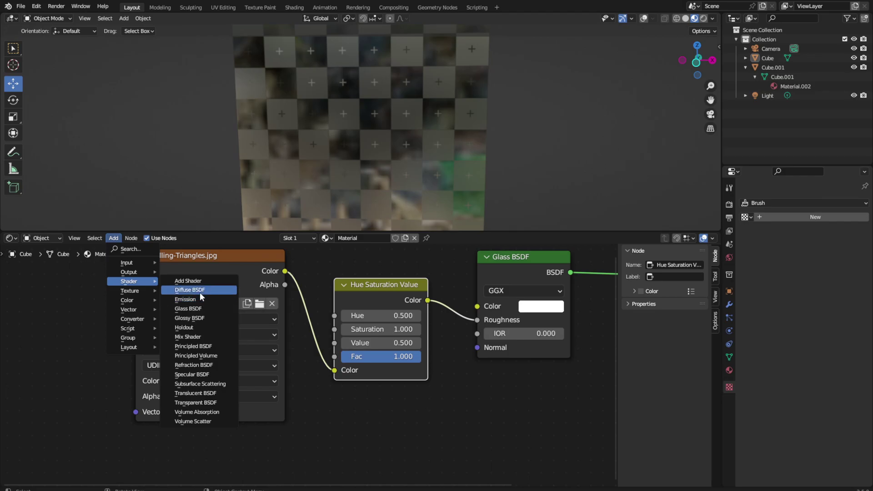
# Step: Add a Diffuse BSDF below Hue Saturation Value and connect it to the surface output
pyautogui.click(200, 293)
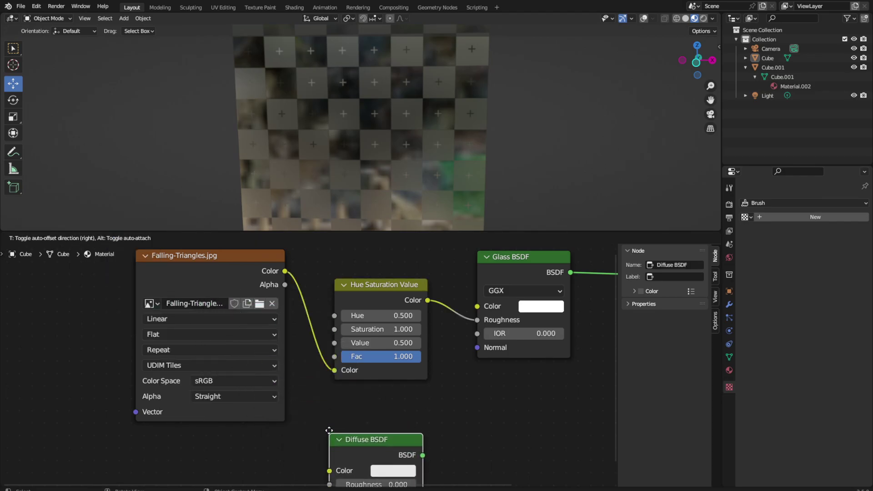
pyautogui.click(329, 424)
pyautogui.scroll(-1, 330, 424)
pyautogui.press('Home')
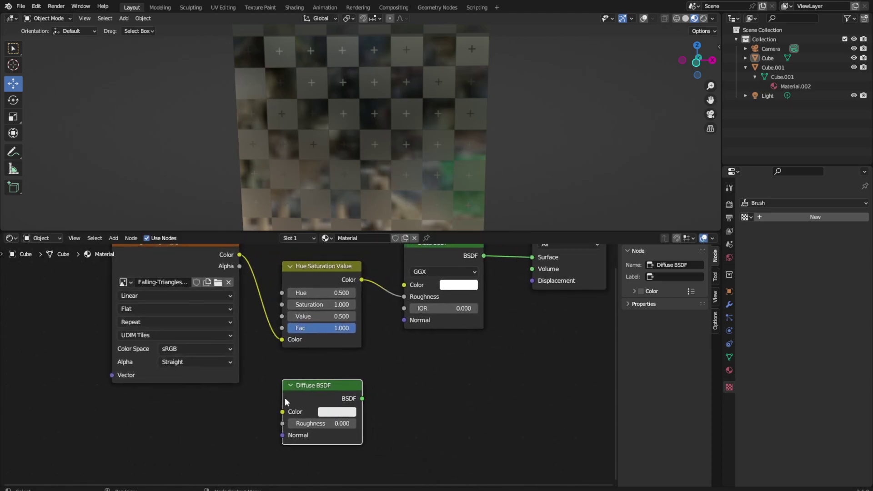
pyautogui.moveTo(451, 290); pyautogui.dragTo(480, 290)
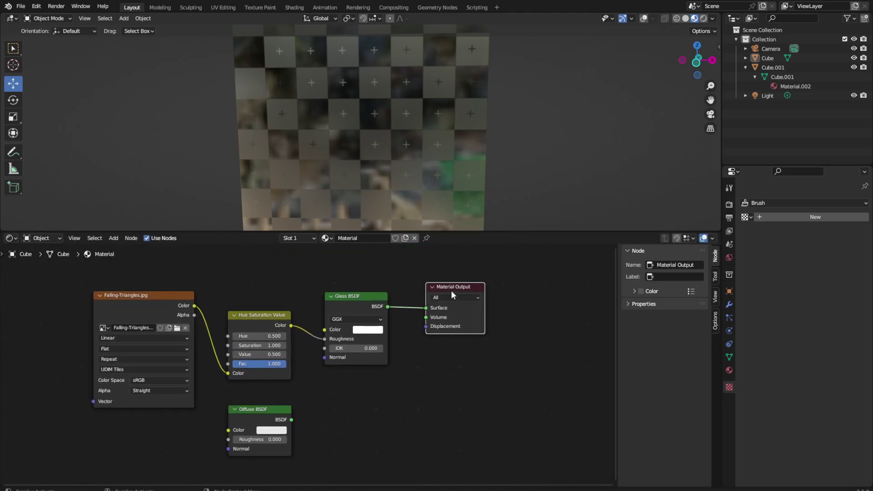
pyautogui.moveTo(292, 419); pyautogui.dragTo(458, 308)
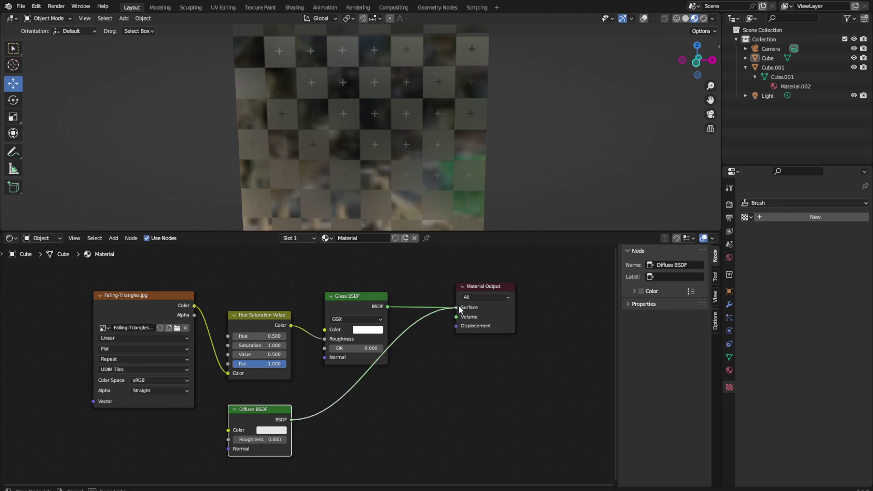
# Step: Feed the image Color into Diffuse Roughness and reconnect Glass BSDF to Surface
pyautogui.moveTo(227, 369); pyautogui.dragTo(229, 430)
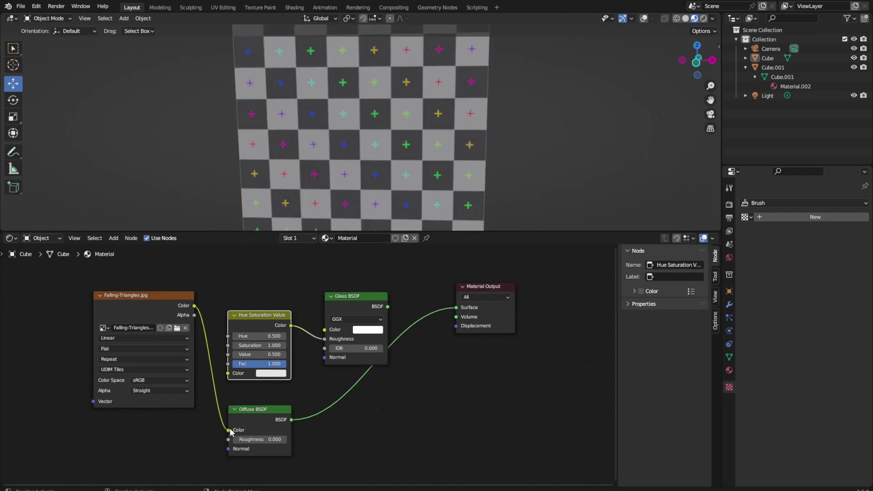
pyautogui.moveTo(509, 165); pyautogui.dragTo(485, 154, button='middle')
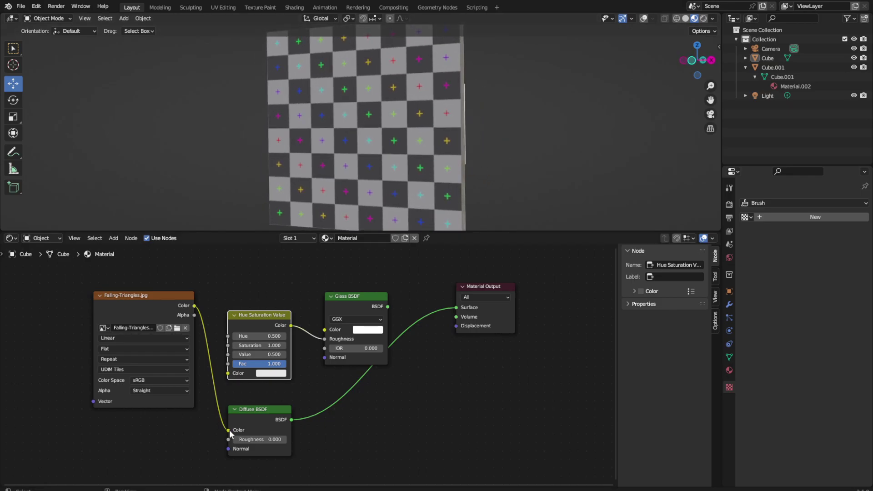
pyautogui.moveTo(228, 430); pyautogui.dragTo(228, 439)
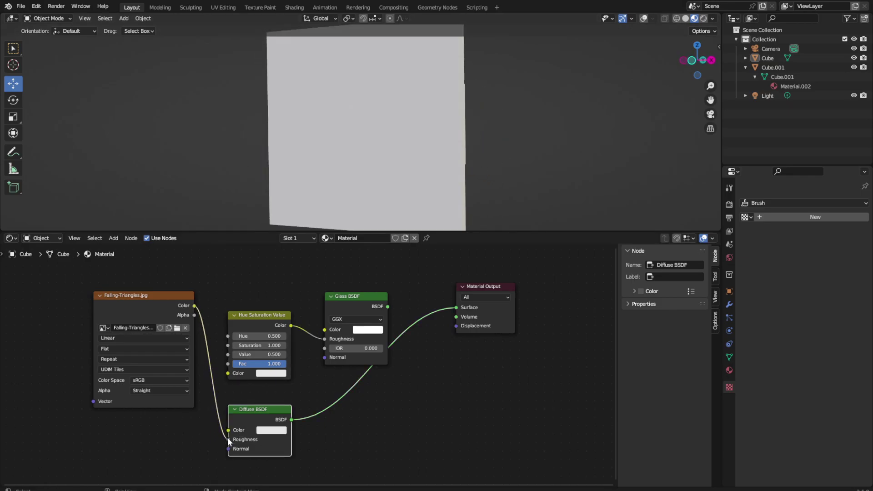
pyautogui.moveTo(386, 306); pyautogui.dragTo(456, 308)
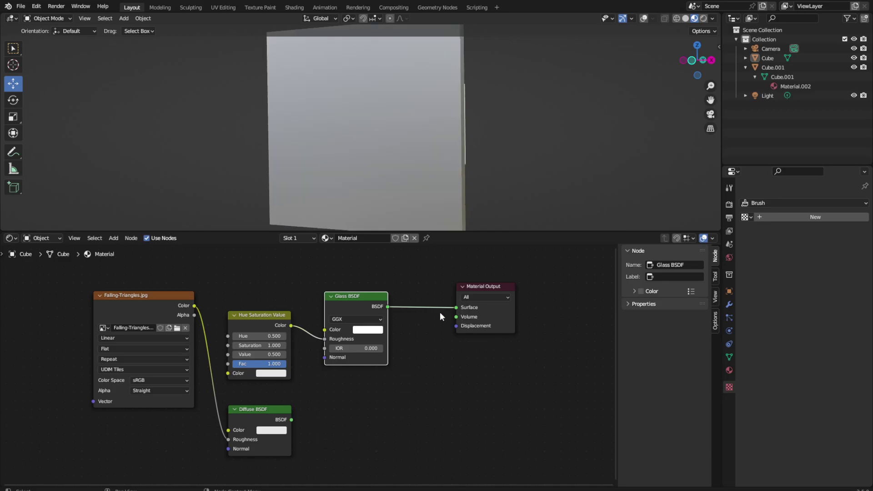
# Step: Search for 'shader', add an Add Shader node, and drop it between Glass BSDF and Material Output
pyautogui.click(114, 238)
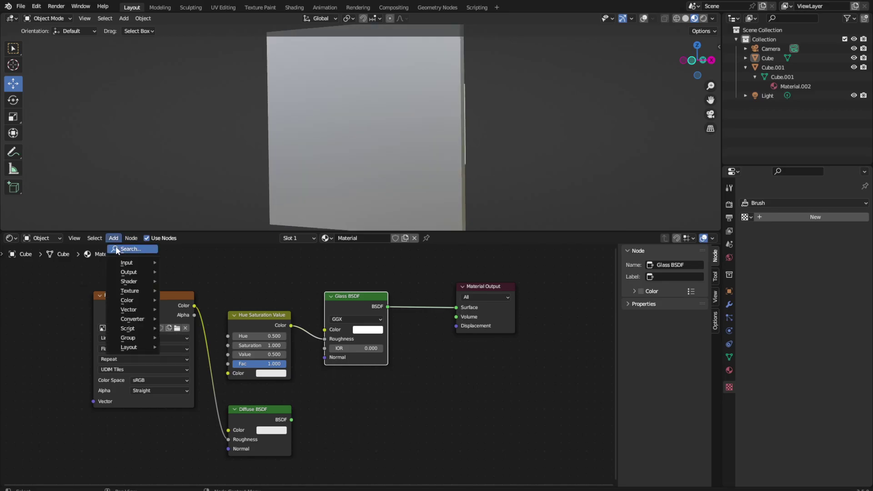
pyautogui.click(117, 248)
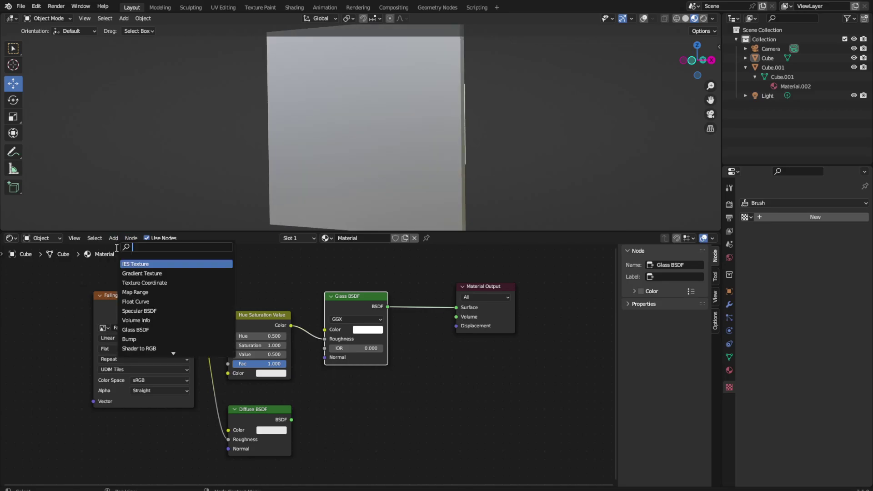
pyautogui.write('jo')
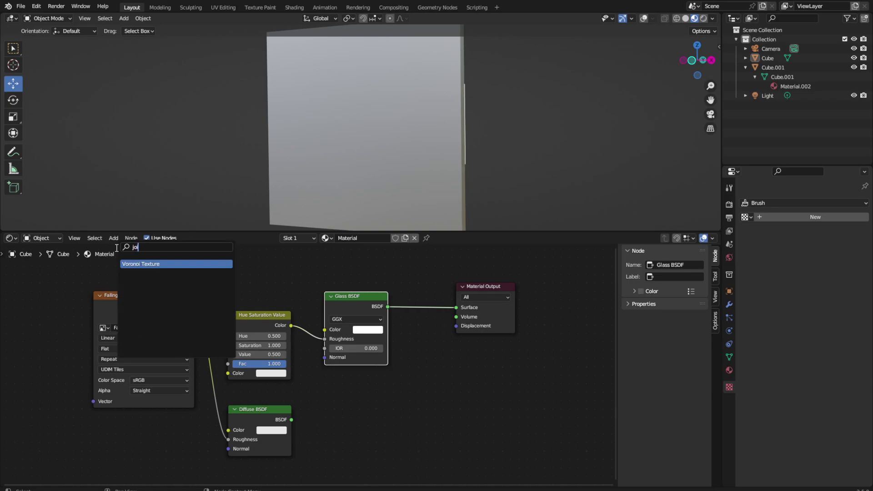
pyautogui.write('in')
pyautogui.press('BackSpace')
pyautogui.press('BackSpace')
pyautogui.press('BackSpace')
pyautogui.press('BackSpace')
pyautogui.write('s')
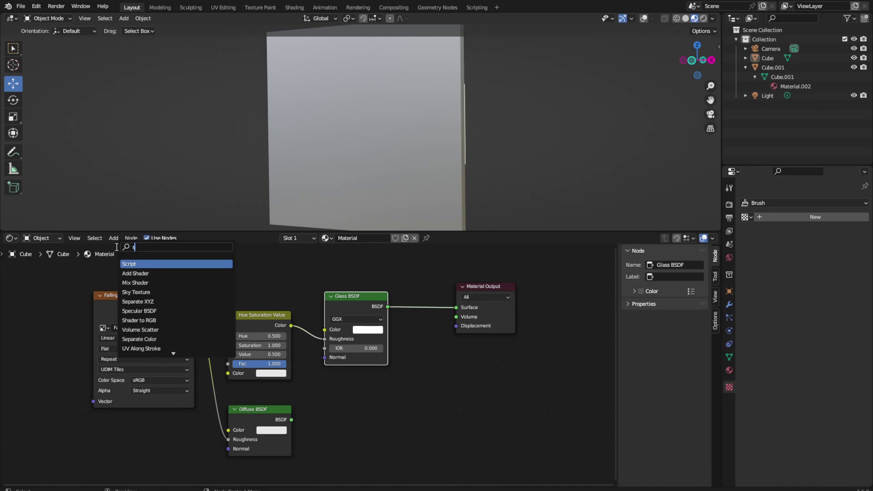
pyautogui.write('hader')
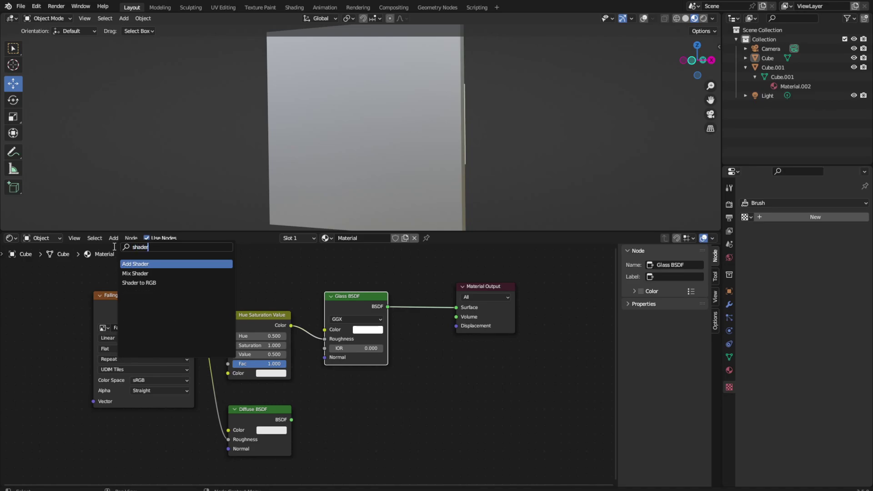
pyautogui.click(186, 264)
pyautogui.click(468, 321)
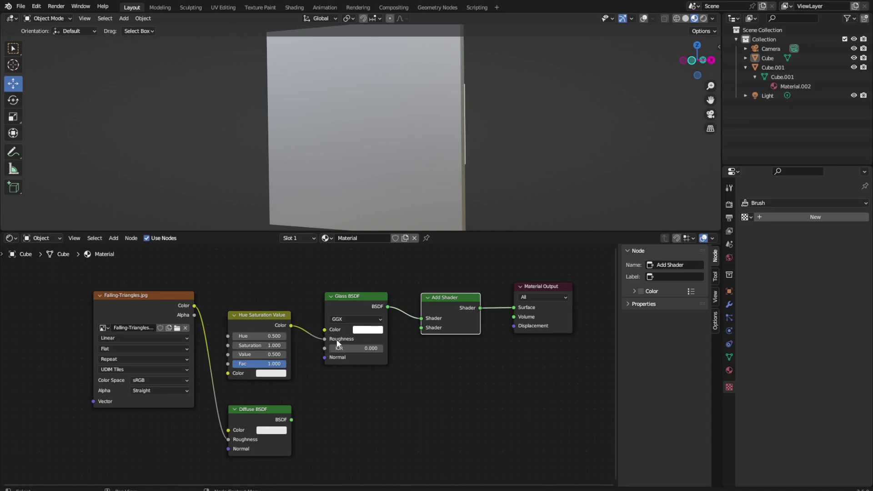
# Step: Remove the stray glass roughness link and connect Diffuse BSDF to the Add Shader's second input
pyautogui.moveTo(324, 339); pyautogui.dragTo(309, 336)
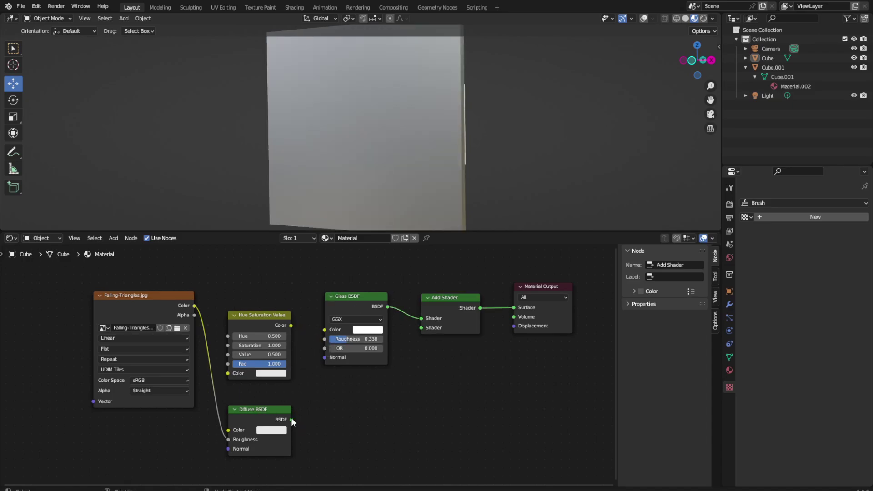
pyautogui.moveTo(291, 420); pyautogui.dragTo(515, 315)
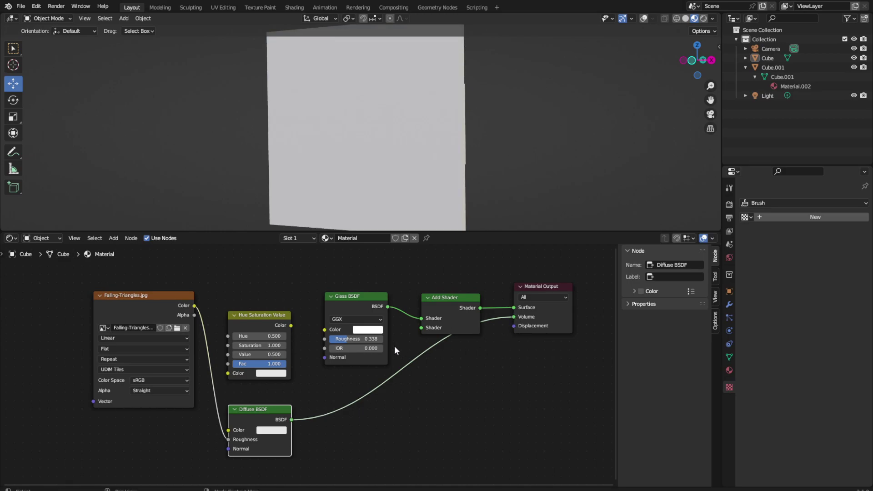
pyautogui.moveTo(377, 339); pyautogui.dragTo(336, 339)
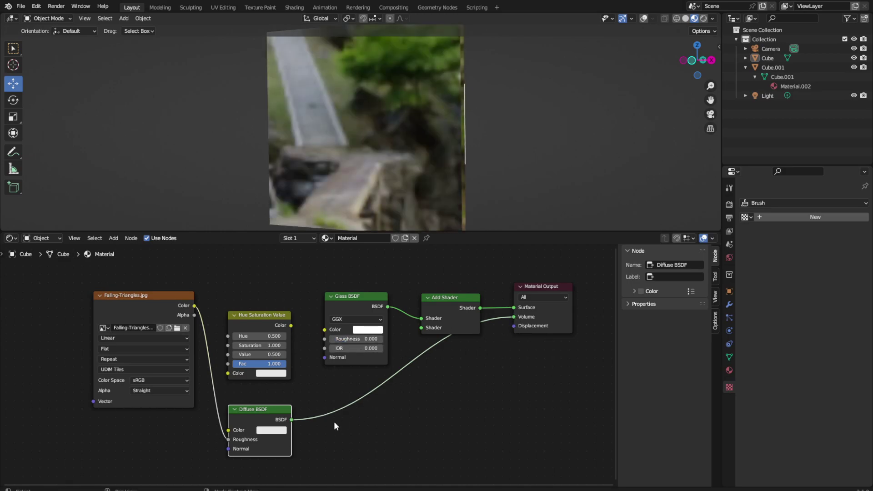
pyautogui.moveTo(237, 443); pyautogui.dragTo(235, 431)
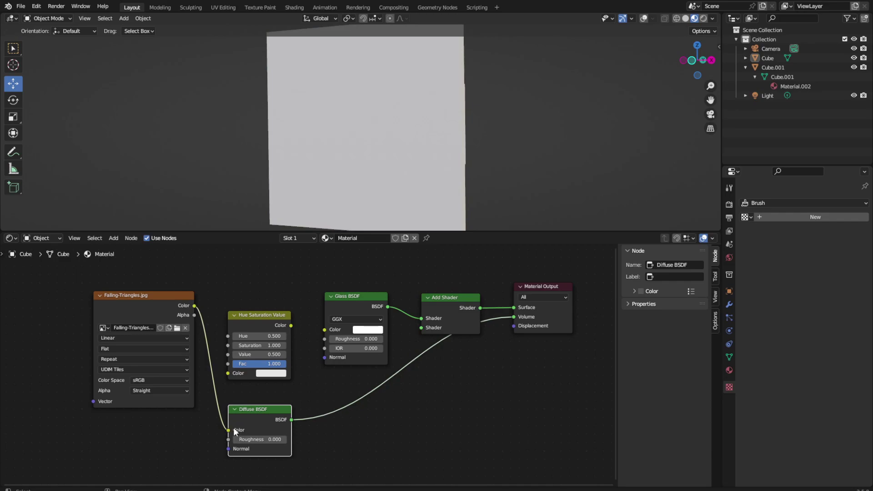
pyautogui.moveTo(522, 122)
pyautogui.mouseDown(button='middle')
pyautogui.moveTo(559, 102)
pyautogui.moveTo(621, 94)
pyautogui.moveTo(571, 109)
pyautogui.mouseUp(button='middle')
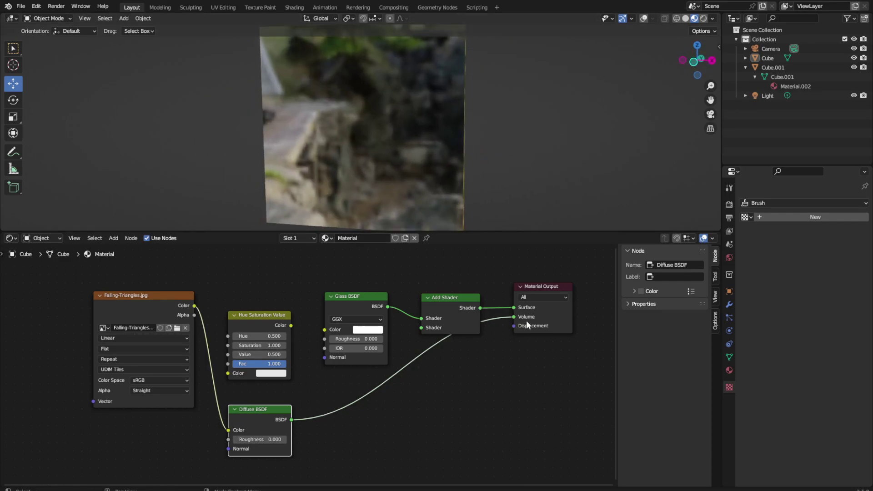
pyautogui.moveTo(452, 301); pyautogui.dragTo(459, 297)
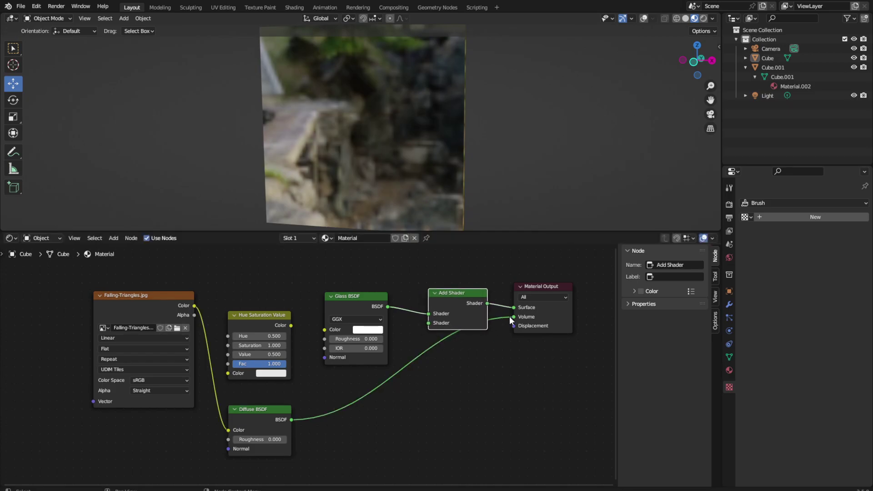
pyautogui.moveTo(512, 320); pyautogui.dragTo(429, 323)
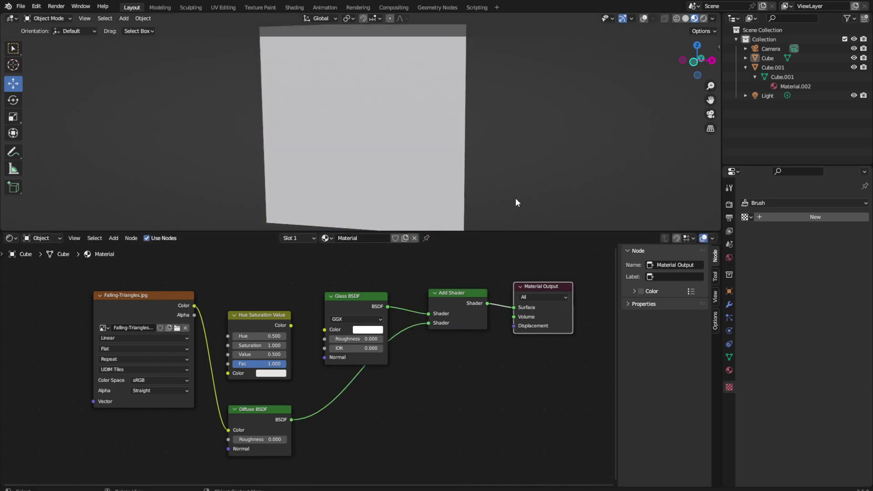
# Step: Link the image Color to Diffuse Color and its Alpha to Diffuse Roughness
pyautogui.moveTo(548, 108); pyautogui.dragTo(476, 157, button='middle')
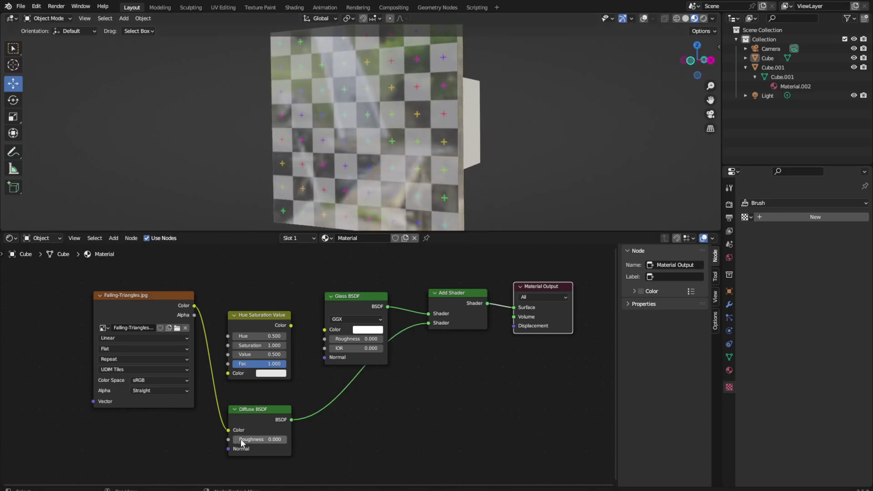
pyautogui.moveTo(259, 439); pyautogui.dragTo(284, 439)
pyautogui.moveTo(228, 439); pyautogui.dragTo(234, 439)
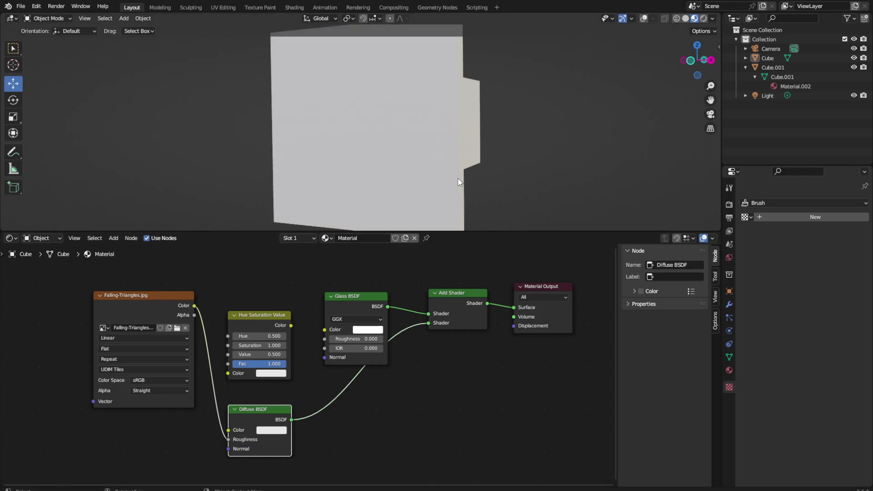
pyautogui.moveTo(534, 120)
pyautogui.mouseDown(button='middle')
pyautogui.moveTo(559, 137)
pyautogui.moveTo(559, 123)
pyautogui.moveTo(546, 132)
pyautogui.mouseUp(button='middle')
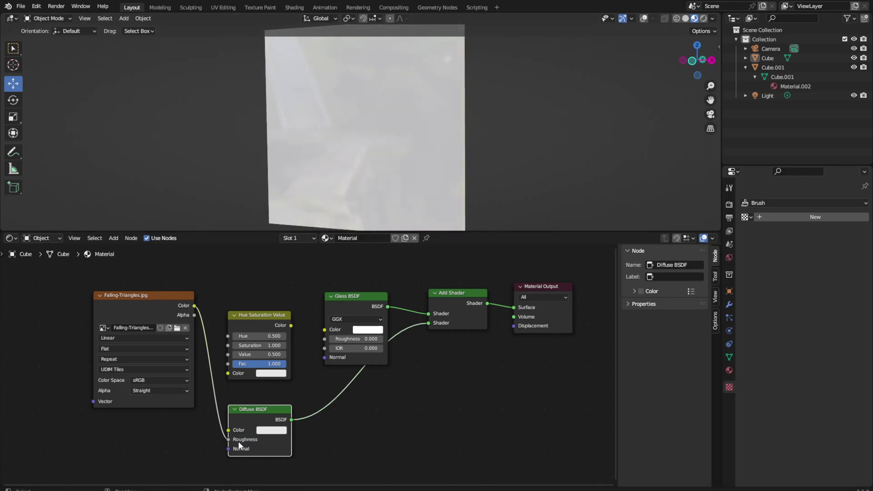
pyautogui.moveTo(228, 438); pyautogui.dragTo(231, 424)
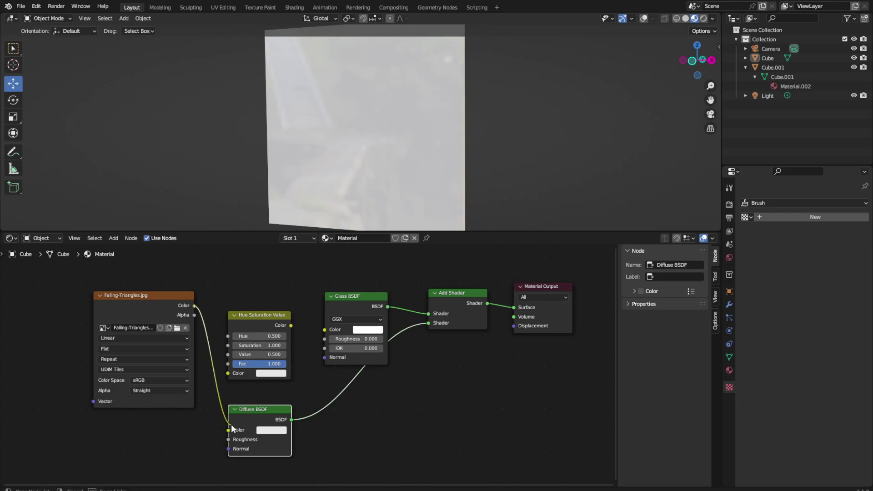
pyautogui.moveTo(194, 306); pyautogui.dragTo(228, 430)
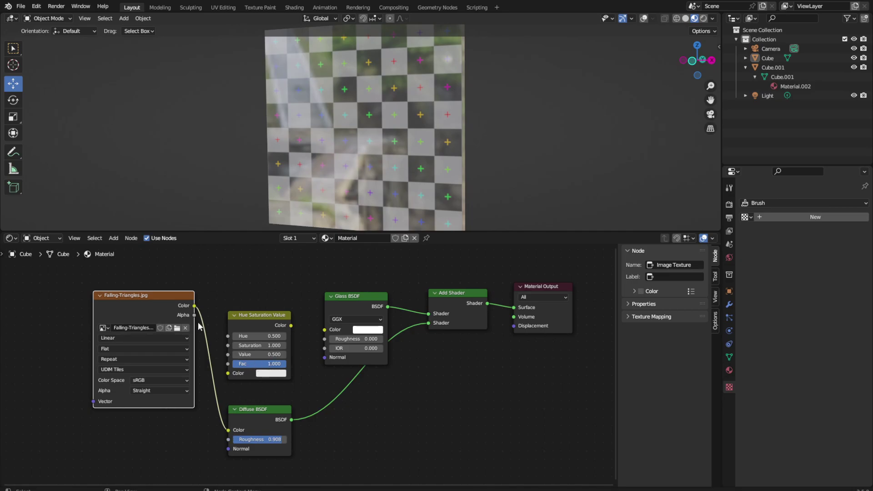
pyautogui.moveTo(194, 314)
pyautogui.mouseDown()
pyautogui.moveTo(169, 412)
pyautogui.moveTo(236, 445)
pyautogui.moveTo(228, 439)
pyautogui.mouseUp()
pyautogui.moveTo(516, 86)
pyautogui.mouseDown(button='middle')
pyautogui.moveTo(500, 130)
pyautogui.moveTo(544, 91)
pyautogui.mouseUp(button='middle')
pyautogui.moveTo(274, 315)
pyautogui.mouseDown()
pyautogui.moveTo(310, 375)
pyautogui.moveTo(372, 406)
pyautogui.mouseUp()
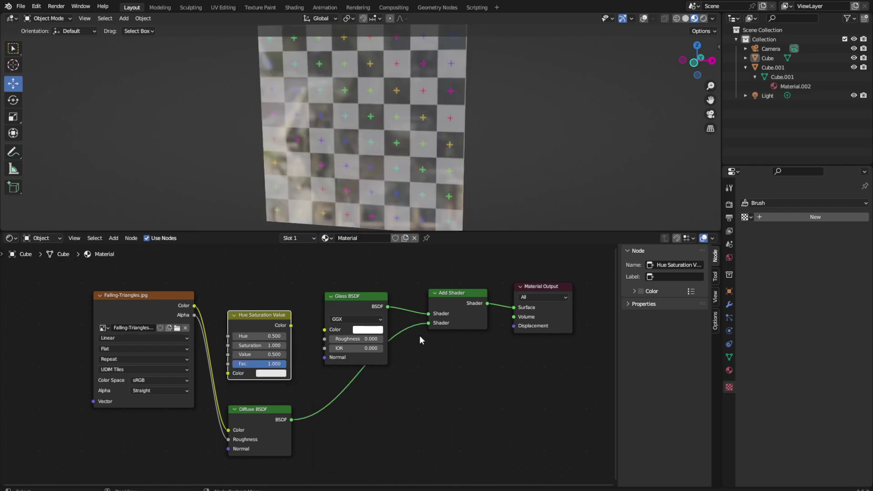
# Step: Insert Hue Saturation Value between image and Diffuse with Saturation 0, then save
pyautogui.moveTo(258, 317)
pyautogui.mouseDown()
pyautogui.moveTo(245, 299)
pyautogui.moveTo(246, 403)
pyautogui.mouseUp()
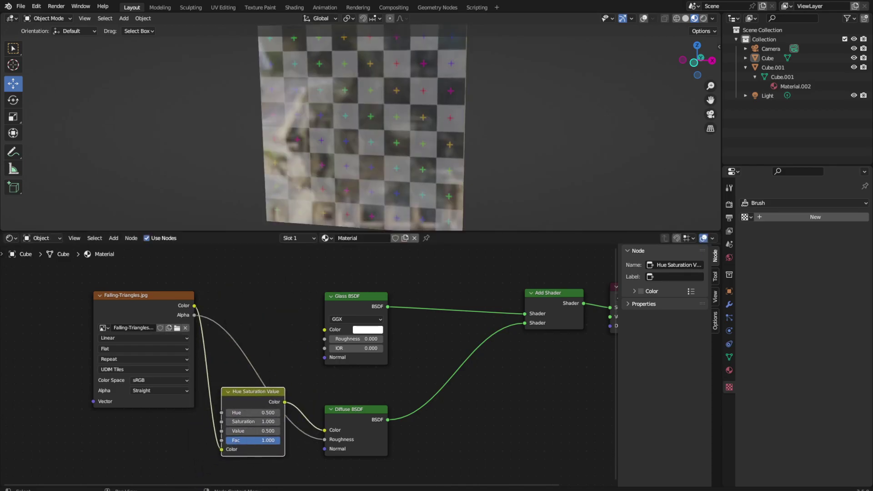
pyautogui.moveTo(257, 440)
pyautogui.mouseDown()
pyautogui.moveTo(228, 440)
pyautogui.moveTo(278, 440)
pyautogui.moveTo(253, 421)
pyautogui.mouseUp()
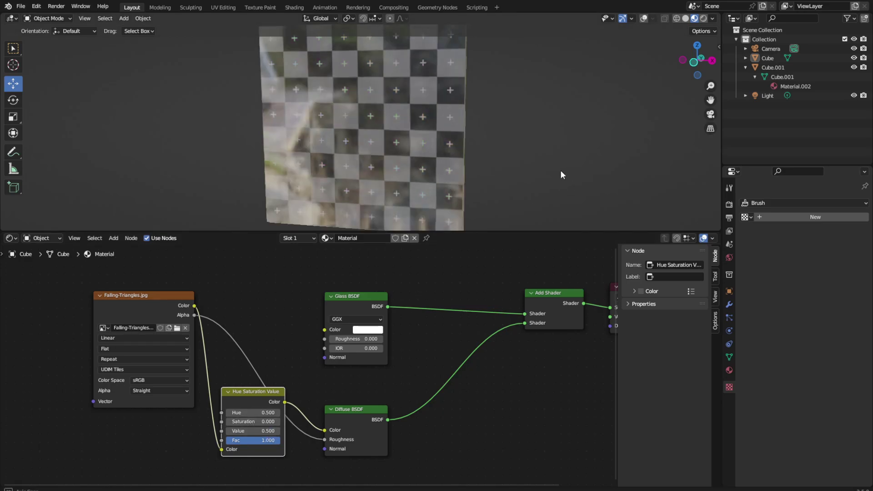
pyautogui.moveTo(560, 170)
pyautogui.mouseDown(button='middle')
pyautogui.moveTo(546, 172)
pyautogui.moveTo(599, 141)
pyautogui.moveTo(570, 178)
pyautogui.moveTo(585, 172)
pyautogui.moveTo(561, 172)
pyautogui.mouseUp(button='middle')
pyautogui.hotkey('ctrl', 's')
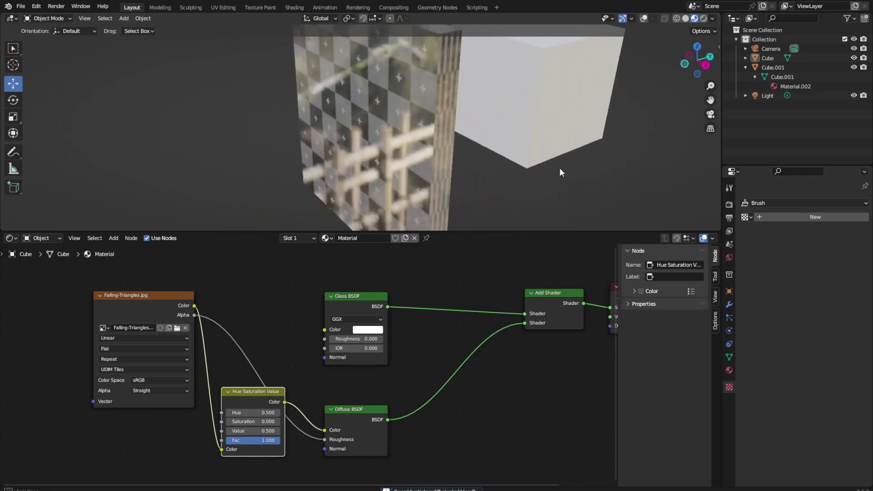
# Step: Switch the viewport to Rendered shading and set the Glass BSDF IOR to 6
pyautogui.moveTo(356, 348); pyautogui.dragTo(409, 349)
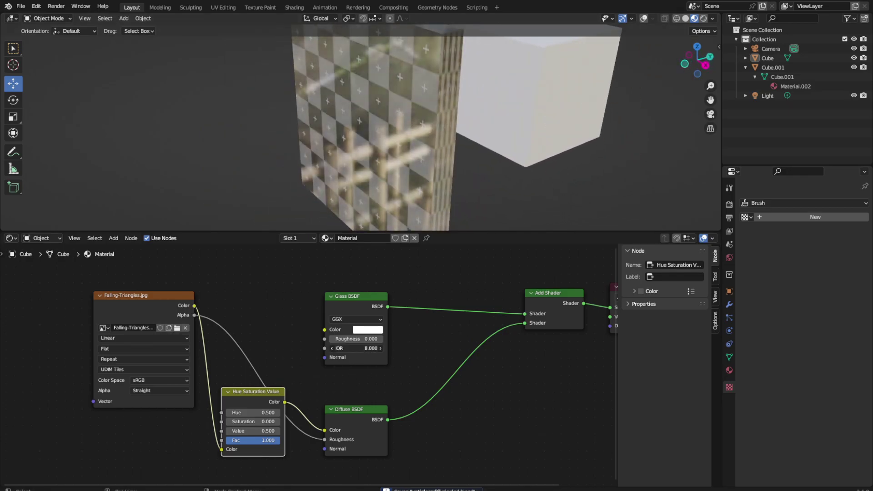
pyautogui.press('KP_1')
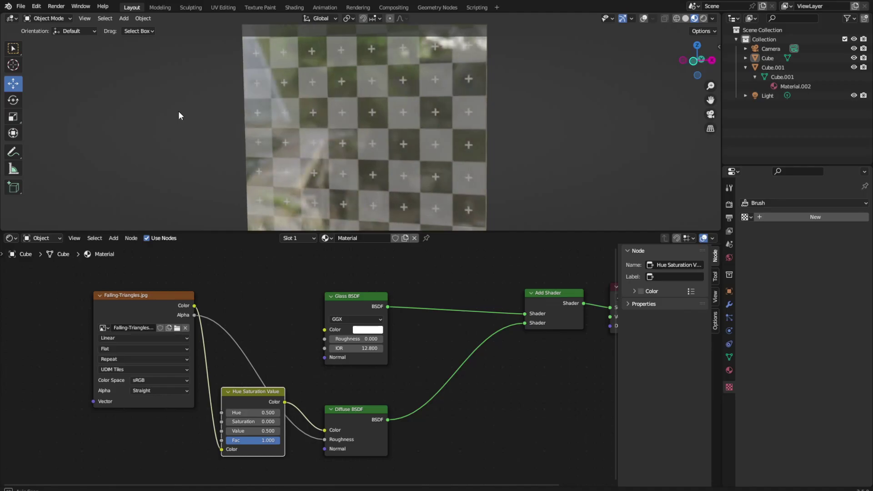
pyautogui.click(704, 19)
pyautogui.click(707, 19)
pyautogui.moveTo(538, 143)
pyautogui.mouseDown(button='middle')
pyautogui.moveTo(567, 129)
pyautogui.moveTo(550, 131)
pyautogui.mouseUp(button='middle')
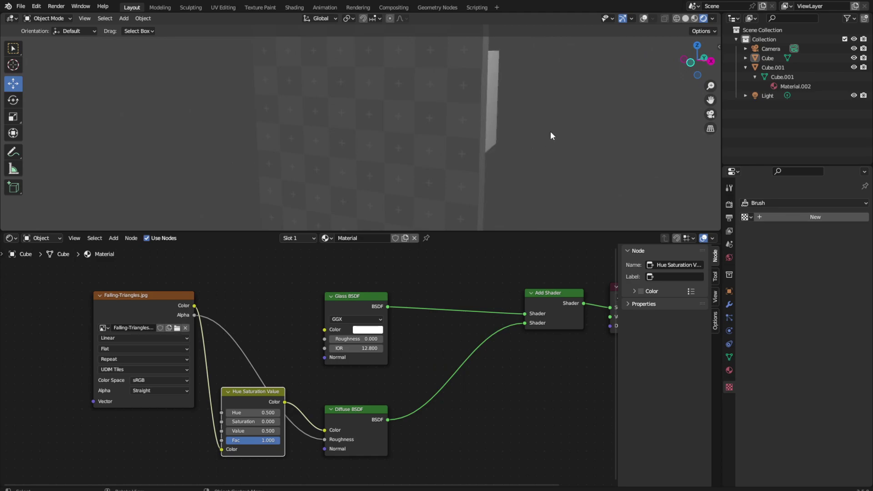
pyautogui.doubleClick(357, 348)
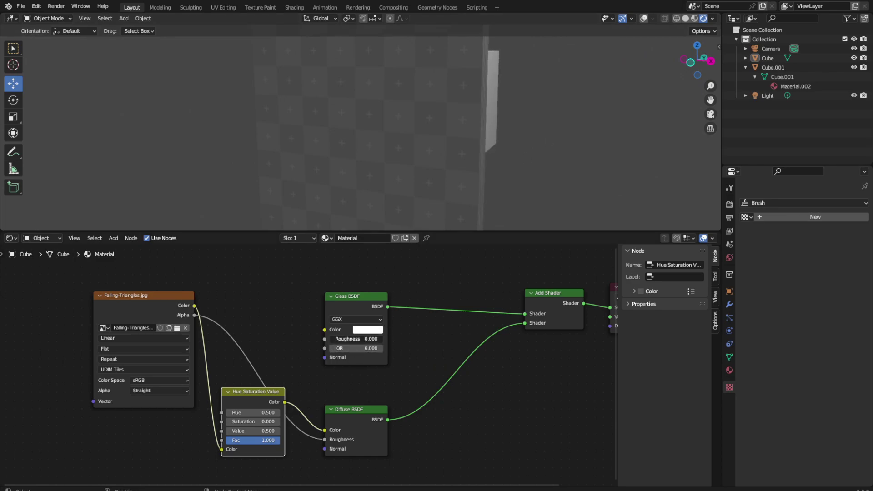
pyautogui.write('6')
pyautogui.press('Return')
# Step: Set the Glass distribution to Multiscatter GGX, return to Material Preview, and save
pyautogui.click(371, 320)
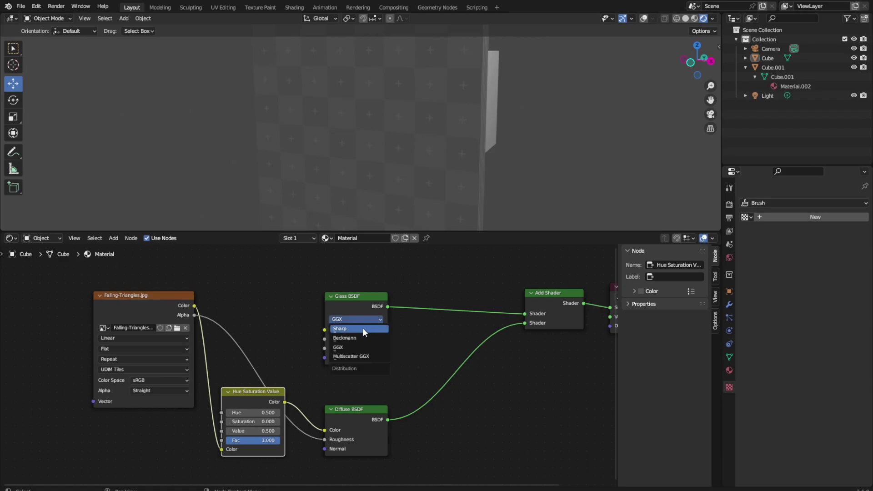
pyautogui.click(360, 356)
pyautogui.click(354, 318)
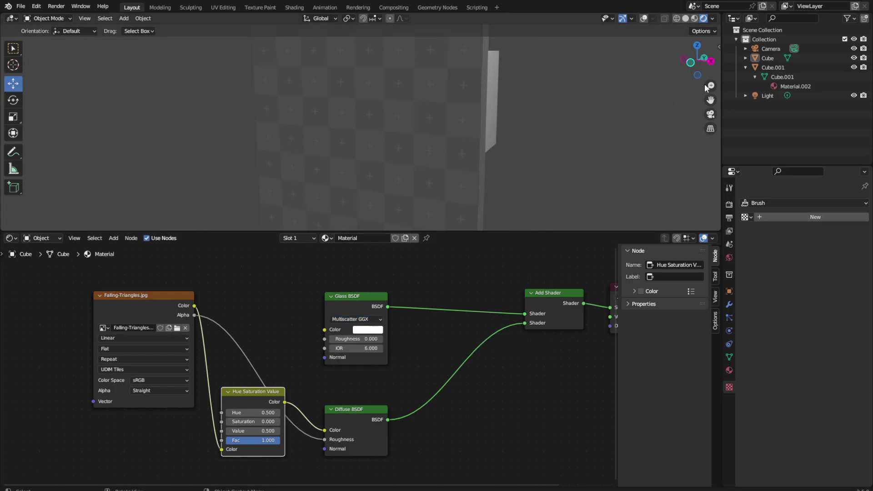
pyautogui.click(695, 19)
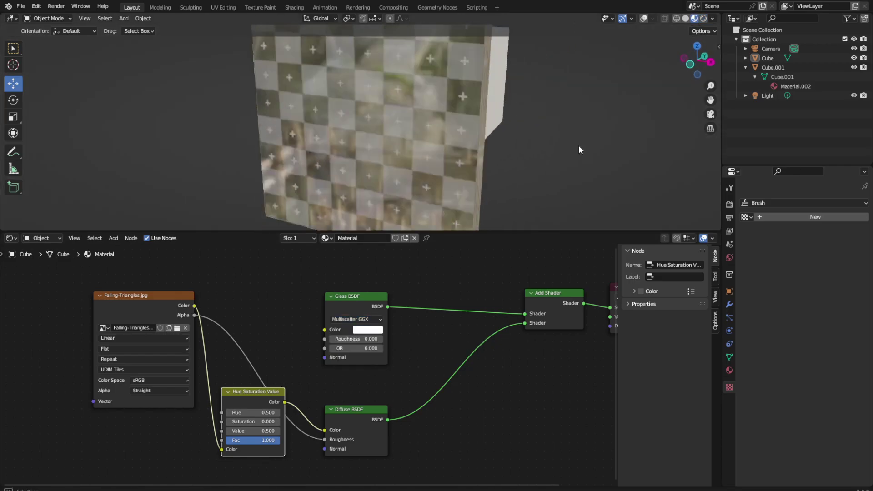
pyautogui.moveTo(578, 146); pyautogui.dragTo(593, 131, button='middle')
pyautogui.scroll(-3, 536, 185)
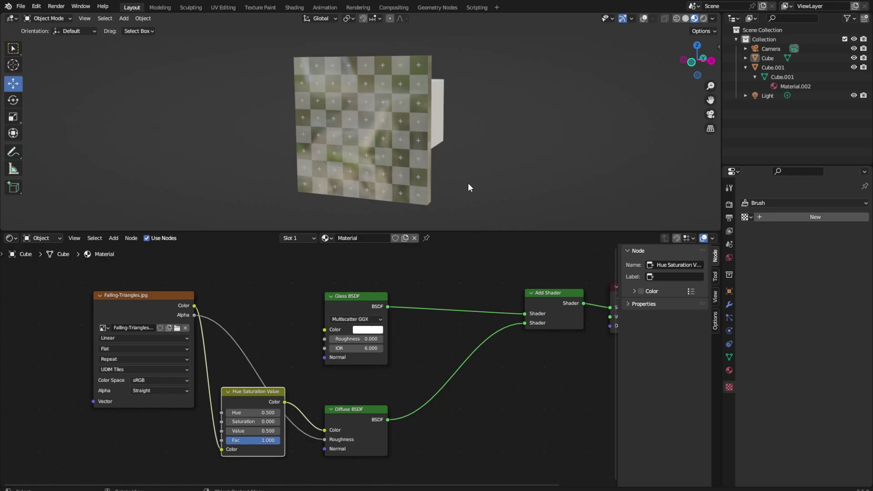
pyautogui.hotkey('ctrl', 's')
# Step: Drag the Glass BSDF IOR up to 35 and save
pyautogui.moveTo(512, 113)
pyautogui.mouseDown(button='middle')
pyautogui.moveTo(465, 157)
pyautogui.moveTo(486, 143)
pyautogui.moveTo(526, 138)
pyautogui.moveTo(495, 141)
pyautogui.mouseUp(button='middle')
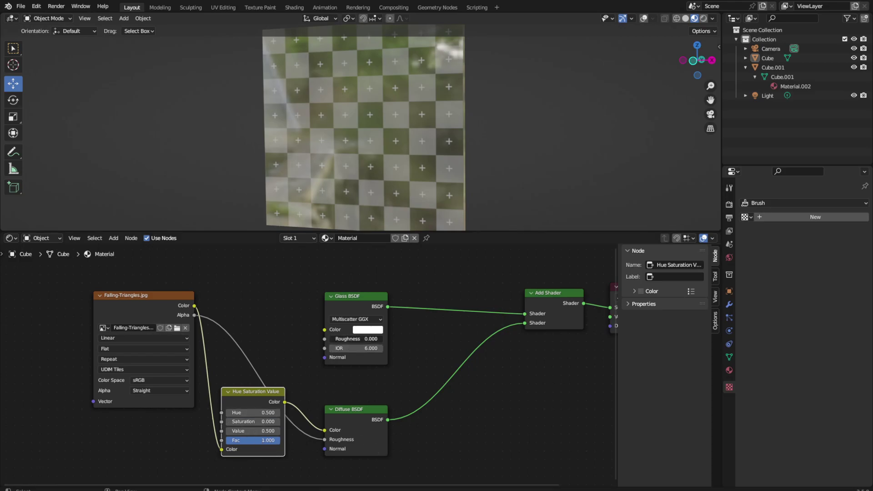
pyautogui.moveTo(356, 348)
pyautogui.moveTo(365, 351); pyautogui.dragTo(332, 350)
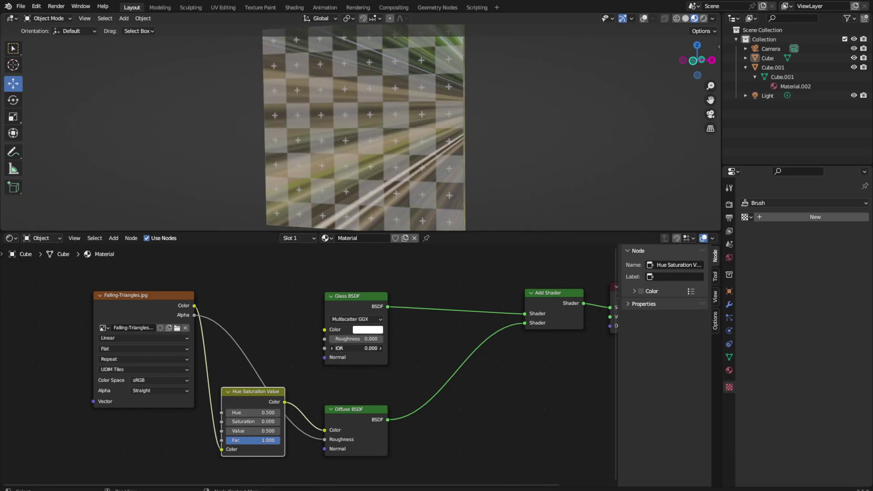
pyautogui.moveTo(567, 141); pyautogui.dragTo(585, 142, button='middle')
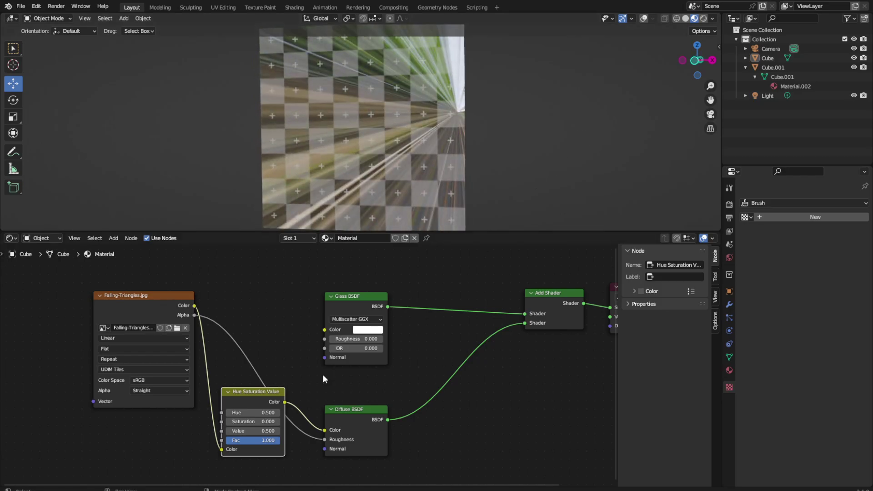
pyautogui.moveTo(357, 348); pyautogui.dragTo(422, 349)
pyautogui.moveTo(511, 131)
pyautogui.mouseDown(button='middle')
pyautogui.moveTo(488, 157)
pyautogui.moveTo(507, 147)
pyautogui.moveTo(503, 159)
pyautogui.mouseUp(button='middle')
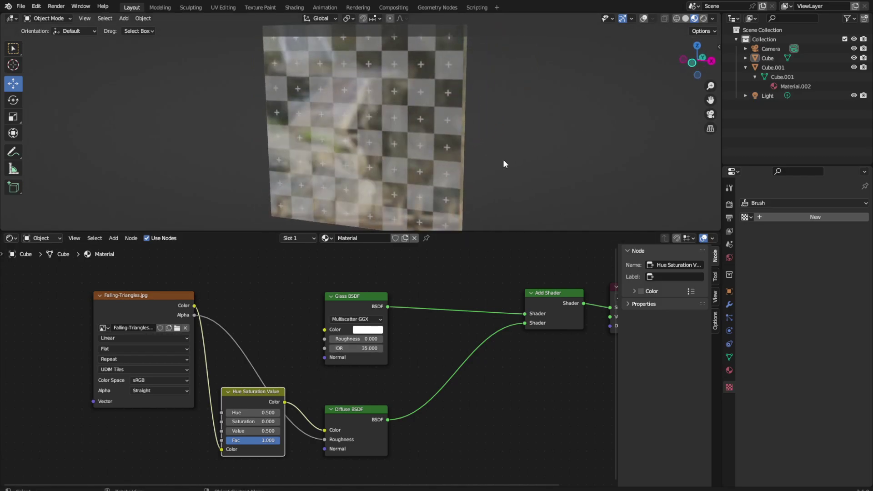
pyautogui.hotkey('ctrl', 's')
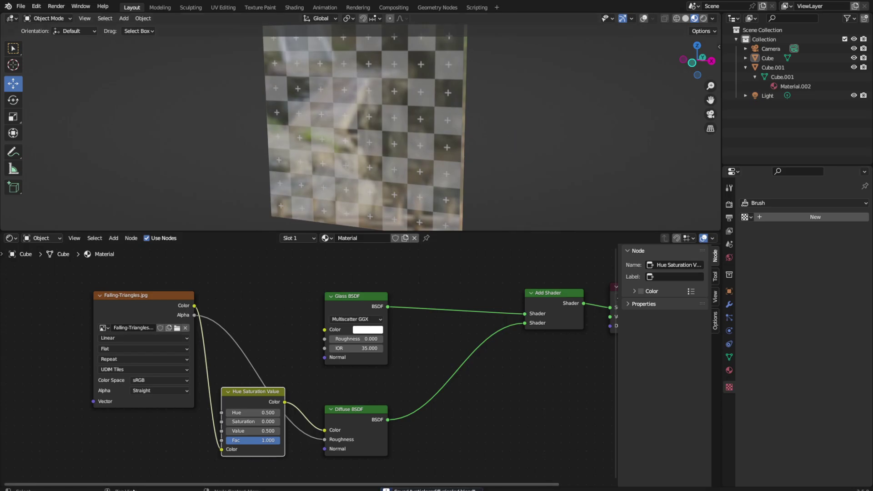
# Step: Test a lower Hue Saturation Value factor, then undo back to full factor
pyautogui.moveTo(256, 395); pyautogui.dragTo(263, 403)
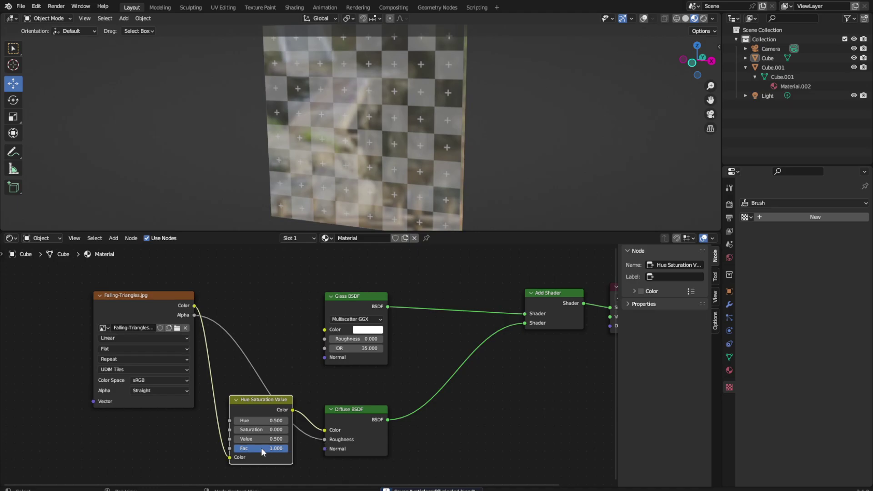
pyautogui.moveTo(261, 448)
pyautogui.mouseDown()
pyautogui.moveTo(236, 447)
pyautogui.moveTo(277, 439)
pyautogui.moveTo(246, 439)
pyautogui.mouseUp()
pyautogui.hotkey('ctrl', 'z')
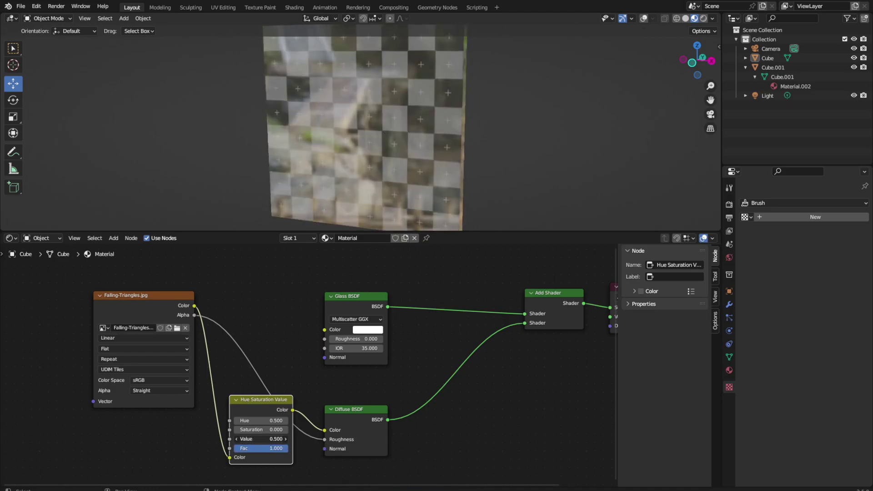
# Step: Try a manual Diffuse roughness value, then reconnect the image Alpha to Diffuse Roughness
pyautogui.moveTo(498, 205); pyautogui.dragTo(530, 140, button='middle')
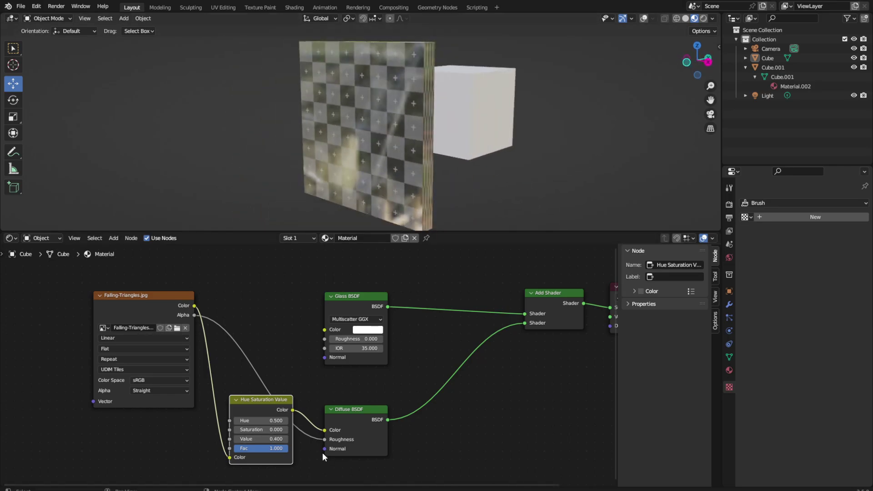
pyautogui.moveTo(324, 439); pyautogui.dragTo(318, 448)
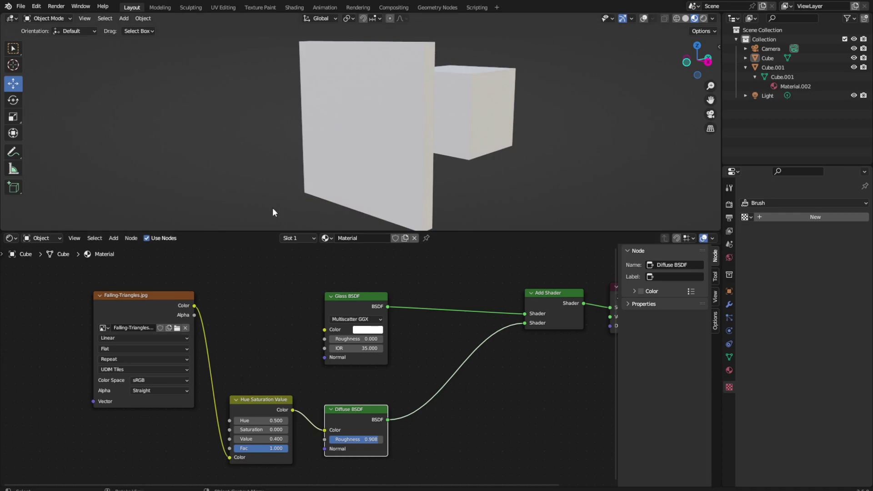
pyautogui.moveTo(272, 207)
pyautogui.mouseDown(button='middle')
pyautogui.moveTo(252, 159)
pyautogui.moveTo(249, 173)
pyautogui.mouseUp(button='middle')
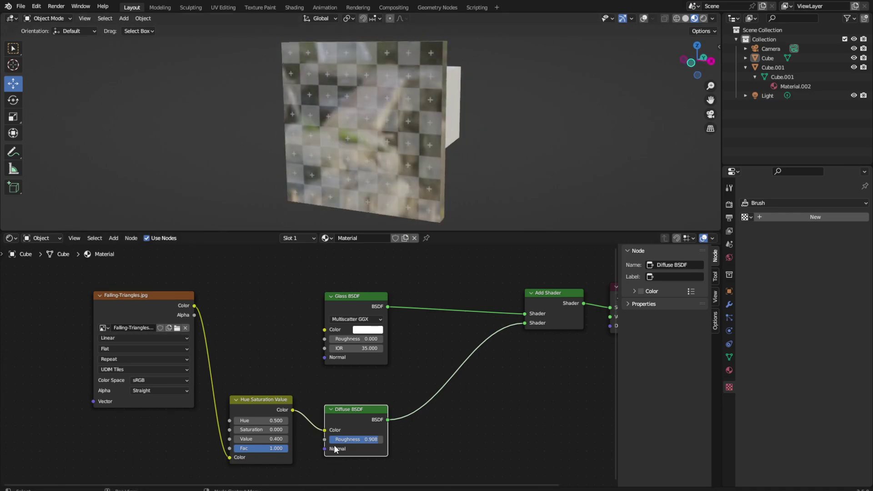
pyautogui.moveTo(360, 440)
pyautogui.mouseDown()
pyautogui.moveTo(330, 443)
pyautogui.moveTo(391, 440)
pyautogui.mouseUp()
pyautogui.scroll(3, 356, 181)
pyautogui.moveTo(357, 181); pyautogui.dragTo(357, 175, button='middle')
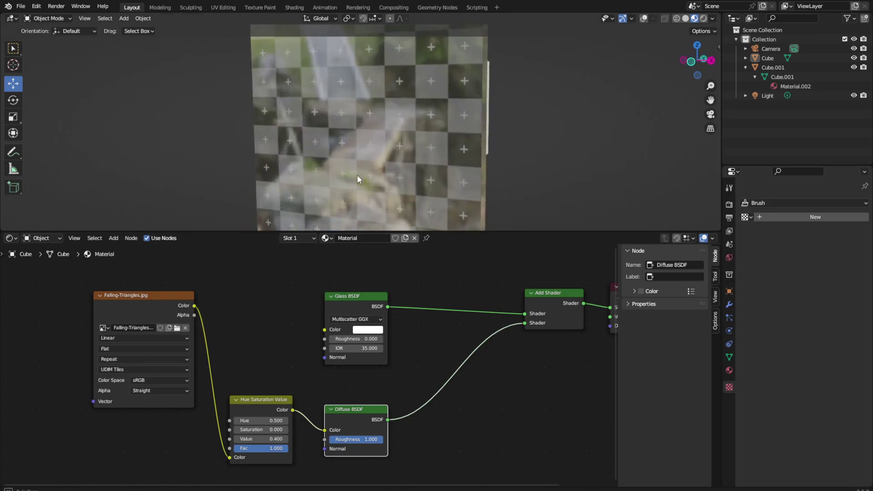
pyautogui.moveTo(194, 315); pyautogui.dragTo(324, 440)
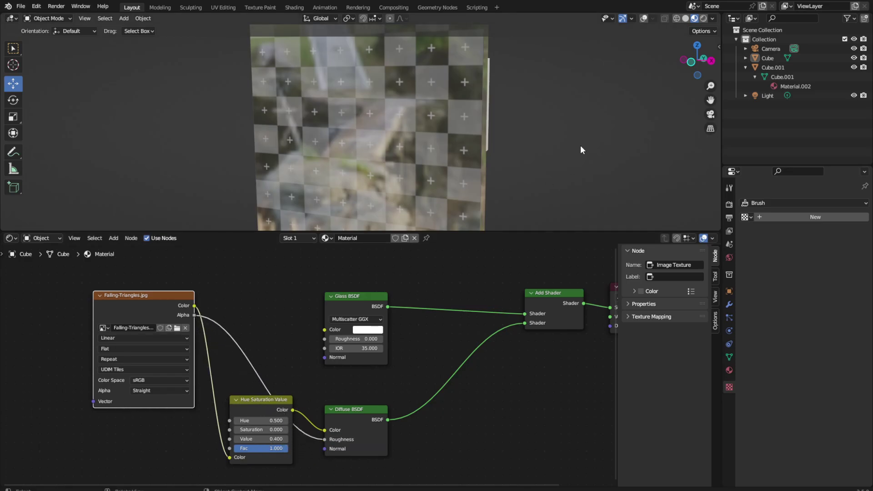
# Step: Save, then wire a pasted posters image node's Color to Hue Saturation Value and Alpha to Diffuse Roughness
pyautogui.hotkey('ctrl', 's')
pyautogui.hotkey('ctrl', 'v')
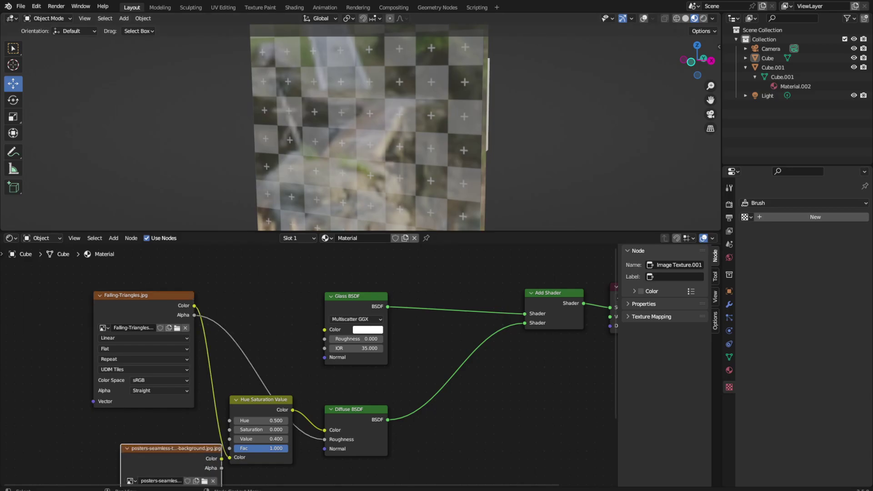
pyautogui.moveTo(219, 446); pyautogui.dragTo(311, 390, button='middle')
pyautogui.moveTo(264, 390); pyautogui.dragTo(215, 381)
pyautogui.moveTo(266, 394); pyautogui.dragTo(322, 403)
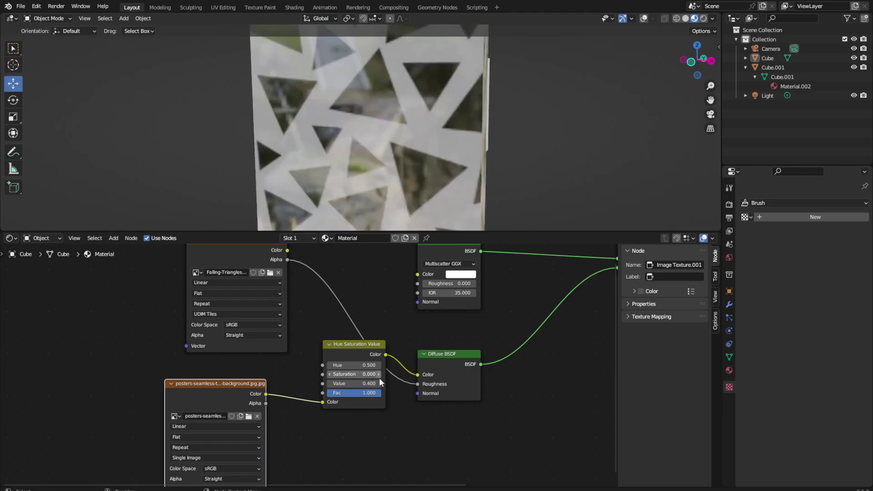
pyautogui.scroll(-2, 283, 427)
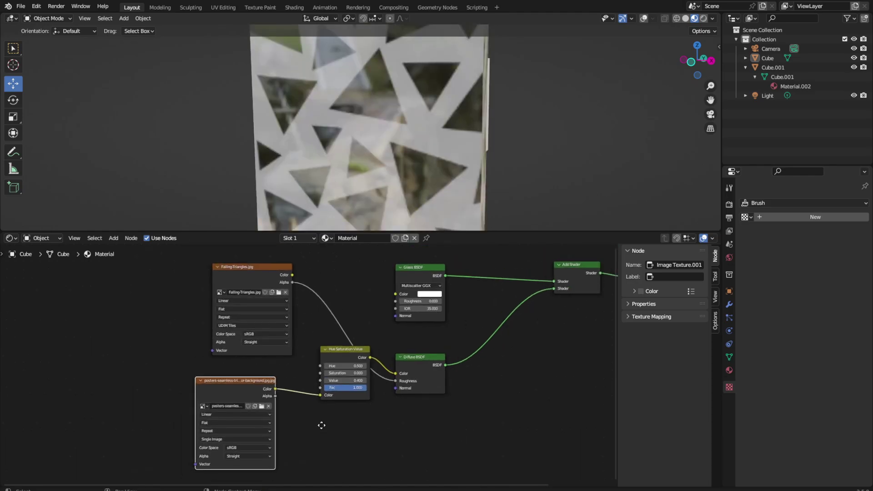
pyautogui.moveTo(256, 392); pyautogui.dragTo(380, 375)
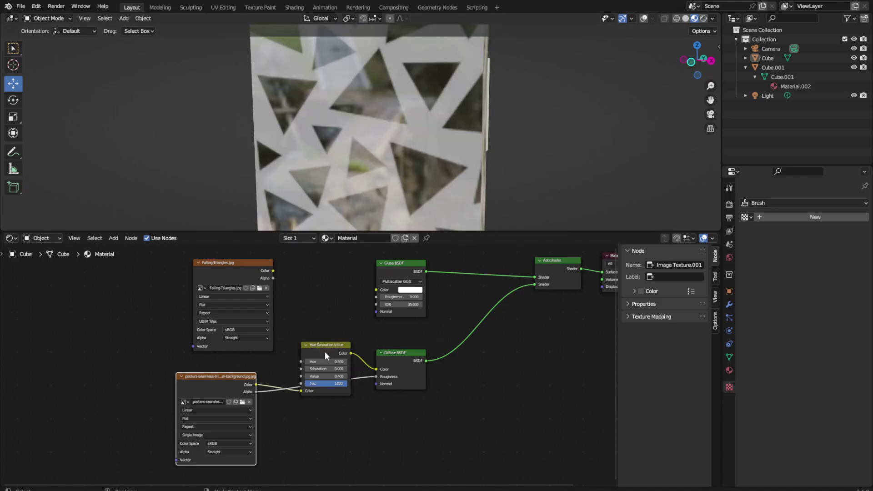
# Step: Delete the Falling-Triangles image node
pyautogui.click(249, 271)
pyautogui.rightClick(248, 269)
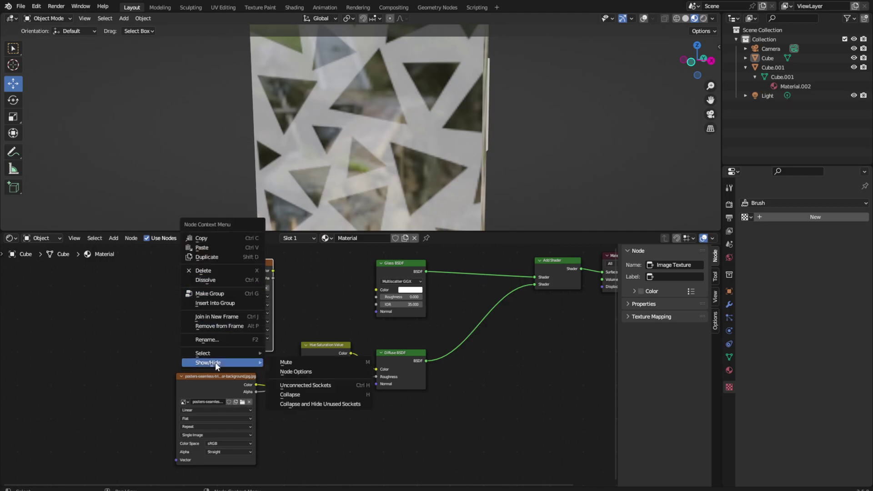
pyautogui.click(212, 271)
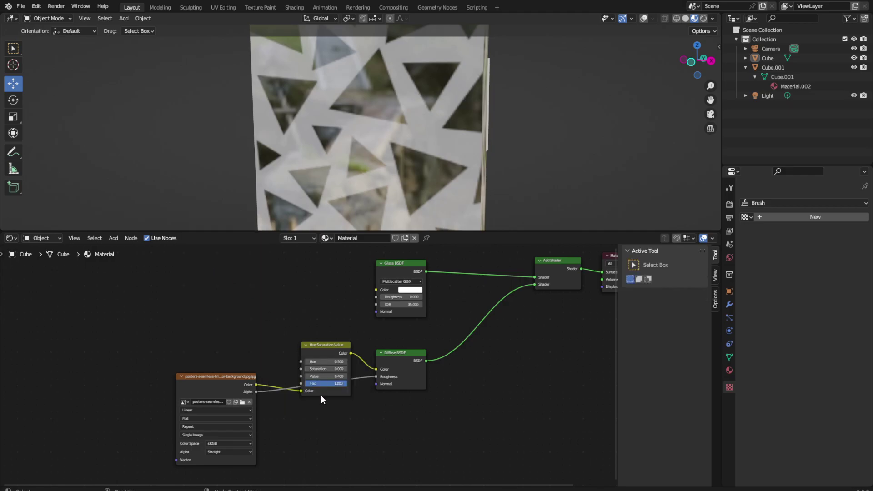
# Step: Briefly link the posters color to Glass BSDF, undo that link, and move the posters node up-left
pyautogui.moveTo(301, 390)
pyautogui.mouseDown()
pyautogui.moveTo(377, 279)
pyautogui.moveTo(381, 289)
pyautogui.mouseUp()
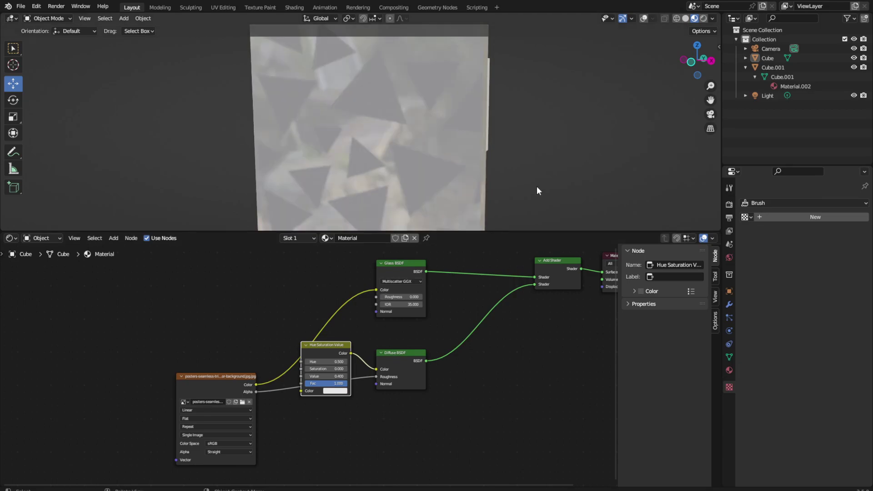
pyautogui.moveTo(537, 188); pyautogui.dragTo(572, 162, button='middle')
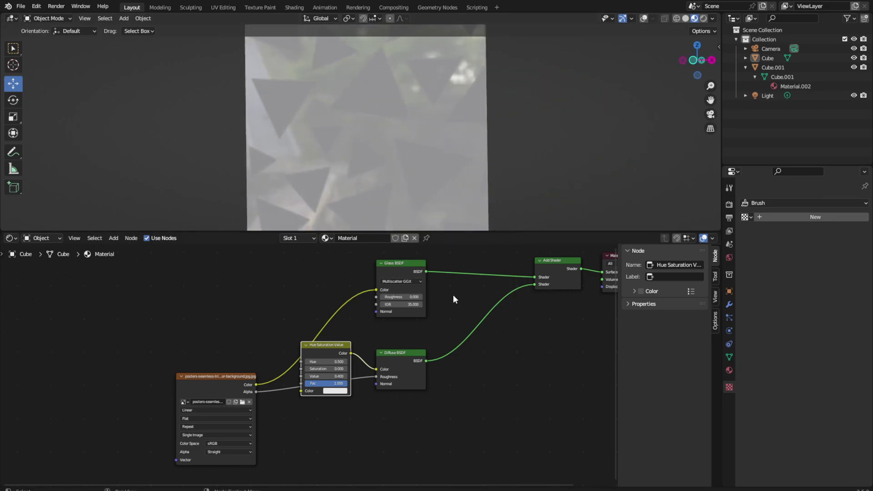
pyautogui.moveTo(403, 297); pyautogui.dragTo(302, 391)
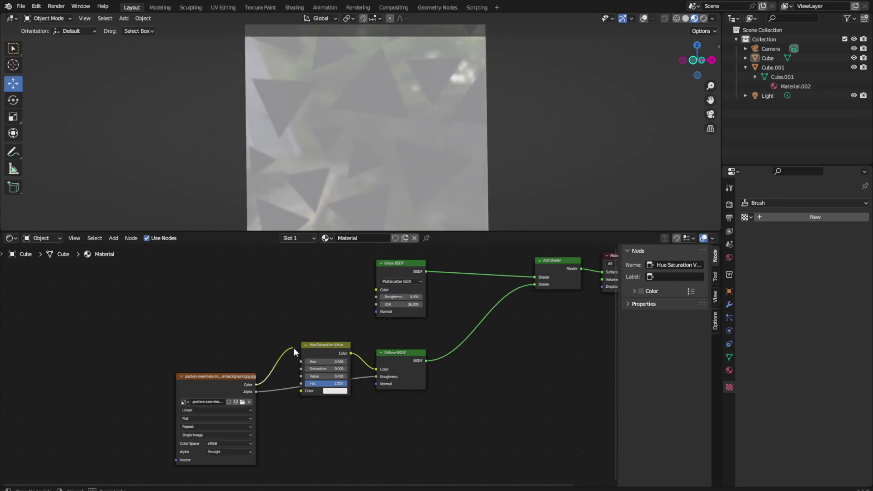
pyautogui.moveTo(545, 132); pyautogui.dragTo(575, 114, button='middle')
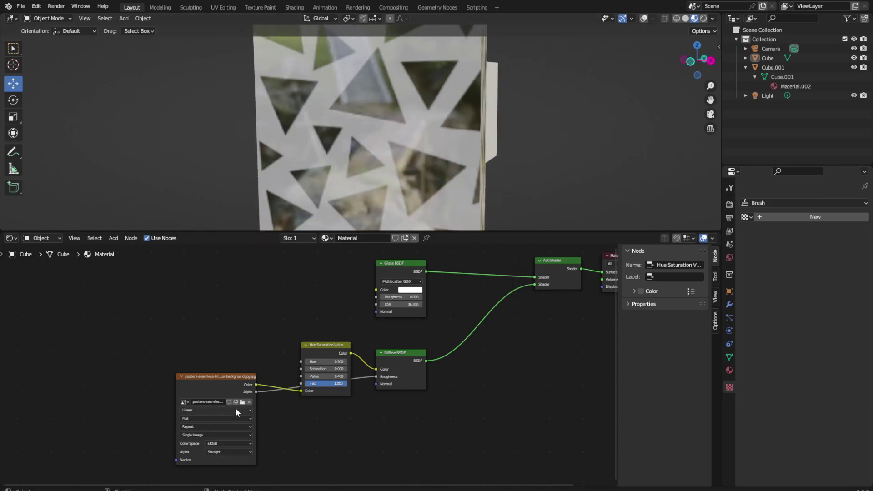
pyautogui.click(236, 408)
pyautogui.moveTo(233, 383); pyautogui.dragTo(171, 369)
# Step: Abandon a node search for 'urv' and save the blend file
pyautogui.click(112, 238)
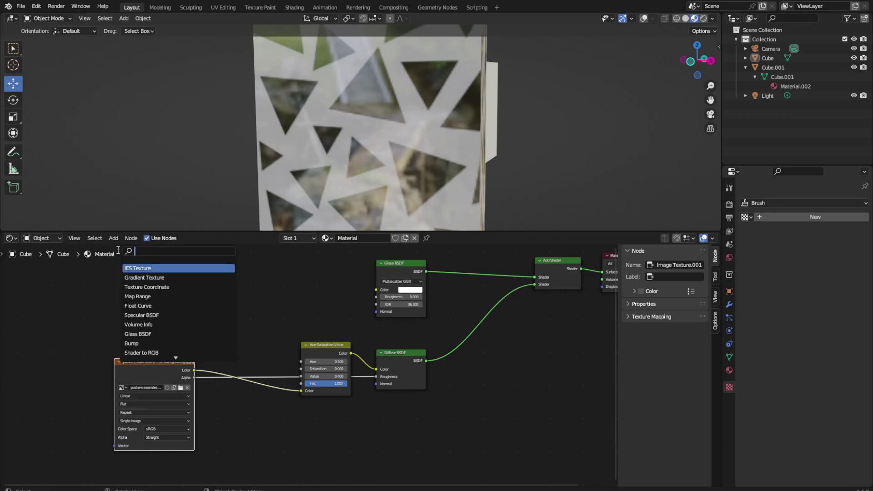
pyautogui.write('ur')
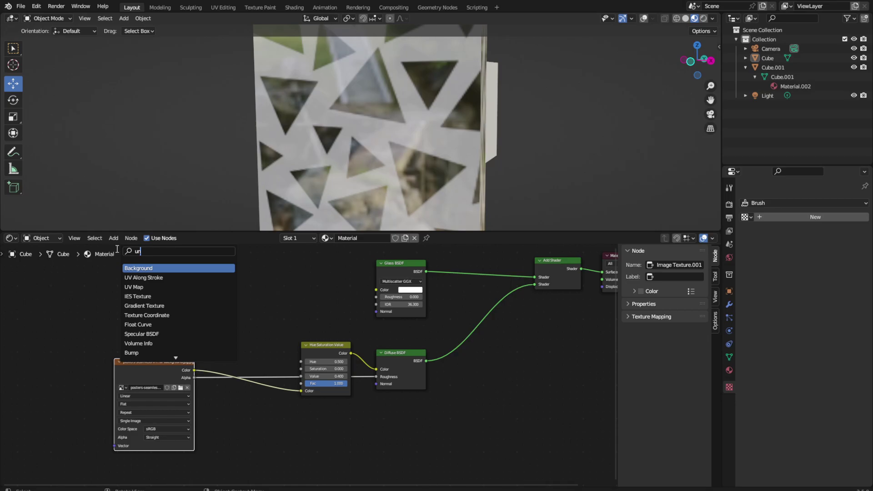
pyautogui.write('v')
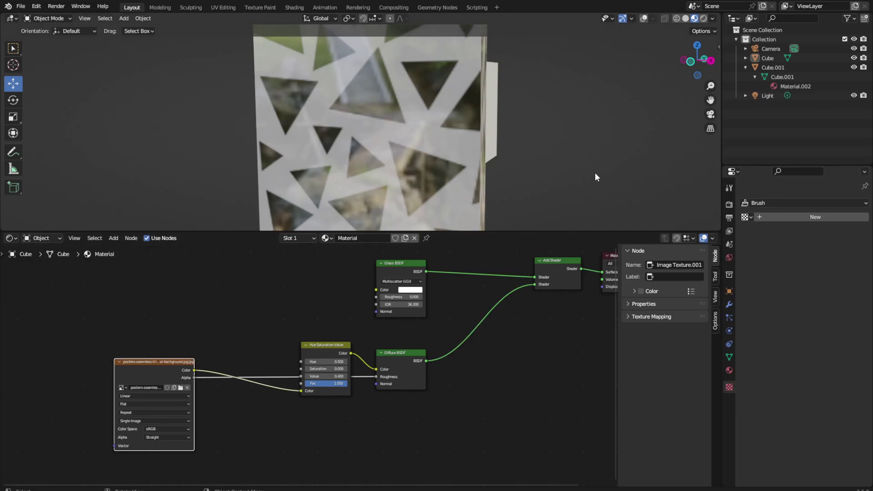
pyautogui.hotkey('ctrl', 's')
# Step: Try Filmic Log, Linear ACEScg and Raw color spaces on the image node, then load image.png
pyautogui.click(173, 387)
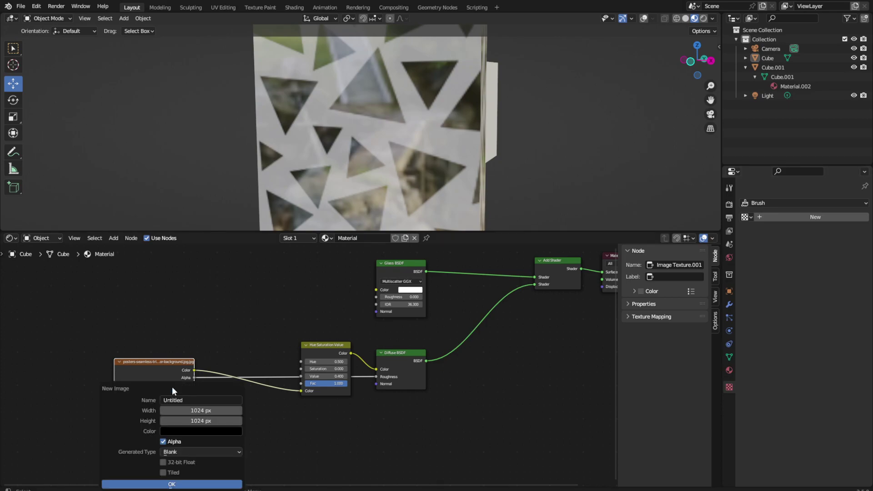
pyautogui.moveTo(78, 415)
pyautogui.keyDown('ctrl'); pyautogui.mouseDown(button='middle')
pyautogui.moveTo(95, 373)
pyautogui.moveTo(242, 422)
pyautogui.mouseUp(button='middle'); pyautogui.keyUp('ctrl')
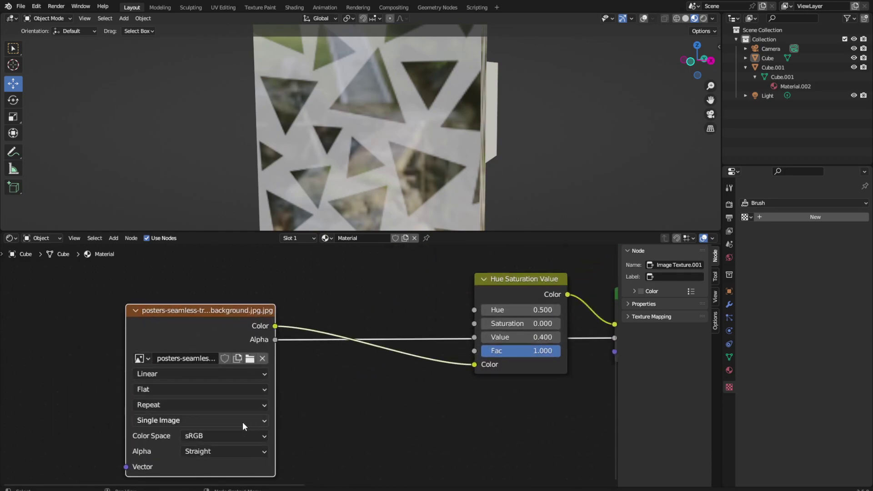
pyautogui.click(209, 440)
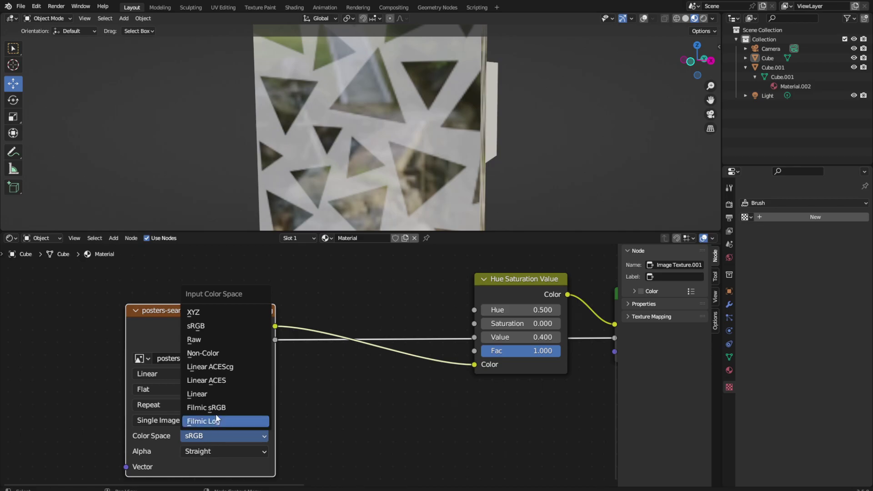
pyautogui.click(215, 420)
pyautogui.click(219, 436)
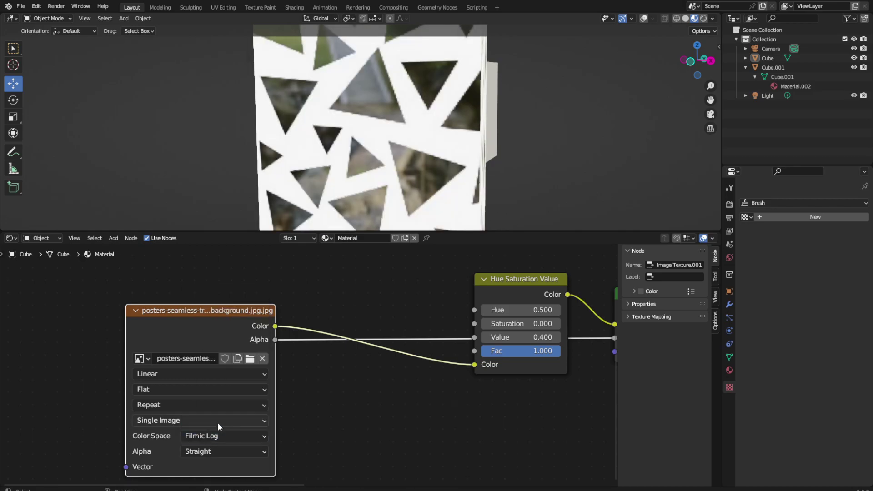
pyautogui.click(222, 436)
pyautogui.click(212, 366)
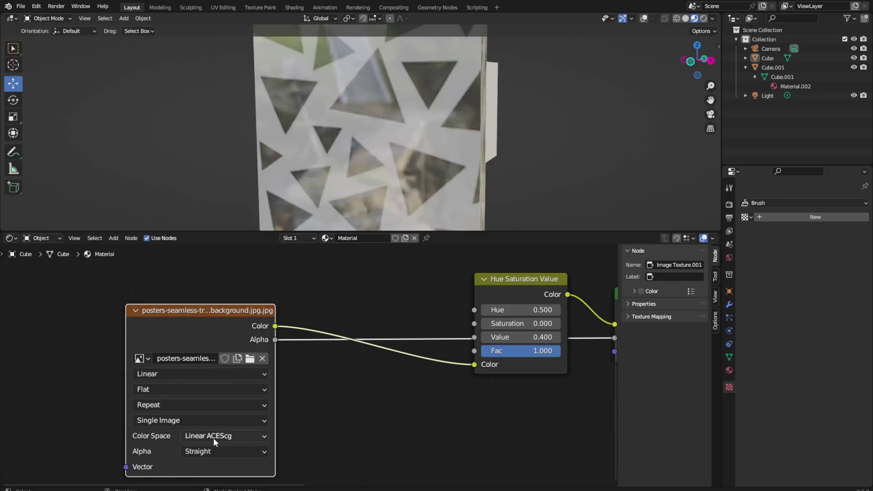
pyautogui.click(214, 436)
pyautogui.click(201, 340)
pyautogui.click(250, 359)
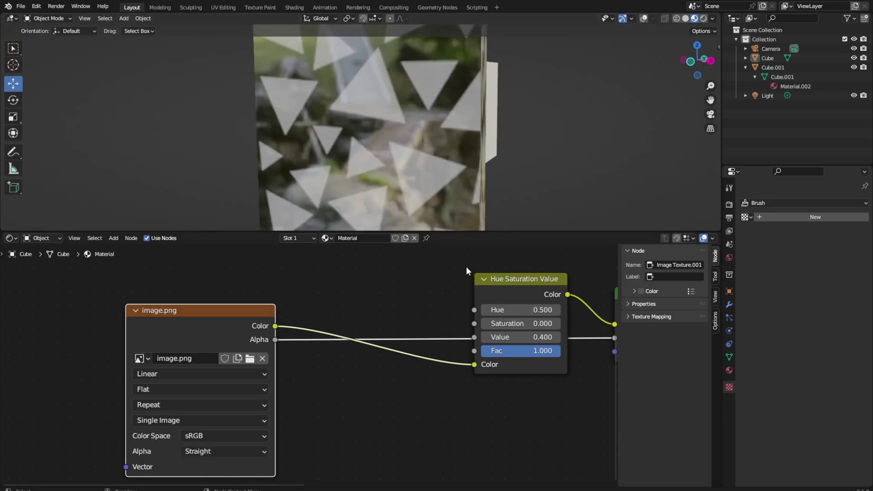
# Step: Save the file and reorient the viewport to an angled view of both objects
pyautogui.scroll(-5, 586, 174)
pyautogui.moveTo(514, 155); pyautogui.dragTo(552, 154, button='middle')
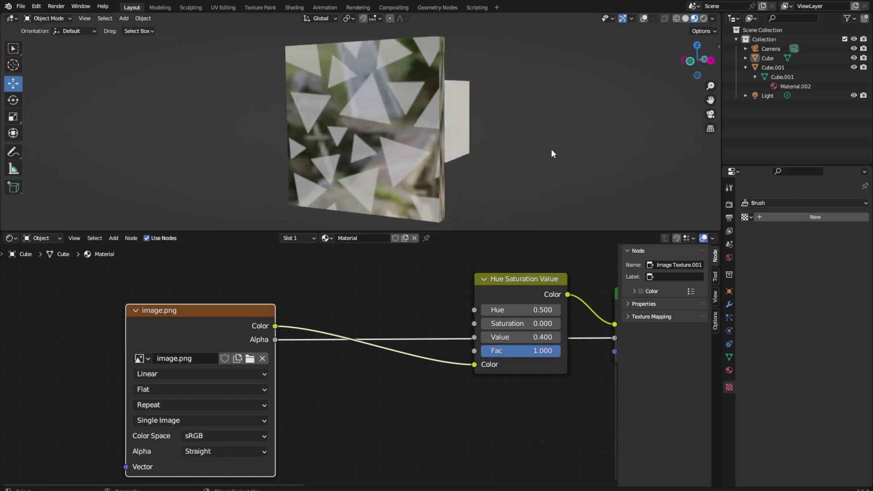
pyautogui.hotkey('ctrl', 's')
pyautogui.click(690, 61)
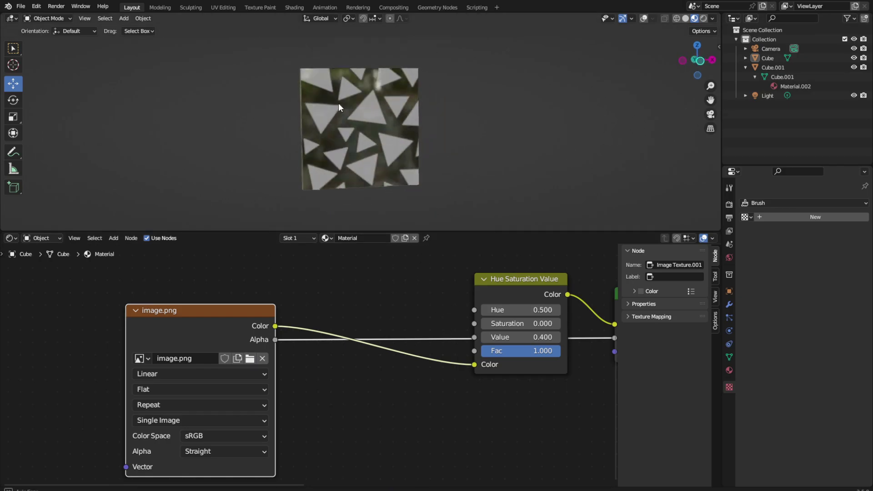
pyautogui.moveTo(338, 103); pyautogui.dragTo(286, 105, button='middle')
pyautogui.scroll(2, 302, 134)
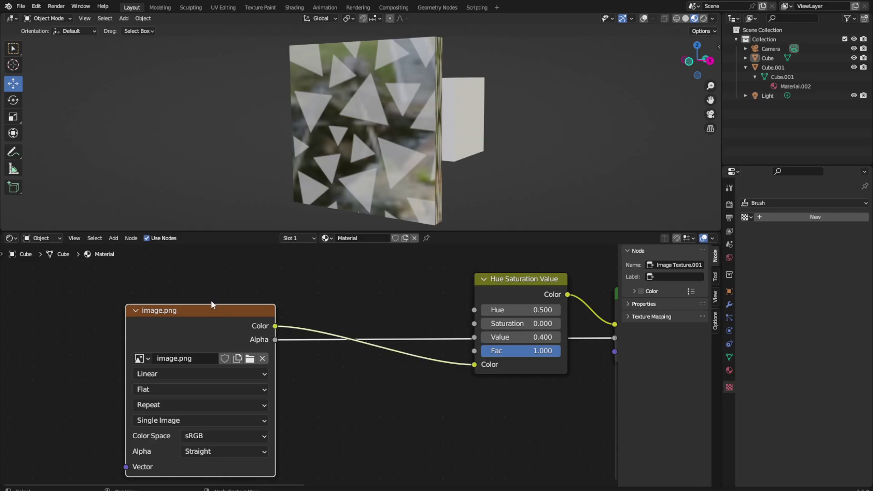
# Step: Shift the image.png, Hue Saturation Value and Diffuse BSDF nodes to the left
pyautogui.moveTo(211, 303); pyautogui.dragTo(170, 302)
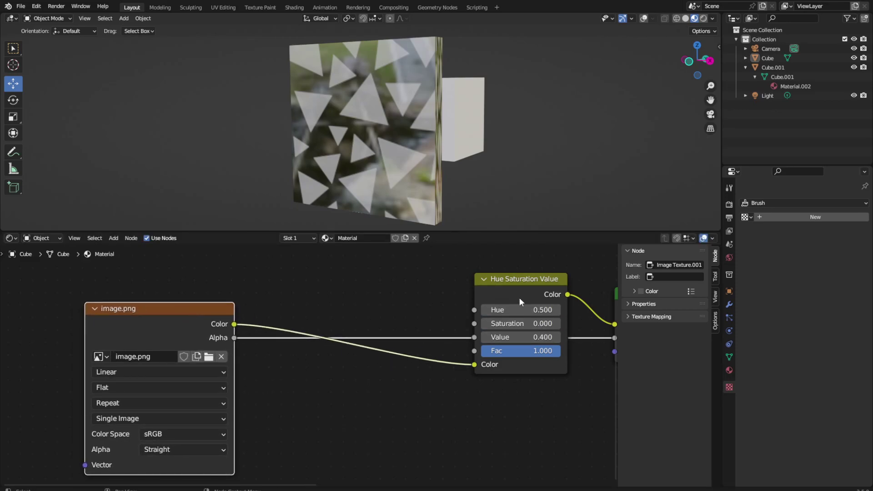
pyautogui.moveTo(519, 300); pyautogui.dragTo(441, 300)
pyautogui.scroll(-2, 544, 385)
pyautogui.moveTo(544, 385); pyautogui.dragTo(352, 395, button='middle')
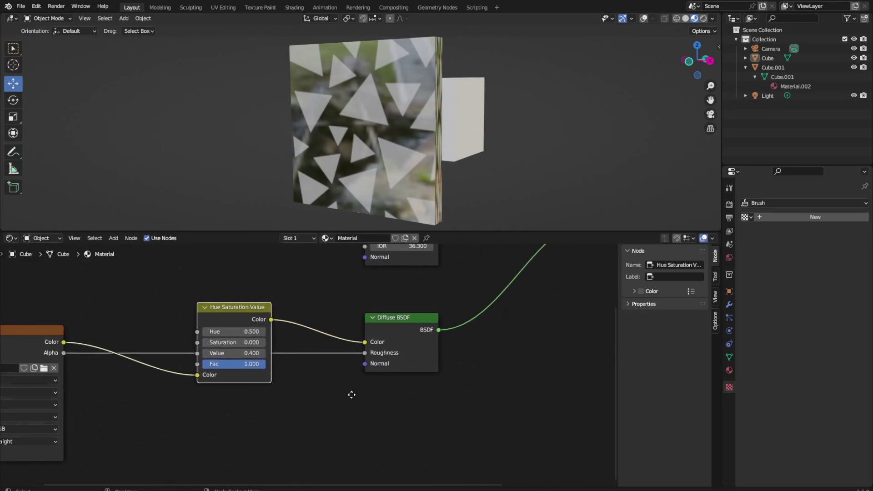
pyautogui.moveTo(396, 319); pyautogui.dragTo(364, 320)
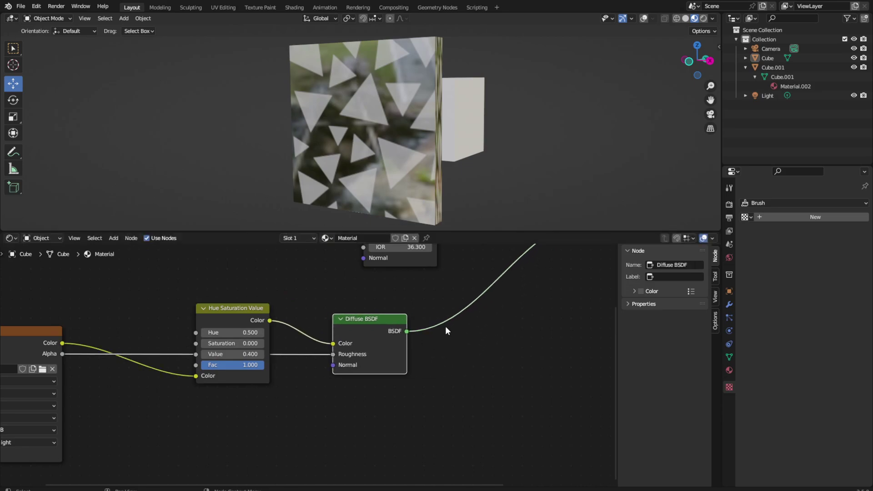
pyautogui.moveTo(446, 328); pyautogui.dragTo(453, 363, button='middle')
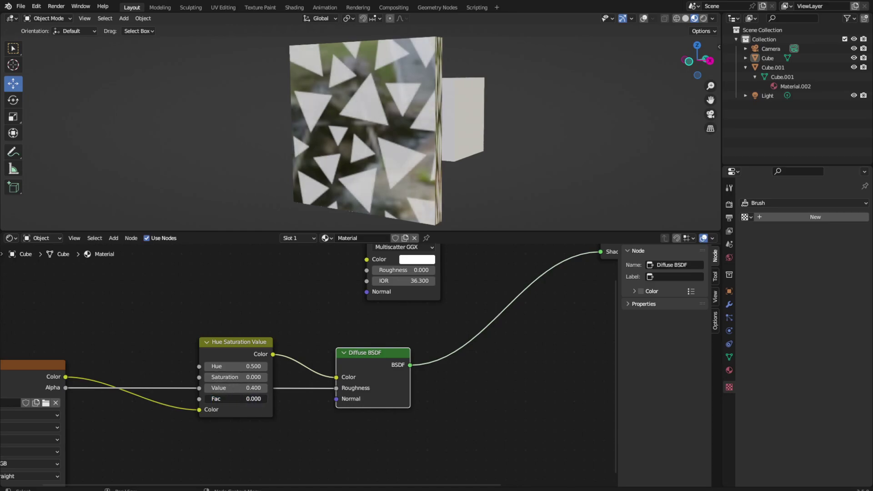
# Step: Try a Hue Saturation Value node Value of 0, settle on 0.100, and save the file
pyautogui.click(237, 388)
pyautogui.write('0')
pyautogui.press('Return')
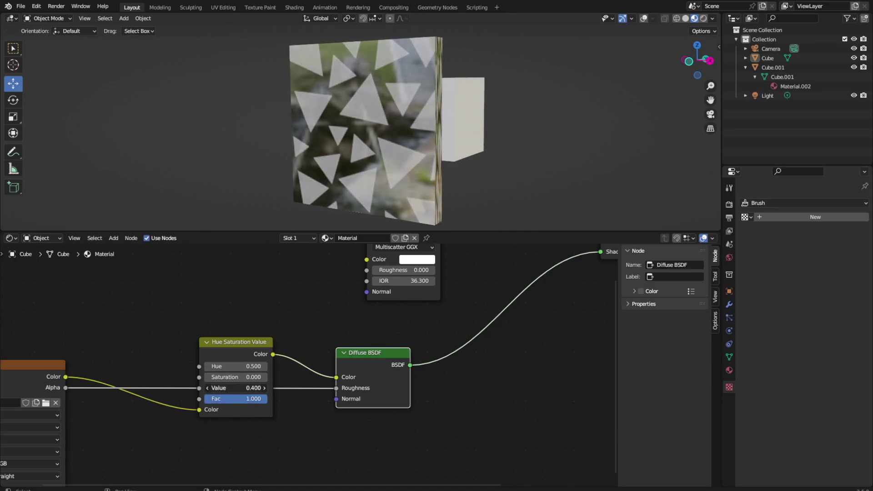
pyautogui.moveTo(236, 388); pyautogui.dragTo(248, 388)
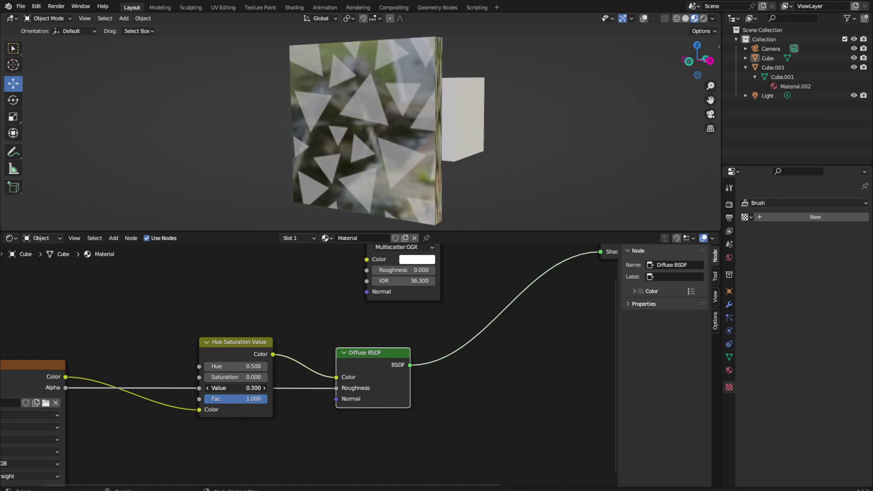
pyautogui.moveTo(281, 207)
pyautogui.mouseDown(button='middle')
pyautogui.moveTo(340, 211)
pyautogui.moveTo(283, 221)
pyautogui.mouseUp(button='middle')
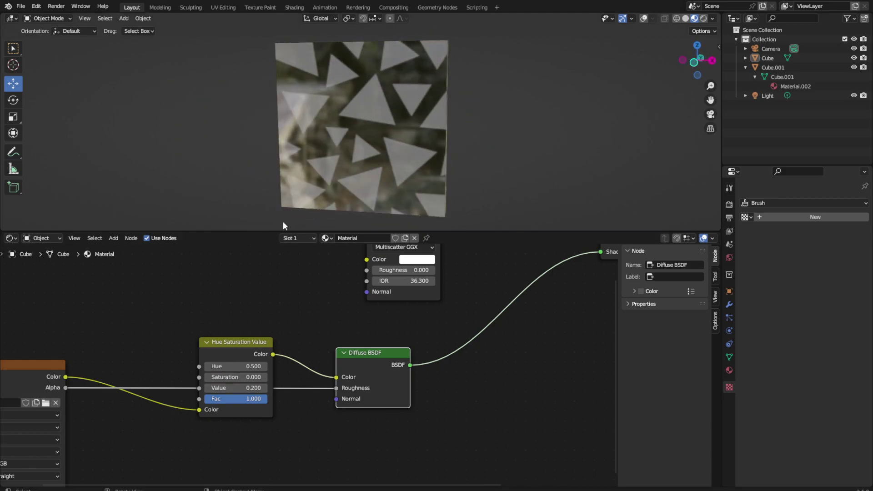
pyautogui.click(208, 389)
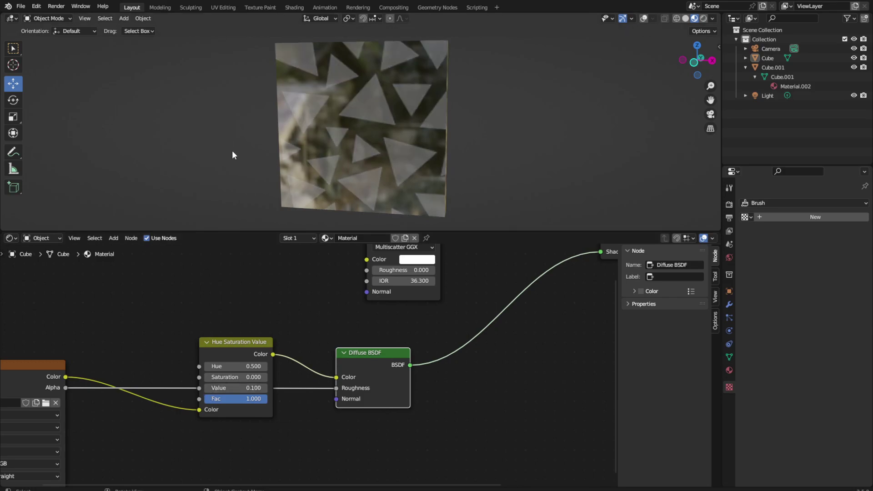
pyautogui.moveTo(232, 150)
pyautogui.mouseDown(button='middle')
pyautogui.moveTo(315, 133)
pyautogui.moveTo(241, 141)
pyautogui.mouseUp(button='middle')
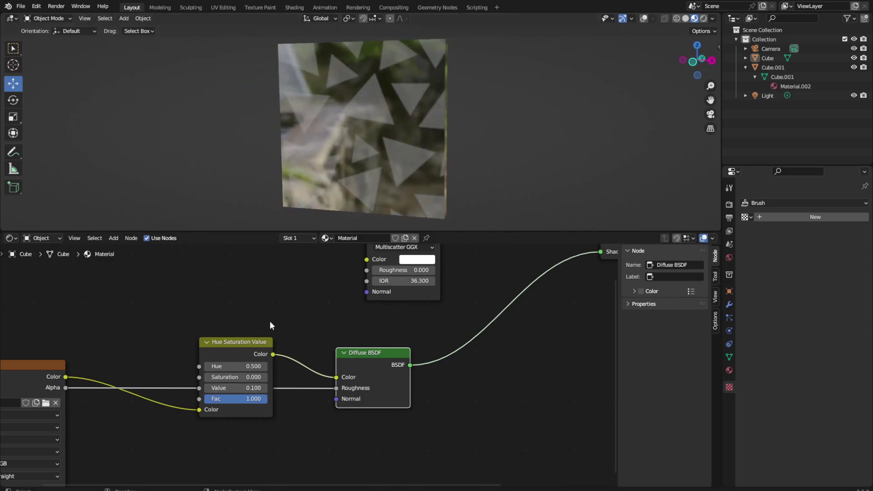
pyautogui.click(264, 394)
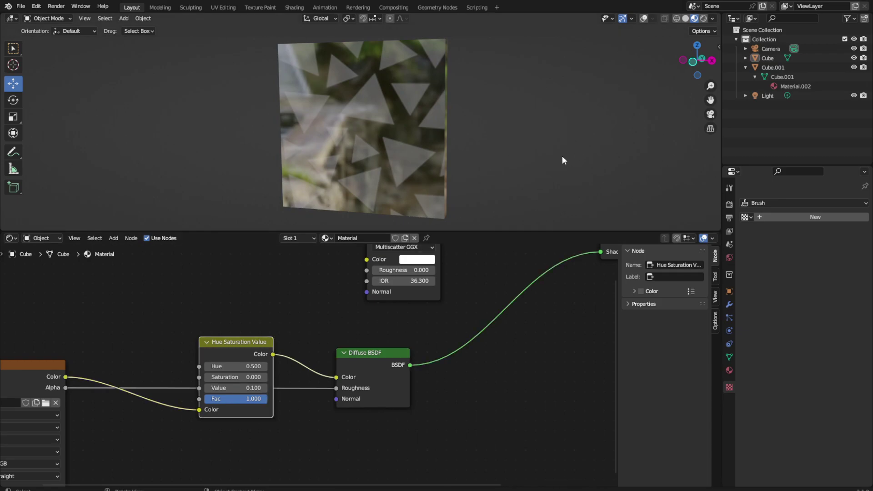
pyautogui.hotkey('ctrl', 's')
pyautogui.click(114, 237)
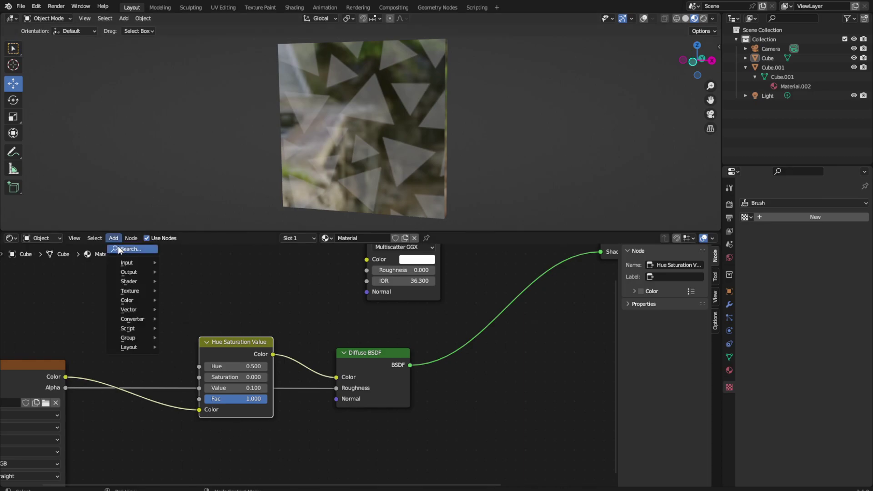
pyautogui.moveTo(105, 423); pyautogui.dragTo(231, 380, button='middle')
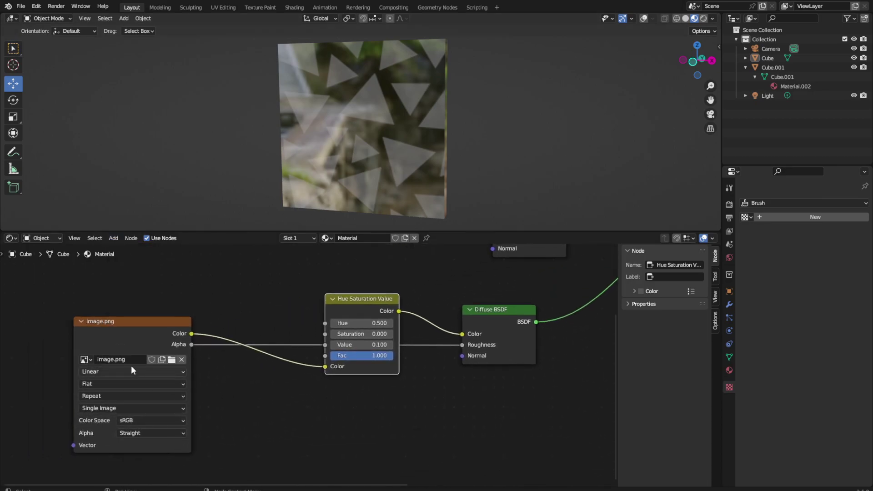
pyautogui.click(122, 405)
pyautogui.moveTo(113, 411); pyautogui.dragTo(259, 409, button='middle')
pyautogui.moveTo(216, 416); pyautogui.dragTo(169, 383)
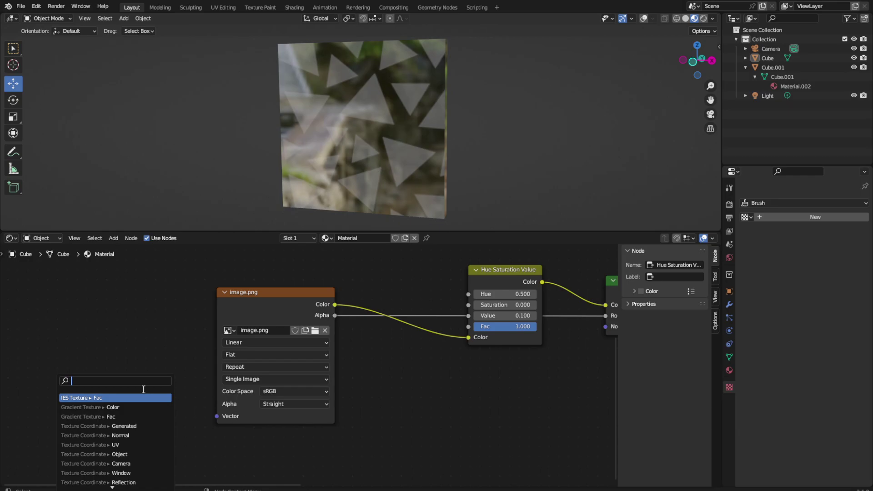
pyautogui.write('s')
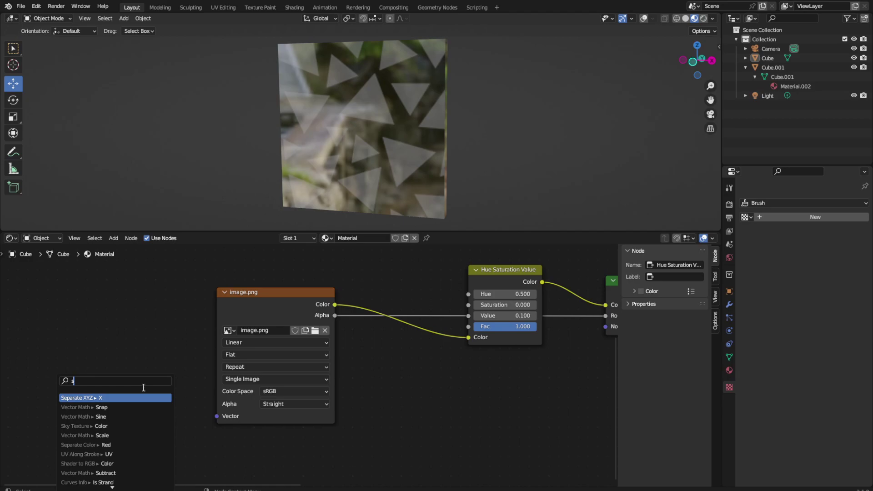
pyautogui.scroll(-2, 123, 404)
pyautogui.scroll(-2, 125, 412)
pyautogui.scroll(-5, 130, 420)
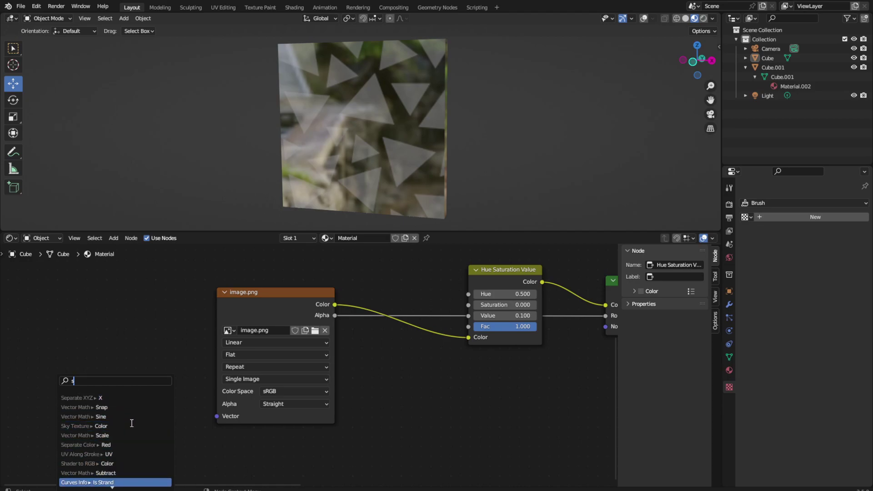
pyautogui.scroll(-3, 132, 424)
pyautogui.scroll(-2, 132, 424)
pyautogui.scroll(-2, 131, 424)
pyautogui.scroll(-3, 133, 424)
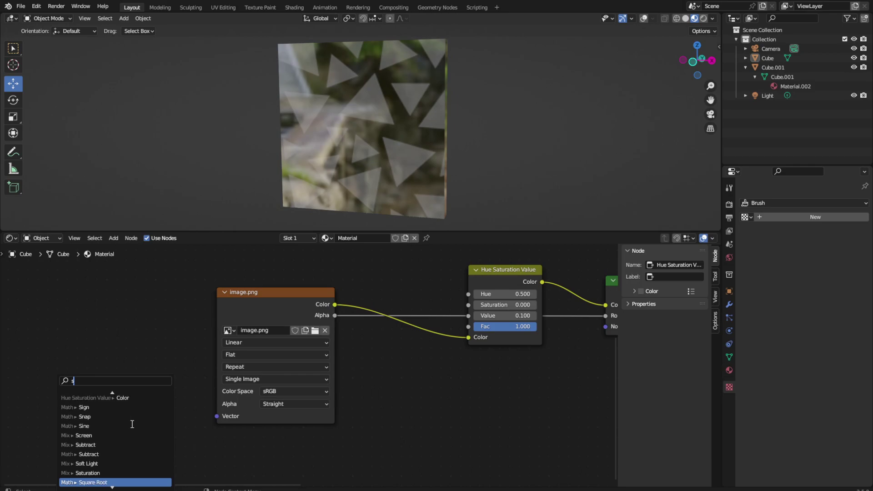
pyautogui.scroll(-2, 132, 423)
pyautogui.scroll(-2, 132, 423)
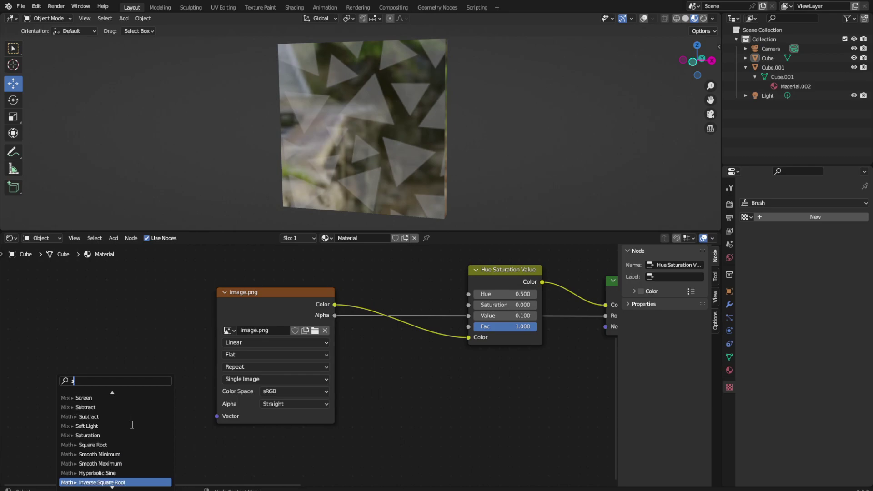
pyautogui.write('ize')
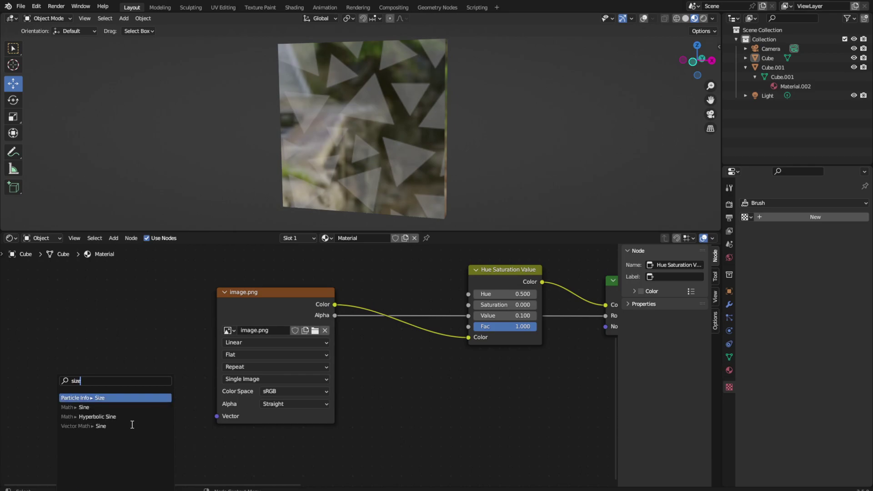
pyautogui.click(125, 398)
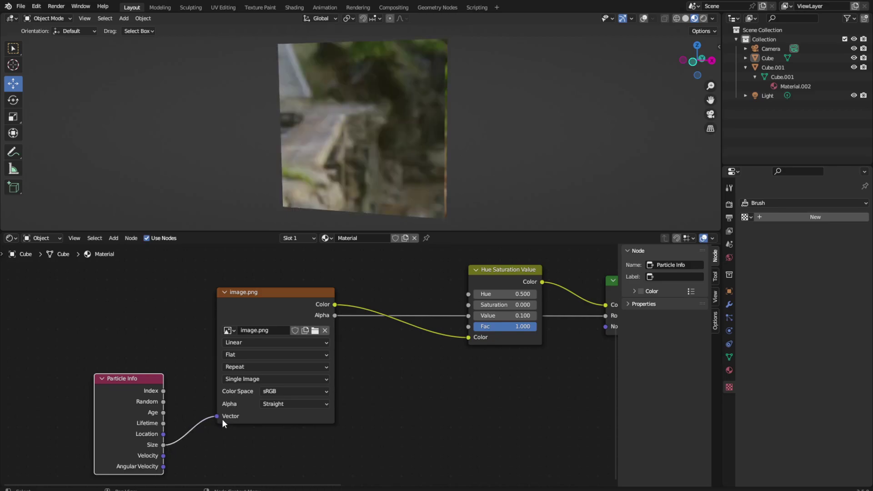
pyautogui.moveTo(214, 414); pyautogui.dragTo(181, 421)
pyautogui.click(130, 389)
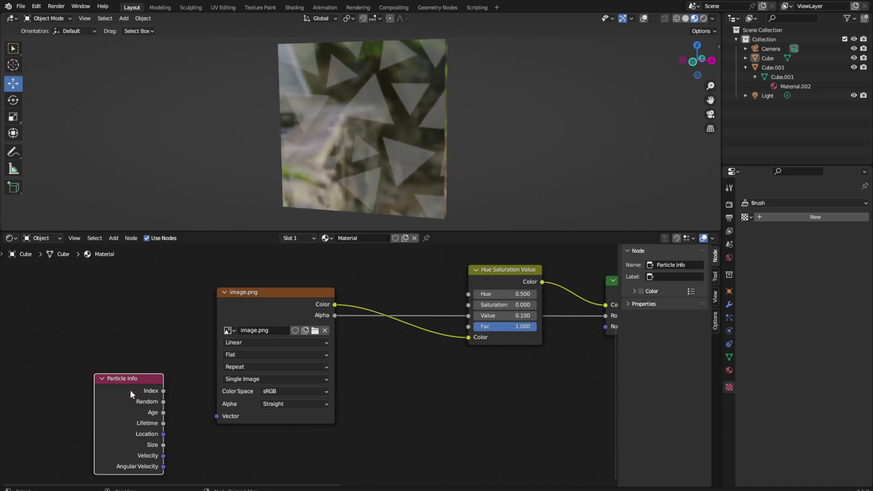
pyautogui.rightClick(130, 389)
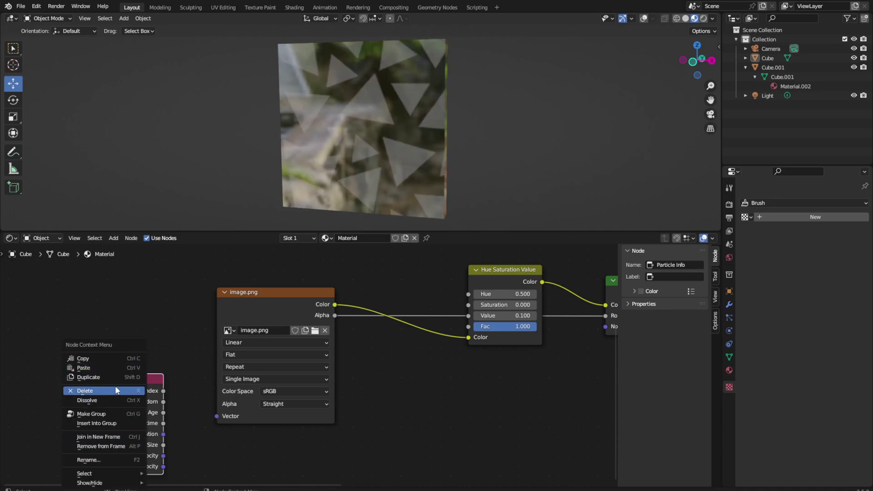
pyautogui.click(116, 390)
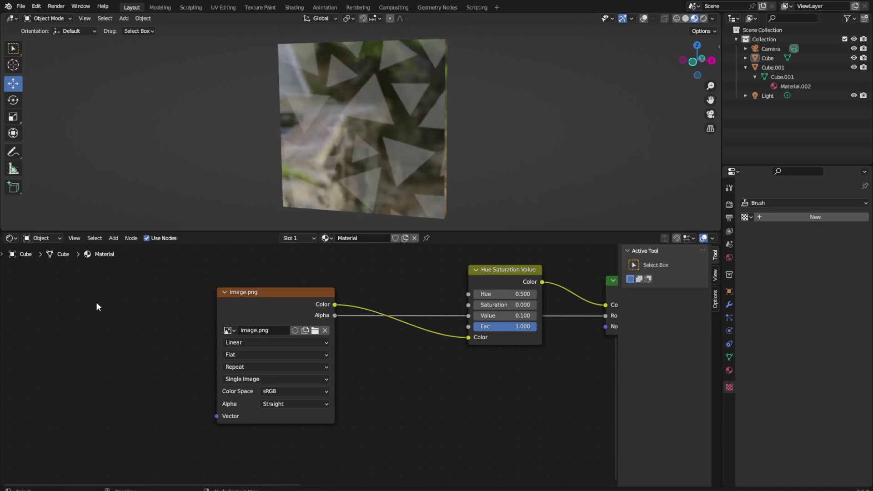
# Step: Add a Value node wired into image.png's Vector input, trying values 95.900 and -40.700
pyautogui.click(120, 238)
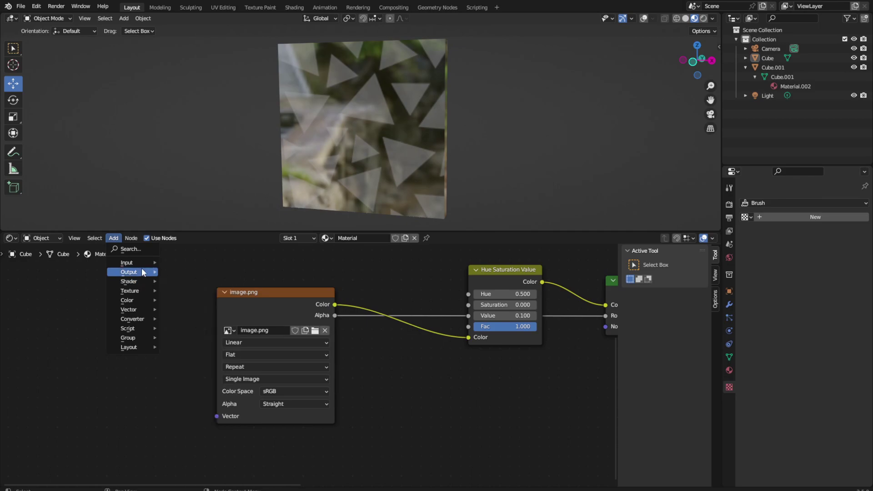
pyautogui.moveTo(131, 262)
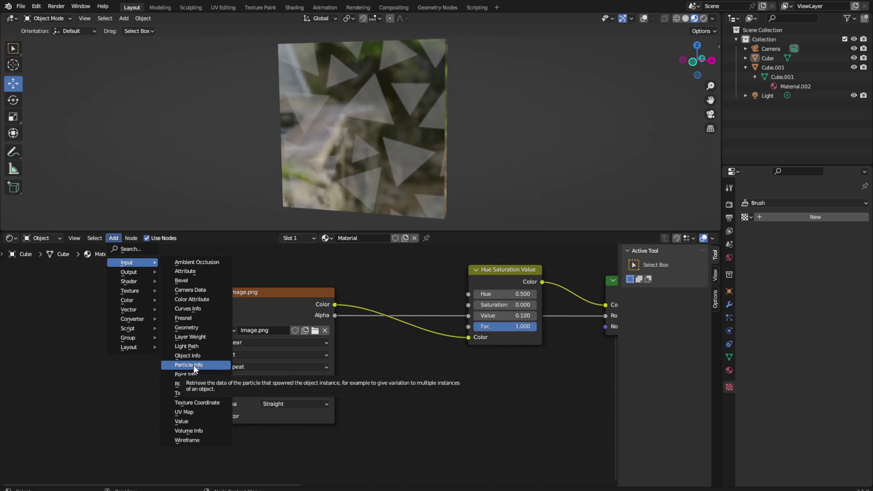
pyautogui.click(189, 421)
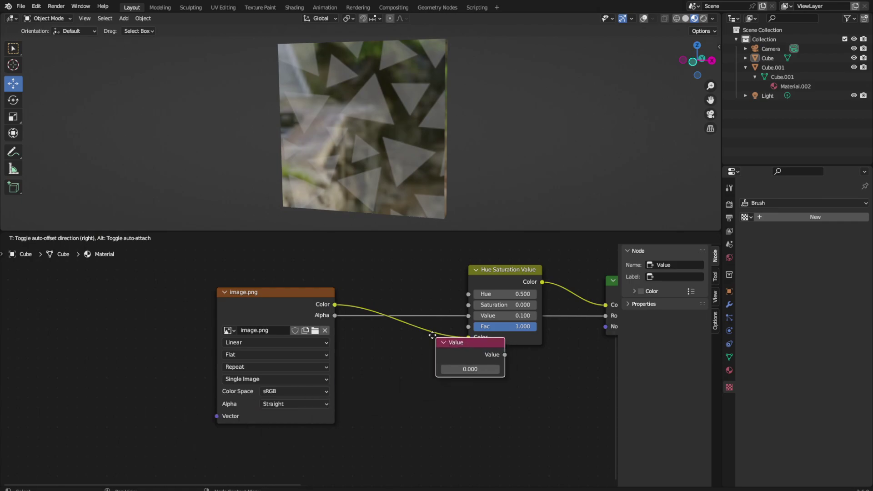
pyautogui.click(408, 345)
pyautogui.moveTo(408, 342)
pyautogui.keyDown('alt'); pyautogui.mouseDown()
pyautogui.moveTo(405, 353)
pyautogui.moveTo(137, 388)
pyautogui.moveTo(216, 416)
pyautogui.mouseUp(); pyautogui.keyUp('alt')
pyautogui.moveTo(119, 403)
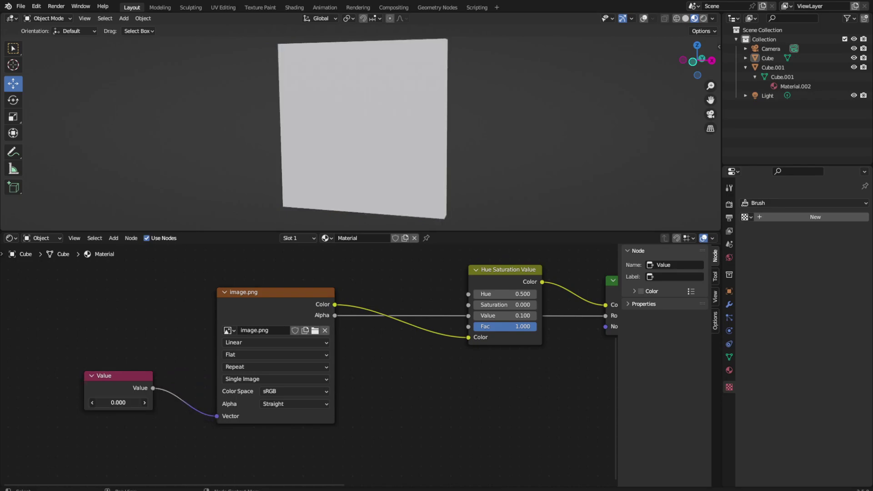
pyautogui.moveTo(118, 403); pyautogui.dragTo(137, 403)
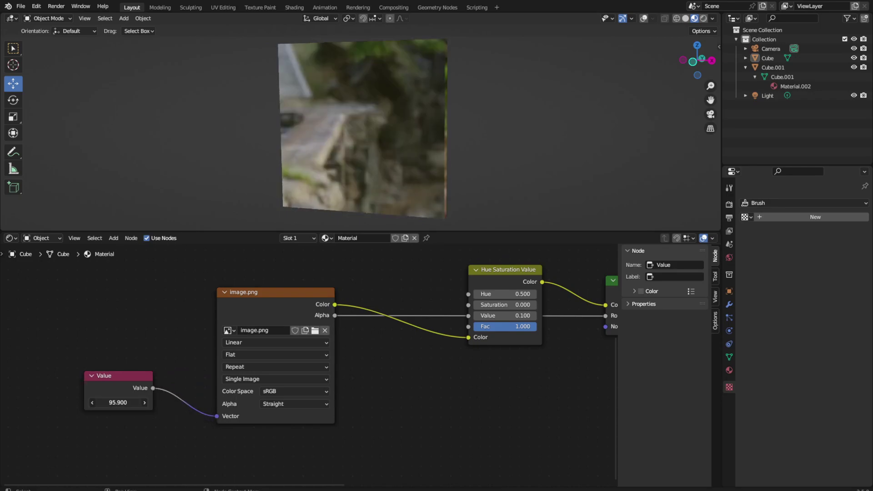
pyautogui.moveTo(118, 403); pyautogui.dragTo(91, 402)
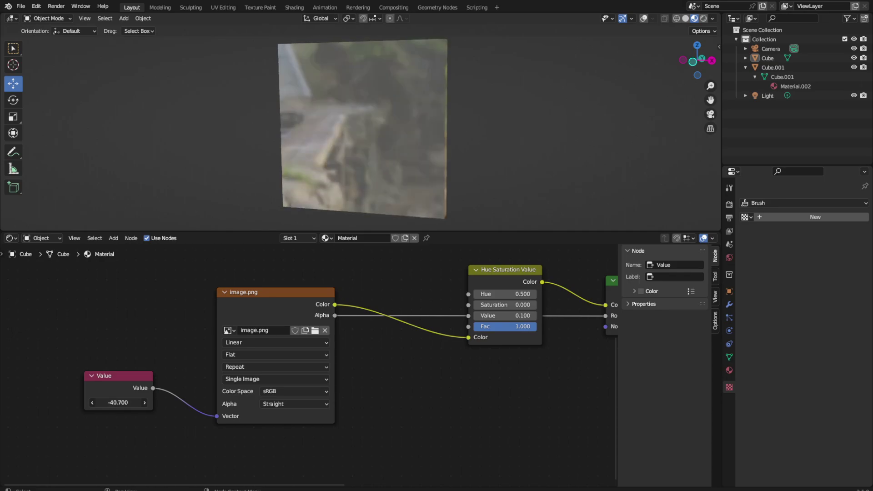
pyautogui.rightClick(121, 390)
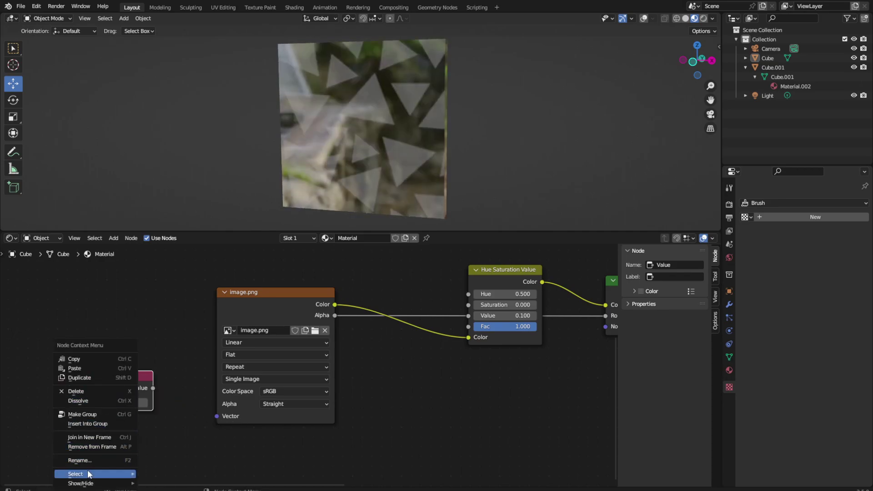
# Step: Replace the Value node with a Mapping node feeding image.png's Vector input
pyautogui.click(90, 400)
pyautogui.click(114, 238)
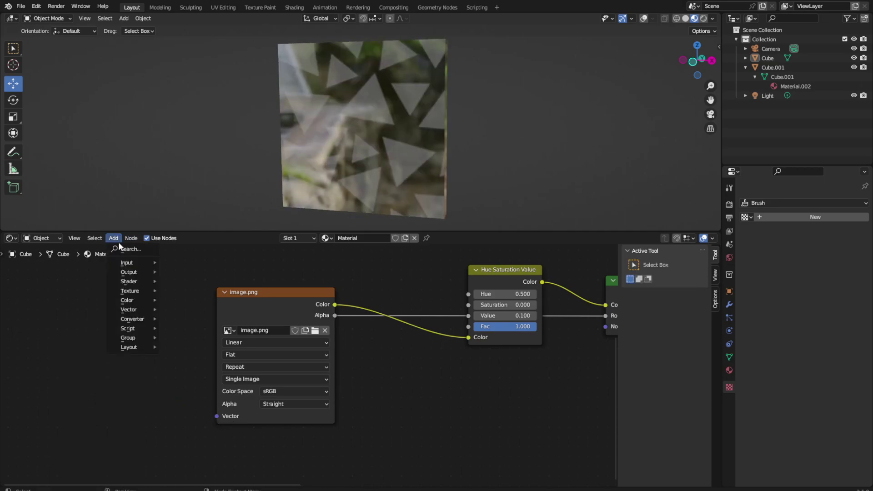
pyautogui.write('m')
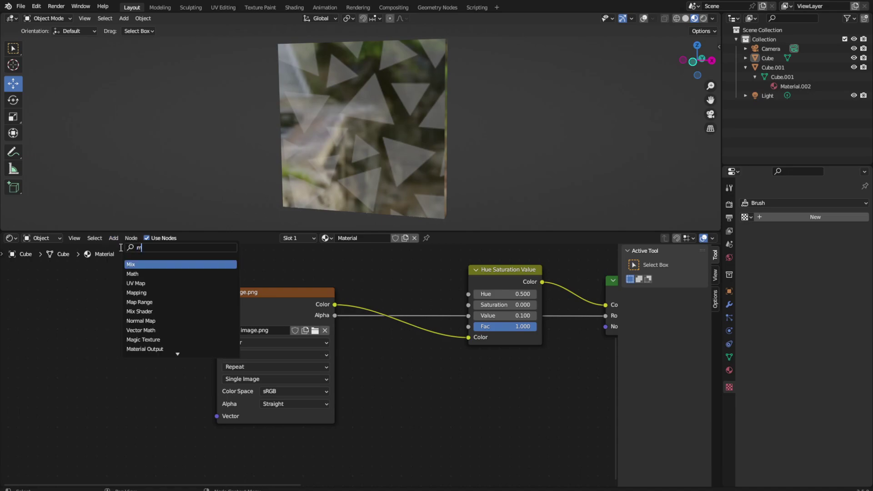
pyautogui.write('a')
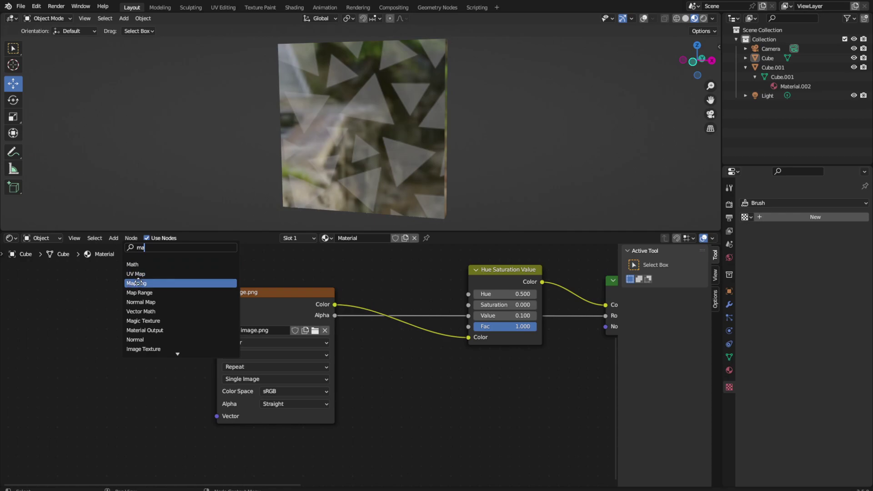
pyautogui.click(136, 283)
pyautogui.click(97, 353)
pyautogui.moveTo(146, 326); pyautogui.dragTo(217, 417)
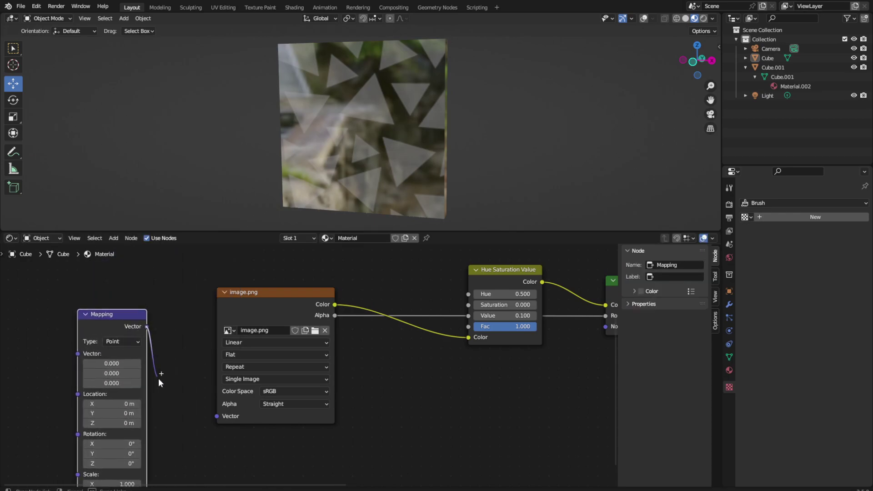
# Step: Try Mapping types Texture and Vector, adjusting Vector X and Scale X (-20.800)
pyautogui.click(116, 341)
pyautogui.click(126, 361)
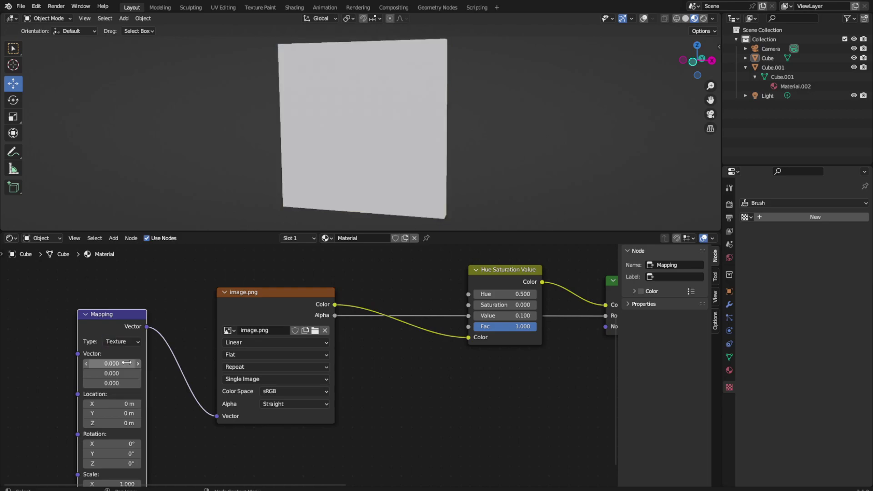
pyautogui.moveTo(126, 363)
pyautogui.mouseDown()
pyautogui.moveTo(86, 362)
pyautogui.moveTo(137, 364)
pyautogui.moveTo(137, 373)
pyautogui.moveTo(91, 374)
pyautogui.moveTo(132, 383)
pyautogui.mouseUp()
pyautogui.click(116, 340)
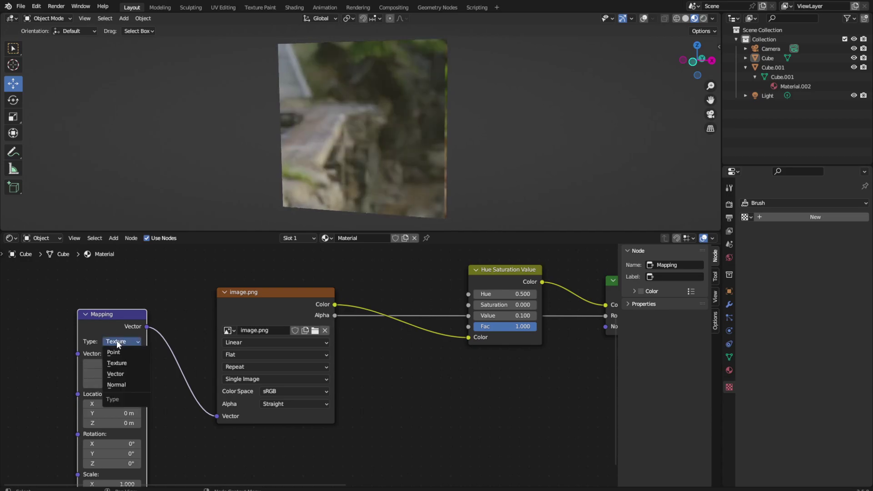
pyautogui.click(121, 375)
pyautogui.moveTo(111, 364)
pyautogui.mouseDown()
pyautogui.moveTo(98, 364)
pyautogui.moveTo(125, 364)
pyautogui.mouseUp()
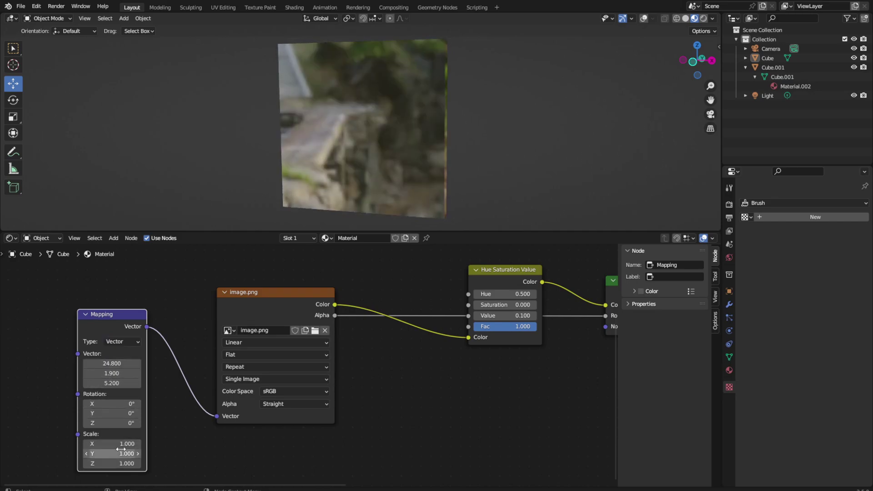
pyautogui.moveTo(112, 444); pyautogui.dragTo(68, 444)
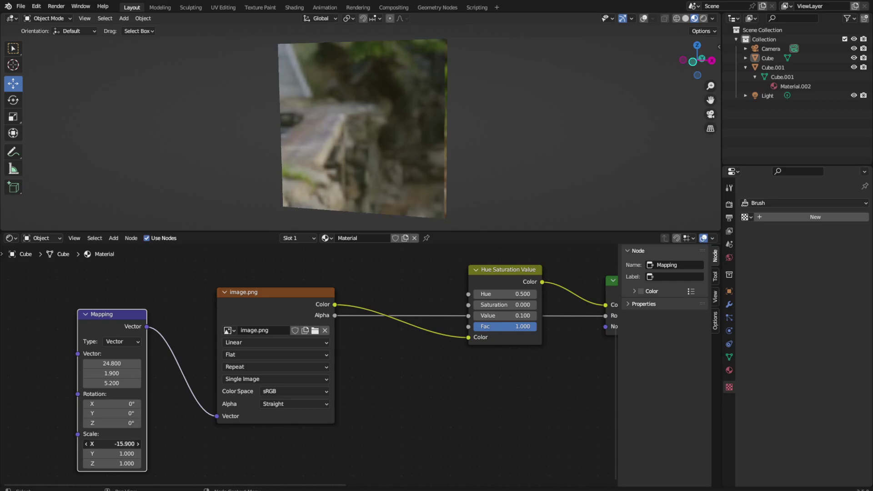
# Step: Zero the Mapping Vector X, Y, Z offsets and set Scale to 0.400, -0.200, -0.700
pyautogui.click(112, 364)
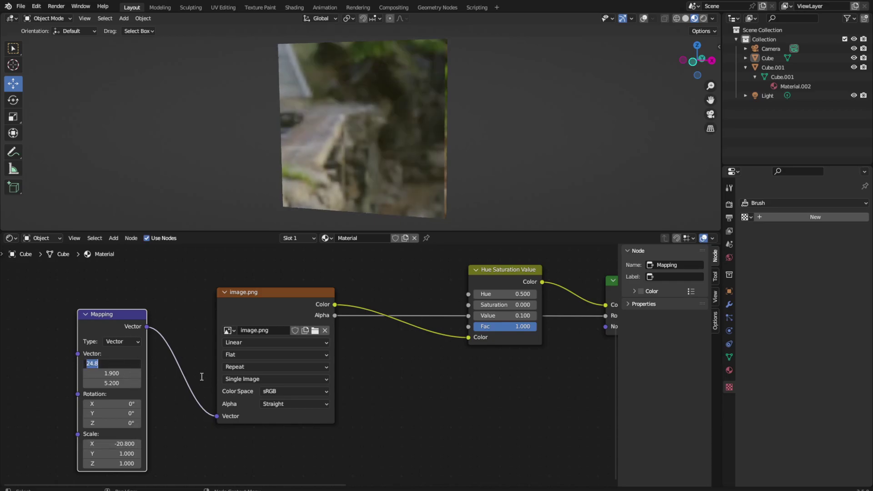
pyautogui.write('0')
pyautogui.press('Tab')
pyautogui.write('0')
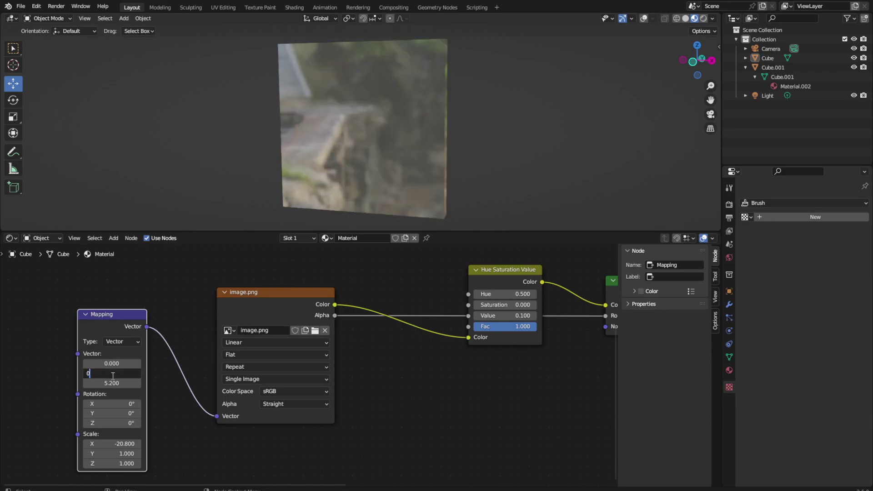
pyautogui.press('Tab')
pyautogui.write('0')
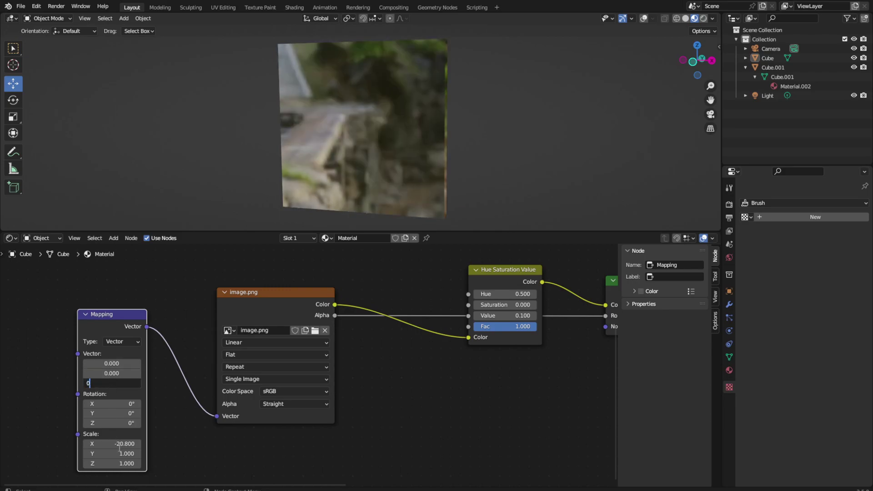
pyautogui.press('Return')
pyautogui.moveTo(112, 444); pyautogui.dragTo(127, 444)
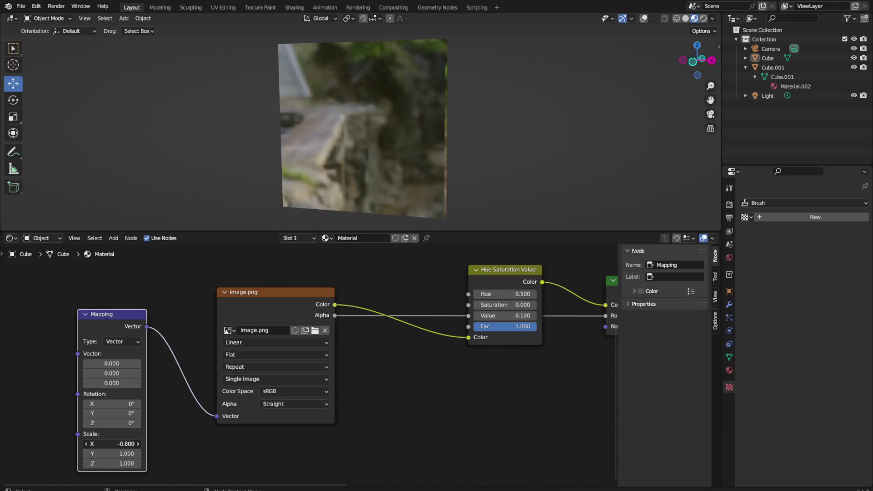
pyautogui.moveTo(114, 444)
pyautogui.mouseDown()
pyautogui.moveTo(82, 444)
pyautogui.moveTo(132, 453)
pyautogui.mouseUp()
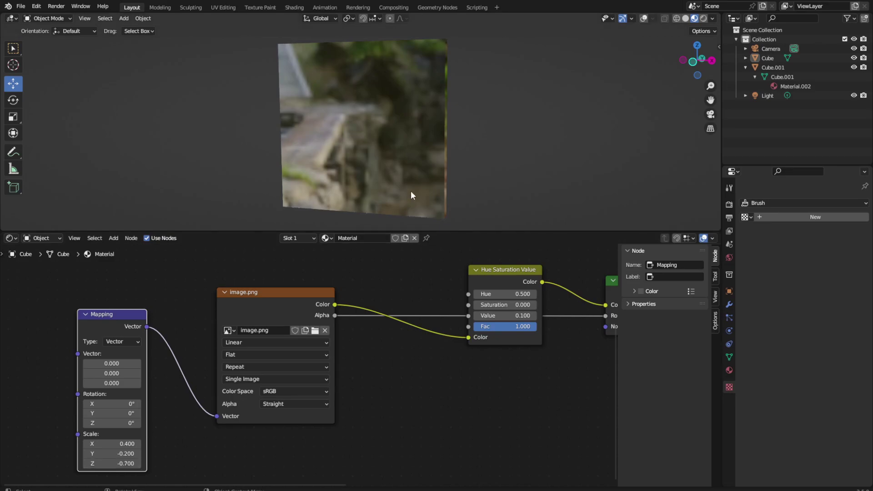
pyautogui.moveTo(410, 190)
pyautogui.mouseDown(button='middle')
pyautogui.moveTo(557, 118)
pyautogui.moveTo(419, 160)
pyautogui.moveTo(355, 192)
pyautogui.mouseUp(button='middle')
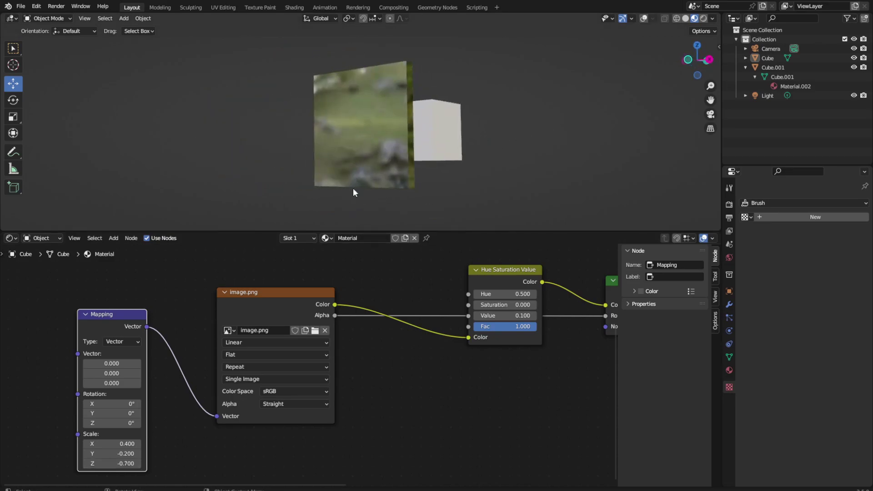
# Step: Try Mapping types Point and Normal, adjusting the X scale and X offset
pyautogui.click(120, 343)
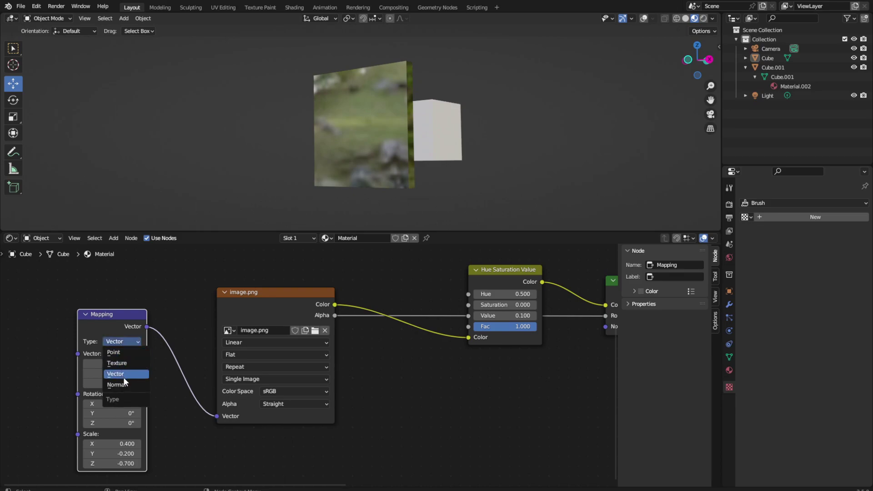
pyautogui.click(128, 356)
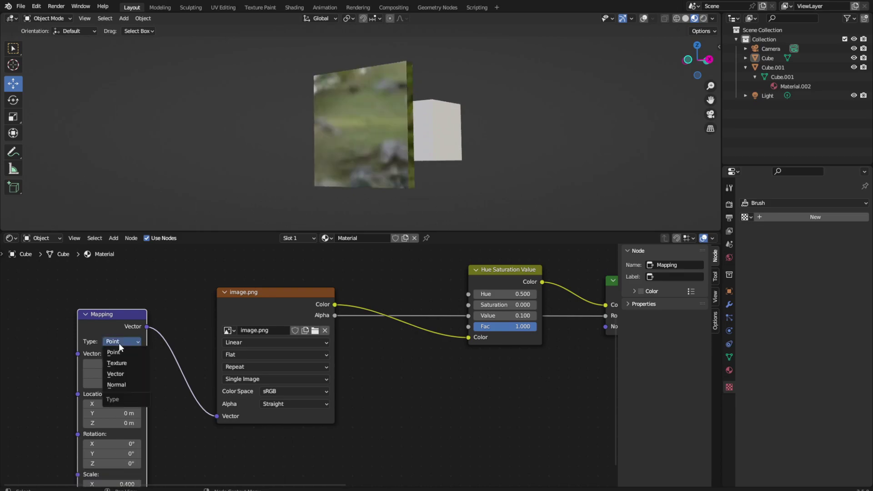
pyautogui.moveTo(156, 148)
pyautogui.mouseDown(button='middle')
pyautogui.moveTo(198, 121)
pyautogui.moveTo(132, 136)
pyautogui.mouseUp(button='middle')
pyautogui.click(121, 342)
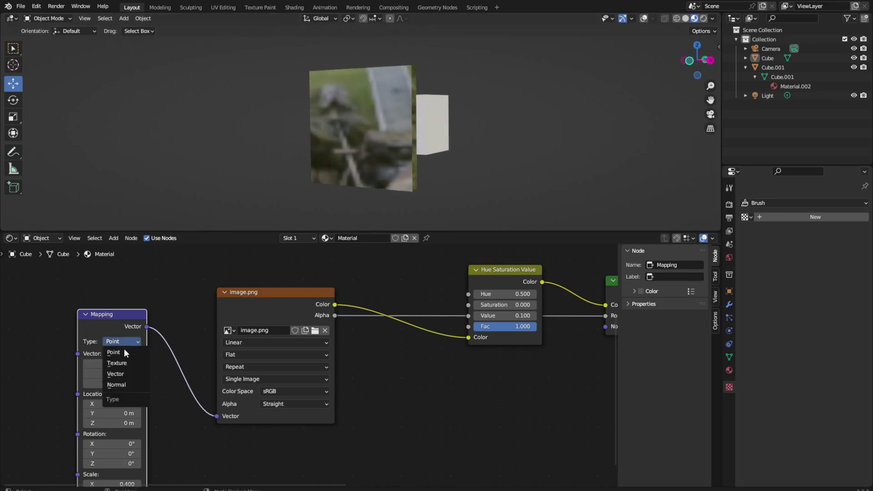
pyautogui.click(127, 385)
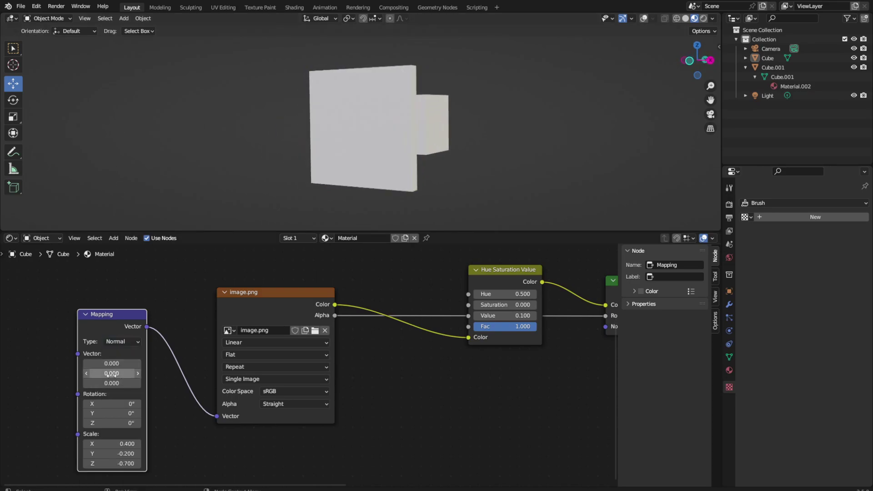
pyautogui.moveTo(111, 443)
pyautogui.mouseDown()
pyautogui.moveTo(68, 444)
pyautogui.moveTo(91, 463)
pyautogui.mouseUp()
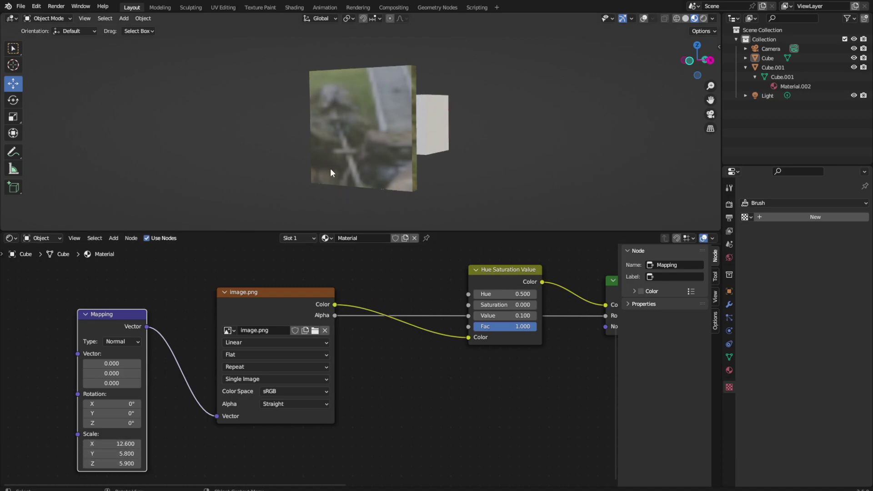
pyautogui.moveTo(113, 355)
pyautogui.mouseDown()
pyautogui.moveTo(137, 365)
pyautogui.moveTo(105, 365)
pyautogui.moveTo(132, 375)
pyautogui.moveTo(108, 374)
pyautogui.moveTo(121, 386)
pyautogui.mouseUp()
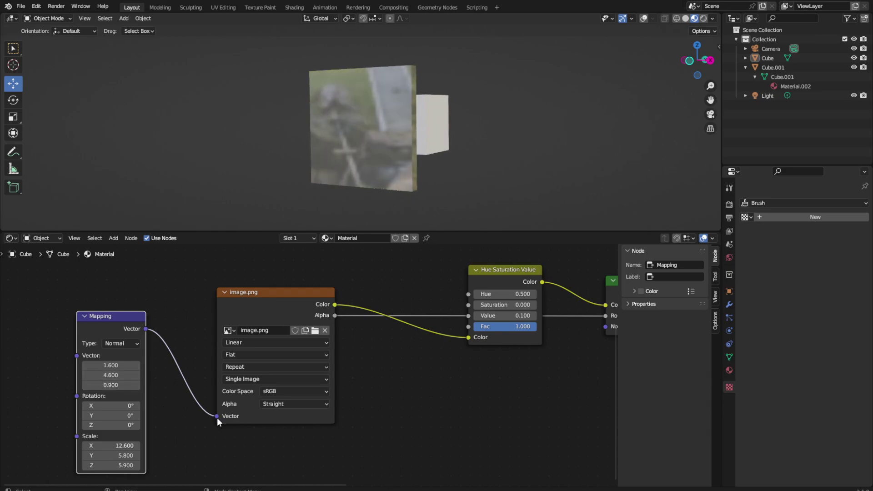
# Step: Unlink the Mapping node from image.png's Vector and delete it
pyautogui.moveTo(217, 417); pyautogui.dragTo(177, 384)
pyautogui.click(107, 337)
pyautogui.rightClick(103, 342)
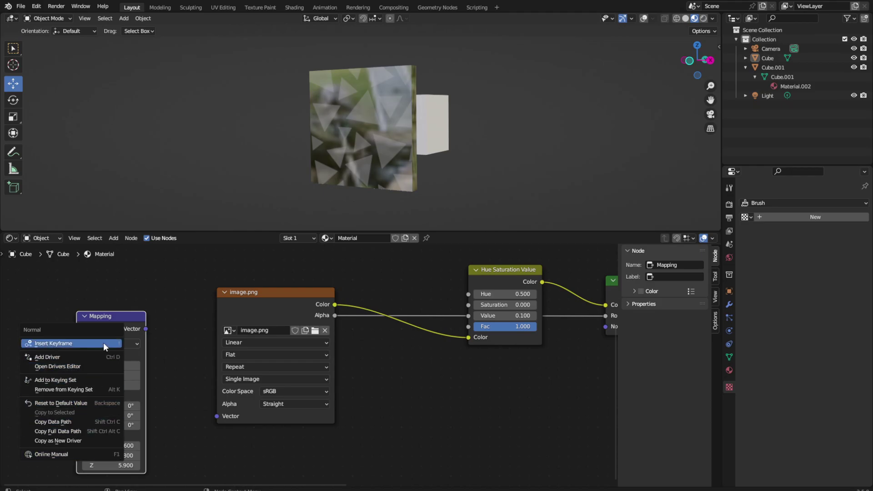
pyautogui.press('Escape')
pyautogui.rightClick(105, 321)
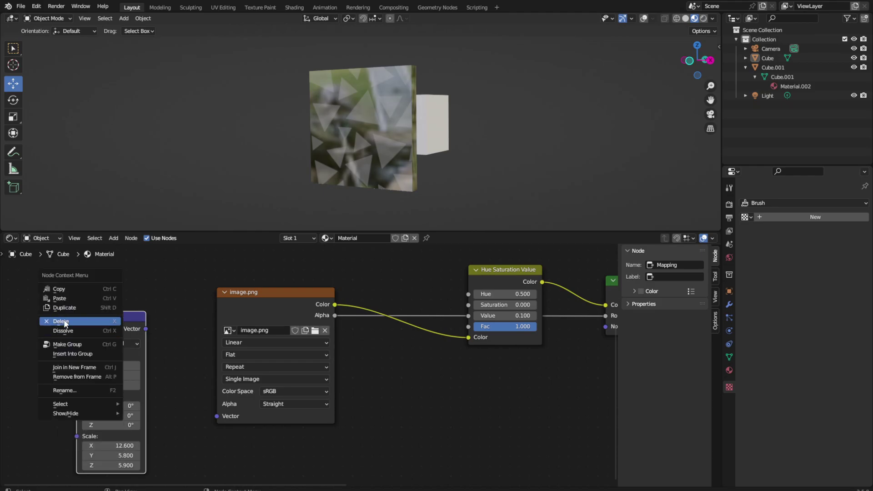
pyautogui.click(67, 320)
# Step: Save, then select the Cube and scale the textured pane up greatly
pyautogui.press('Home')
pyautogui.moveTo(530, 130); pyautogui.dragTo(554, 135, button='middle')
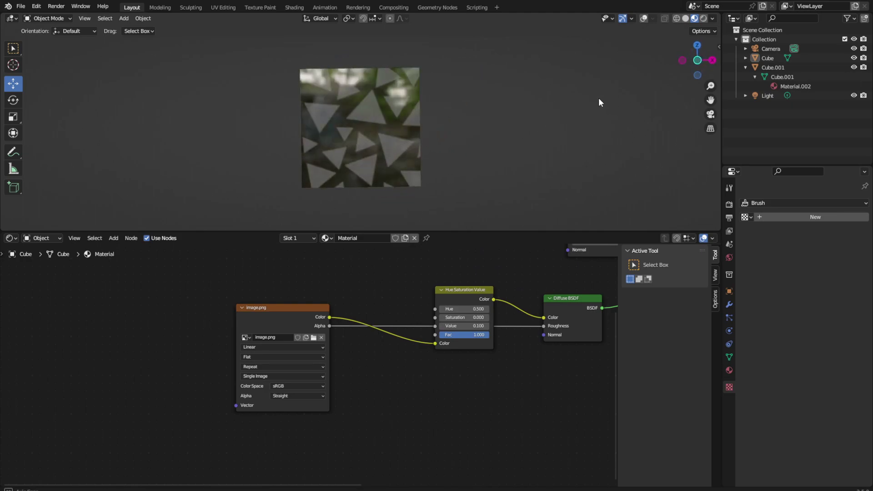
pyautogui.hotkey('ctrl', 's')
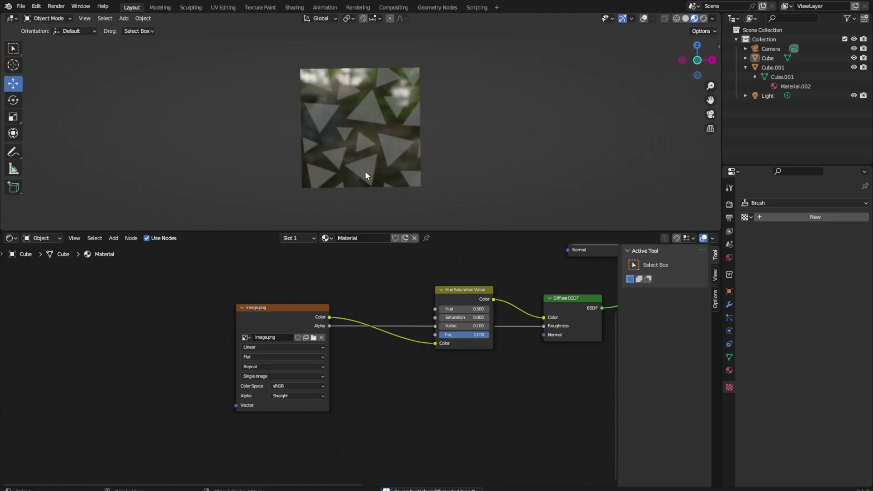
pyautogui.click(356, 159)
pyautogui.scroll(-2, 490, 136)
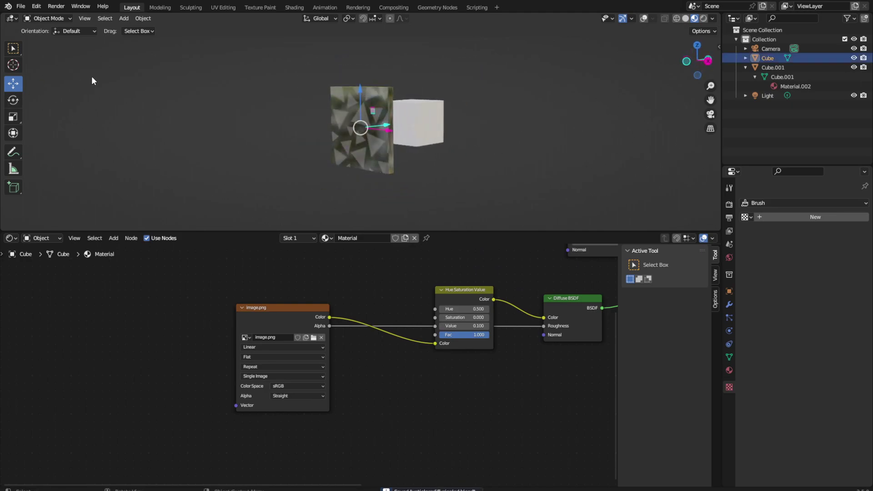
pyautogui.click(13, 117)
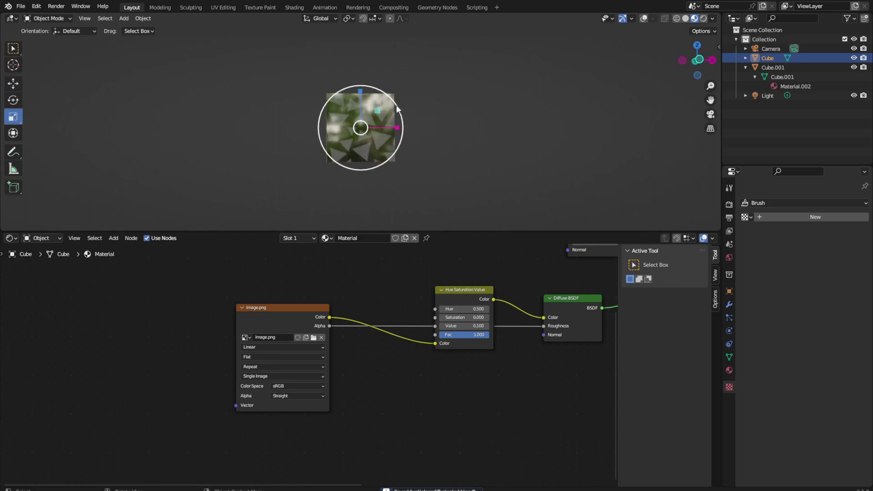
pyautogui.moveTo(397, 104); pyautogui.dragTo(536, 108)
pyautogui.moveTo(537, 107)
pyautogui.mouseDown(button='middle')
pyautogui.moveTo(450, 137)
pyautogui.moveTo(469, 125)
pyautogui.mouseUp(button='middle')
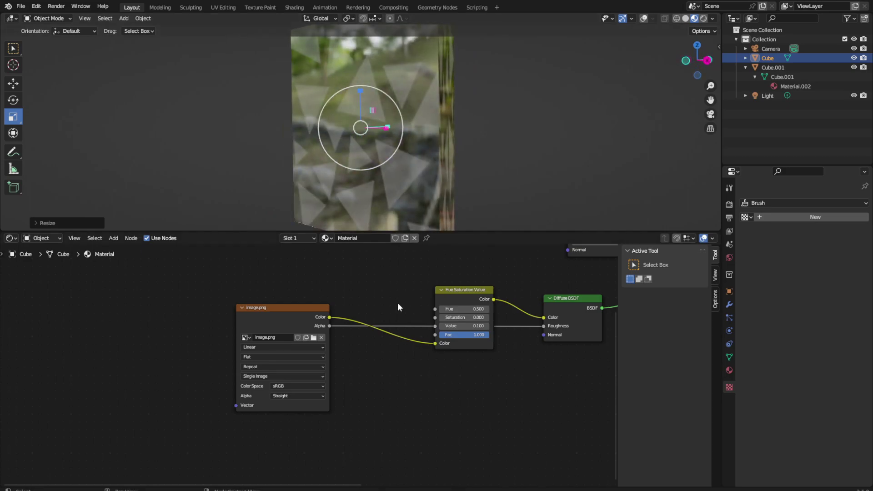
# Step: Reconnect image.png's Color to the Hue Saturation Value Color input, view from front, and save
pyautogui.moveTo(431, 343)
pyautogui.mouseDown()
pyautogui.moveTo(370, 328)
pyautogui.moveTo(436, 343)
pyautogui.mouseUp()
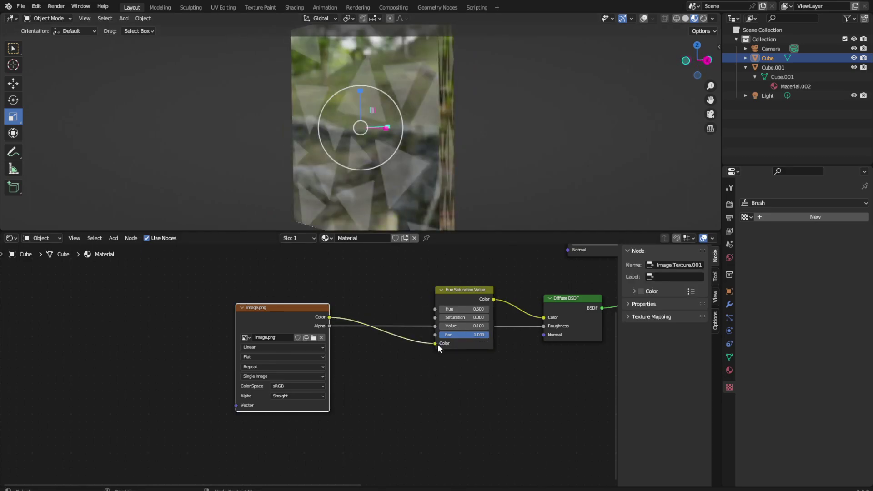
pyautogui.click(554, 94)
pyautogui.press('KP_1')
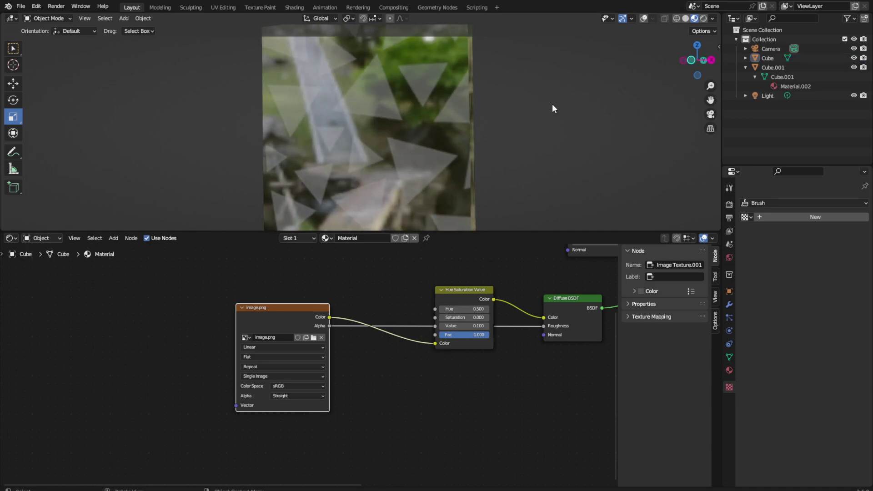
pyautogui.hotkey('ctrl', 's')
pyautogui.moveTo(553, 104)
pyautogui.mouseDown(button='middle')
pyautogui.moveTo(560, 115)
pyautogui.moveTo(541, 110)
pyautogui.moveTo(547, 93)
pyautogui.moveTo(537, 112)
pyautogui.mouseUp(button='middle')
# Step: Bump the Hue Saturation Value node's Value from 0.100 to 0.200 and save
pyautogui.scroll(2, 468, 355)
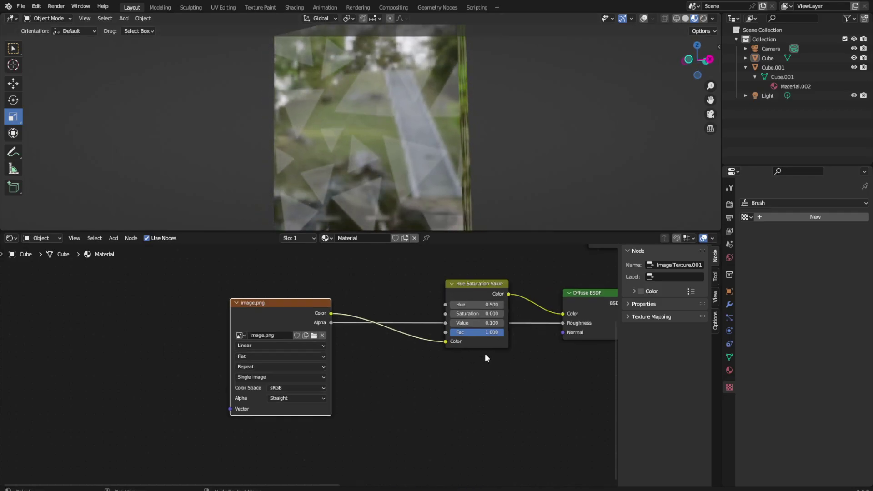
pyautogui.moveTo(488, 314); pyautogui.dragTo(455, 326)
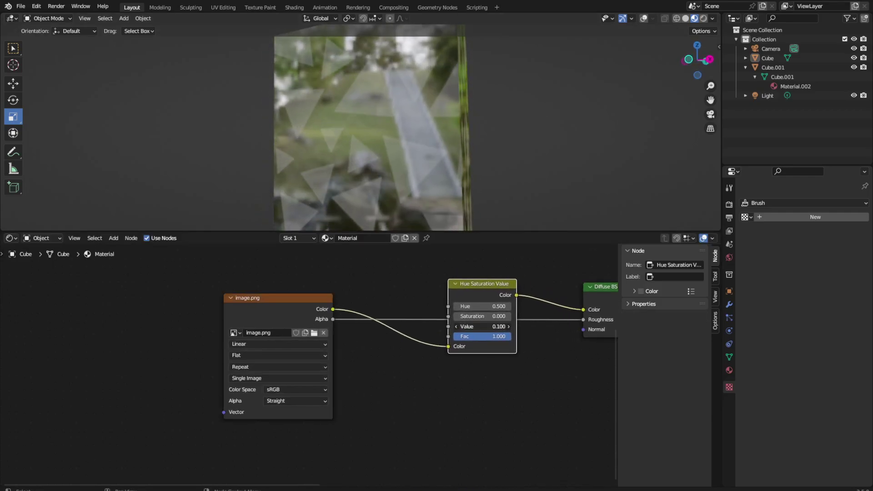
pyautogui.click(508, 327)
pyautogui.click(508, 327)
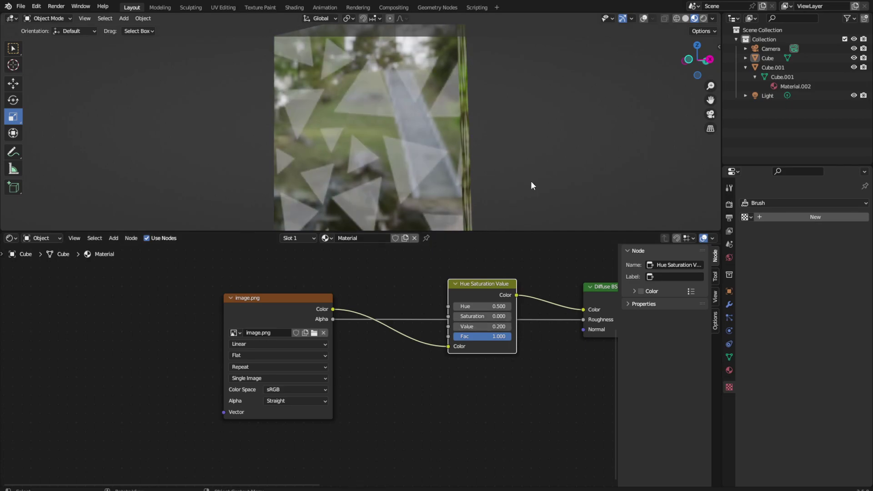
pyautogui.hotkey('ctrl', 's')
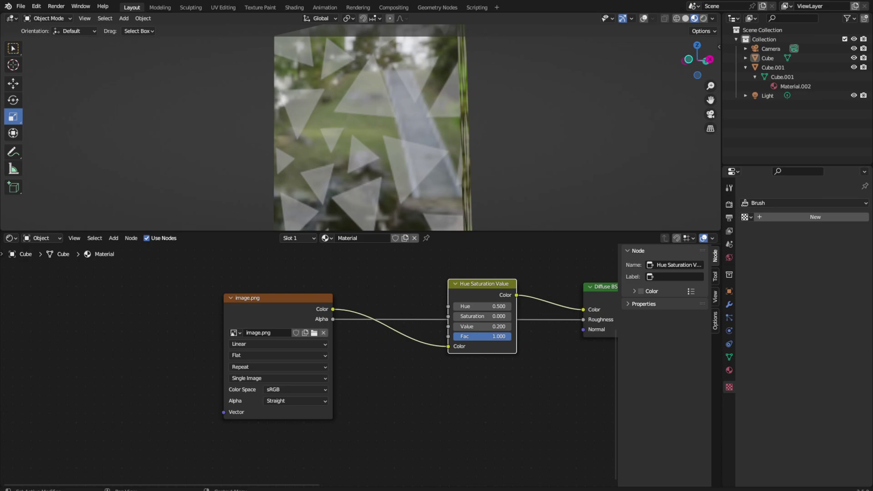
# Step: Switch the render engine to Cycles and orbit the panel in Rendered shading
pyautogui.click(729, 204)
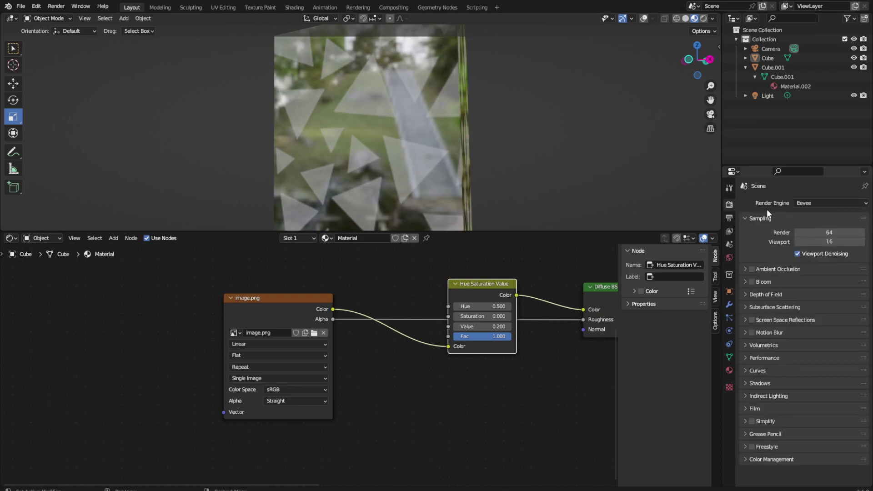
pyautogui.click(830, 208)
pyautogui.click(824, 233)
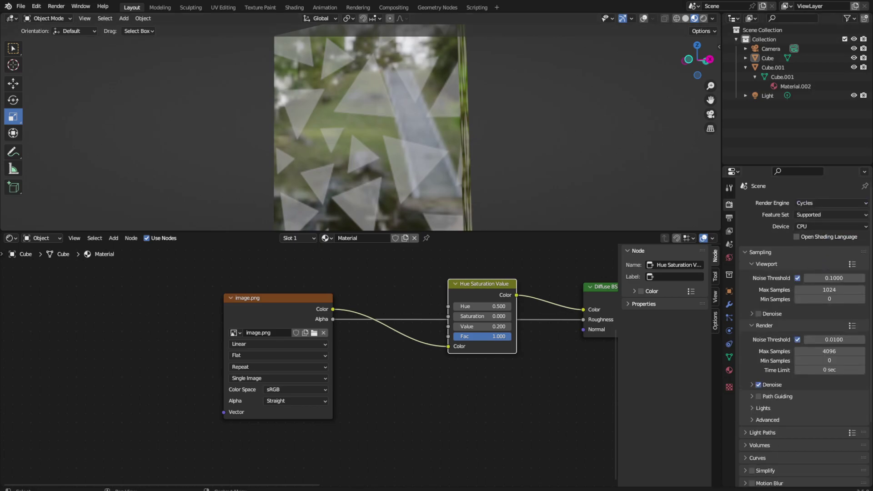
pyautogui.click(703, 18)
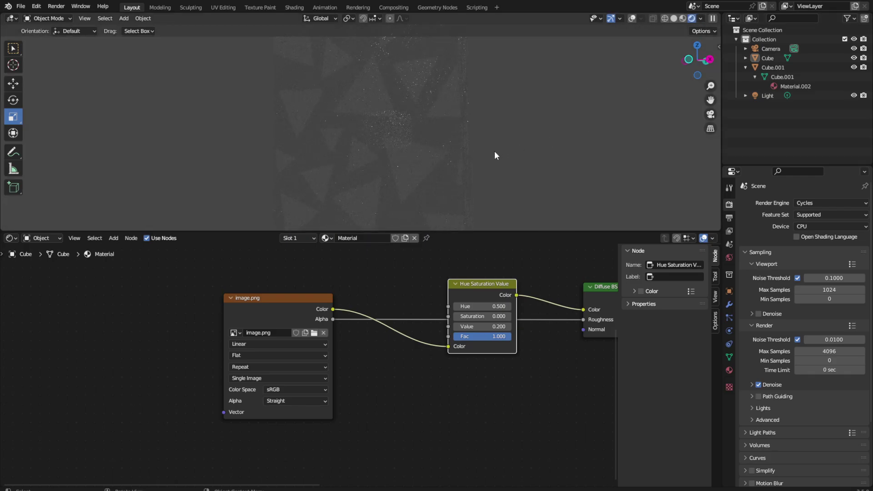
pyautogui.moveTo(495, 156); pyautogui.dragTo(458, 135, button='middle')
pyautogui.moveTo(402, 148); pyautogui.dragTo(428, 151, button='middle')
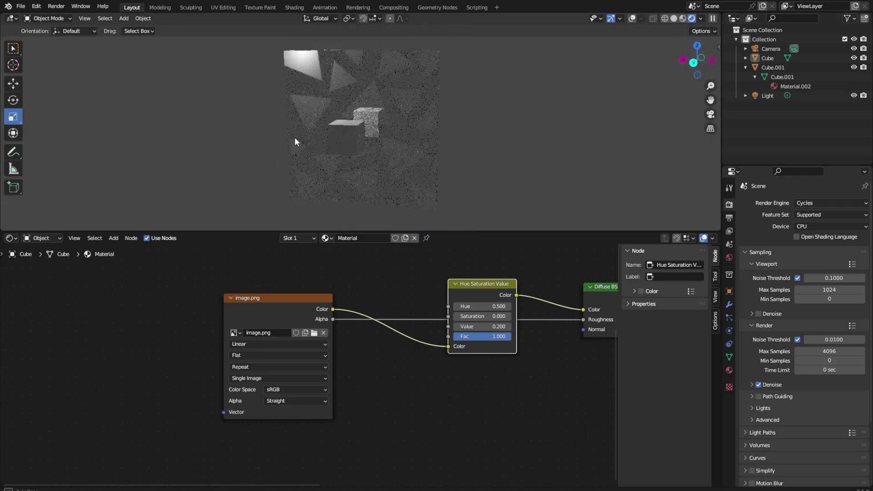
pyautogui.moveTo(301, 129)
pyautogui.mouseDown(button='middle')
pyautogui.moveTo(399, 149)
pyautogui.moveTo(506, 141)
pyautogui.moveTo(476, 119)
pyautogui.moveTo(415, 122)
pyautogui.mouseUp(button='middle')
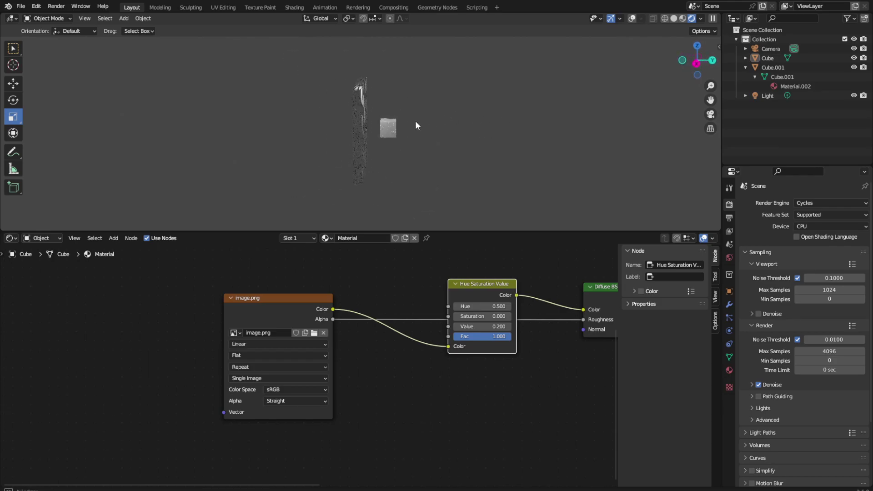
# Step: Return to Material Preview, face the panel edge-on, and select small cube Cube.001
pyautogui.click(682, 18)
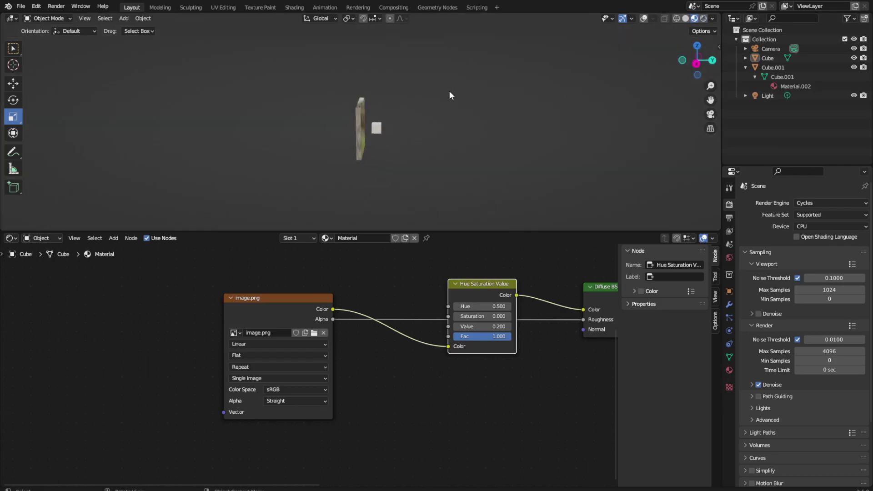
pyautogui.moveTo(448, 91)
pyautogui.mouseDown(button='middle')
pyautogui.moveTo(519, 57)
pyautogui.moveTo(261, 83)
pyautogui.moveTo(418, 75)
pyautogui.moveTo(383, 139)
pyautogui.mouseUp(button='middle')
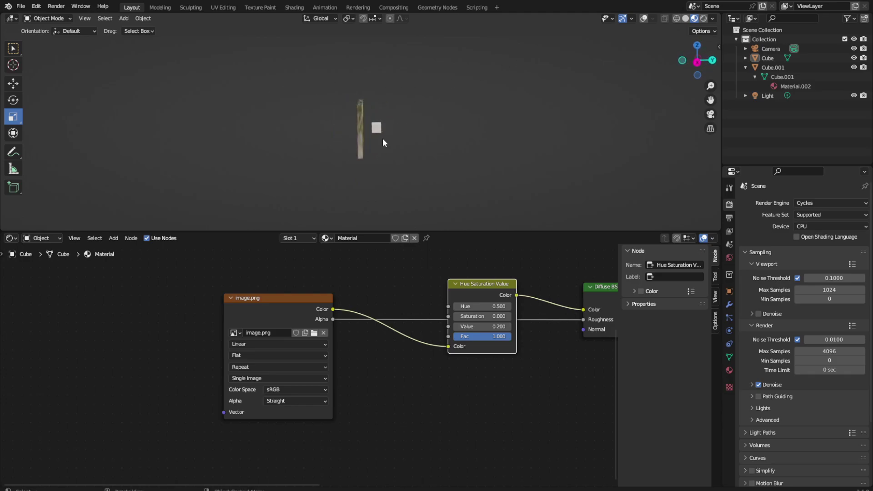
pyautogui.click(377, 127)
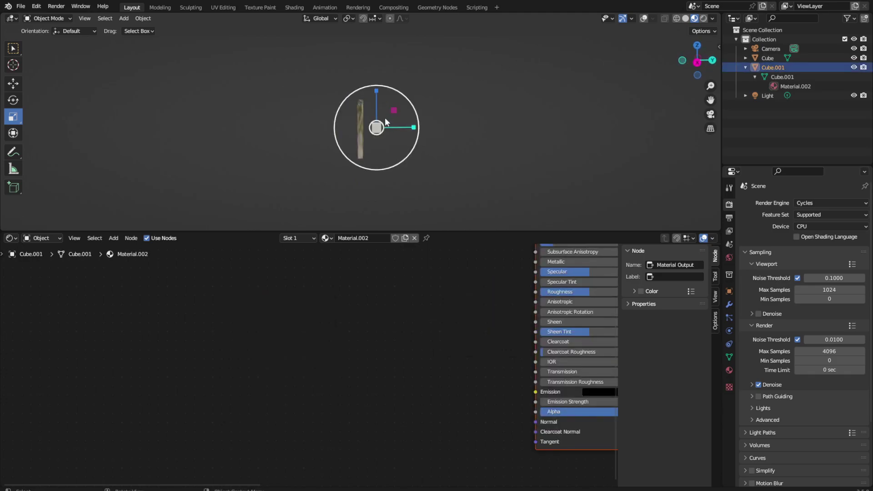
# Step: Duplicate the small cube as Cube.002 and slide it along the Y axis
pyautogui.hotkey('shift', 'd')
pyautogui.rightClick(385, 117)
pyautogui.click(12, 83)
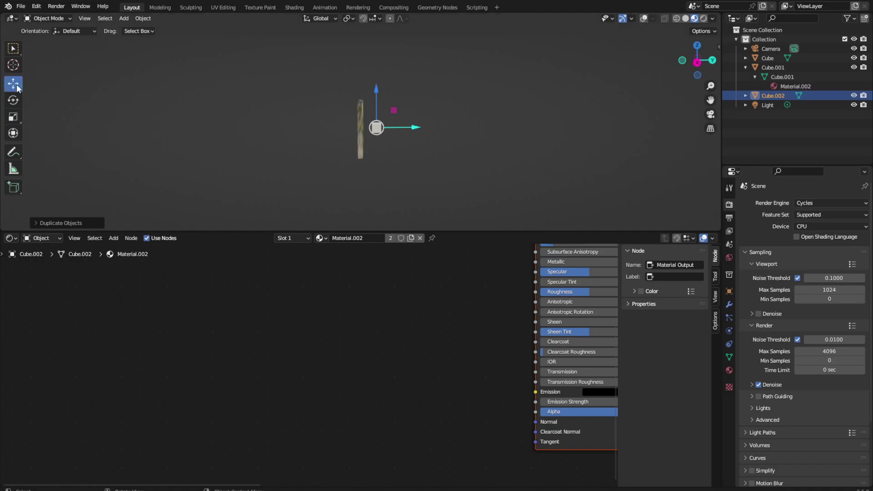
pyautogui.moveTo(403, 130)
pyautogui.mouseDown()
pyautogui.moveTo(295, 126)
pyautogui.moveTo(376, 127)
pyautogui.mouseUp()
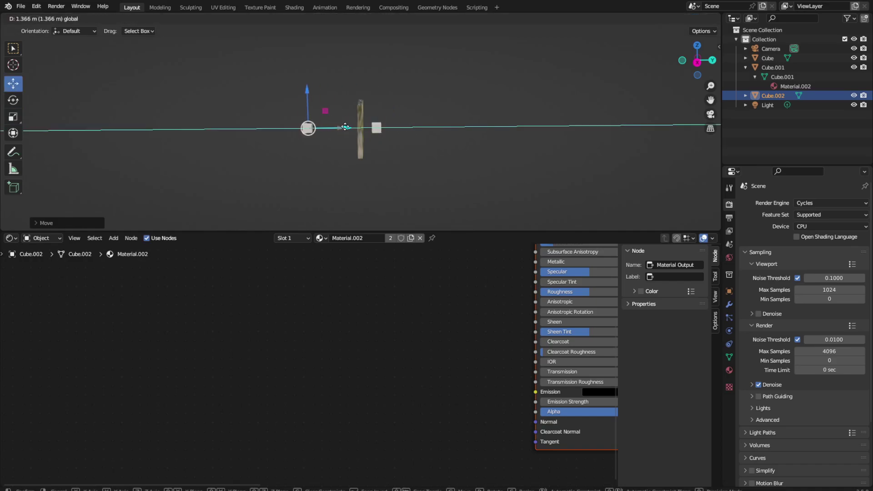
# Step: Preview the scene in Cycles rendered shading from an angled view
pyautogui.scroll(5, 436, 118)
pyautogui.moveTo(454, 96); pyautogui.dragTo(435, 110, button='middle')
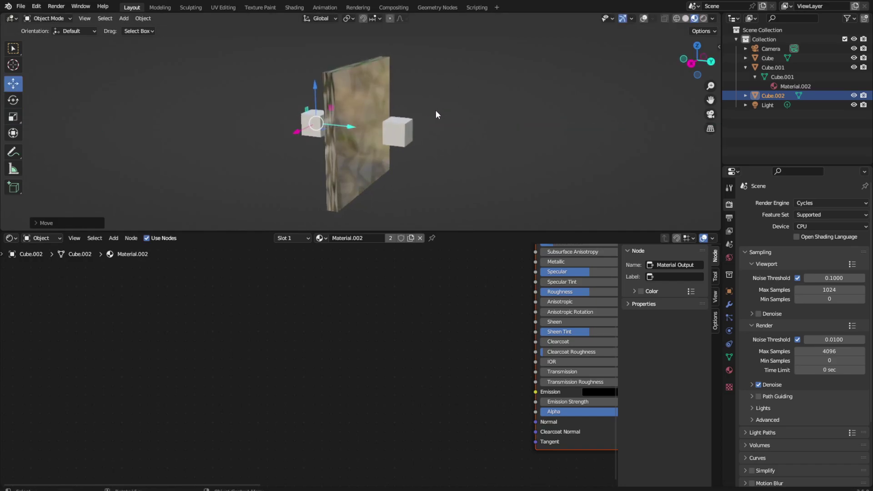
pyautogui.click(704, 19)
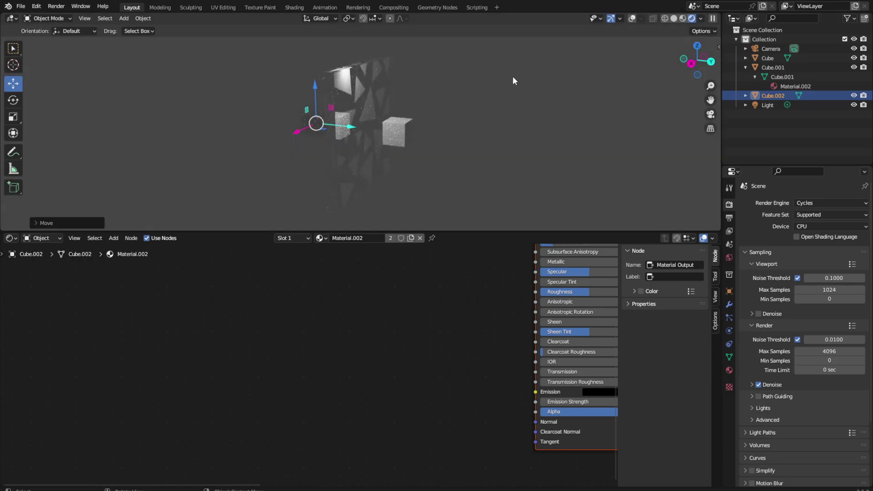
pyautogui.moveTo(512, 76); pyautogui.dragTo(454, 70, button='middle')
pyautogui.moveTo(387, 84); pyautogui.dragTo(401, 81, button='middle')
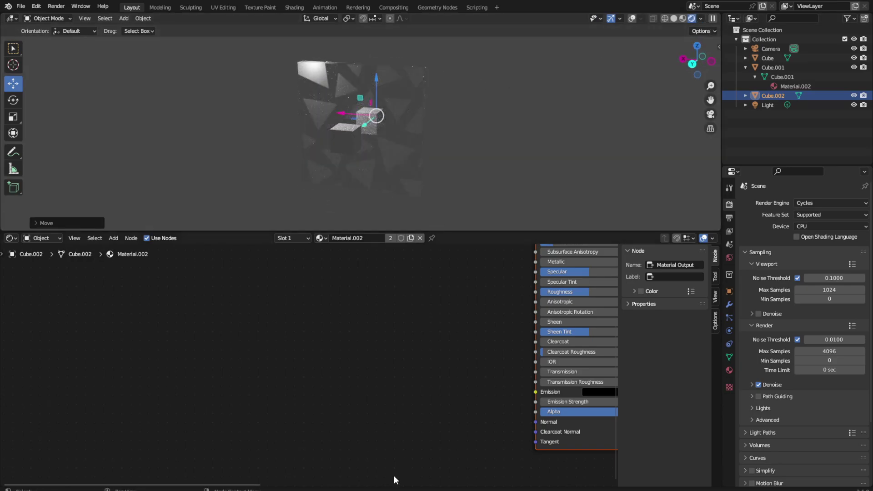
pyautogui.scroll(-2, 448, 370)
pyautogui.scroll(-1, 424, 353)
# Step: Lower the panel's Glass BSDF IOR to 0.200, then select Cube.001
pyautogui.click(327, 72)
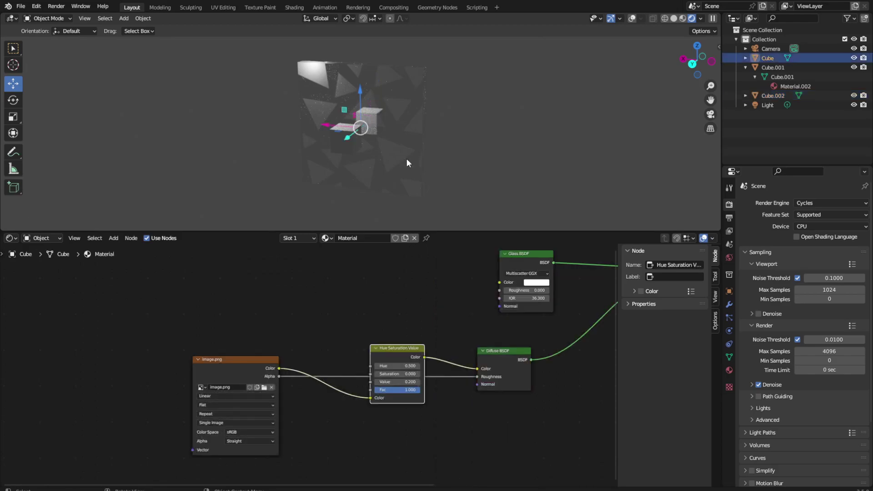
pyautogui.moveTo(406, 159)
pyautogui.mouseDown(button='middle')
pyautogui.moveTo(496, 122)
pyautogui.moveTo(552, 137)
pyautogui.mouseUp(button='middle')
pyautogui.click(484, 103)
pyautogui.scroll(2, 387, 91)
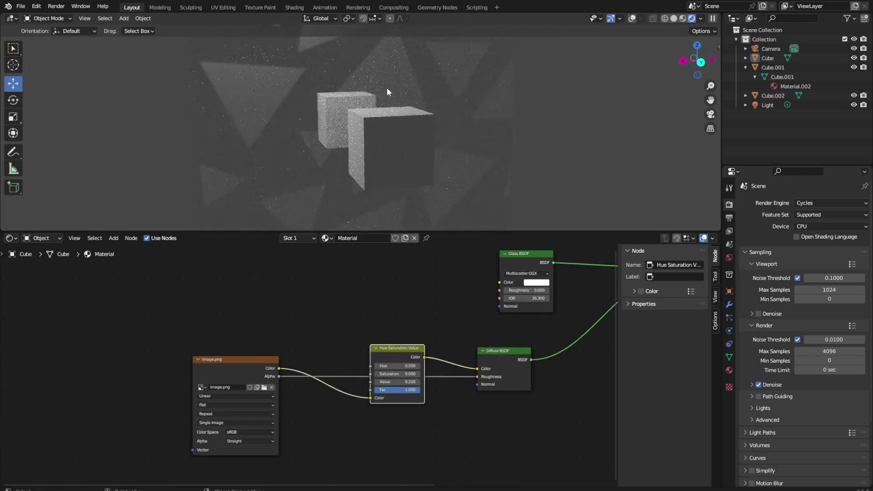
pyautogui.moveTo(532, 297); pyautogui.dragTo(509, 298)
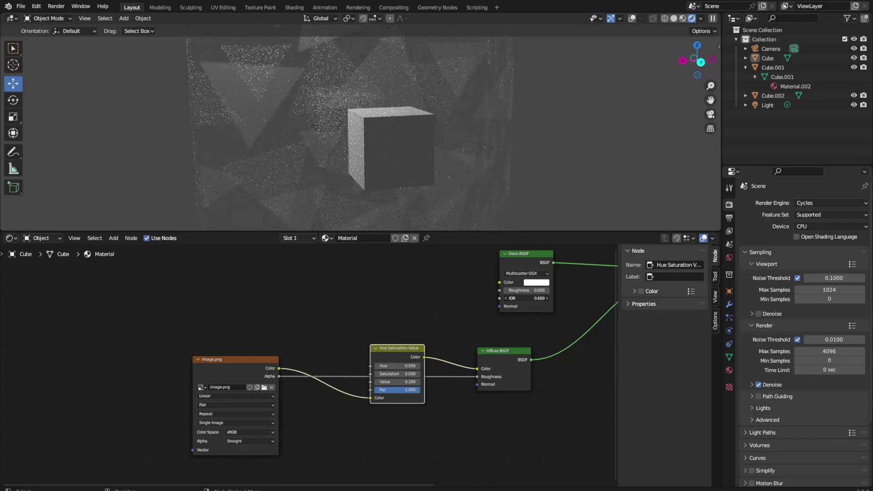
pyautogui.moveTo(523, 298); pyautogui.dragTo(532, 298)
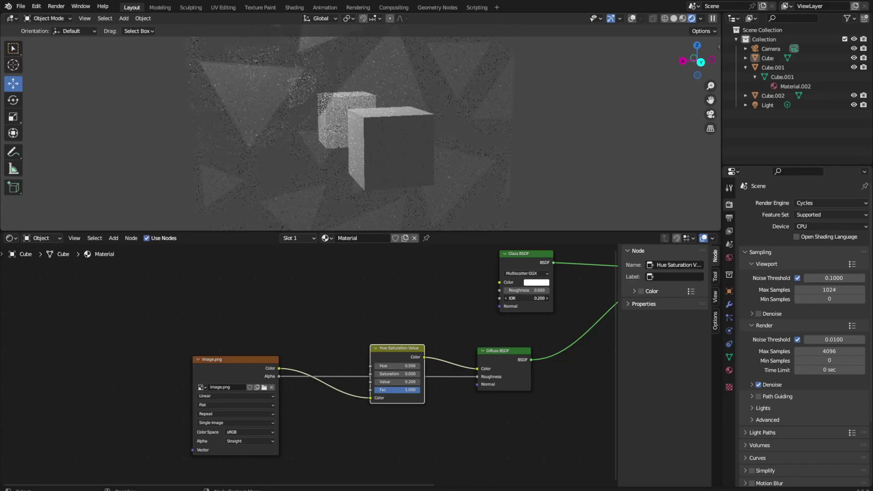
pyautogui.moveTo(607, 188); pyautogui.dragTo(542, 141, button='middle')
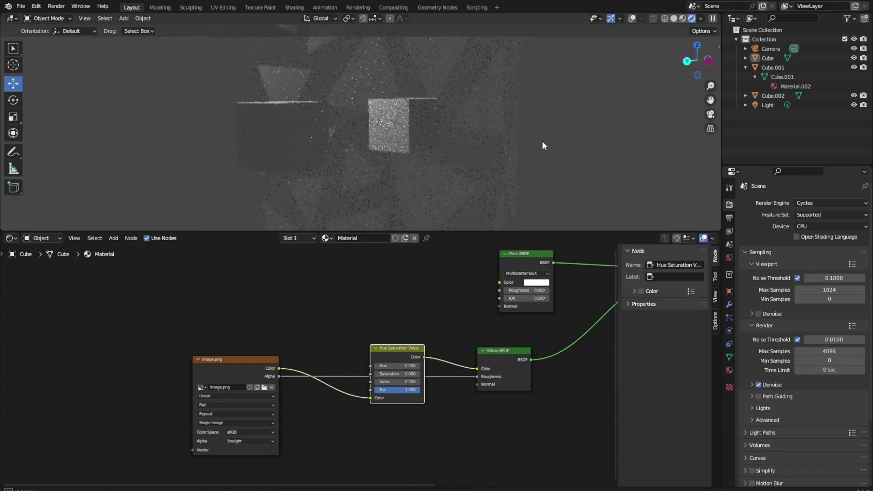
pyautogui.click(310, 151)
# Step: Delete the original small cube Cube.001
pyautogui.rightClick(311, 152)
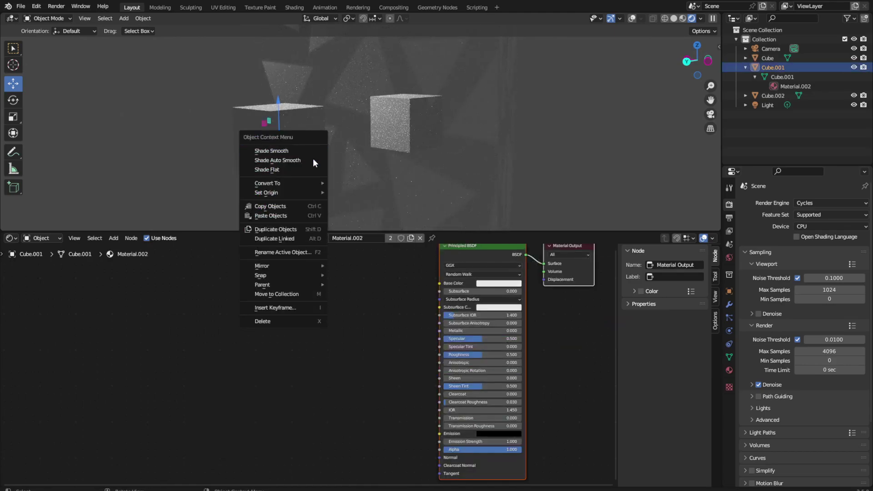
pyautogui.click(258, 322)
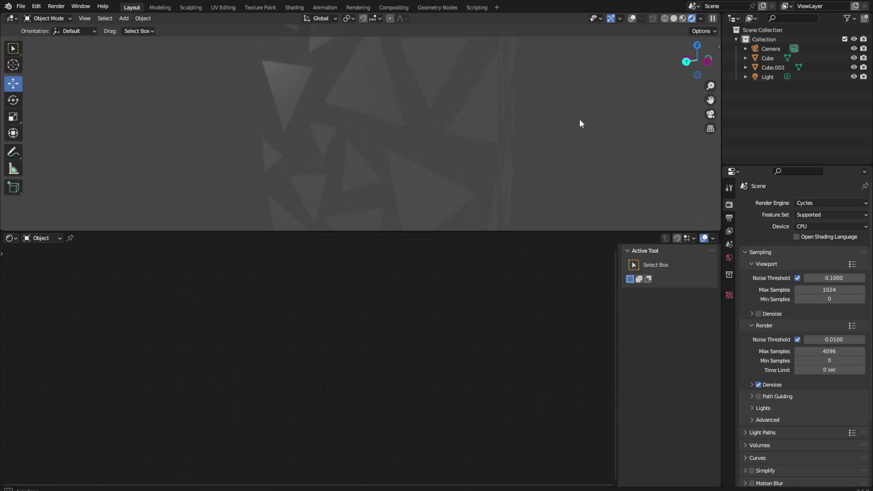
pyautogui.moveTo(512, 118); pyautogui.dragTo(560, 121, button='middle')
# Step: Set the panel's Glass BSDF IOR to 225.200 and its distribution to GGX
pyautogui.click(428, 143)
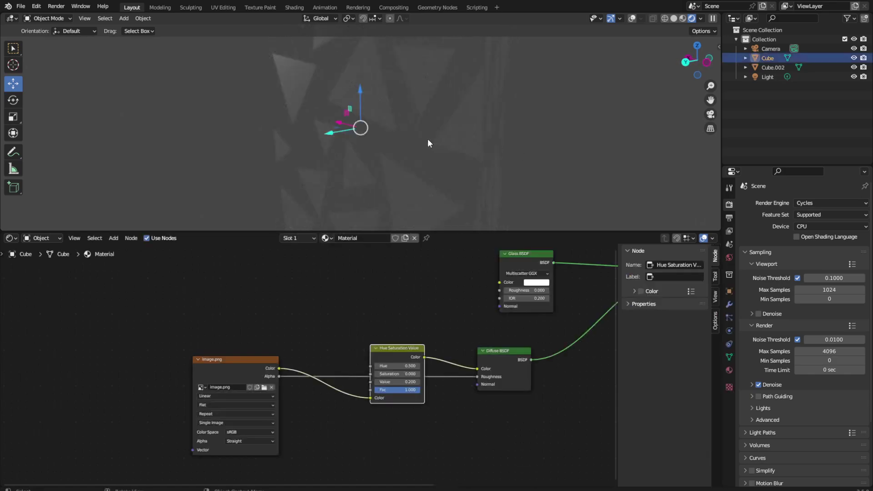
pyautogui.moveTo(527, 298); pyautogui.dragTo(500, 298)
pyautogui.moveTo(527, 299); pyautogui.dragTo(550, 298)
pyautogui.click(530, 273)
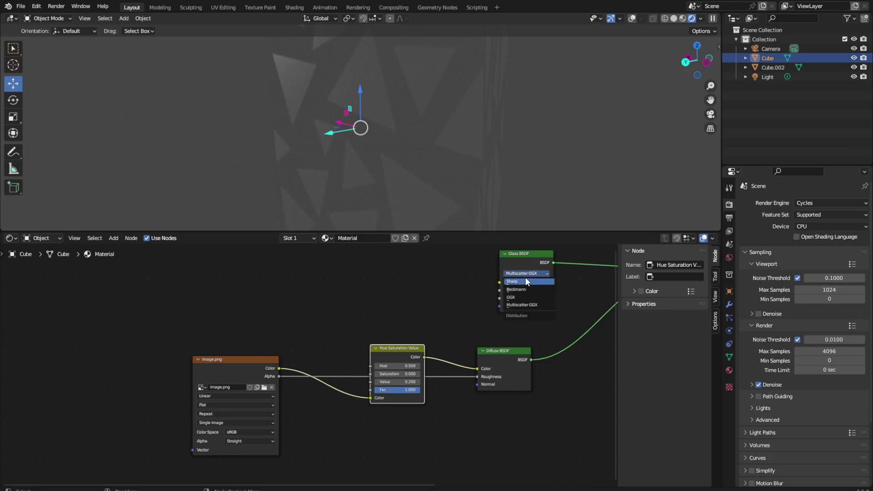
pyautogui.click(528, 281)
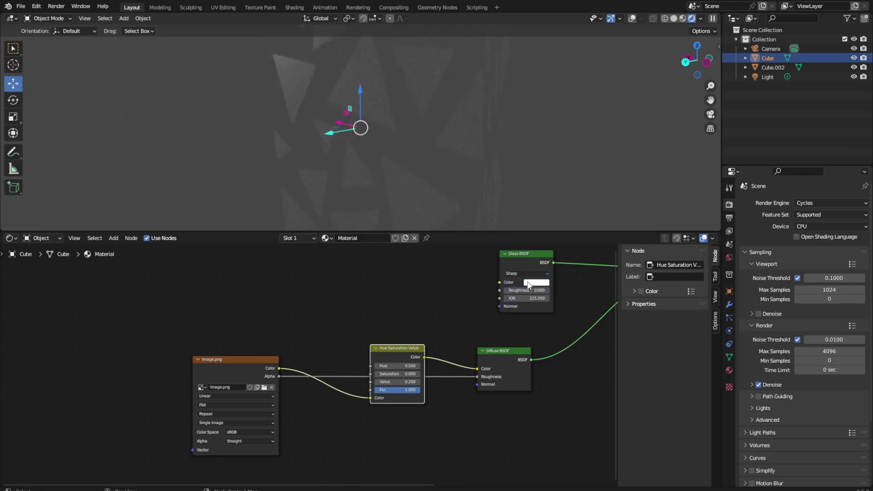
pyautogui.click(527, 274)
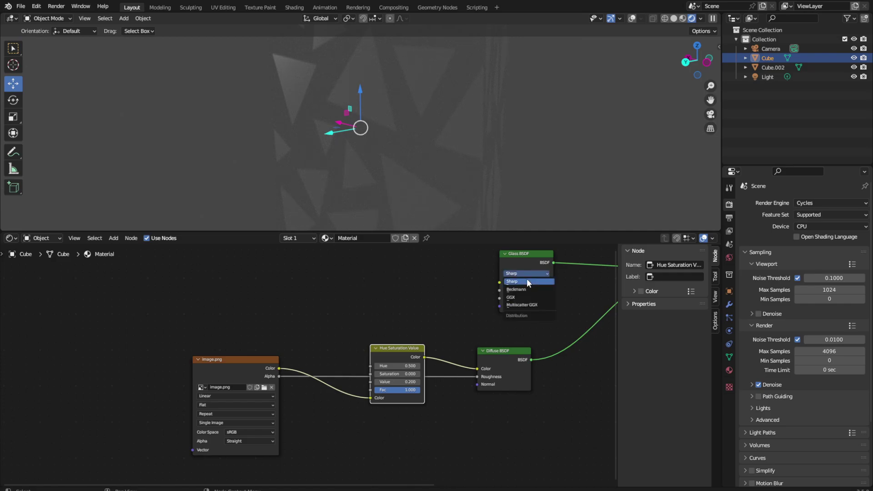
pyautogui.click(527, 294)
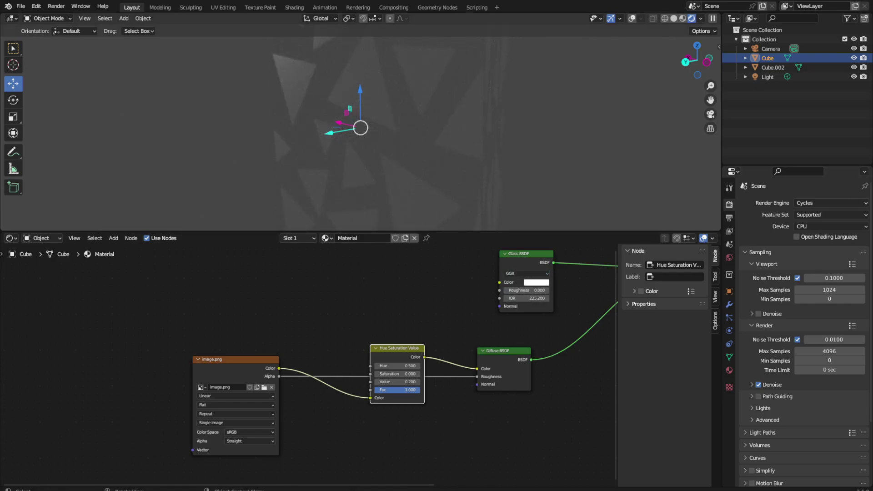
# Step: Deselect the panel and save the blend file
pyautogui.click(609, 126)
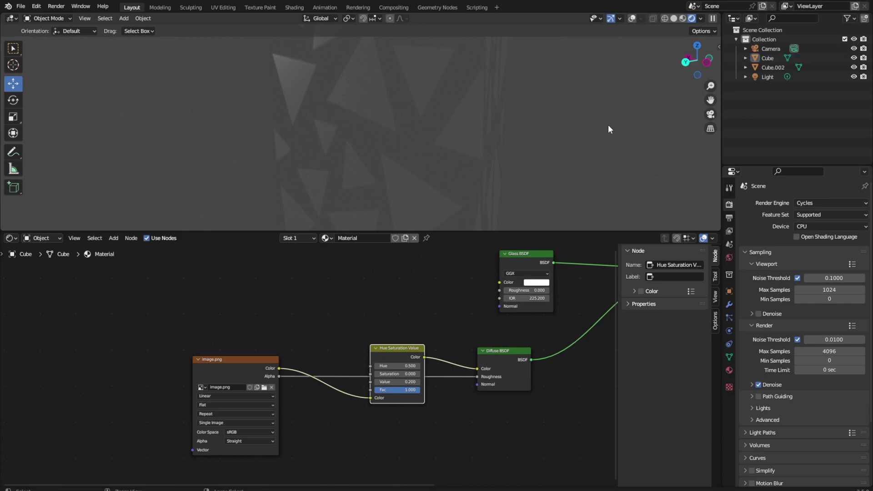
pyautogui.press('i')
pyautogui.press('Escape')
pyautogui.hotkey('ctrl', 's')
pyautogui.click(113, 238)
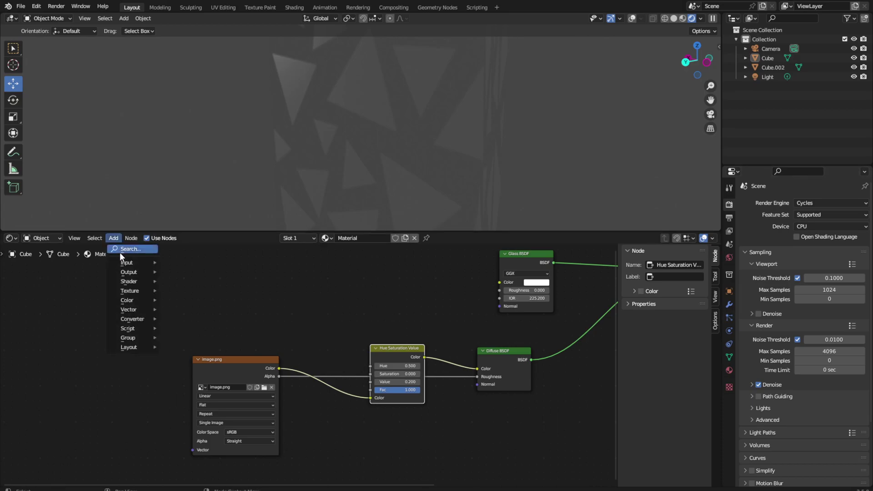
pyautogui.click(682, 18)
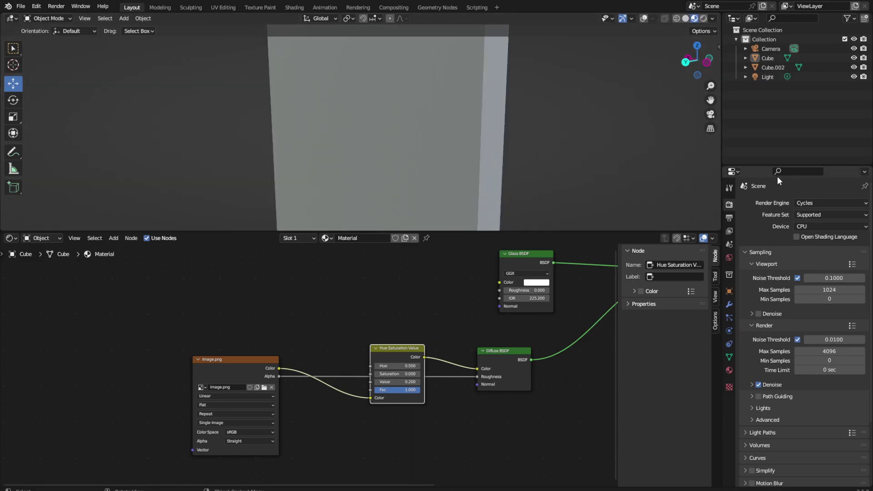
pyautogui.click(826, 203)
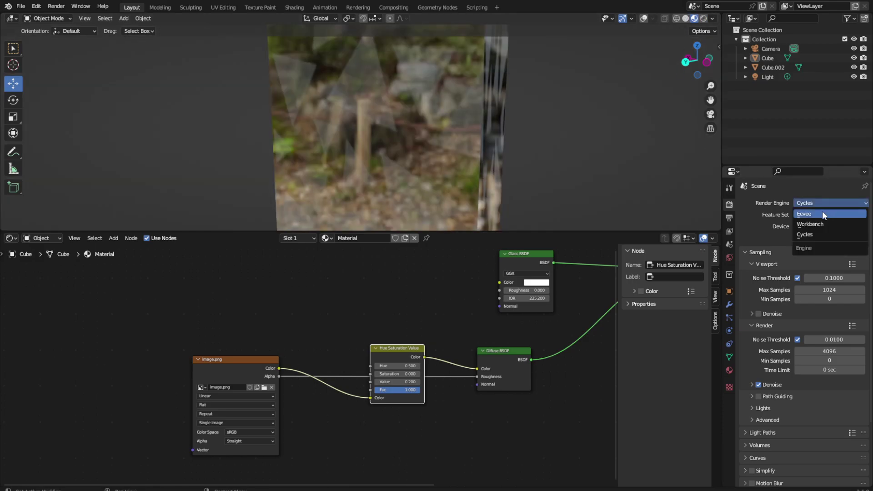
pyautogui.click(822, 211)
pyautogui.moveTo(551, 124); pyautogui.dragTo(572, 130, button='middle')
pyautogui.scroll(-3, 540, 139)
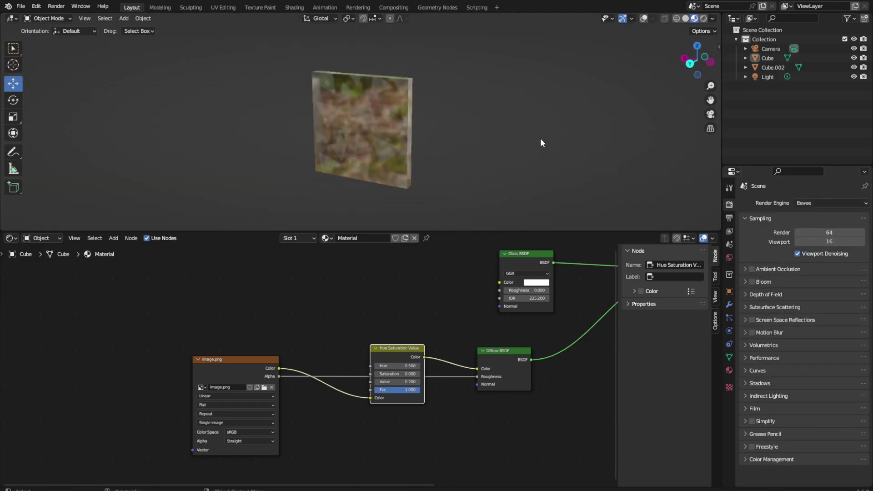
pyautogui.click(123, 19)
pyautogui.moveTo(137, 29)
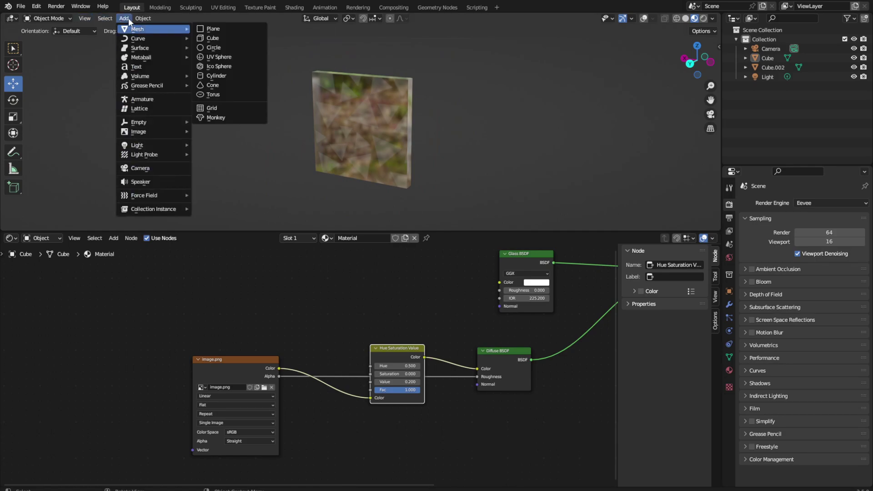
pyautogui.click(115, 239)
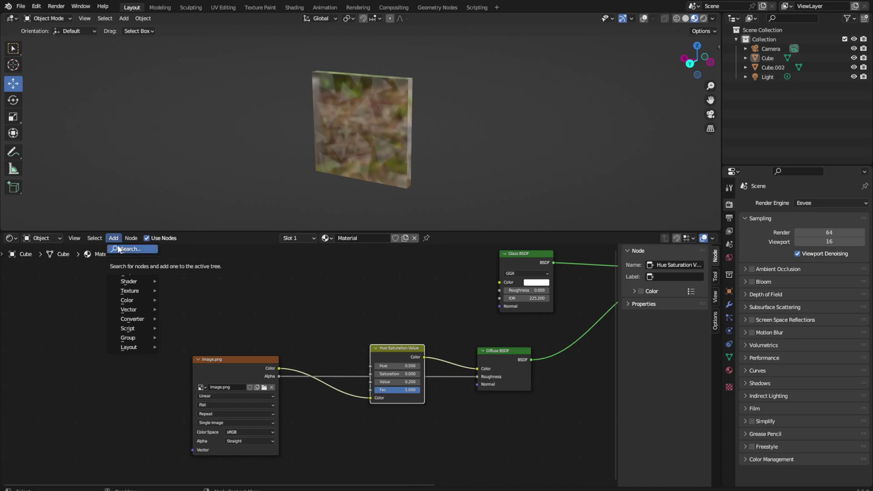
pyautogui.press('Escape')
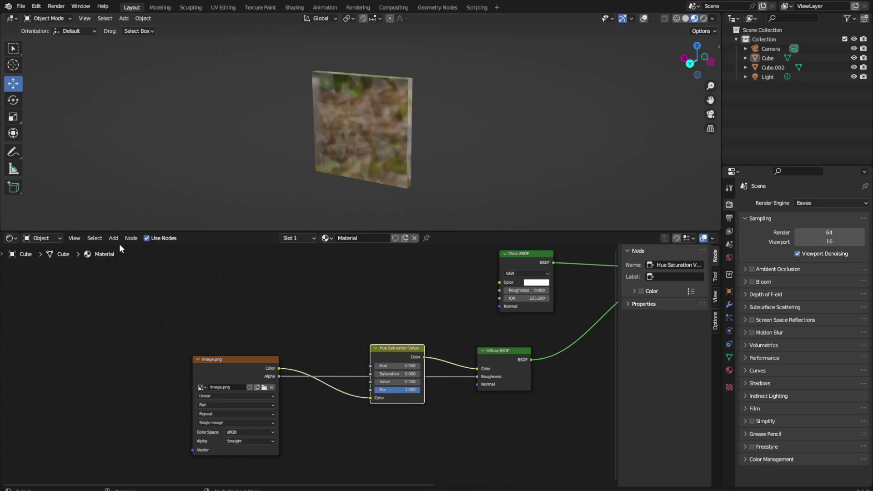
pyautogui.click(115, 238)
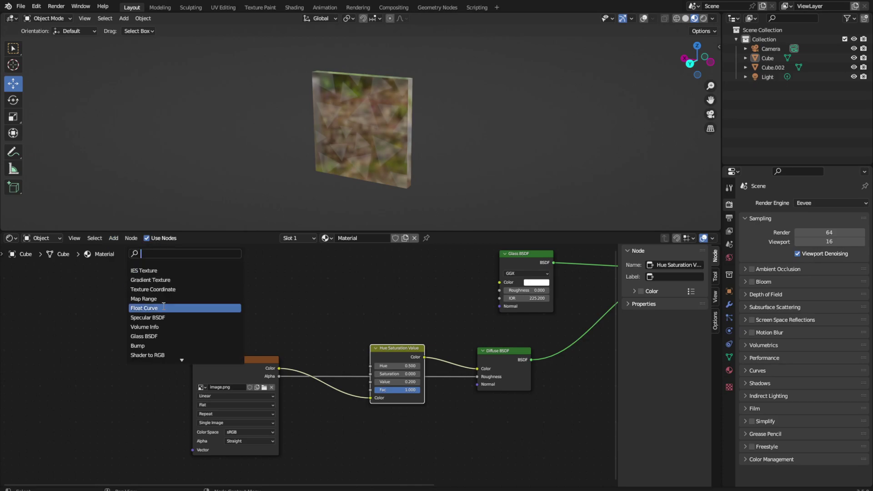
pyautogui.write('tr')
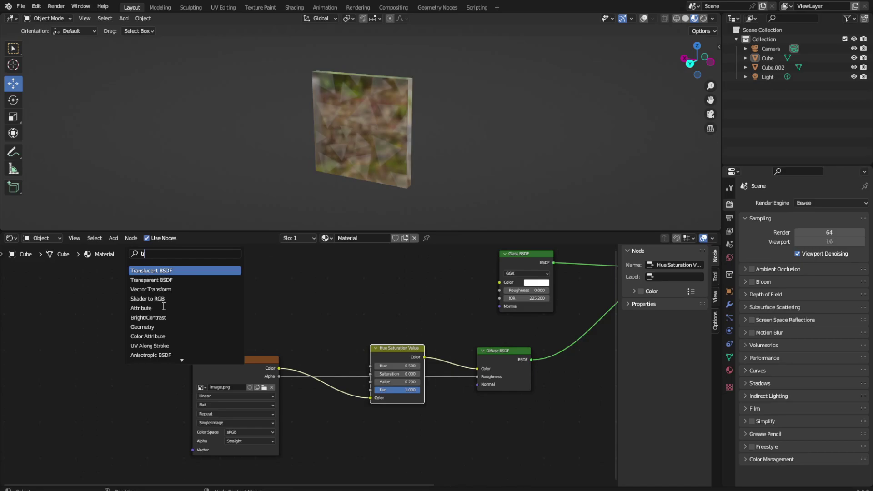
pyautogui.write('ans')
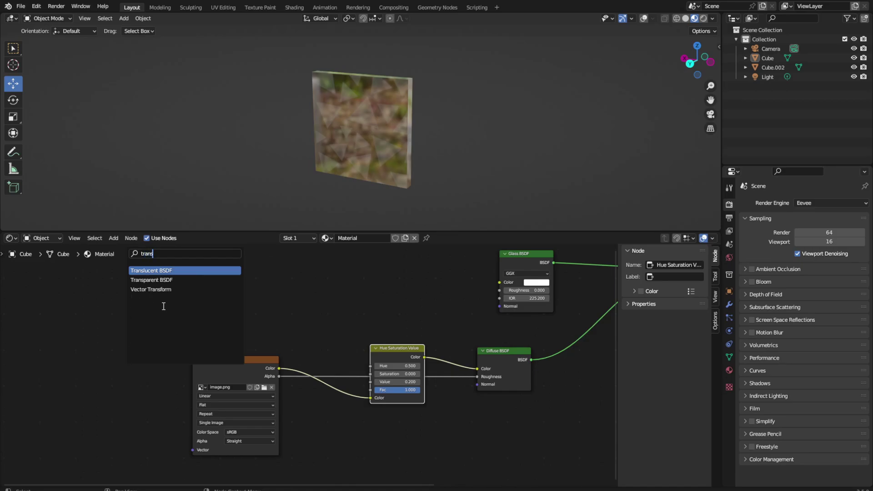
pyautogui.write('mi')
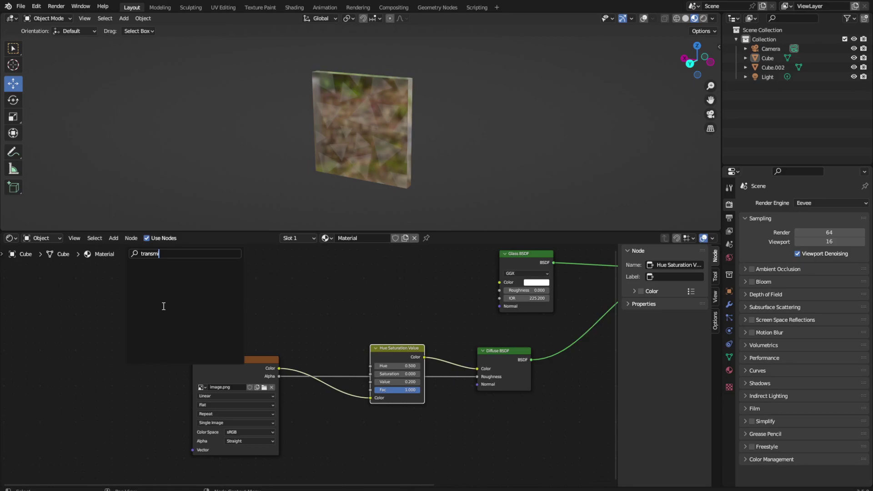
pyautogui.write('issio')
pyautogui.press('Escape')
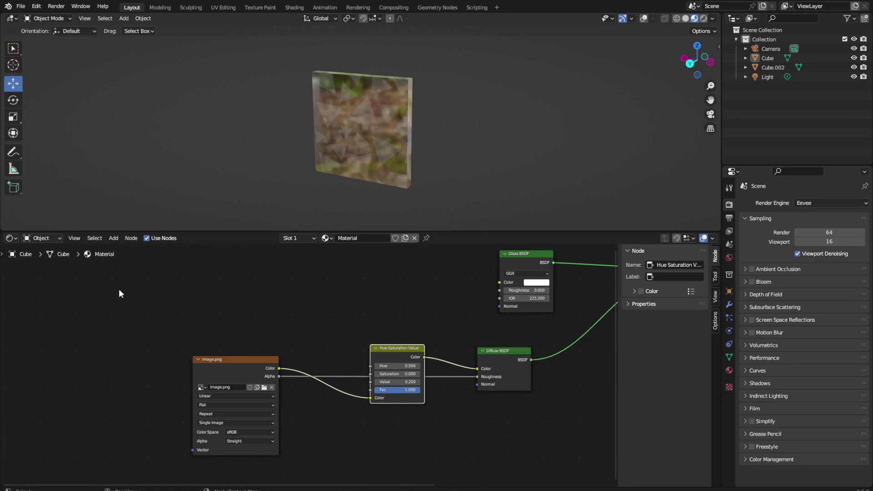
pyautogui.click(114, 238)
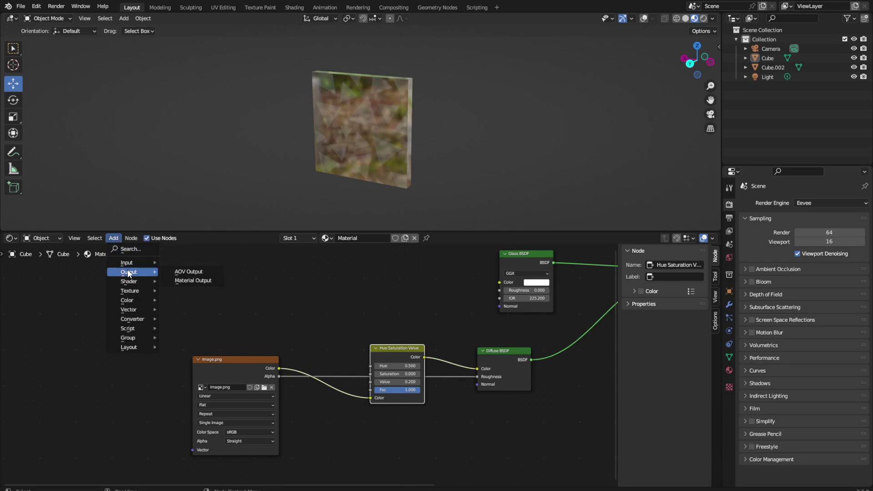
pyautogui.moveTo(129, 281)
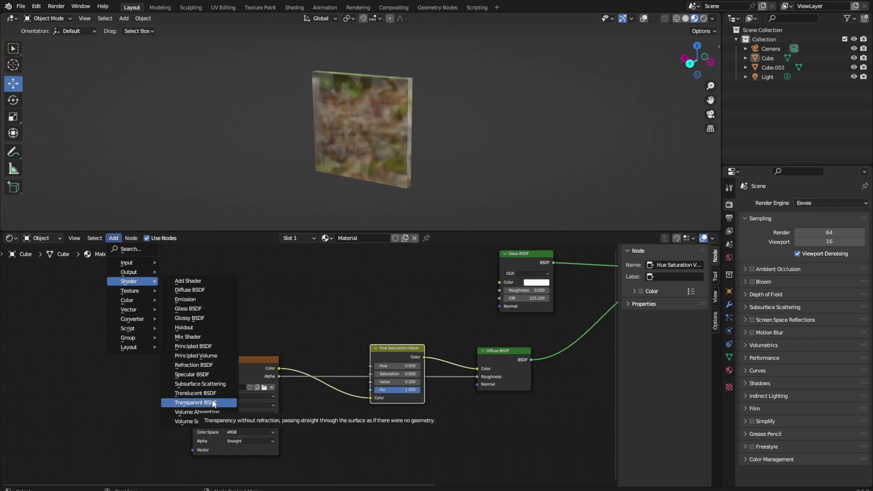
pyautogui.click(201, 337)
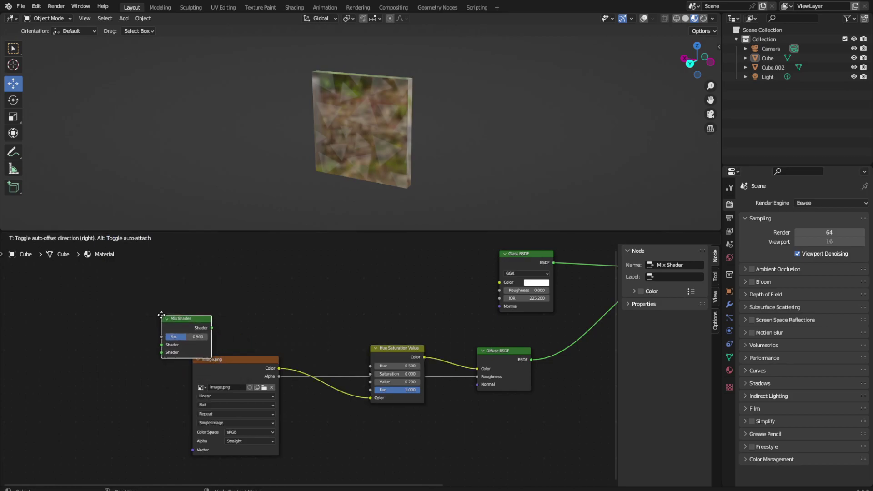
pyautogui.click(149, 290)
pyautogui.rightClick(161, 304)
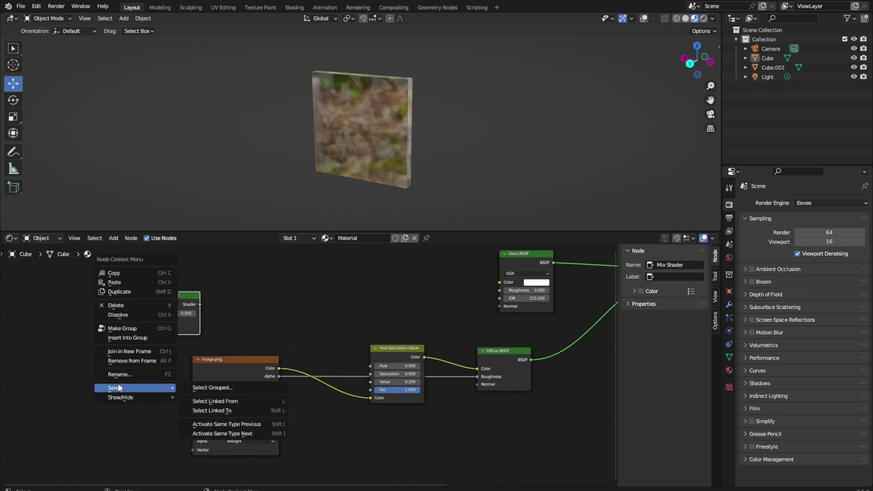
pyautogui.click(130, 305)
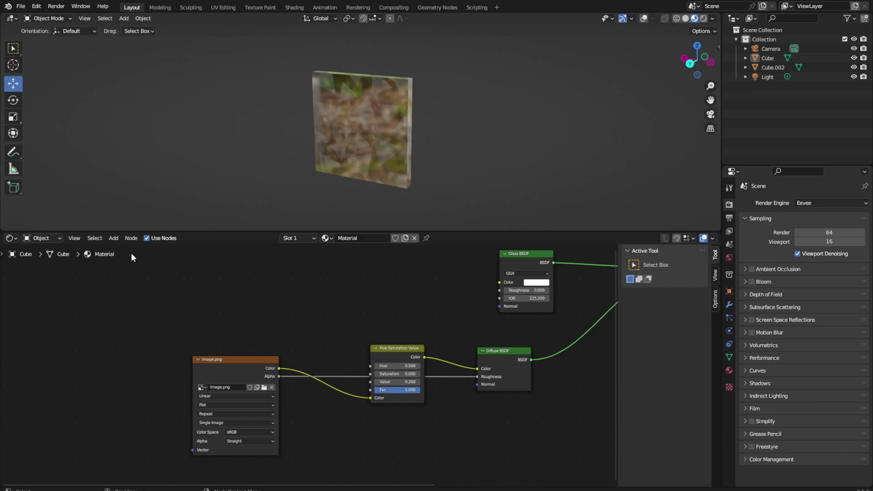
# Step: Zoom out the Shader Editor, select all nodes of the panel's material, and copy them
pyautogui.click(113, 238)
pyautogui.scroll(-3, 363, 309)
pyautogui.scroll(-2, 483, 387)
pyautogui.scroll(-1, 475, 378)
pyautogui.press('a')
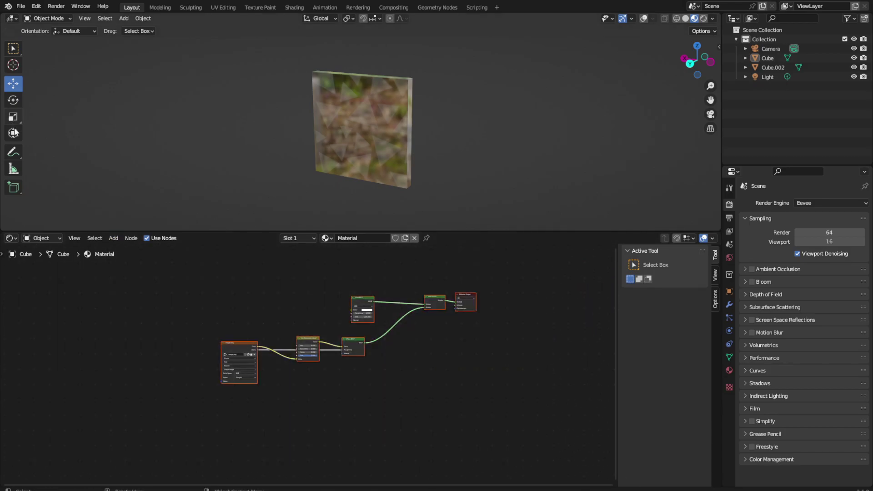
pyautogui.rightClick(294, 310)
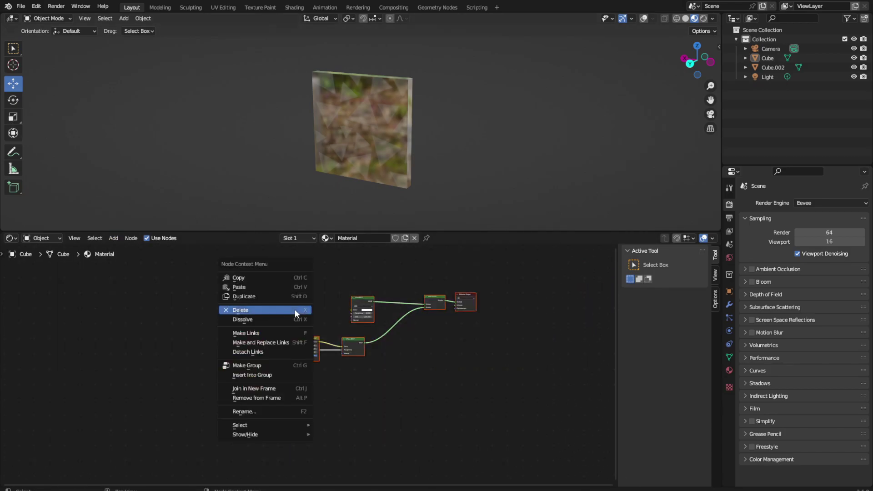
pyautogui.click(267, 276)
# Step: Give the panel a new material, Material.003, with Principled BSDF Transmission 1.000
pyautogui.click(405, 238)
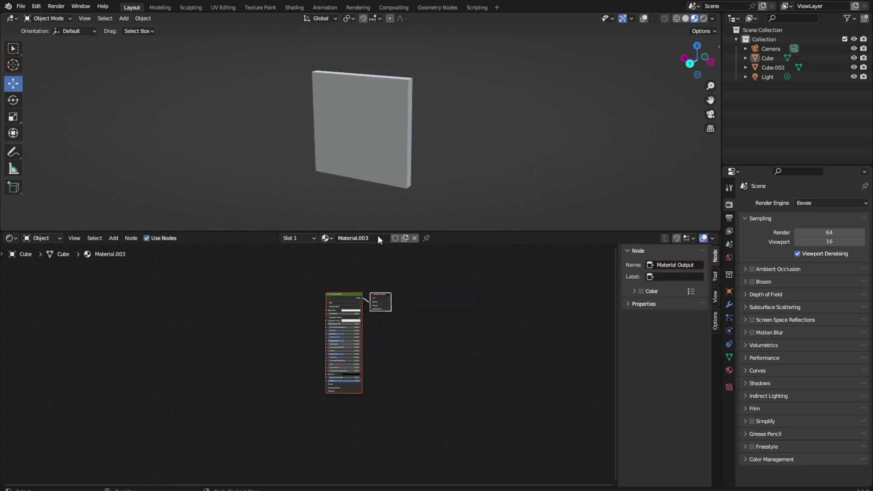
pyautogui.scroll(2, 300, 377)
pyautogui.scroll(2, 291, 368)
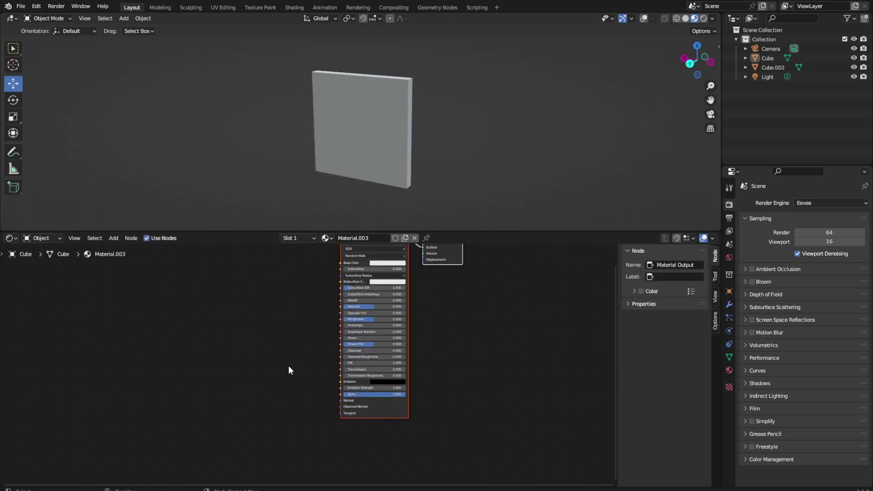
pyautogui.scroll(2, 292, 367)
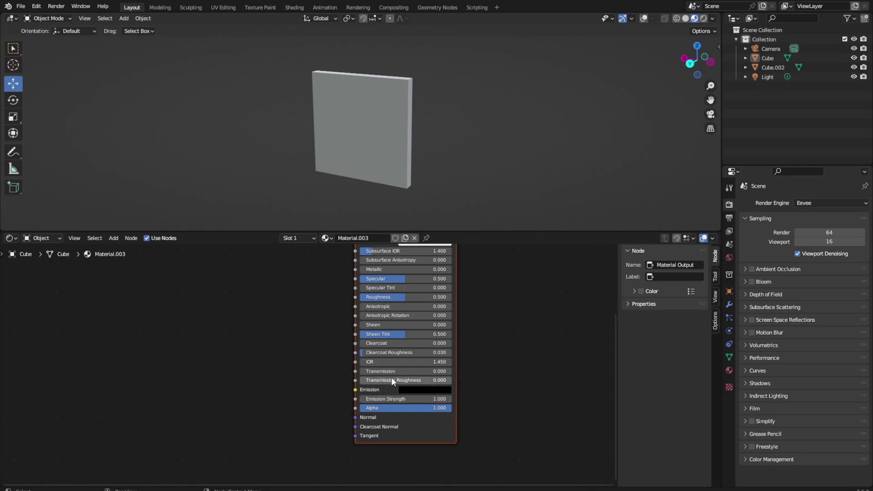
pyautogui.moveTo(411, 371); pyautogui.dragTo(450, 371)
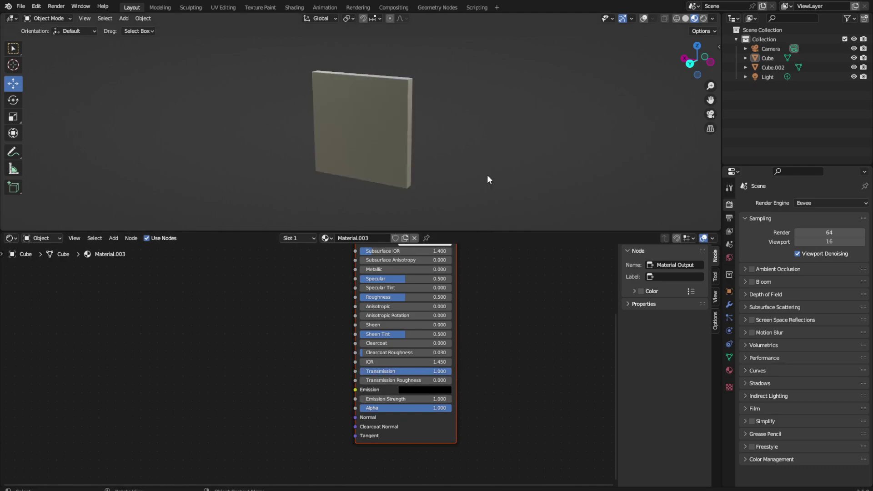
# Step: Preview the glassy panel in Rendered shading from a straight-on aligned view
pyautogui.click(703, 18)
pyautogui.press('ctrl+KP_1')
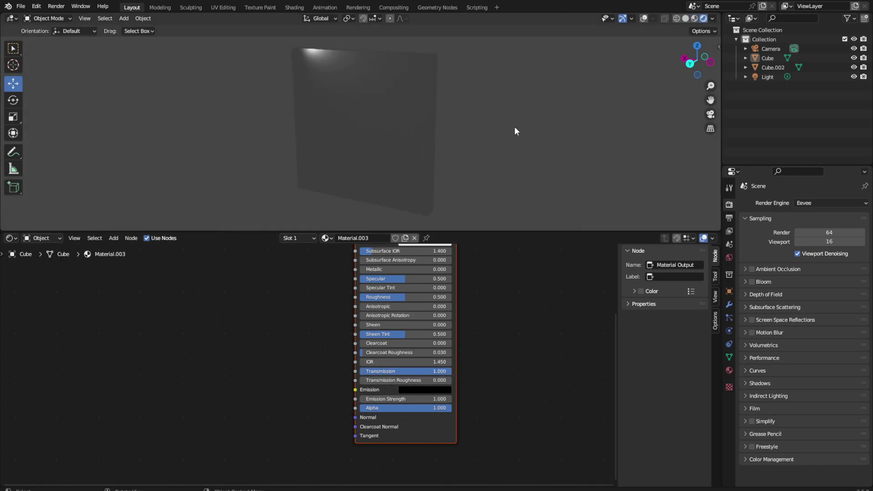
pyautogui.moveTo(516, 105); pyautogui.dragTo(493, 119, button='middle')
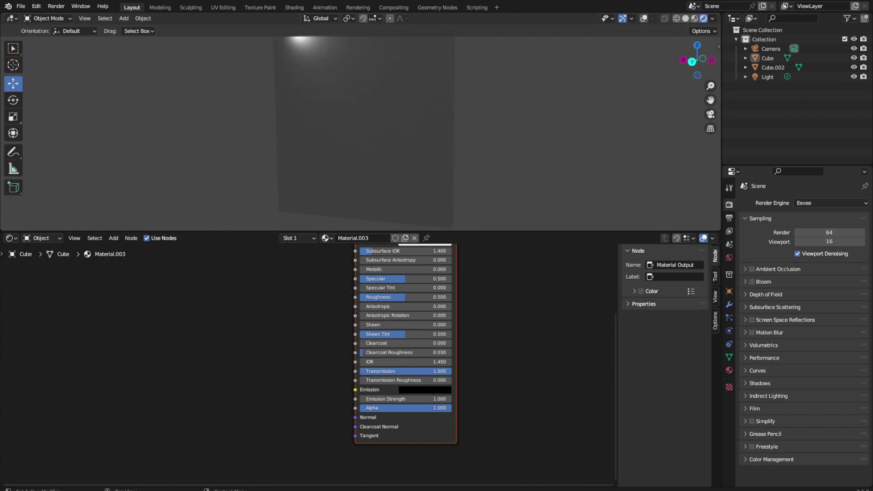
pyautogui.moveTo(525, 321); pyautogui.dragTo(434, 413, button='middle')
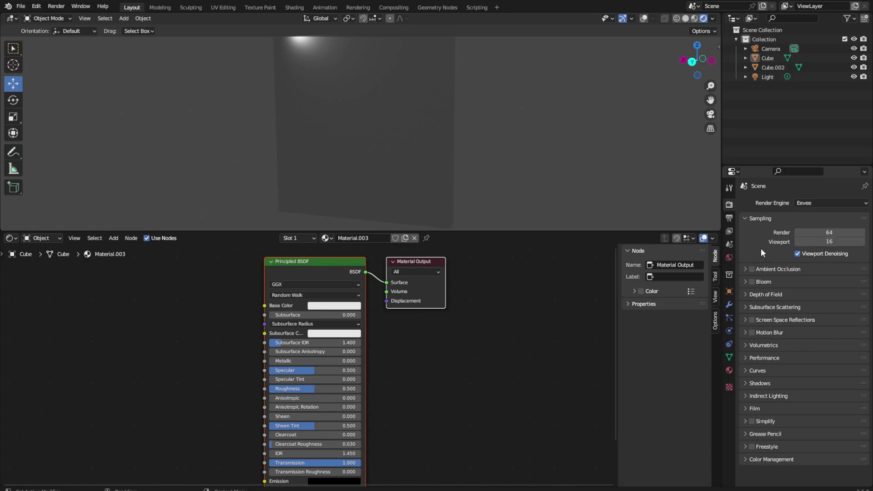
# Step: Set the render engine to Cycles and Roughness to 0.000, then save
pyautogui.click(832, 204)
pyautogui.click(825, 229)
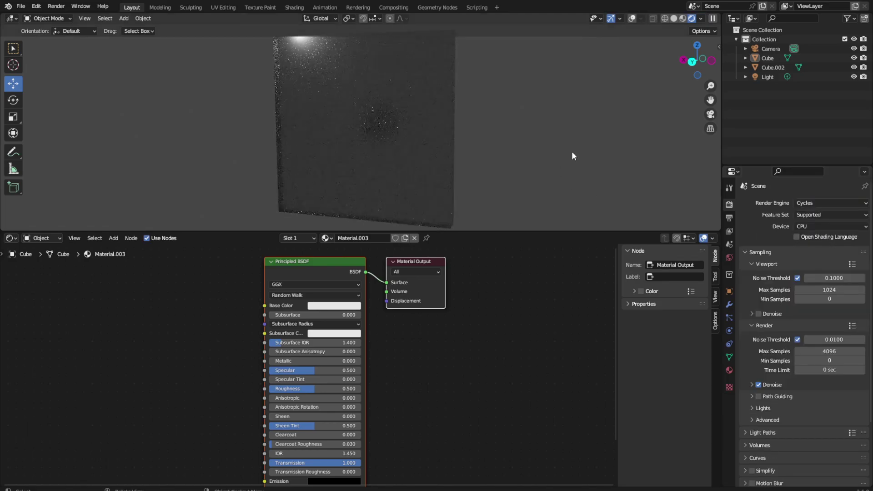
pyautogui.scroll(1, 526, 98)
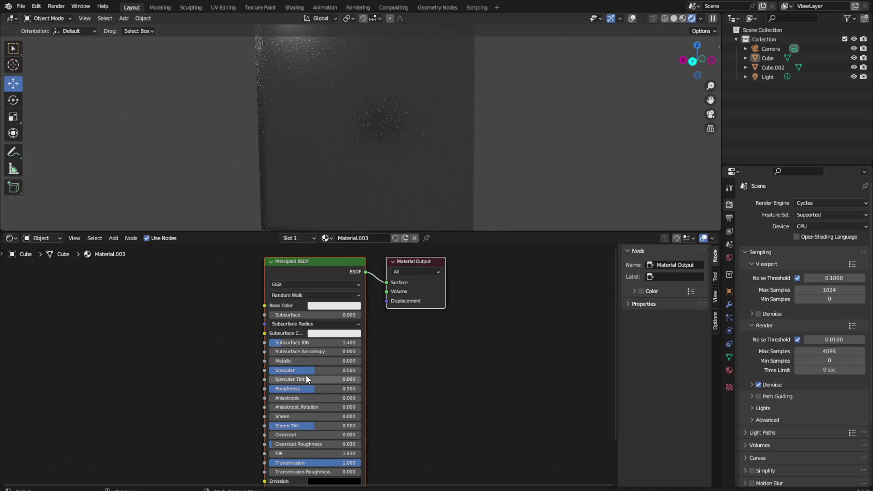
pyautogui.moveTo(314, 389); pyautogui.dragTo(308, 365)
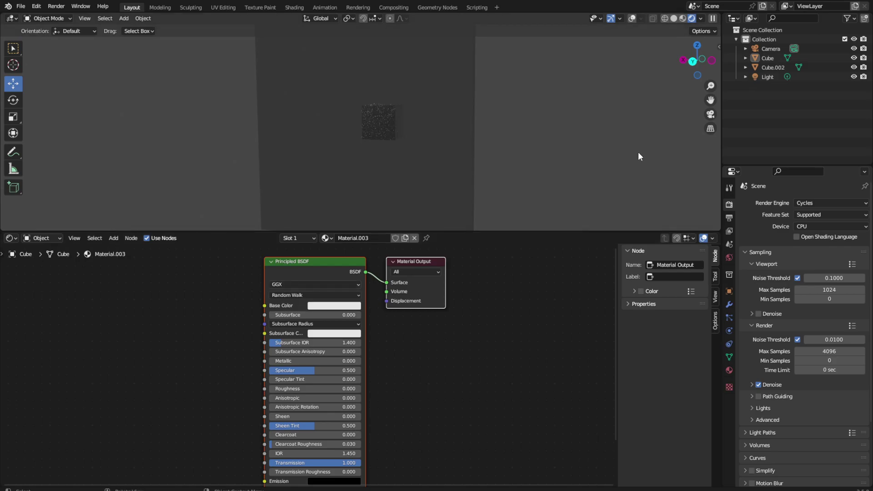
pyautogui.hotkey('ctrl', 's')
# Step: Spread out the material nodes and raise Base Color brightness to Value 1.000
pyautogui.moveTo(313, 271); pyautogui.dragTo(336, 270)
pyautogui.click(498, 364)
pyautogui.moveTo(428, 267); pyautogui.dragTo(572, 272)
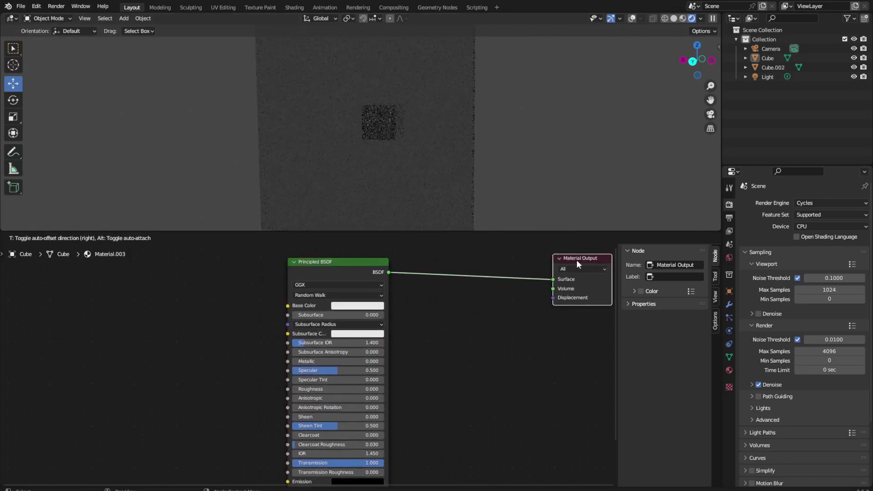
pyautogui.moveTo(369, 290); pyautogui.dragTo(230, 279)
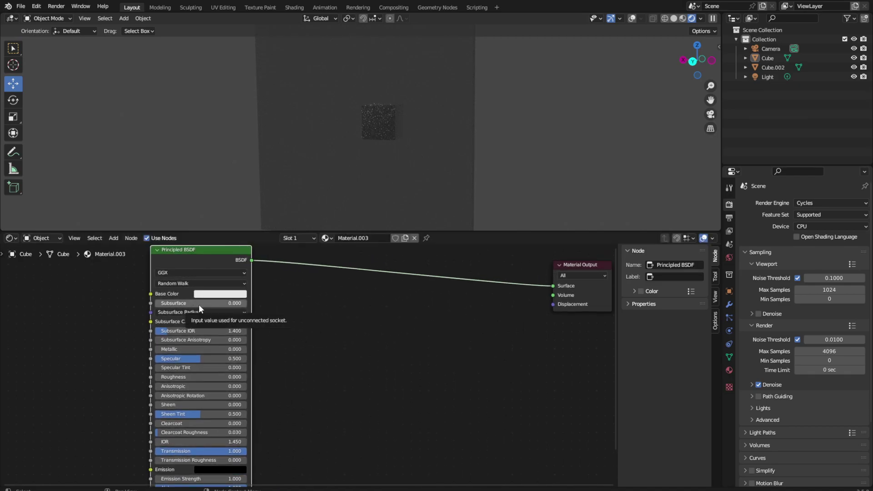
pyautogui.click(221, 295)
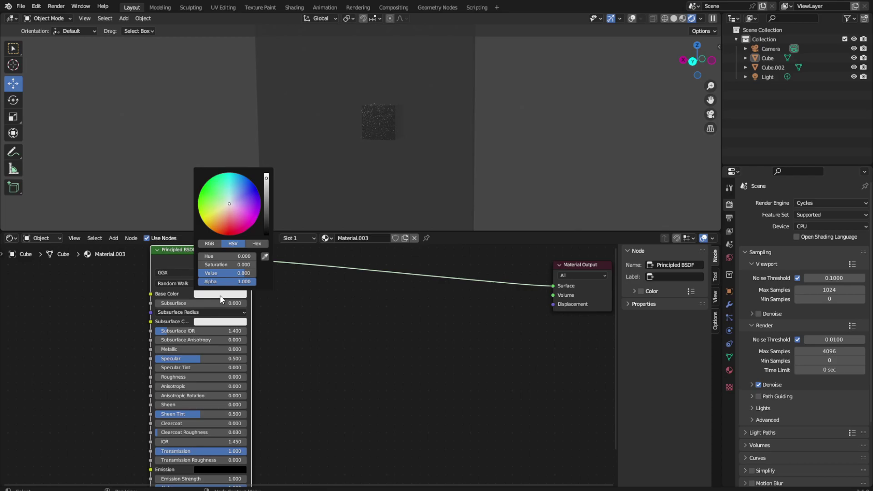
pyautogui.moveTo(233, 272); pyautogui.dragTo(248, 272)
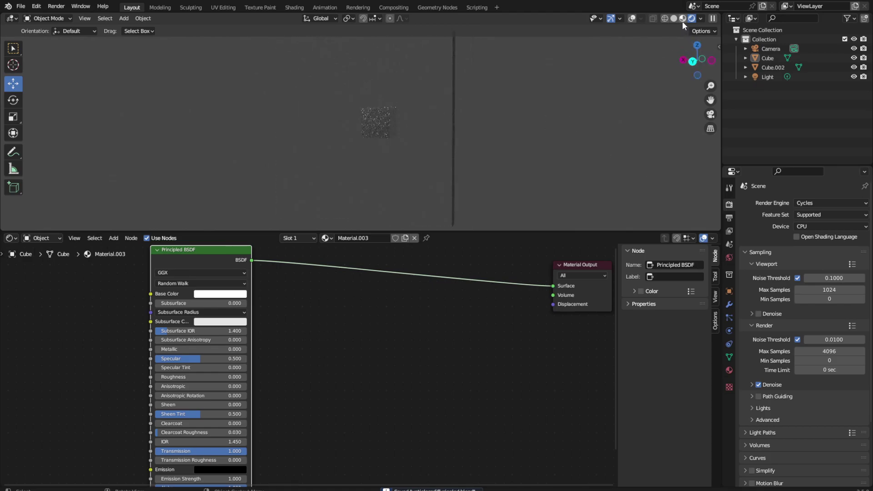
# Step: Switch the render engine to Eevee and back to Cycles, then use Material Preview
pyautogui.click(825, 202)
pyautogui.click(825, 214)
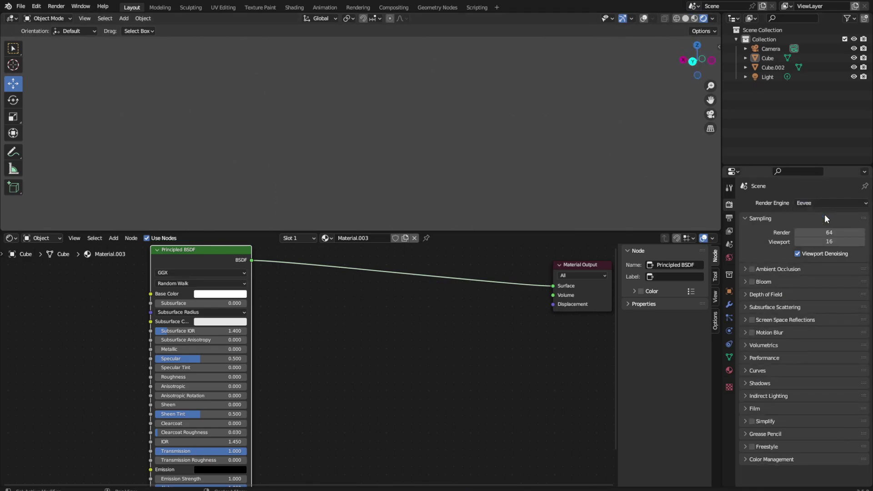
pyautogui.click(803, 203)
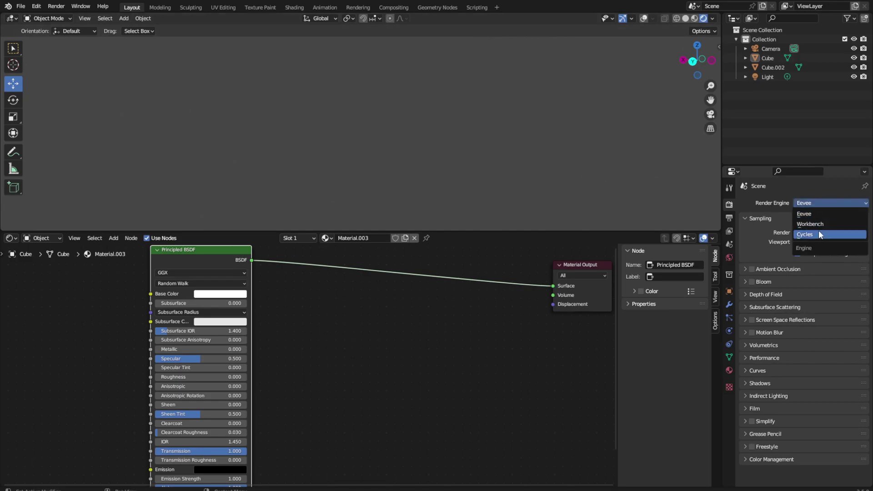
pyautogui.click(835, 228)
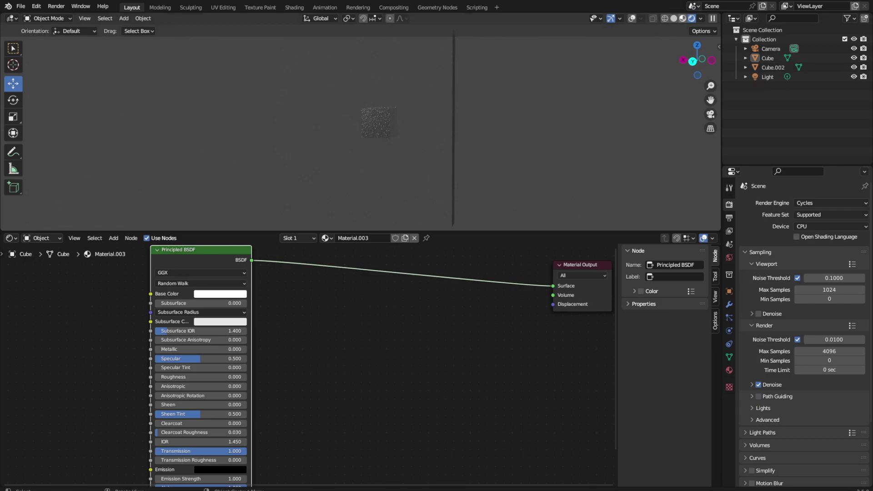
pyautogui.click(683, 19)
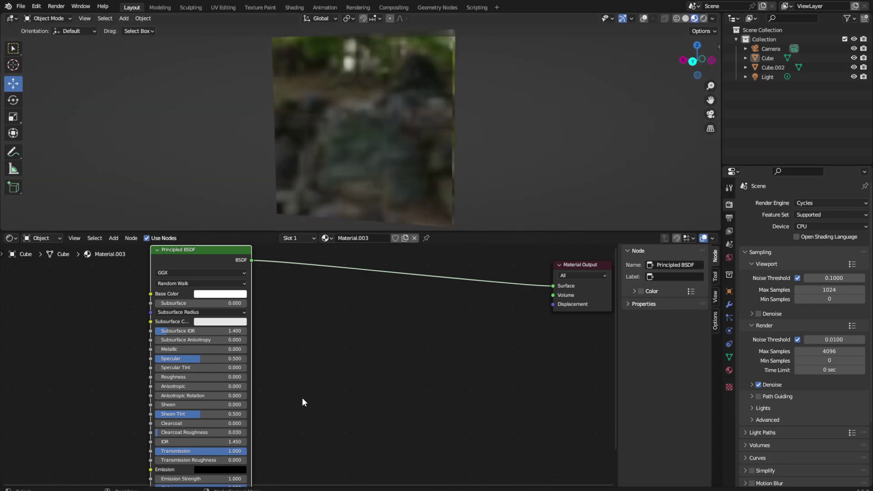
# Step: Paste the copied texture nodes and place them below the Principled BSDF
pyautogui.scroll(-3, 304, 395)
pyautogui.moveTo(317, 390); pyautogui.dragTo(352, 261, button='middle')
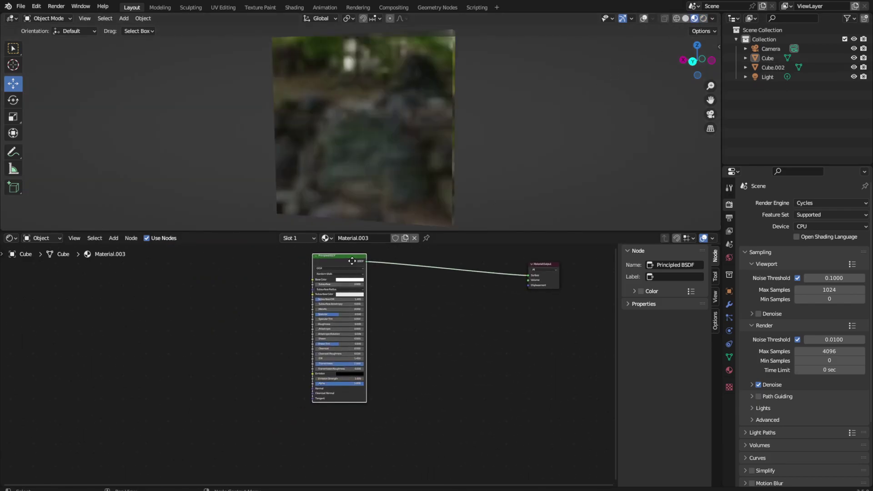
pyautogui.moveTo(352, 261); pyautogui.dragTo(412, 263)
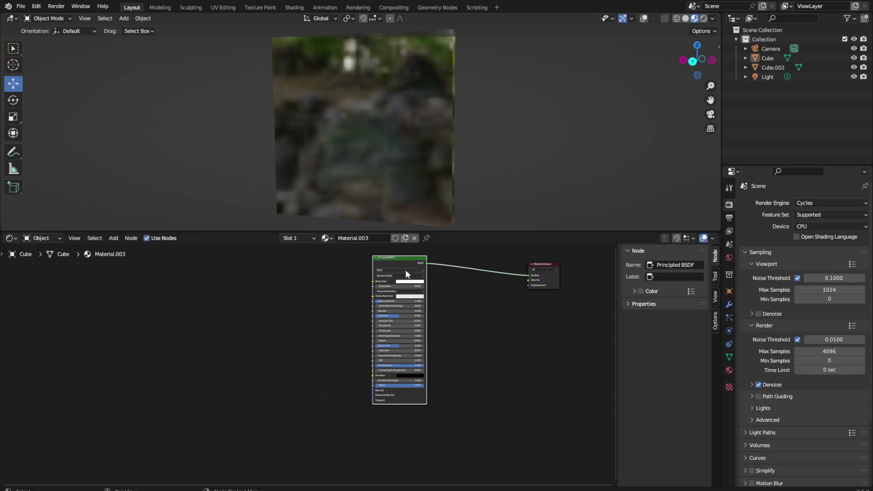
pyautogui.scroll(1, 404, 297)
pyautogui.rightClick(105, 321)
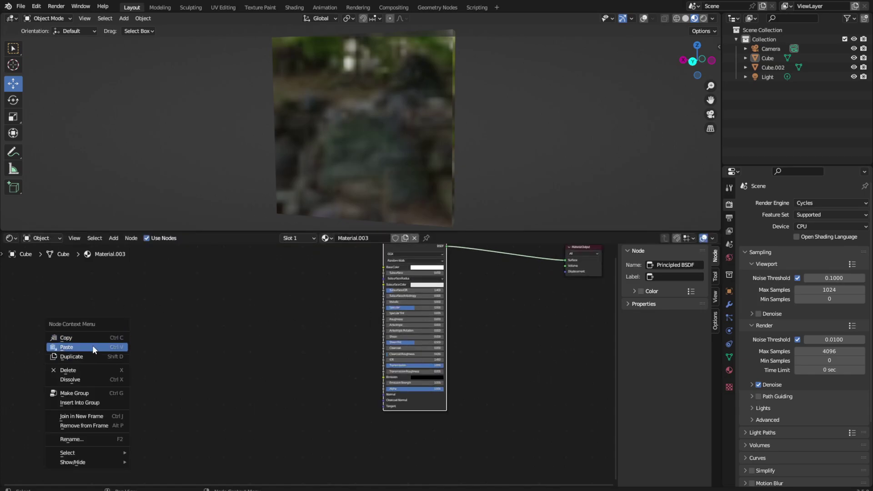
pyautogui.click(92, 345)
pyautogui.scroll(-1, 491, 325)
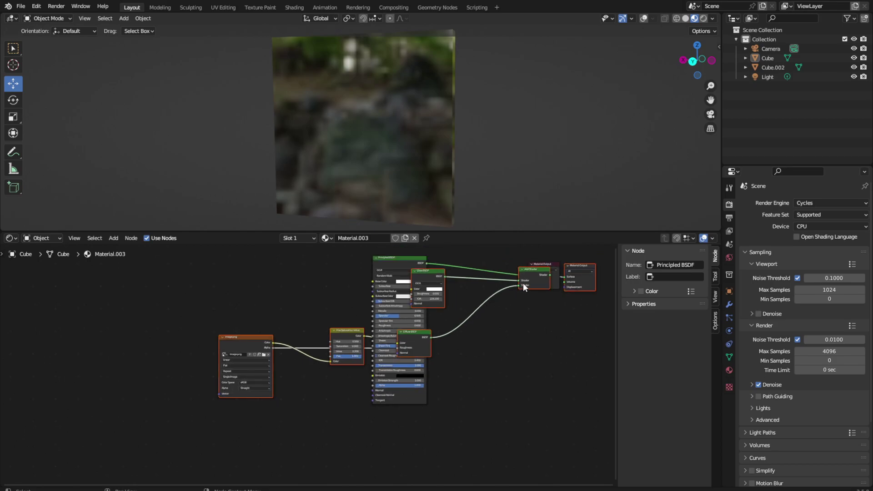
pyautogui.moveTo(523, 283); pyautogui.dragTo(449, 361)
# Step: Delete the duplicate Material Output and connect Add Shader to its Surface input
pyautogui.click(506, 342)
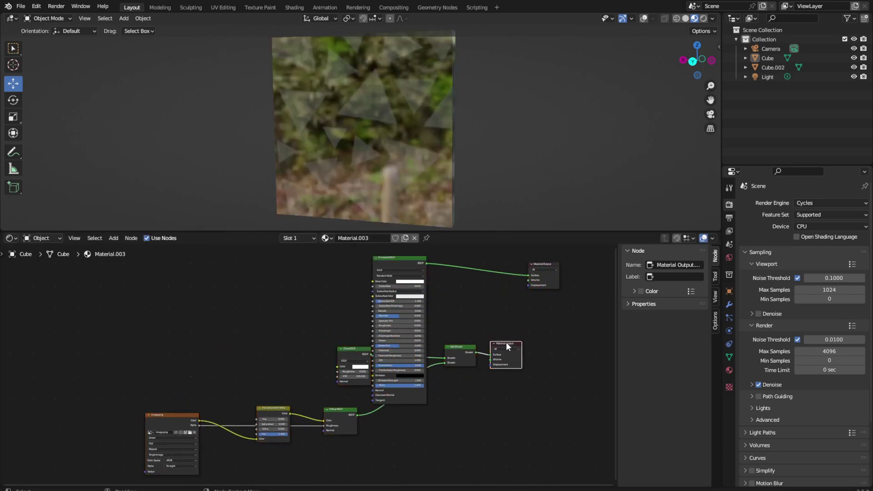
pyautogui.rightClick(506, 342)
pyautogui.click(490, 368)
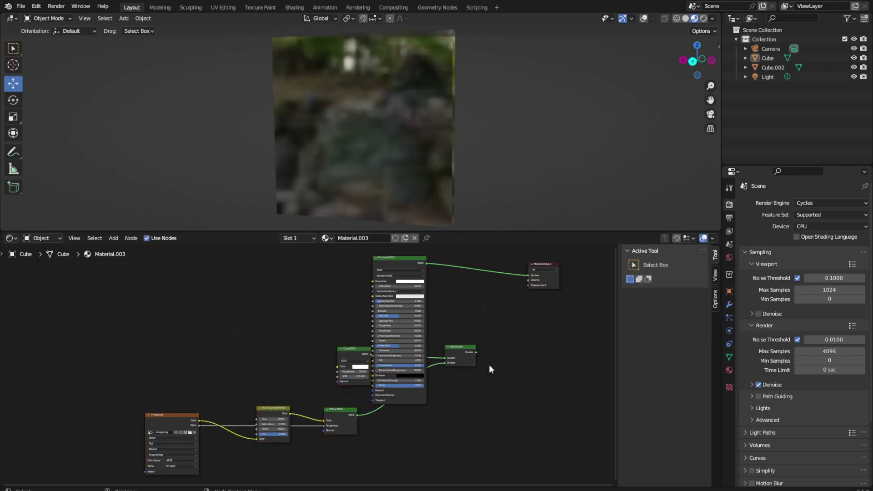
pyautogui.moveTo(465, 352)
pyautogui.mouseDown()
pyautogui.moveTo(504, 279)
pyautogui.moveTo(496, 282)
pyautogui.mouseUp()
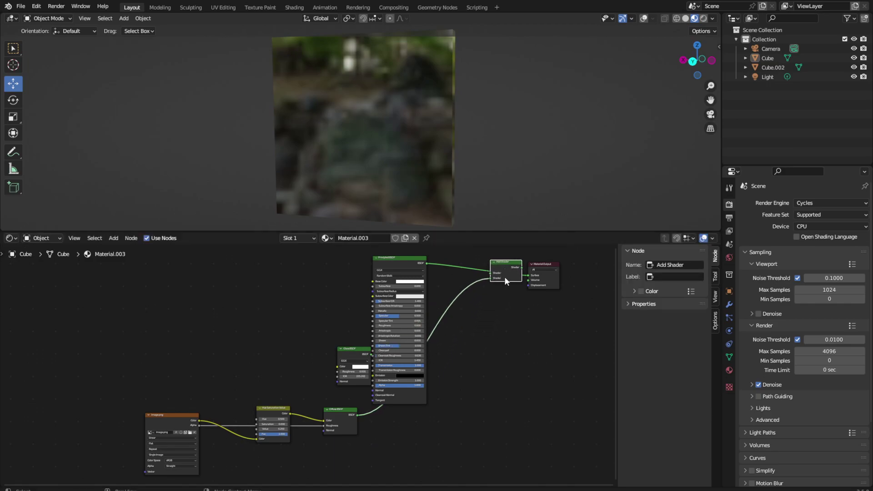
pyautogui.click(541, 278)
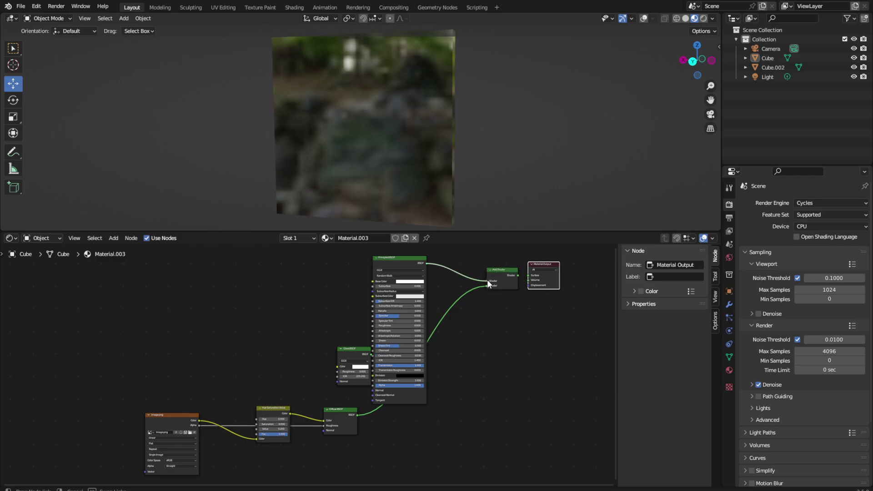
pyautogui.moveTo(517, 276); pyautogui.dragTo(529, 276)
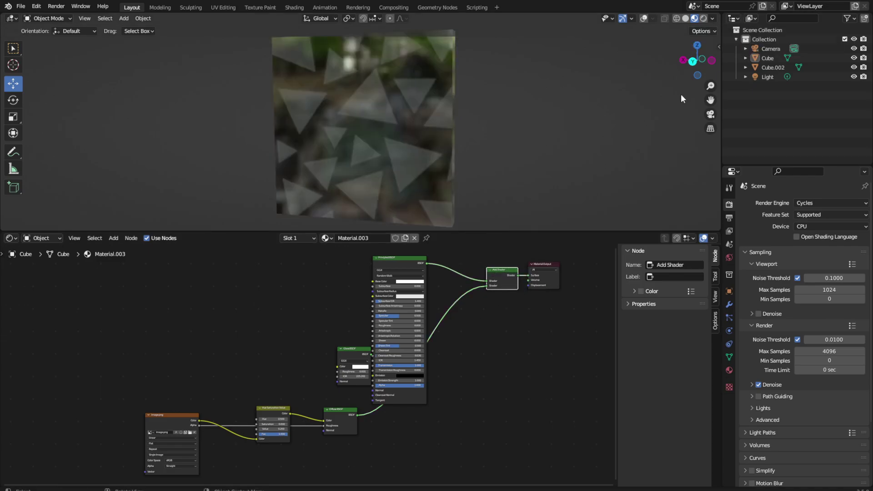
# Step: Delete the unconnected Glass BSDF node, save, and inspect the panel in Rendered shading
pyautogui.moveTo(357, 357); pyautogui.dragTo(269, 310)
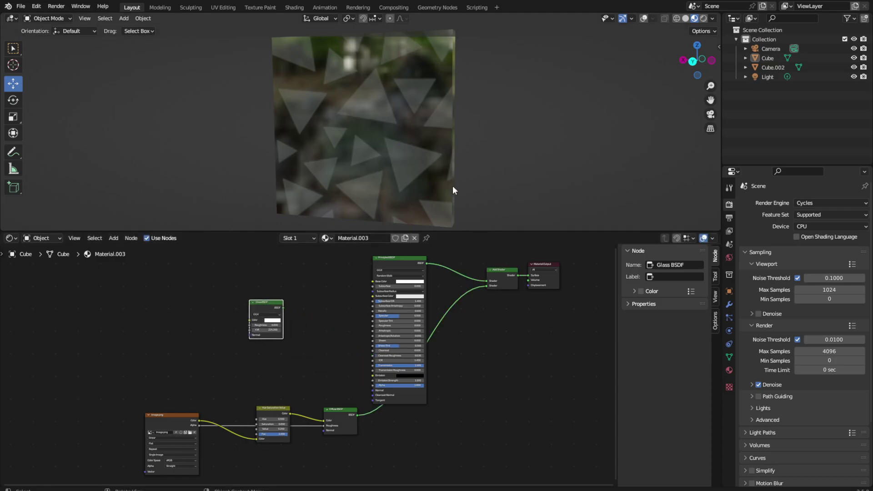
pyautogui.click(704, 19)
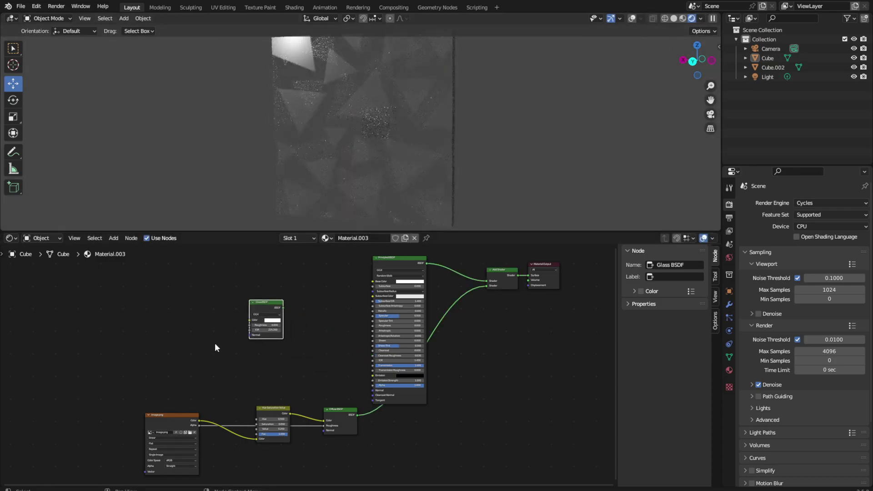
pyautogui.rightClick(266, 308)
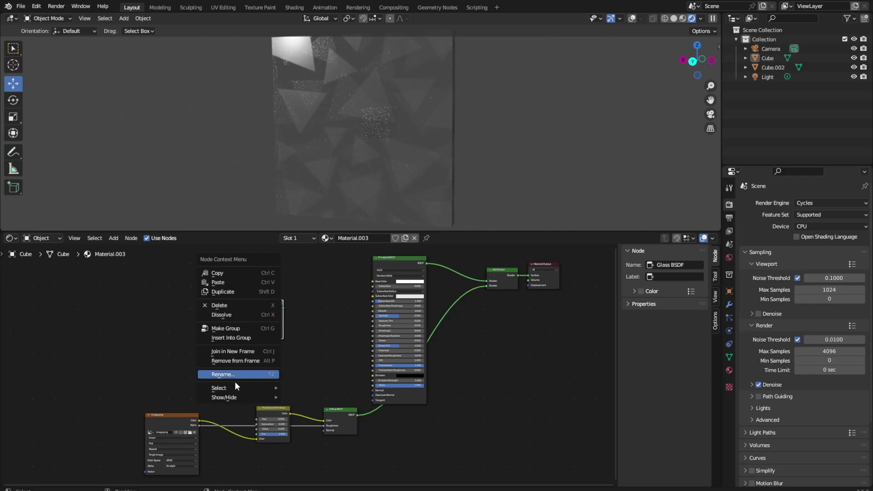
pyautogui.click(244, 306)
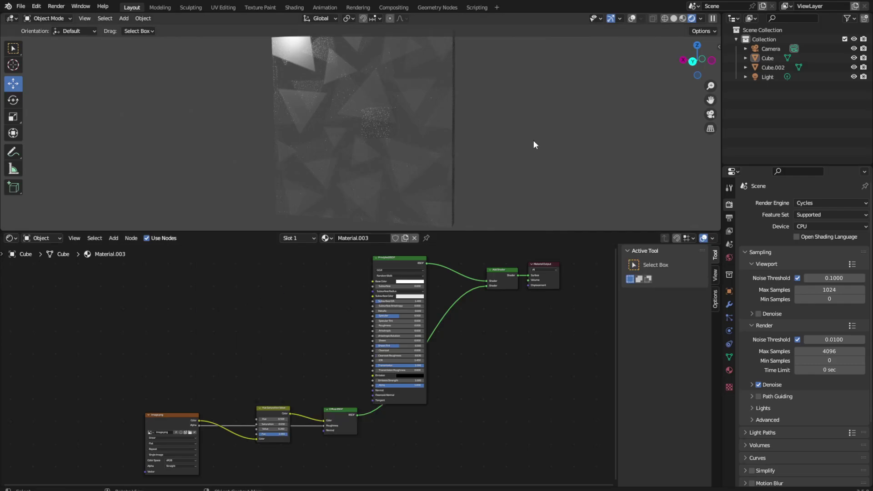
pyautogui.hotkey('ctrl', 's')
pyautogui.moveTo(535, 135); pyautogui.dragTo(569, 127, button='middle')
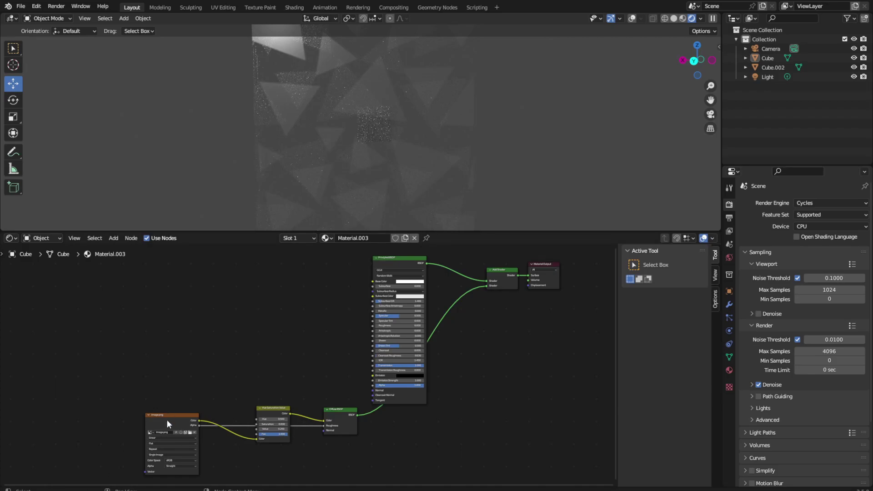
# Step: Raise the Hue/Saturation/Value node's Value to 0.700 and save
pyautogui.moveTo(167, 419); pyautogui.dragTo(195, 391, button='middle')
pyautogui.scroll(2, 257, 321)
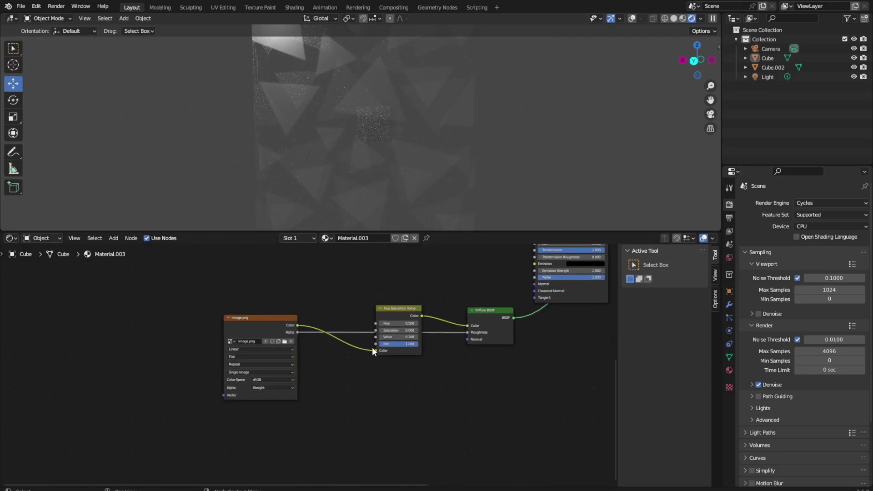
pyautogui.scroll(-1, 372, 348)
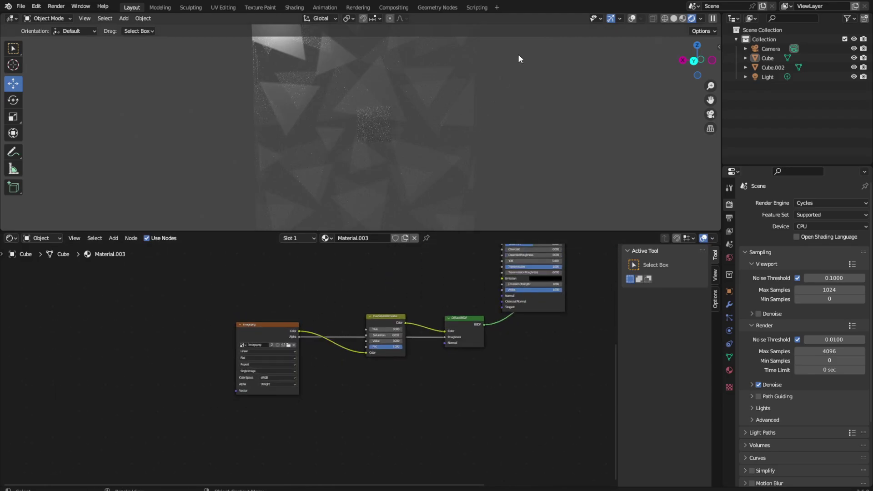
pyautogui.moveTo(519, 58); pyautogui.dragTo(541, 97, button='middle')
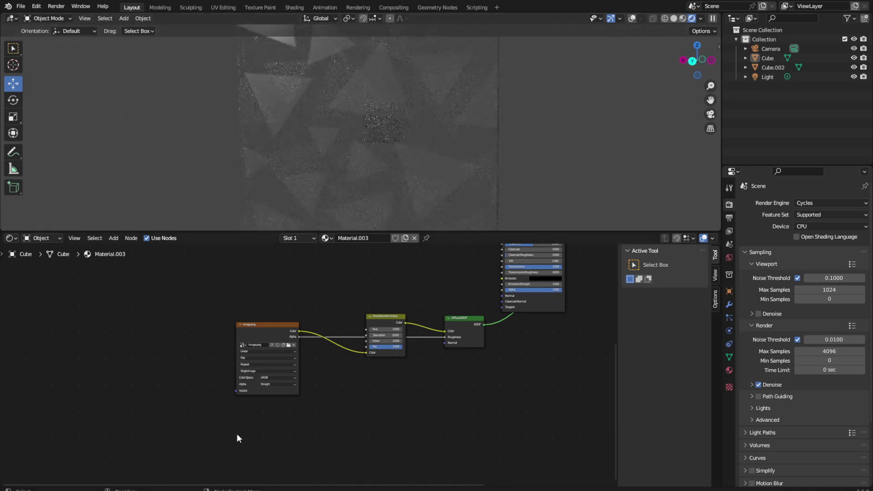
pyautogui.scroll(3, 449, 327)
pyautogui.moveTo(450, 329); pyautogui.dragTo(270, 376, button='middle')
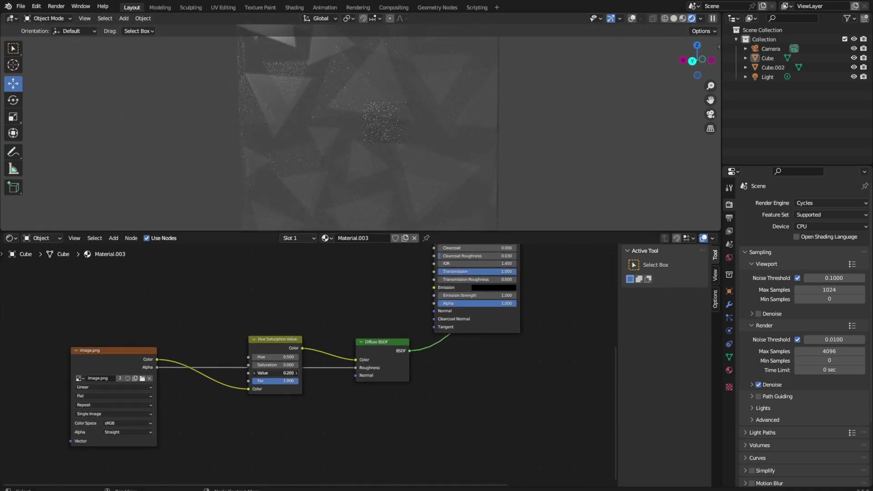
pyautogui.moveTo(272, 373); pyautogui.dragTo(300, 373)
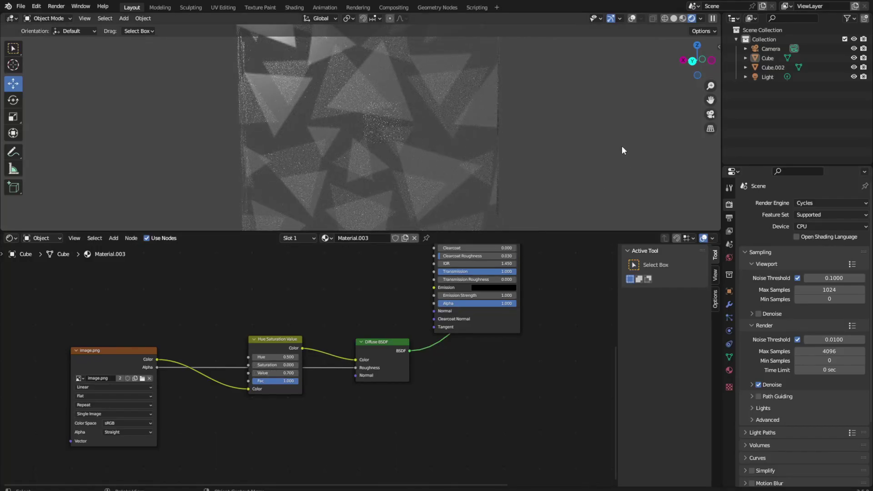
pyautogui.hotkey('ctrl', 's')
# Step: Set the image texture's extension to Clip, save, and switch to wireframe display
pyautogui.click(89, 405)
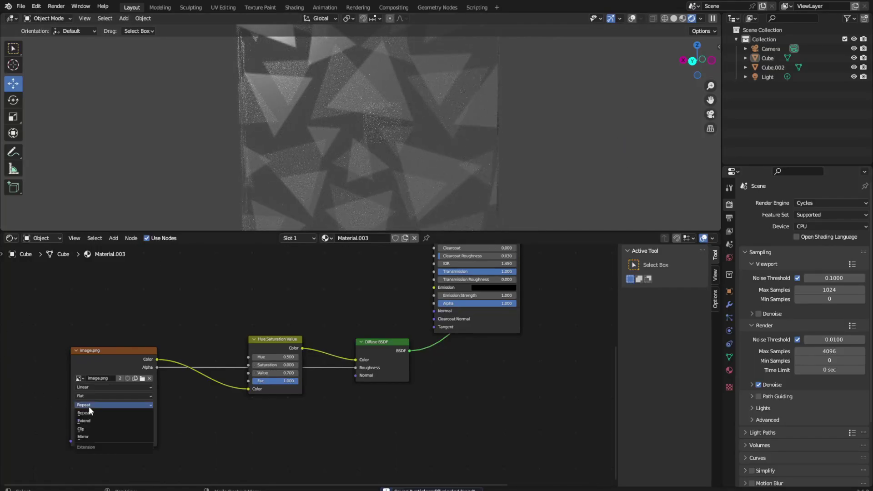
pyautogui.click(95, 437)
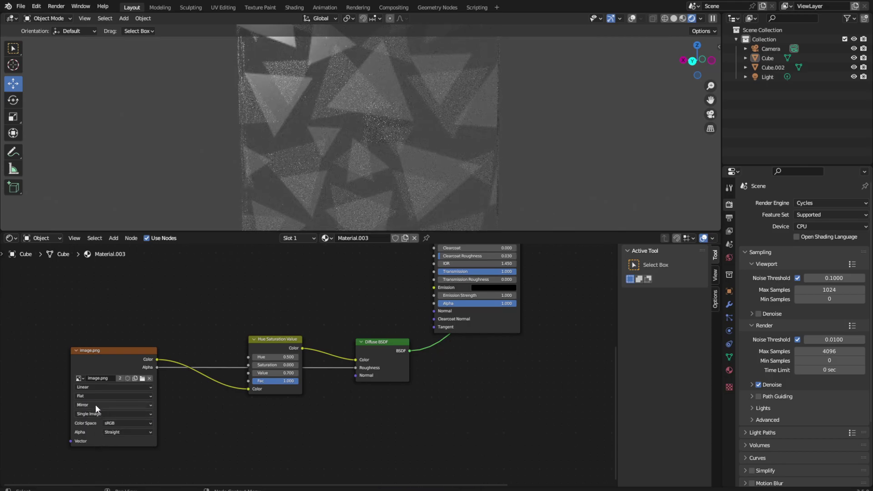
pyautogui.click(94, 404)
pyautogui.click(92, 418)
pyautogui.click(96, 405)
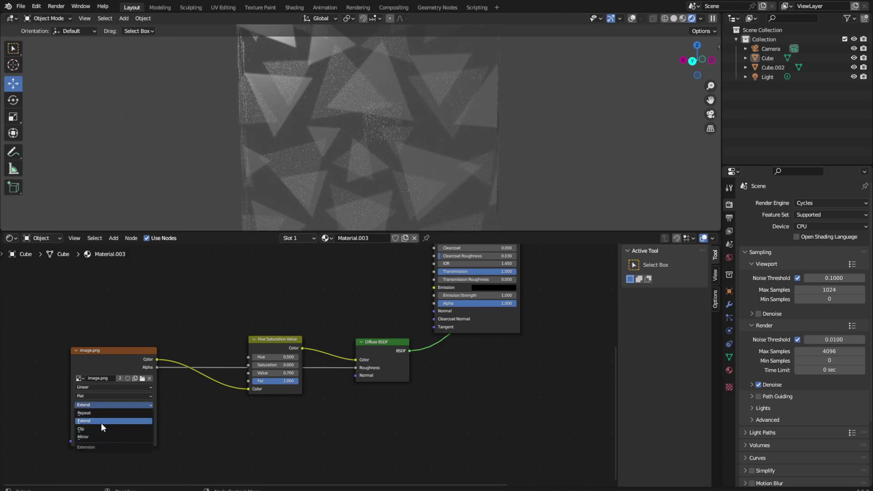
pyautogui.click(95, 428)
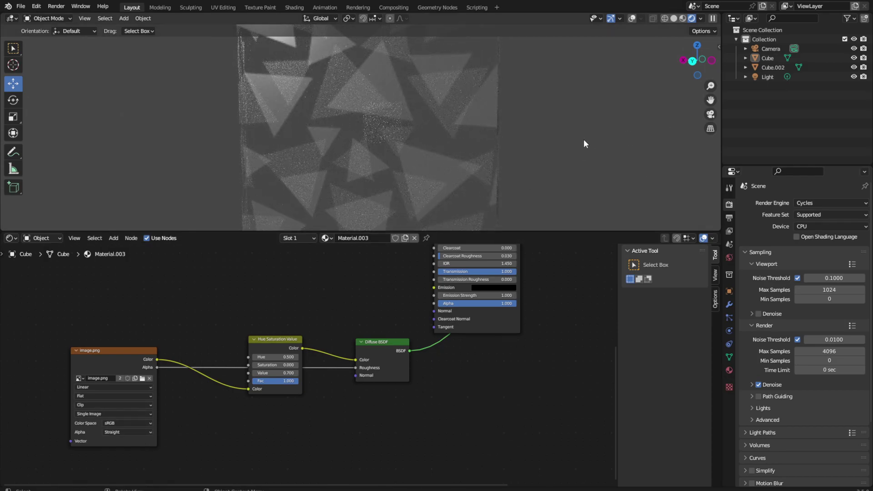
pyautogui.hotkey('ctrl', 's')
pyautogui.scroll(-2, 571, 125)
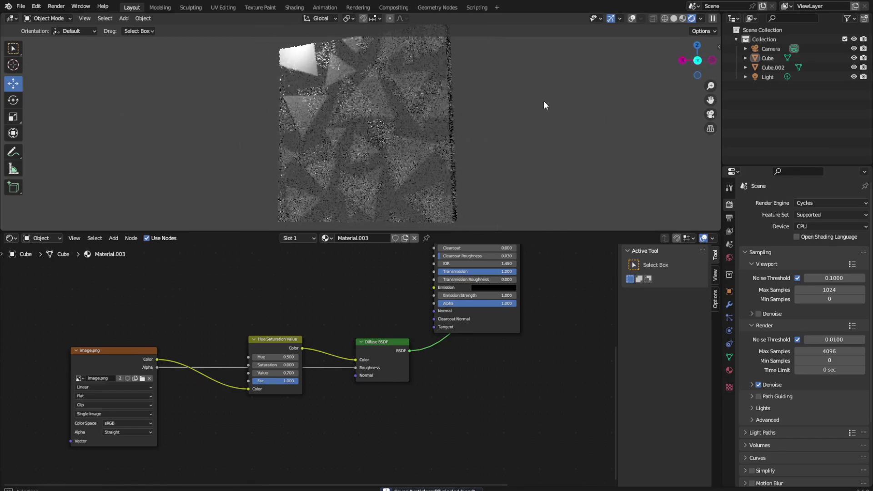
pyautogui.scroll(-2, 543, 112)
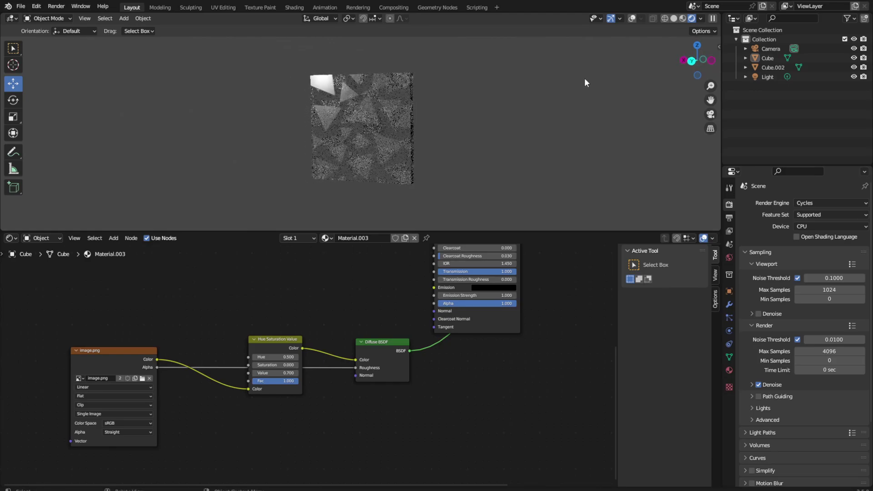
pyautogui.click(666, 18)
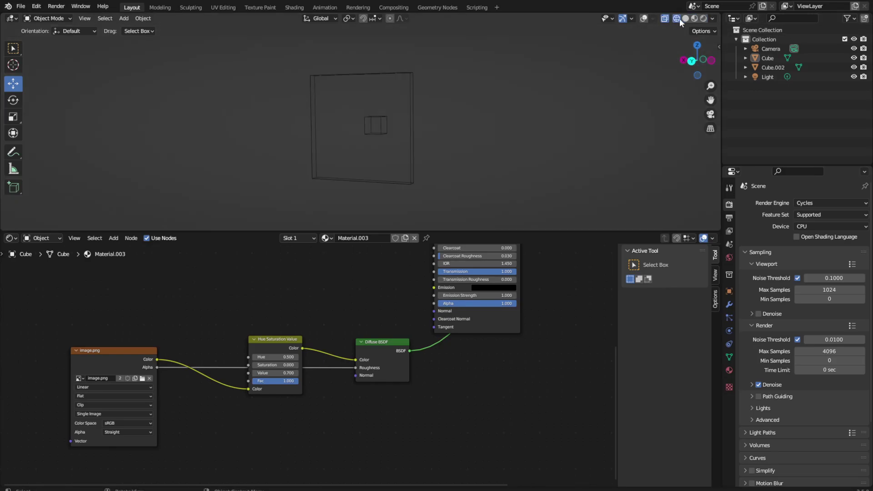
# Step: Move the light to the panel's centre, then slide it left along Y
pyautogui.click(702, 19)
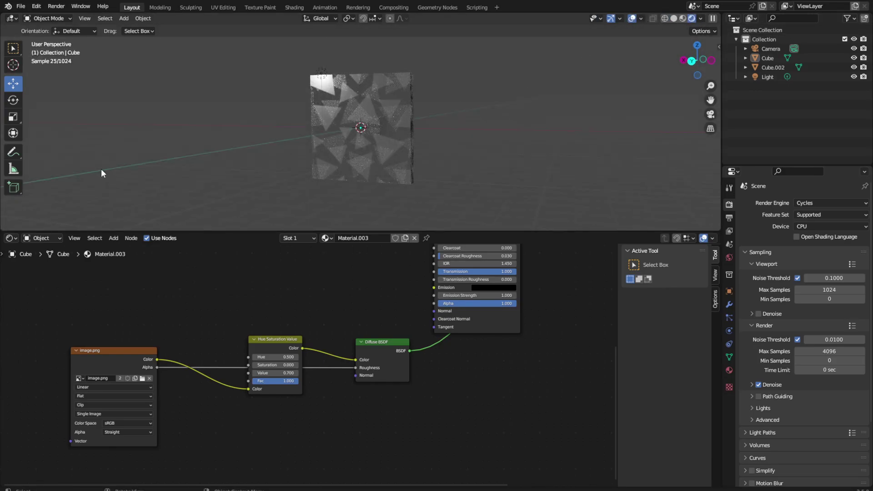
pyautogui.click(321, 74)
pyautogui.scroll(1, 258, 104)
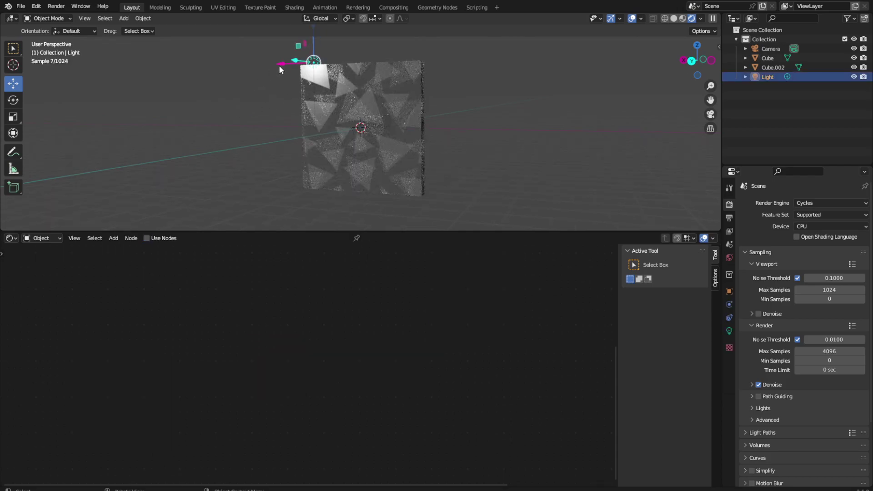
pyautogui.press('g')
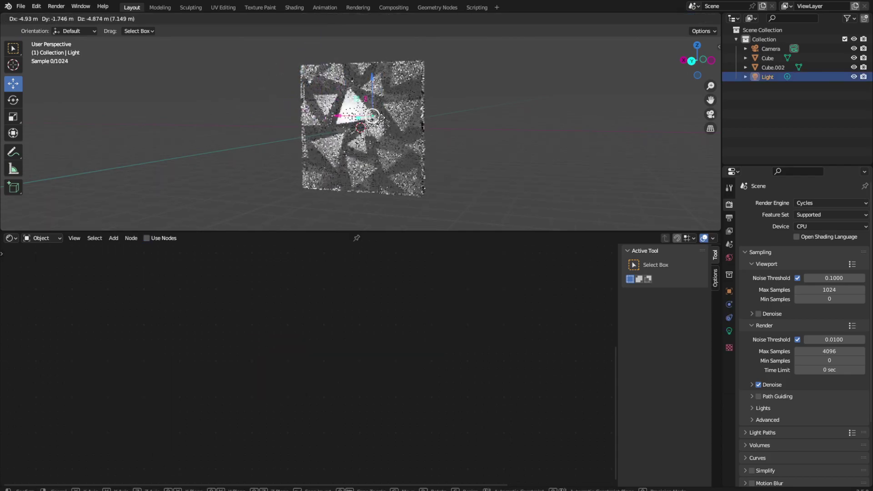
pyautogui.click(311, 145)
pyautogui.scroll(3, 311, 145)
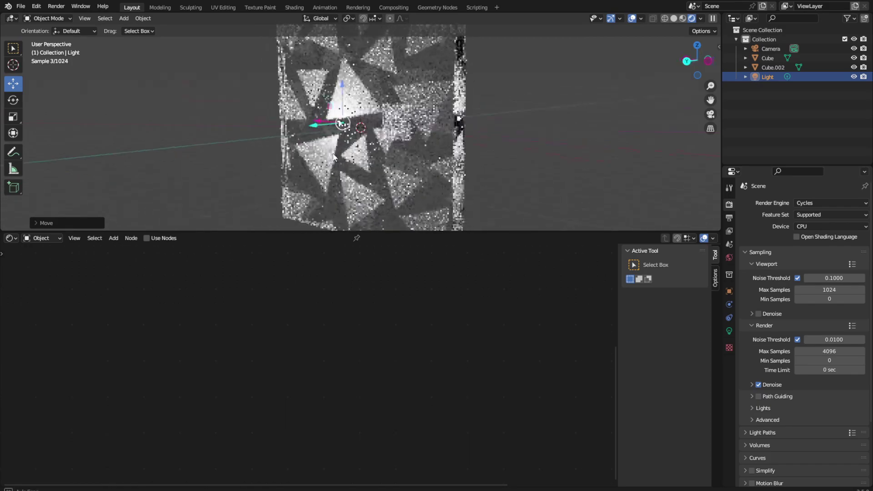
pyautogui.press('g')
pyautogui.press('y')
pyautogui.click(256, 151)
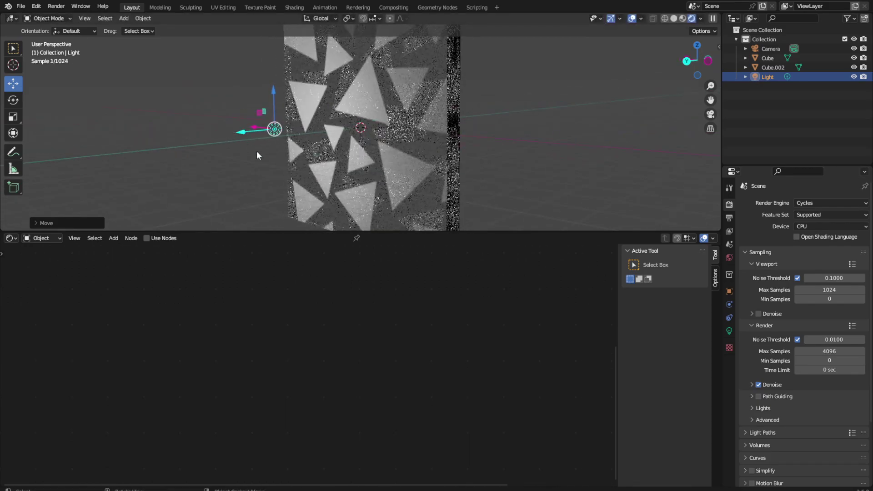
# Step: Save the file and select the panel to show its material nodes
pyautogui.moveTo(257, 151); pyautogui.dragTo(263, 171, button='middle')
pyautogui.moveTo(628, 143); pyautogui.dragTo(573, 164)
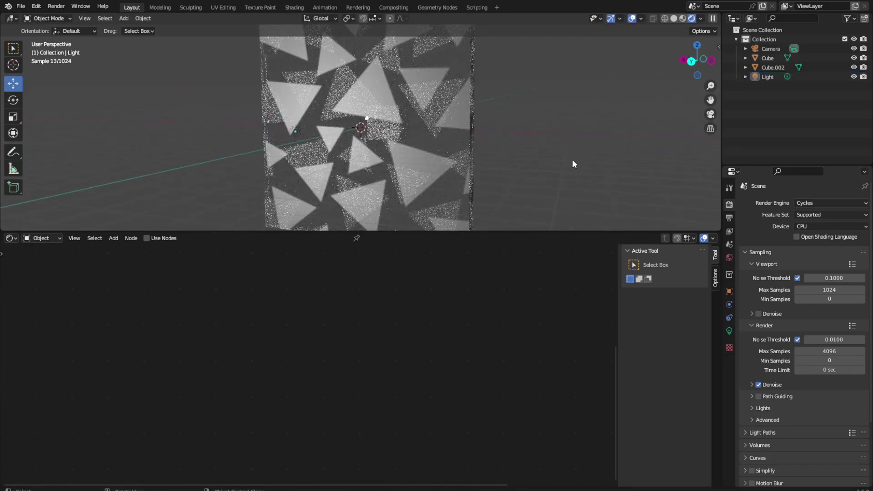
pyautogui.hotkey('ctrl', 's')
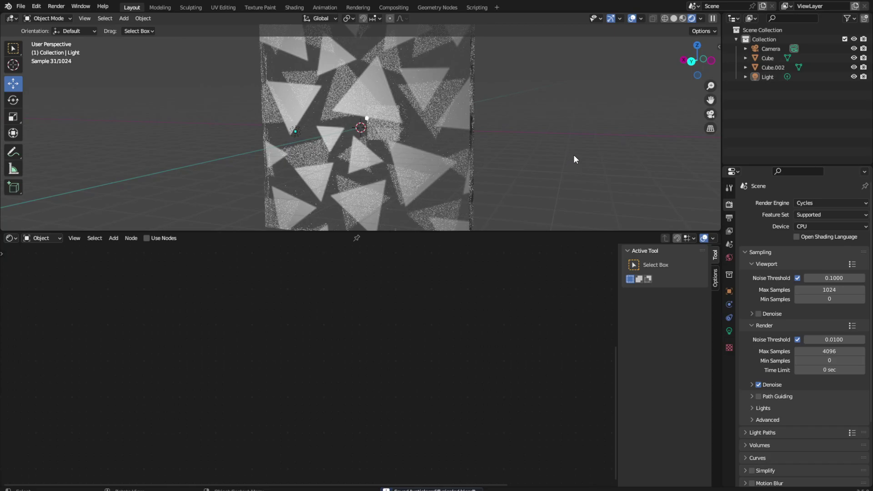
pyautogui.moveTo(575, 159); pyautogui.dragTo(579, 152, button='middle')
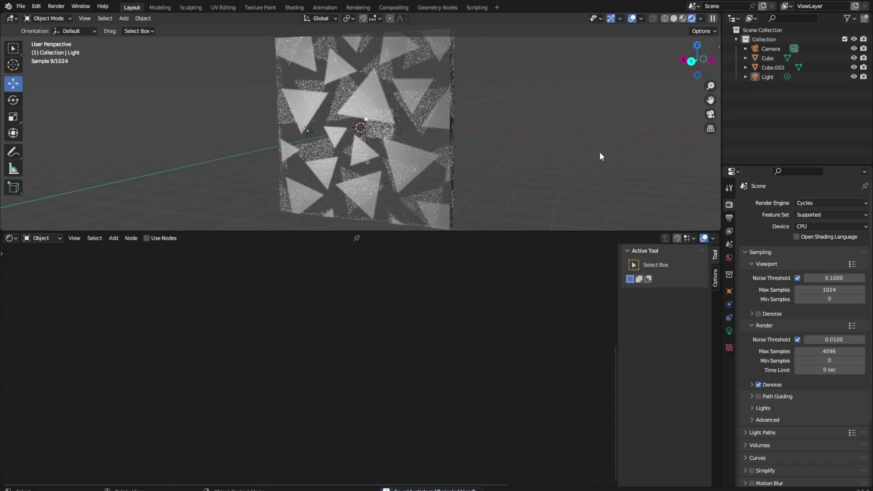
pyautogui.click(403, 143)
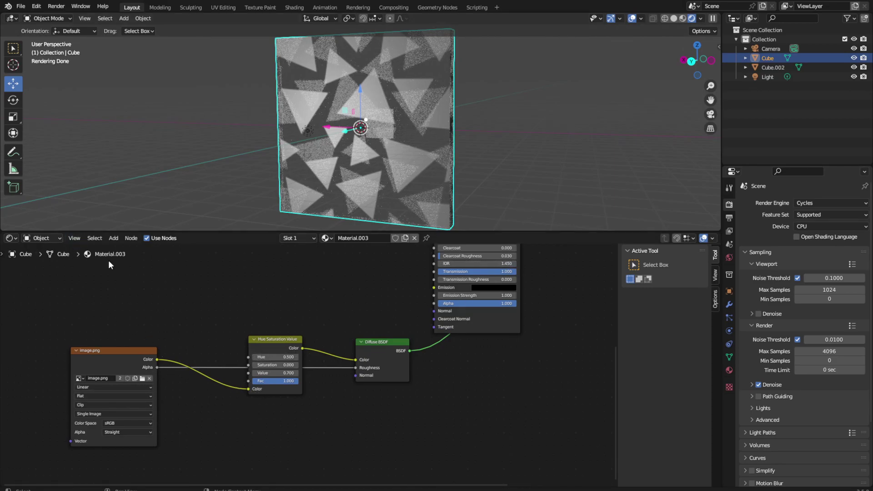
# Step: Abandon the 'scale' node search, deselect everything and save the file
pyautogui.click(114, 238)
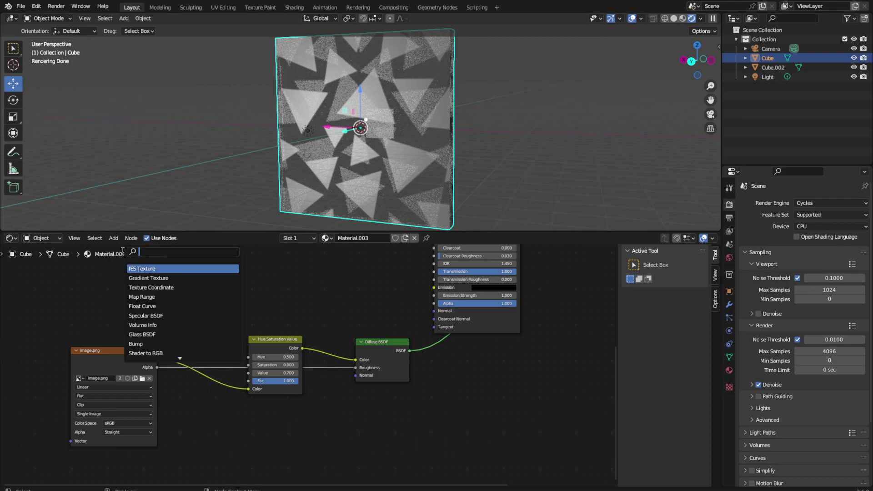
pyautogui.write('sca')
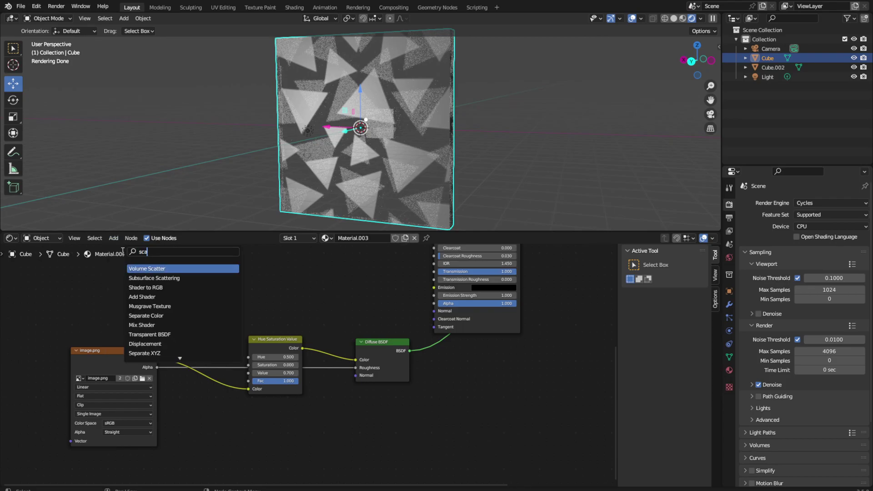
pyautogui.write('le')
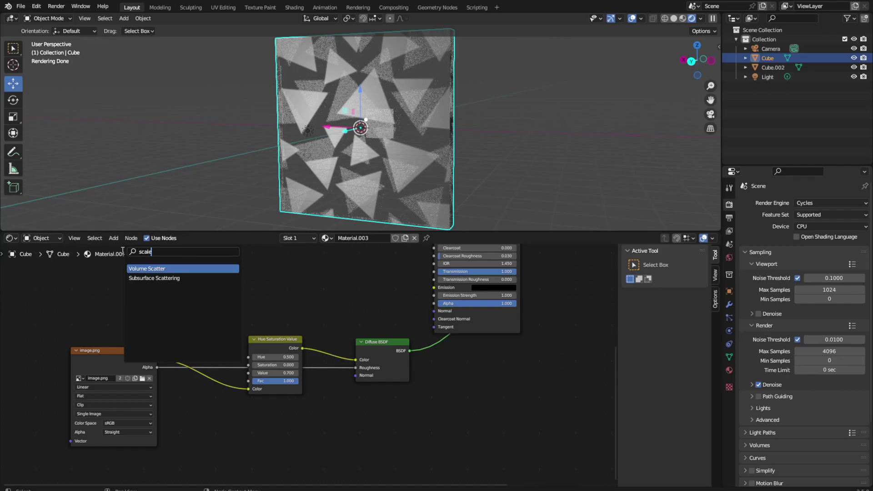
pyautogui.press('Escape')
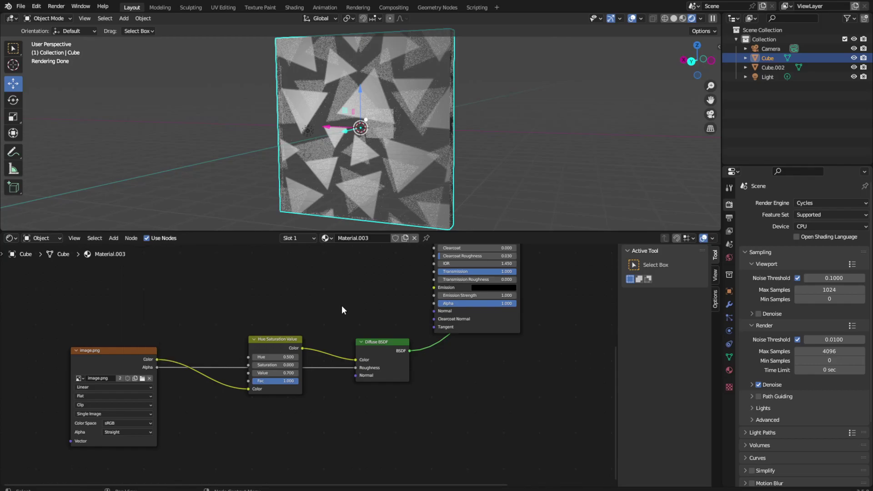
pyautogui.hotkey('alt', 'a')
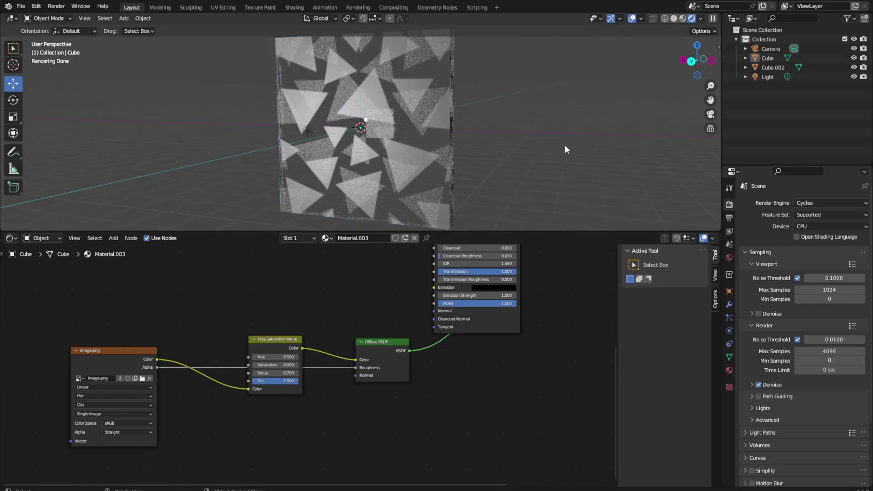
pyautogui.hotkey('ctrl', 's')
# Step: Show the scene in Material Preview shading, oriented on the panel and small cube, with the panel selected
pyautogui.click(682, 19)
pyautogui.moveTo(530, 104); pyautogui.dragTo(334, 100, button='middle')
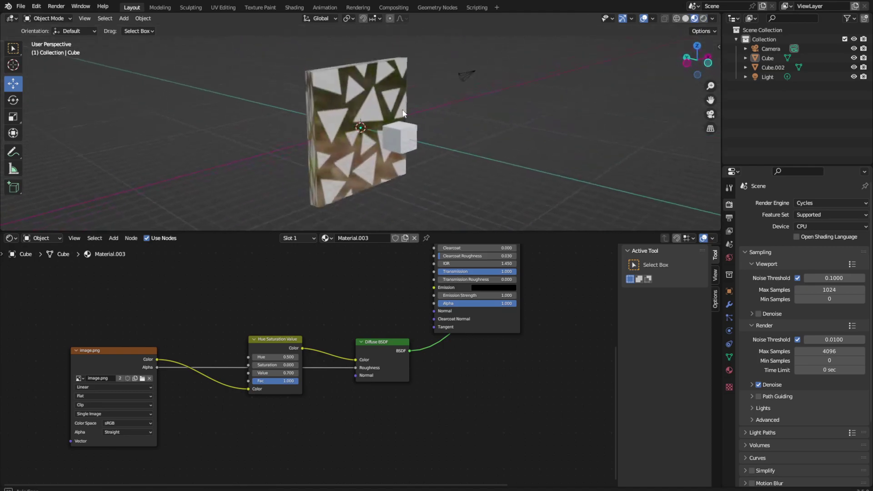
pyautogui.click(334, 100)
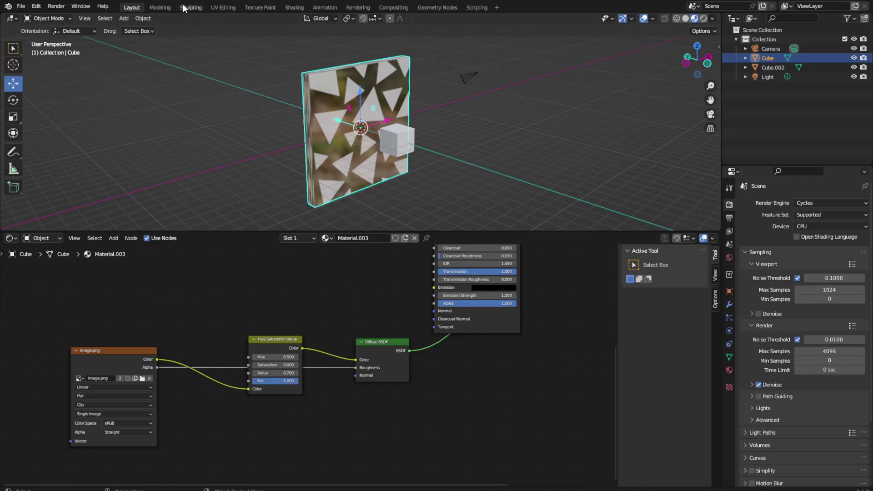
# Step: In the Modeling workspace, isolate the panel in local view with its geometry deselected
pyautogui.click(170, 7)
pyautogui.moveTo(335, 206); pyautogui.dragTo(371, 195, button='middle')
pyautogui.scroll(-3, 370, 196)
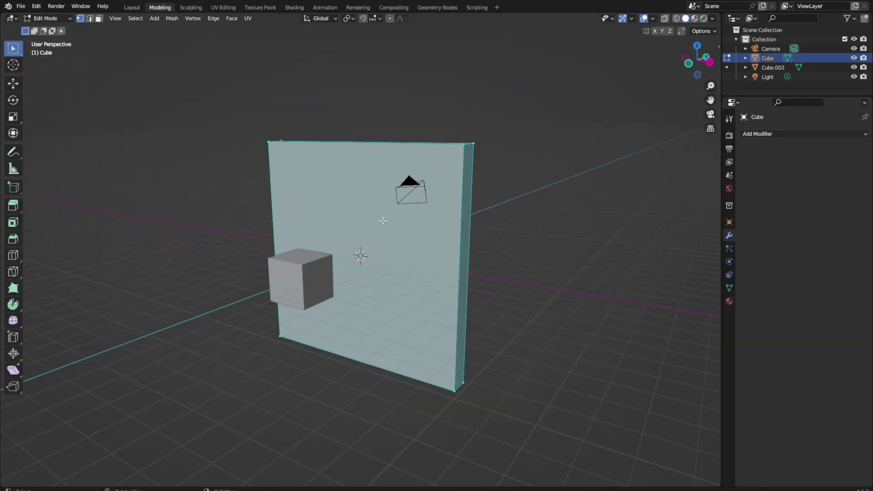
pyautogui.hotkey('alt', 'a')
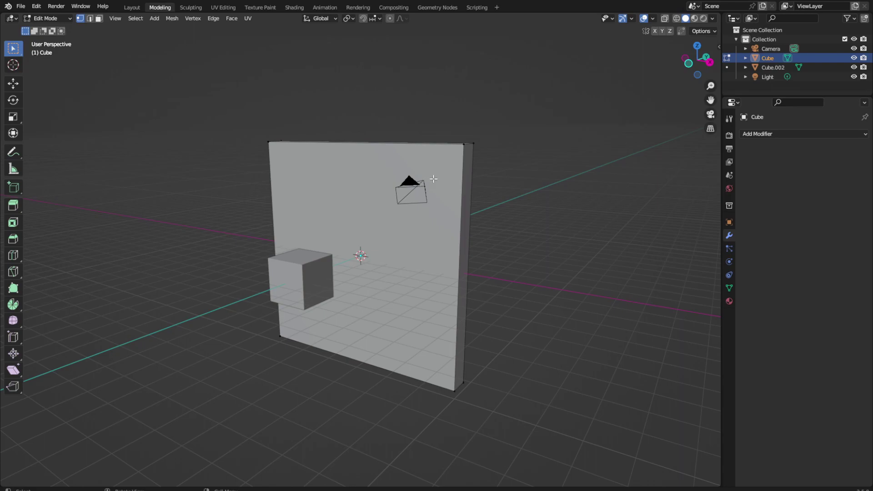
pyautogui.press('KP_Divide')
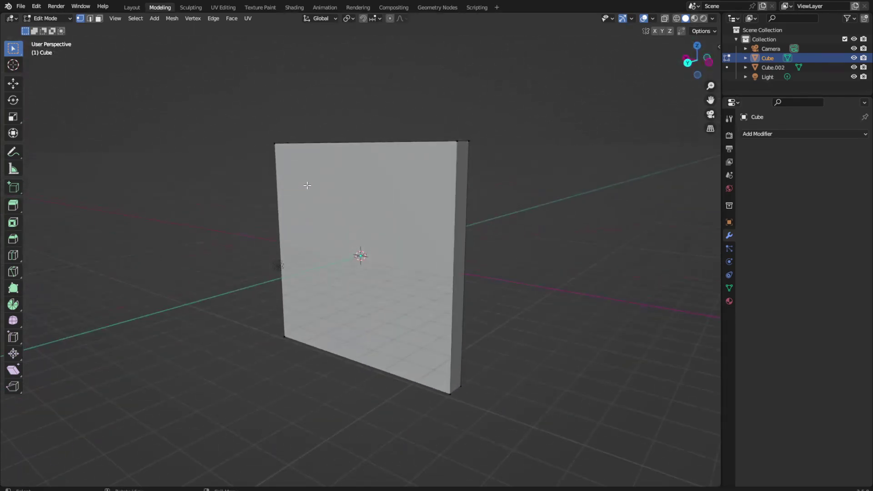
# Step: Separate the panel's front face into its own object, then go back to Layout
pyautogui.click(99, 19)
pyautogui.click(363, 254)
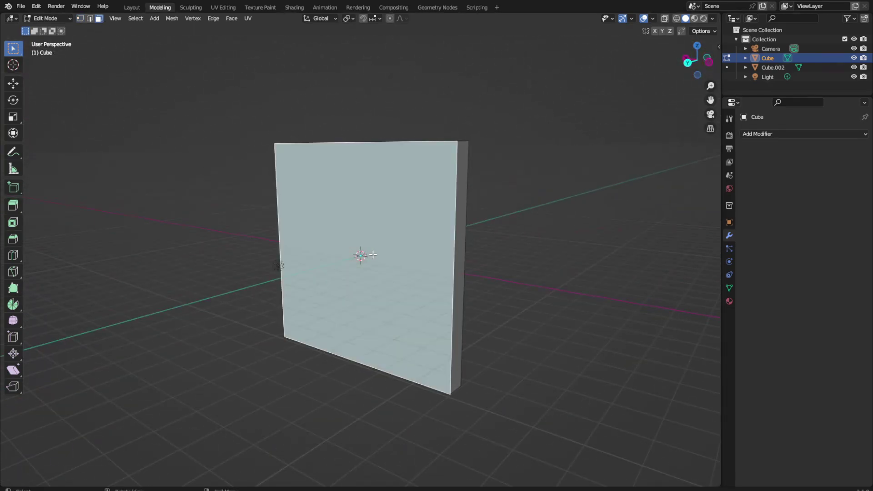
pyautogui.rightClick(362, 255)
pyautogui.moveTo(316, 400)
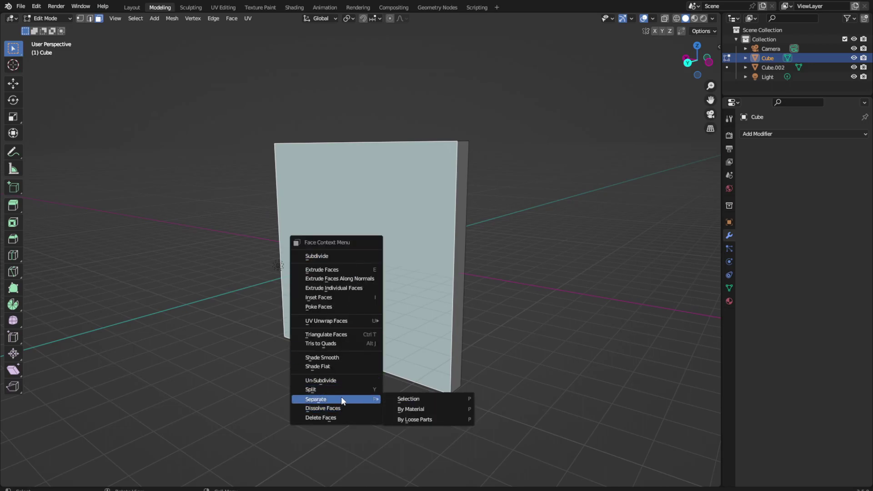
pyautogui.click(400, 398)
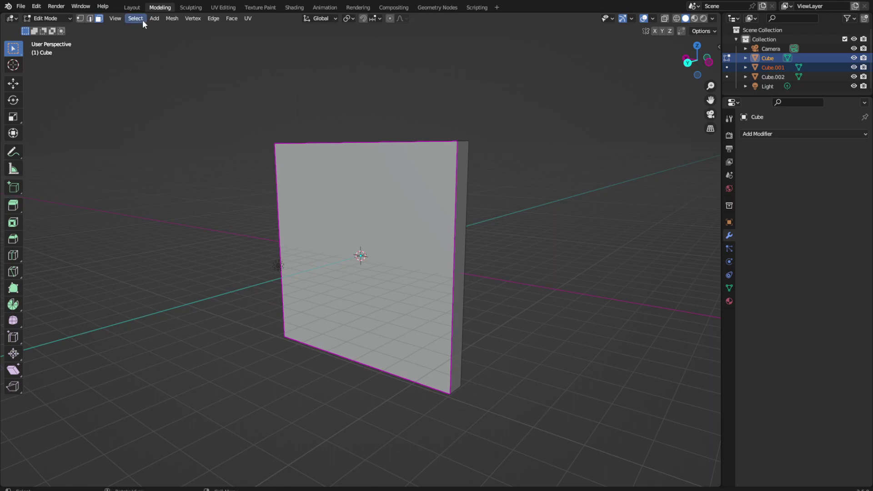
pyautogui.click(135, 9)
# Step: Orbit around the panel and select the separated front-face object Cube.001
pyautogui.click(385, 97)
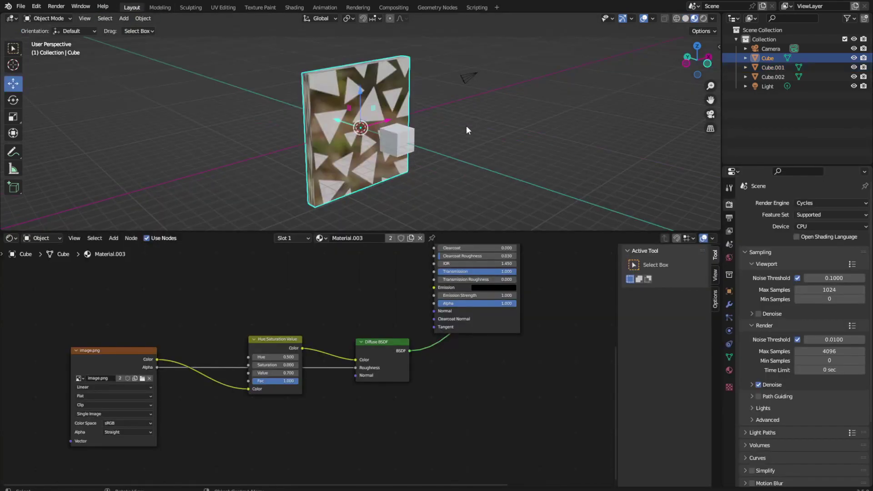
pyautogui.moveTo(466, 126); pyautogui.dragTo(405, 126, button='middle')
pyautogui.moveTo(481, 127)
pyautogui.mouseDown(button='middle')
pyautogui.moveTo(383, 121)
pyautogui.moveTo(458, 75)
pyautogui.moveTo(629, 88)
pyautogui.moveTo(378, 104)
pyautogui.mouseUp(button='middle')
pyautogui.click(458, 75)
pyautogui.click(351, 85)
pyautogui.click(629, 89)
pyautogui.click(378, 104)
pyautogui.moveTo(500, 129)
pyautogui.mouseDown(button='middle')
pyautogui.moveTo(381, 118)
pyautogui.moveTo(400, 137)
pyautogui.mouseUp(button='middle')
# Step: Box-select all of Cube.001's material nodes and copy them
pyautogui.moveTo(404, 308)
pyautogui.mouseDown(button='middle')
pyautogui.moveTo(356, 356)
pyautogui.moveTo(363, 375)
pyautogui.mouseUp(button='middle')
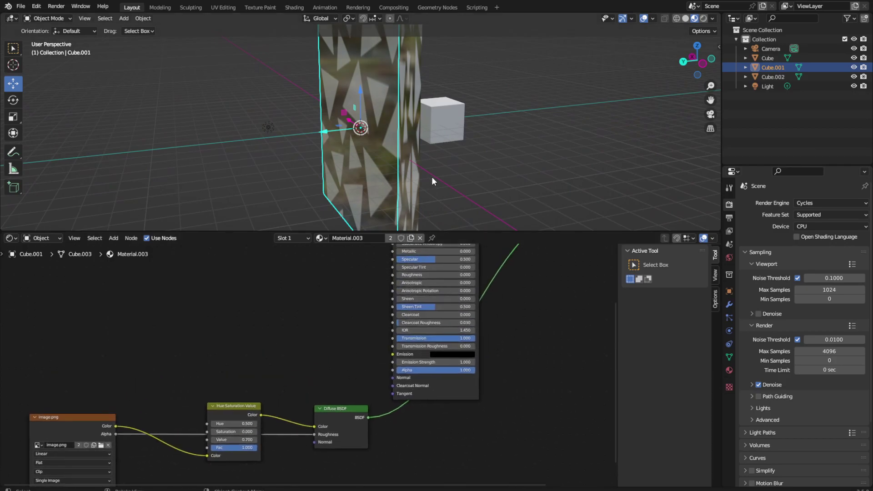
pyautogui.scroll(-2, 459, 406)
pyautogui.scroll(-2, 516, 406)
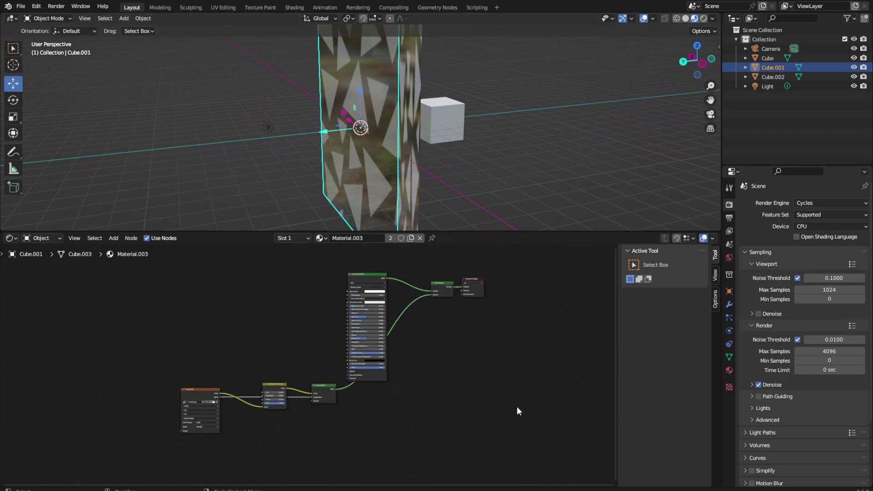
pyautogui.moveTo(521, 407); pyautogui.dragTo(160, 246)
pyautogui.rightClick(280, 337)
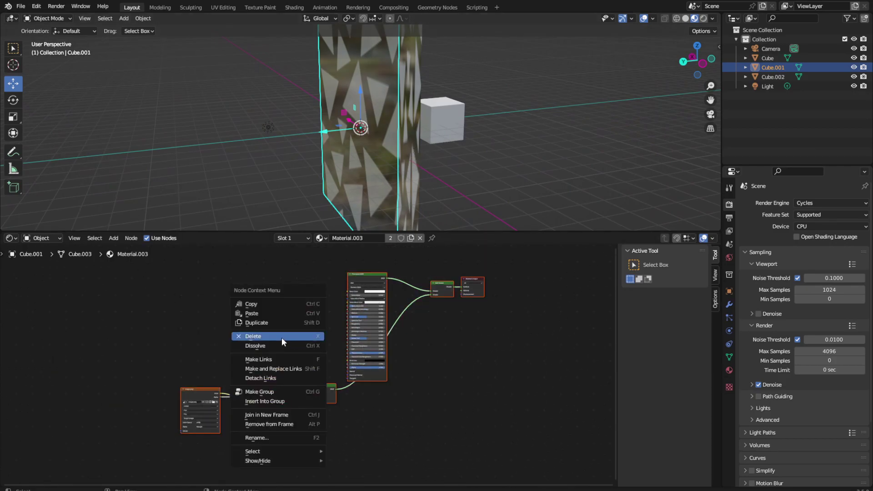
pyautogui.click(277, 304)
# Step: Select the Cube, expand it in the Outliner and unlink Material.003
pyautogui.click(768, 58)
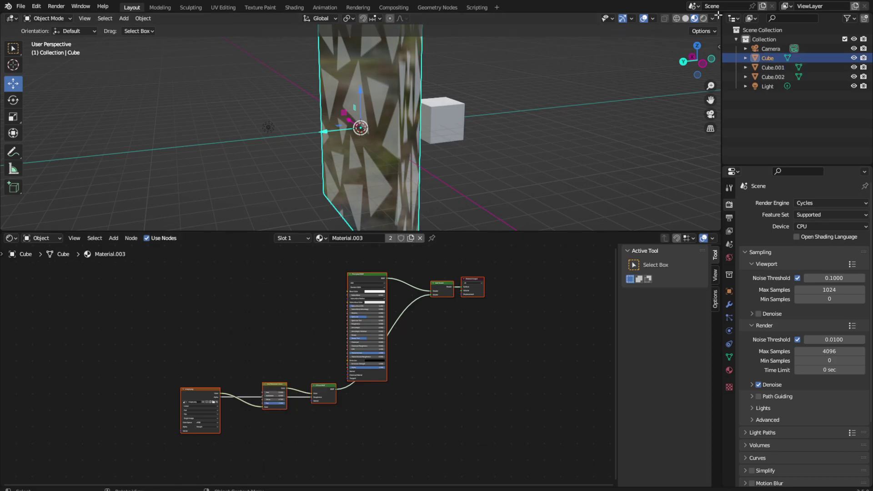
pyautogui.click(746, 57)
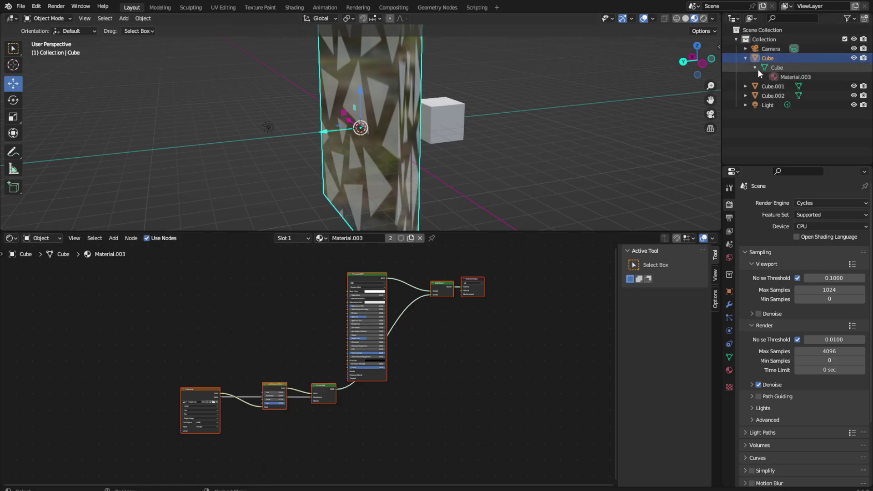
pyautogui.rightClick(794, 76)
pyautogui.click(793, 73)
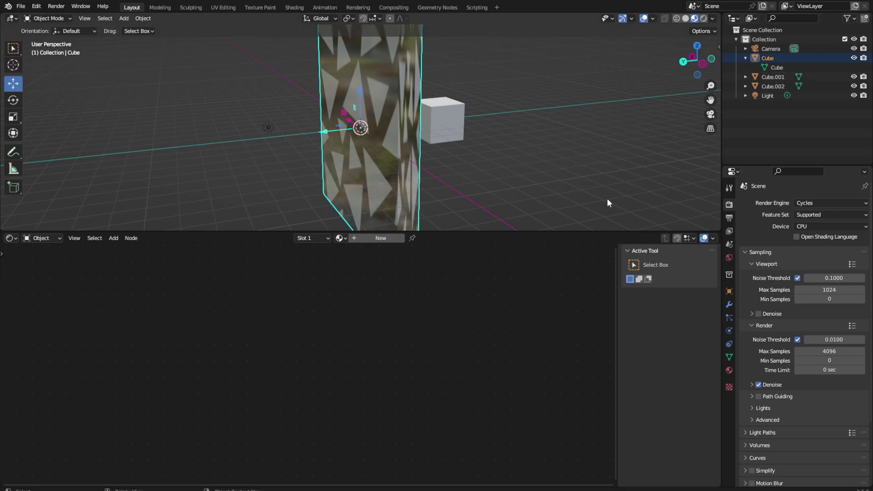
# Step: Give the Cube a new Material.004 with Roughness 0 and Transmission 1
pyautogui.click(380, 238)
pyautogui.scroll(4, 285, 403)
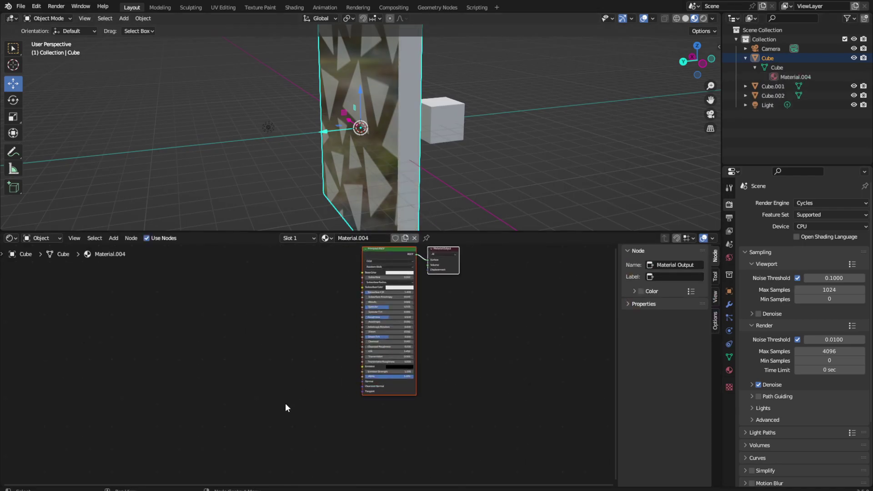
pyautogui.moveTo(389, 288); pyautogui.dragTo(297, 343, button='middle')
pyautogui.scroll(1, 296, 343)
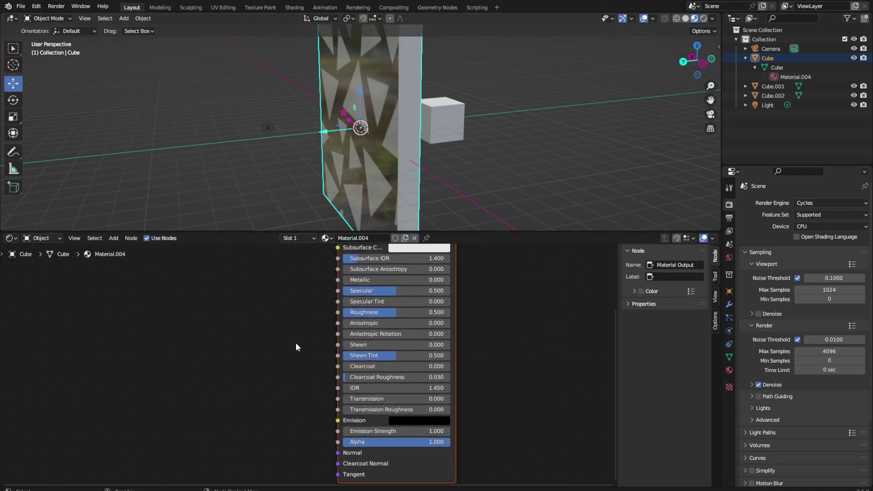
pyautogui.click(387, 313)
pyautogui.write('0')
pyautogui.press('Return')
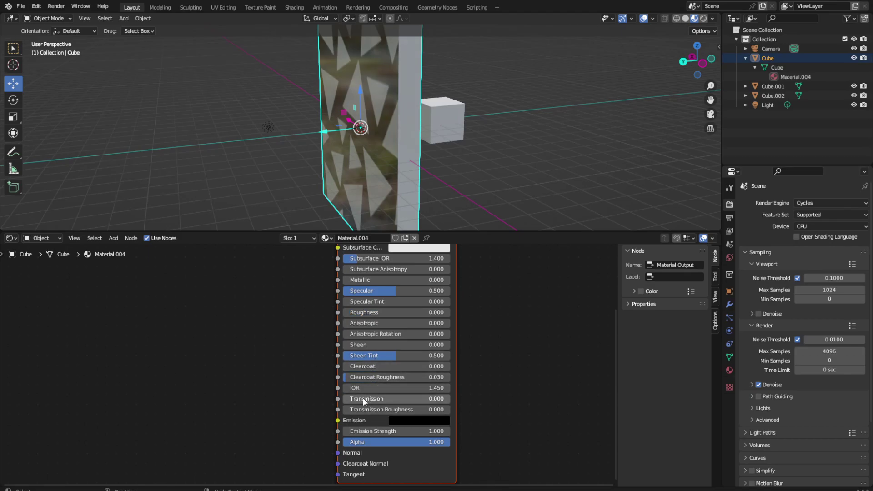
pyautogui.click(369, 399)
pyautogui.write('1')
pyautogui.press('Return')
# Step: Orbit to face the textured panel and preview it in Rendered shading
pyautogui.moveTo(482, 100); pyautogui.dragTo(531, 100, button='middle')
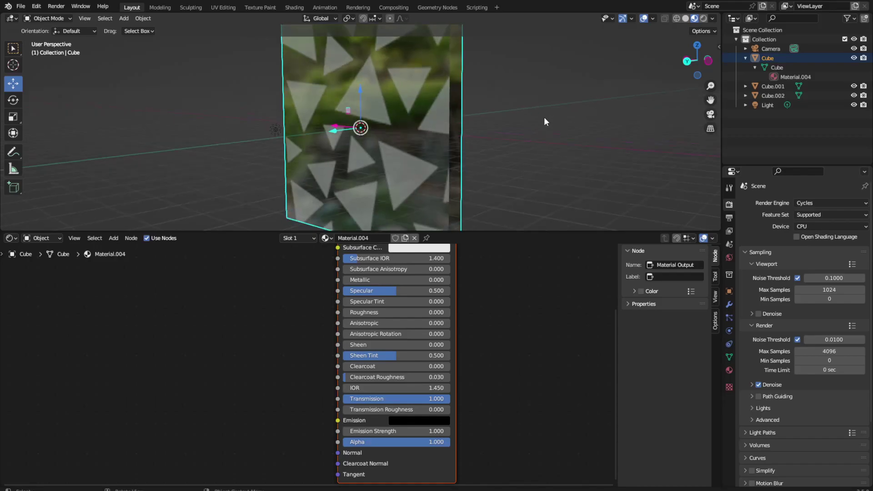
pyautogui.click(537, 121)
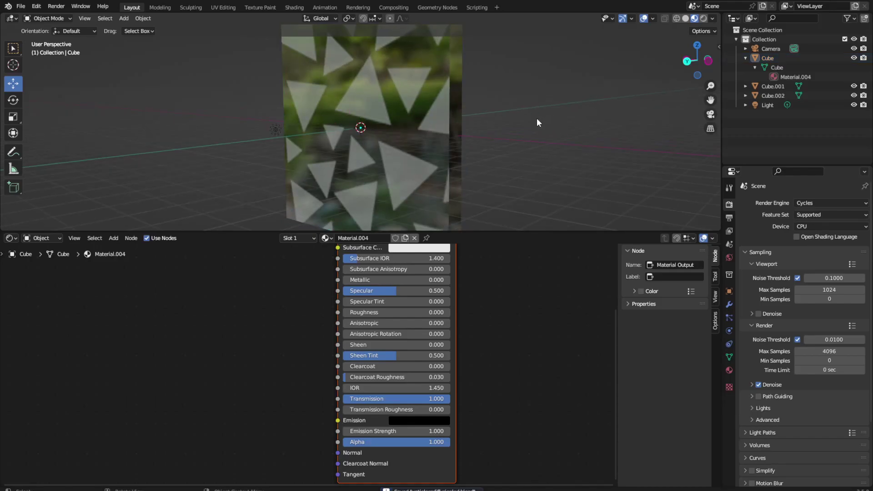
pyautogui.moveTo(537, 122); pyautogui.dragTo(544, 109, button='middle')
pyautogui.click(704, 19)
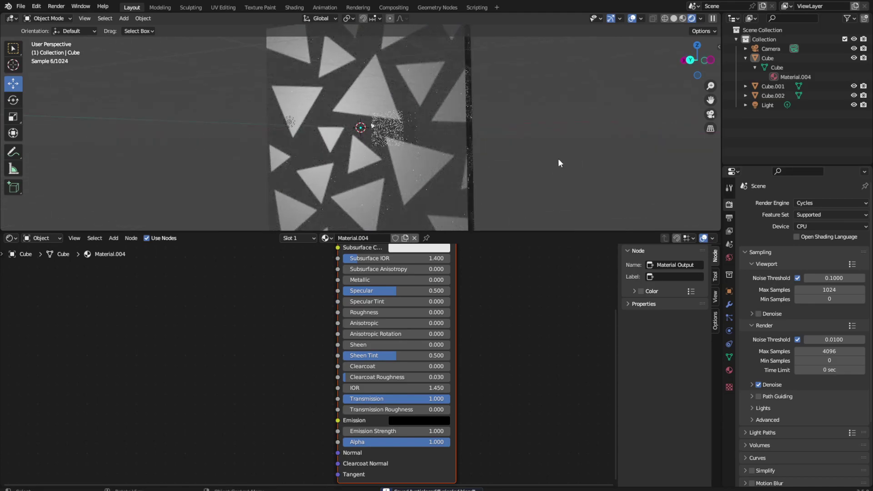
pyautogui.click(430, 143)
pyautogui.click(507, 381)
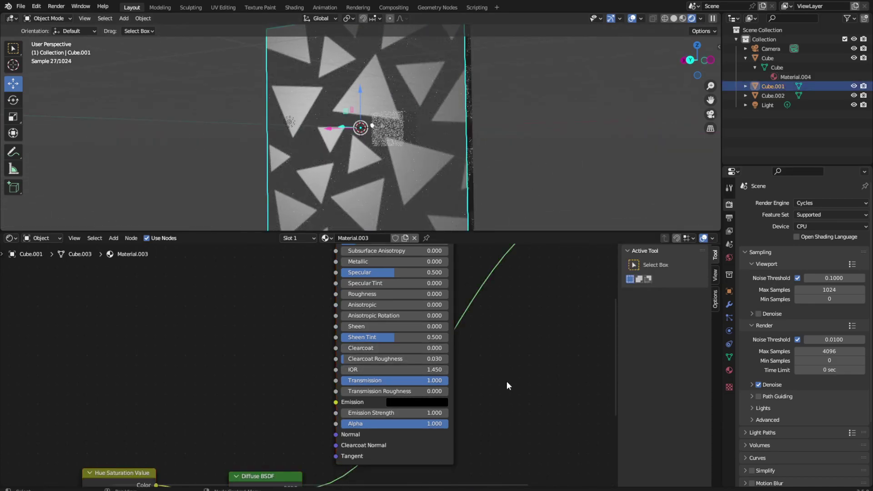
pyautogui.click(513, 177)
pyautogui.scroll(-1, 487, 400)
pyautogui.scroll(-2, 578, 105)
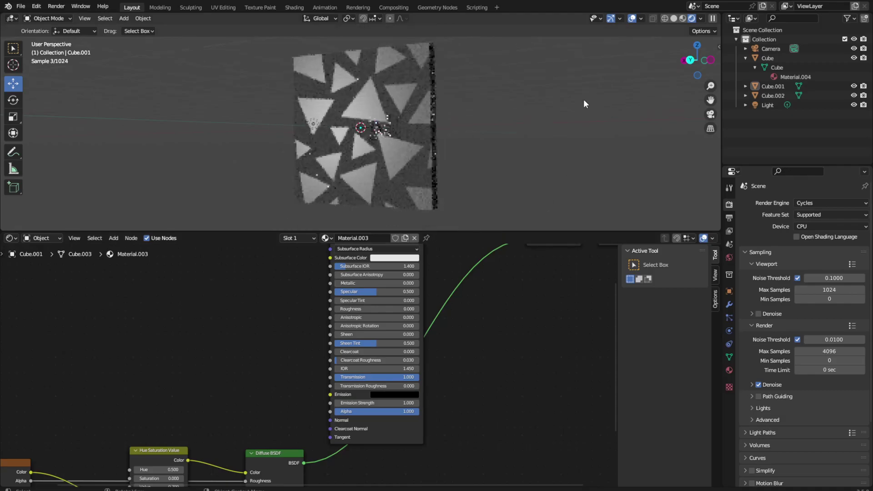
# Step: Save, then use the Modeling workspace with Rendered viewport shading
pyautogui.scroll(1, 572, 128)
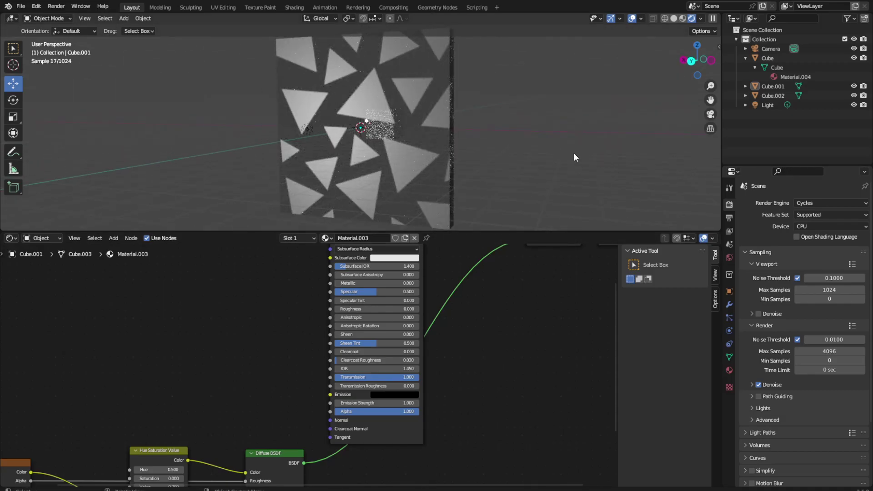
pyautogui.hotkey('ctrl', 's')
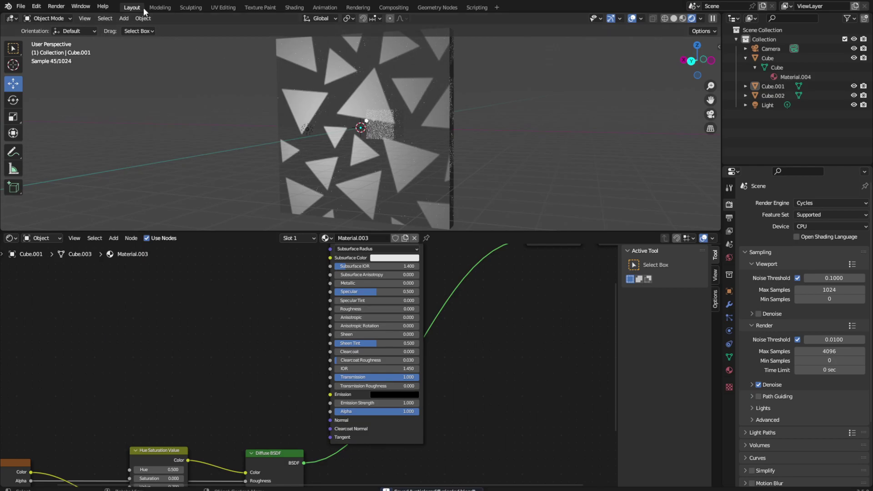
pyautogui.click(154, 7)
pyautogui.click(704, 18)
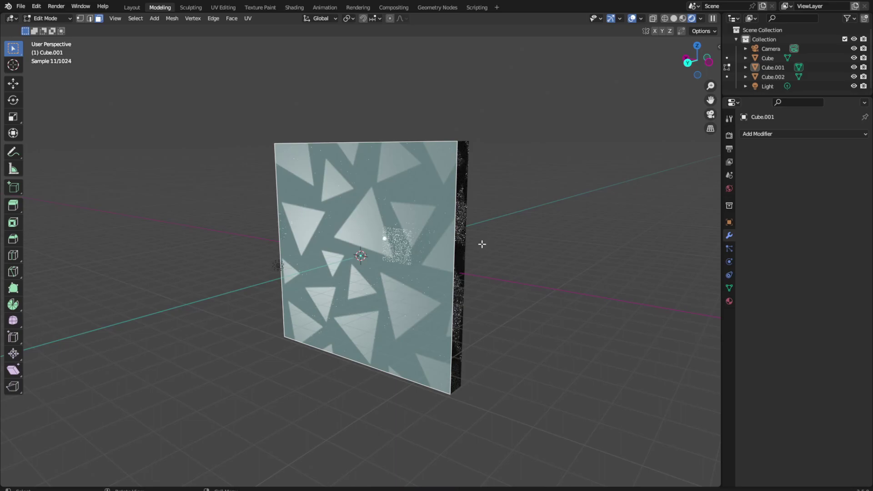
# Step: Subdivide the panel's face twice, return to Layout and save
pyautogui.rightClick(369, 250)
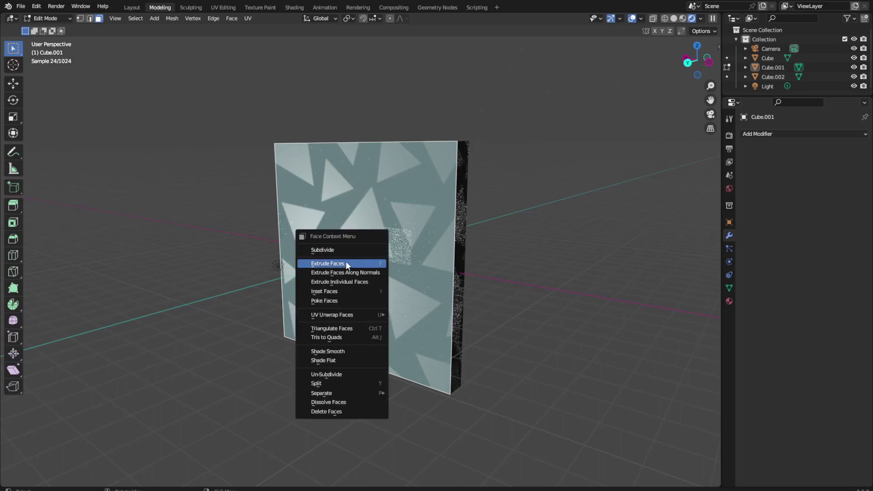
pyautogui.click(357, 250)
pyautogui.rightClick(363, 220)
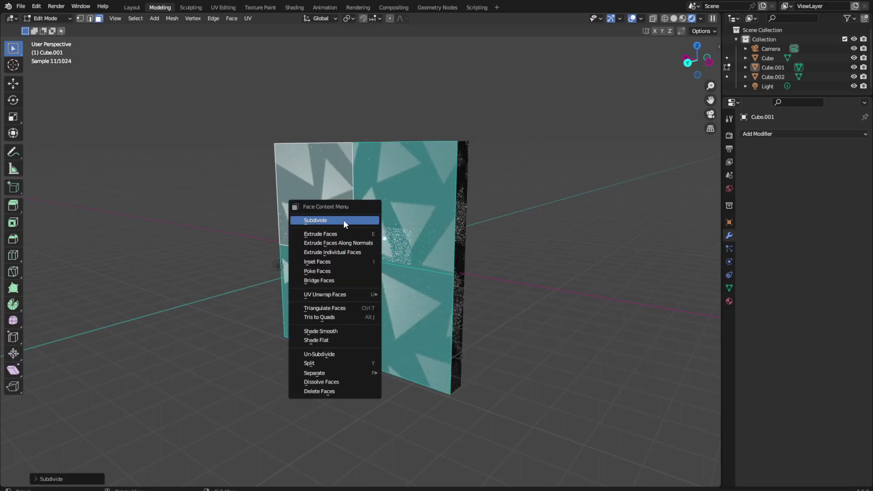
pyautogui.click(343, 219)
pyautogui.click(134, 7)
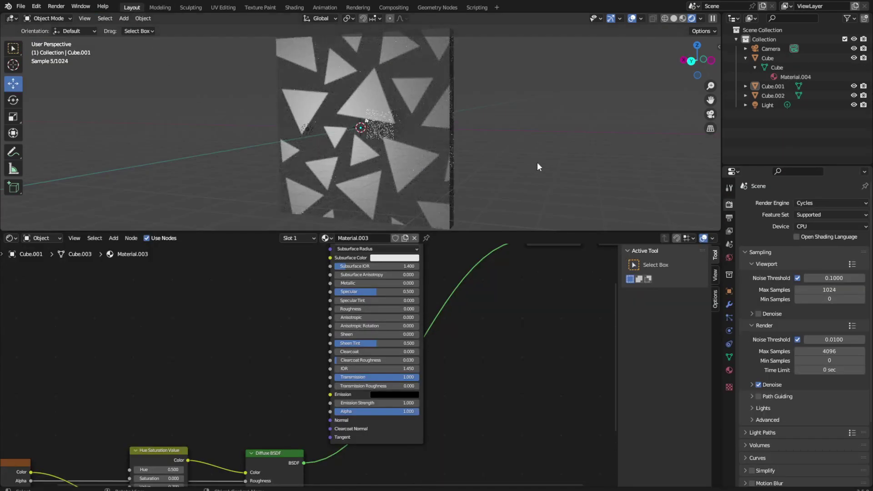
pyautogui.hotkey('ctrl', 's')
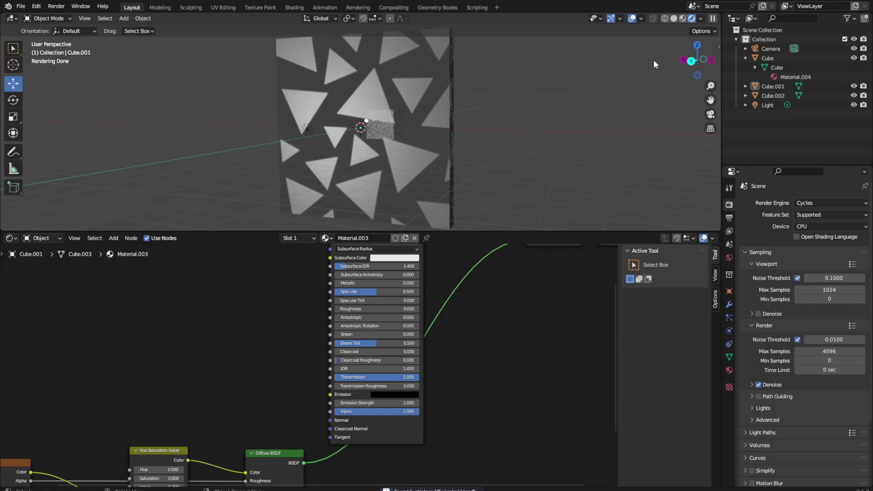
# Step: Duplicate the small cube Cube.002 and enlarge the copy about 1.8 times
pyautogui.click(682, 19)
pyautogui.moveTo(557, 141); pyautogui.dragTo(449, 157, button='middle')
pyautogui.click(411, 128)
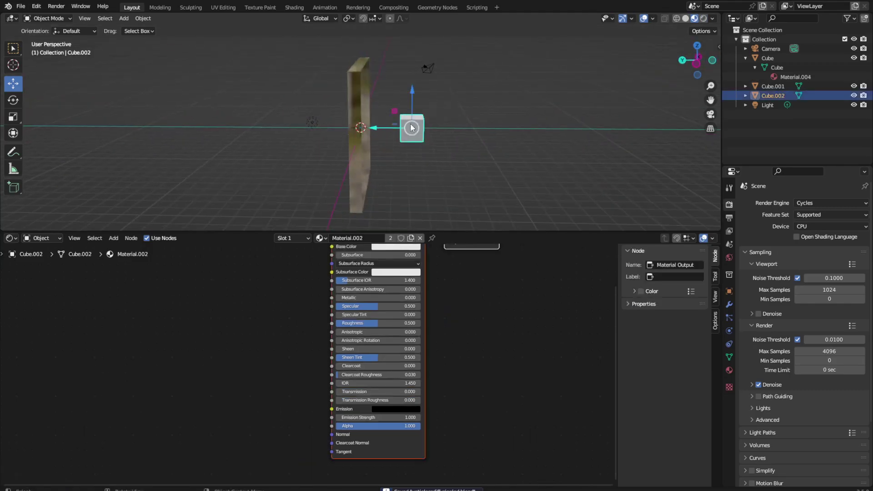
pyautogui.hotkey('shift', 'd')
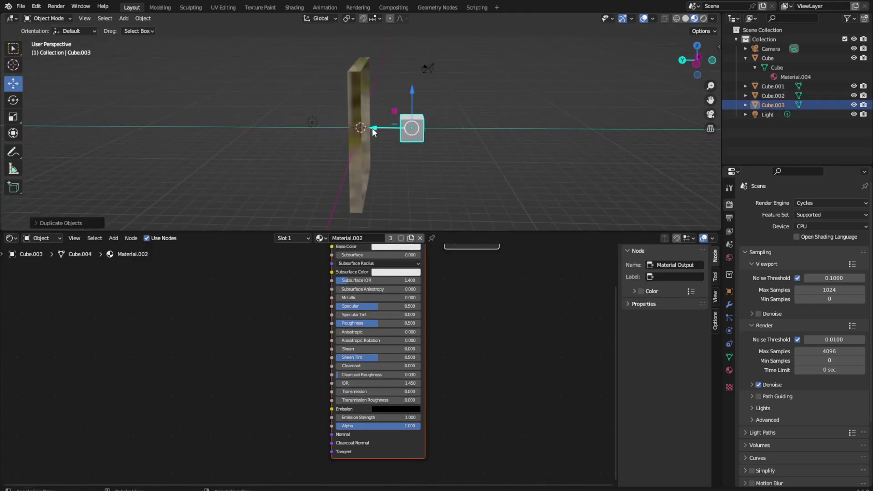
pyautogui.press('y')
pyautogui.click(417, 130)
pyautogui.hotkey('shift', 'space')
pyautogui.press('s')
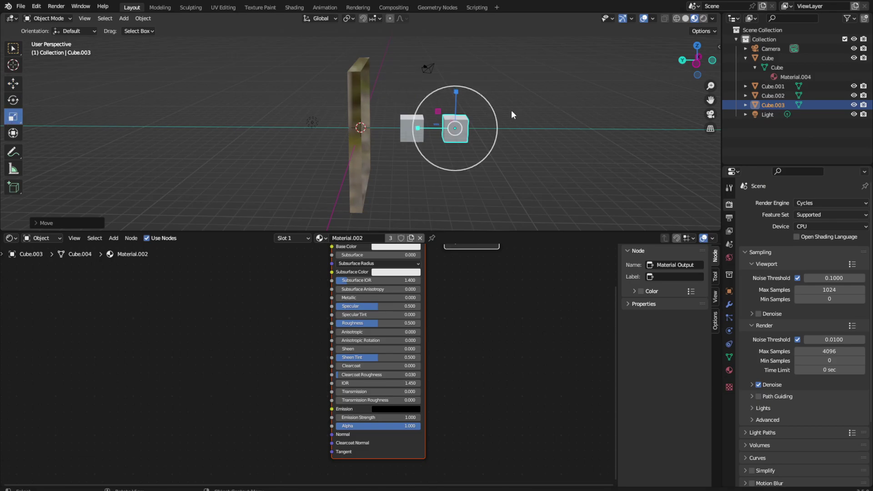
pyautogui.moveTo(511, 110); pyautogui.dragTo(533, 98)
pyautogui.click(533, 98)
# Step: Move Cube.003 along X beside the panel, save, and view it rendered
pyautogui.moveTo(531, 99); pyautogui.dragTo(512, 102, button='middle')
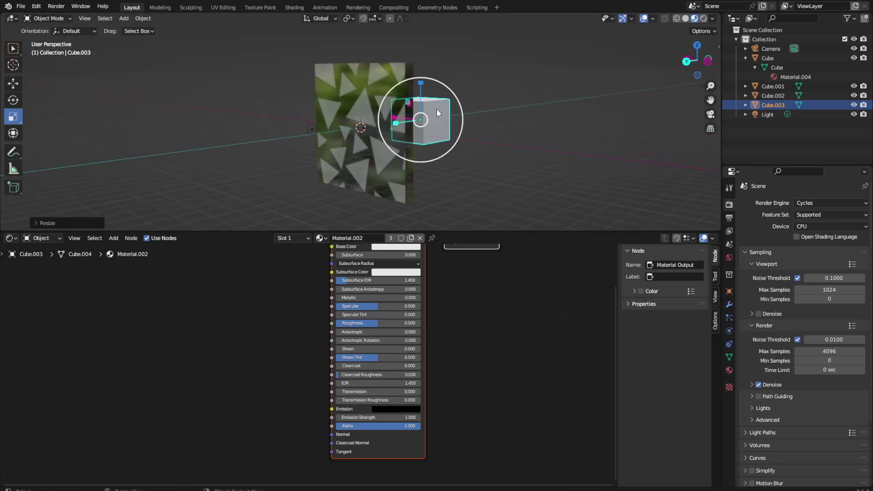
pyautogui.click(13, 83)
pyautogui.press('g')
pyautogui.press('x')
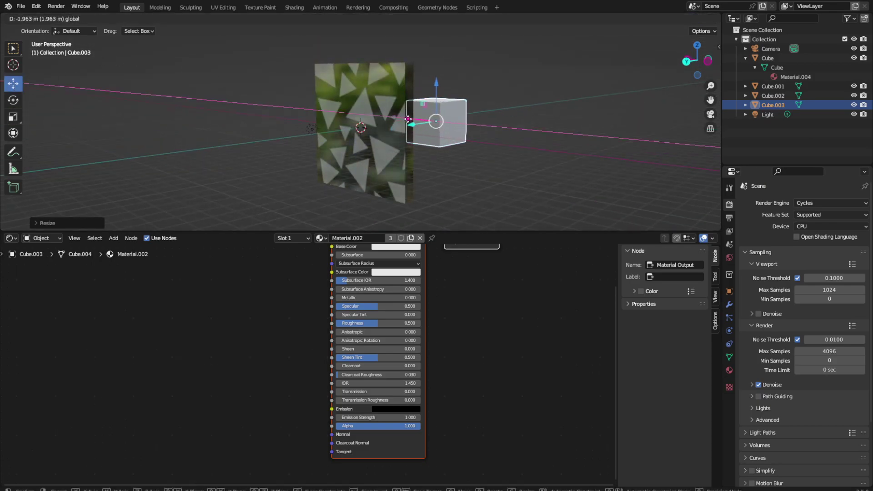
pyautogui.press('Return')
pyautogui.moveTo(205, 117); pyautogui.dragTo(145, 136)
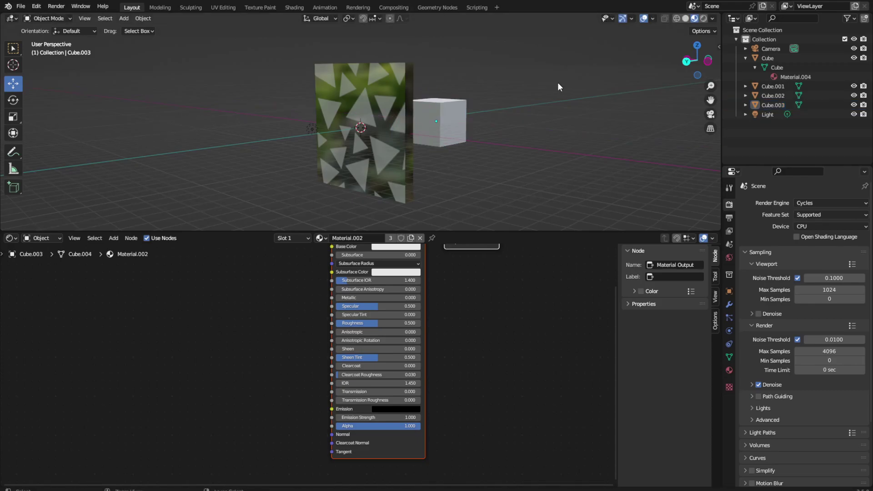
pyautogui.hotkey('ctrl', 's')
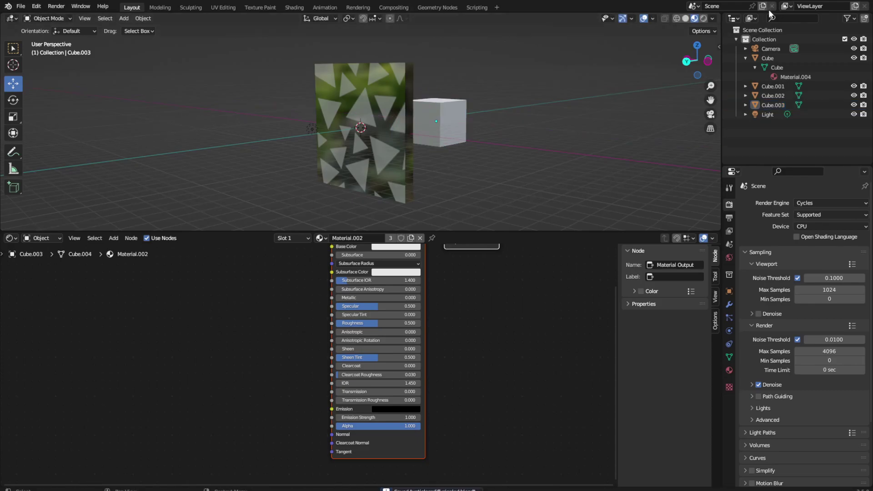
pyautogui.click(704, 19)
pyautogui.moveTo(447, 122); pyautogui.dragTo(491, 119, button='middle')
# Step: Show Cube.001's image, Hue/Saturation/Value and Diffuse BSDF nodes in the Shader Editor
pyautogui.scroll(2, 514, 126)
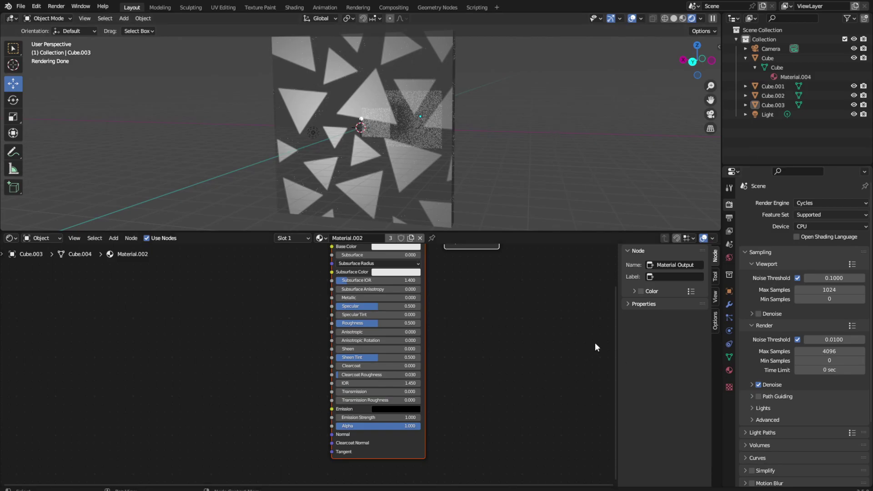
pyautogui.click(350, 164)
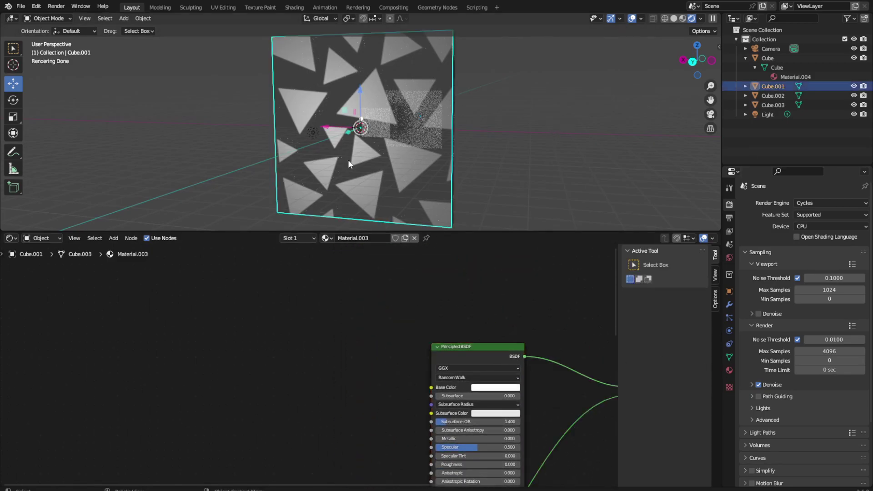
pyautogui.click(552, 122)
pyautogui.scroll(-3, 341, 438)
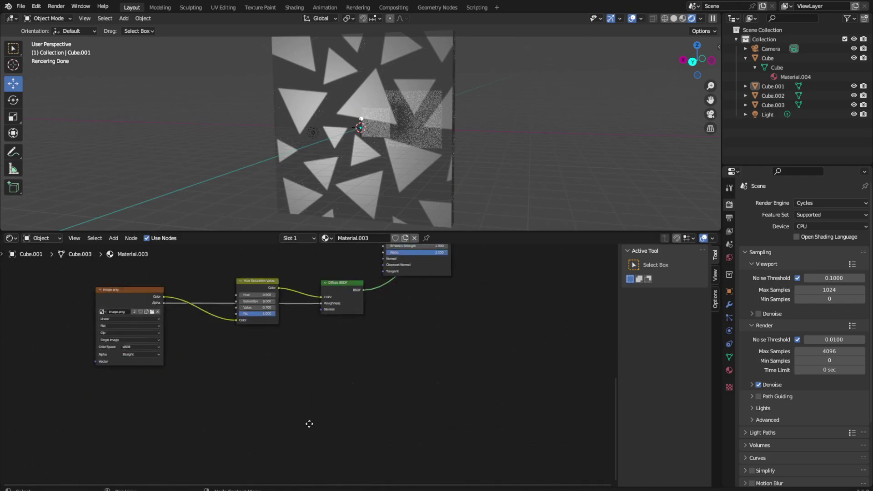
pyautogui.moveTo(307, 423)
pyautogui.mouseDown(button='middle')
pyautogui.moveTo(236, 374)
pyautogui.moveTo(322, 458)
pyautogui.mouseUp(button='middle')
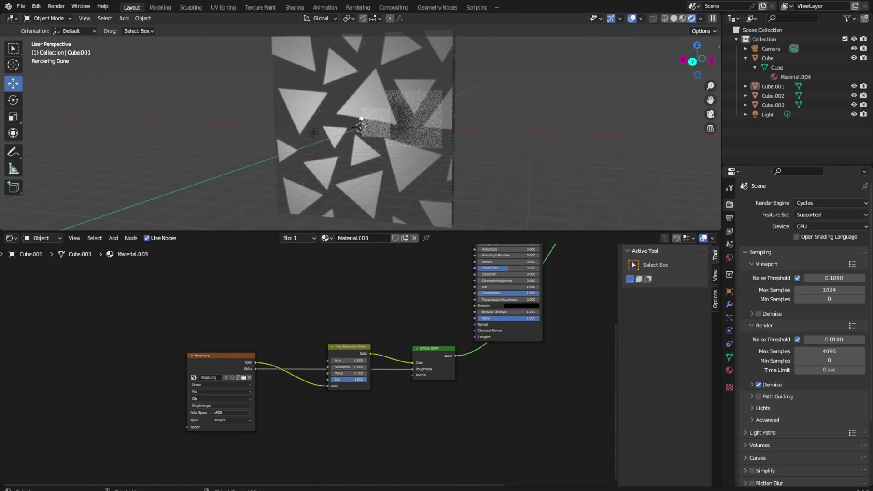
# Step: Add a Texture Coordinate node left of the image and a Mapping node linked from it
pyautogui.click(114, 238)
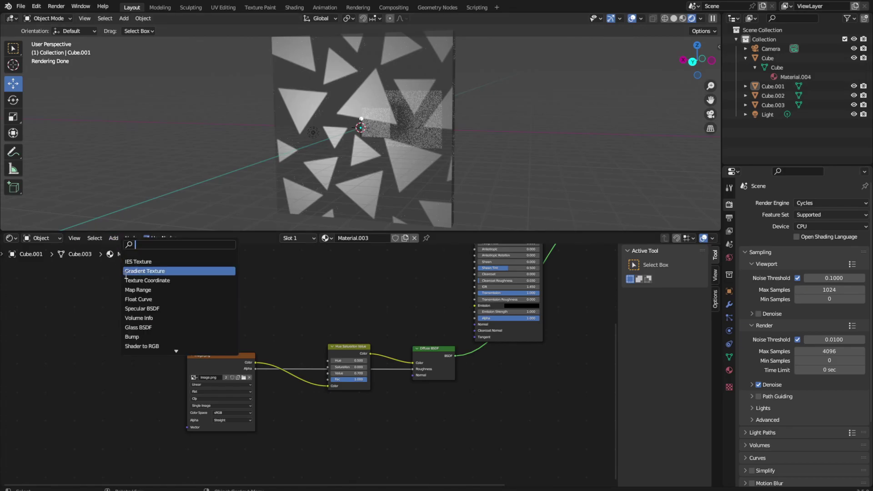
pyautogui.click(117, 242)
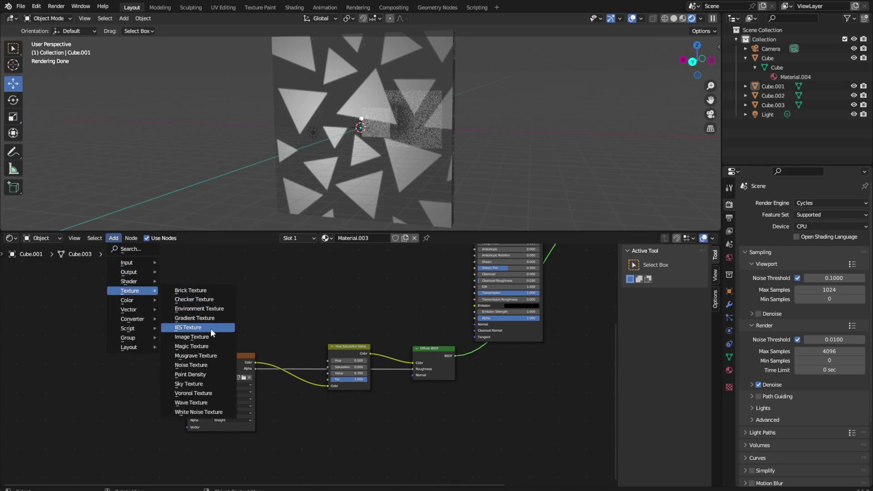
pyautogui.click(122, 248)
pyautogui.write('coo')
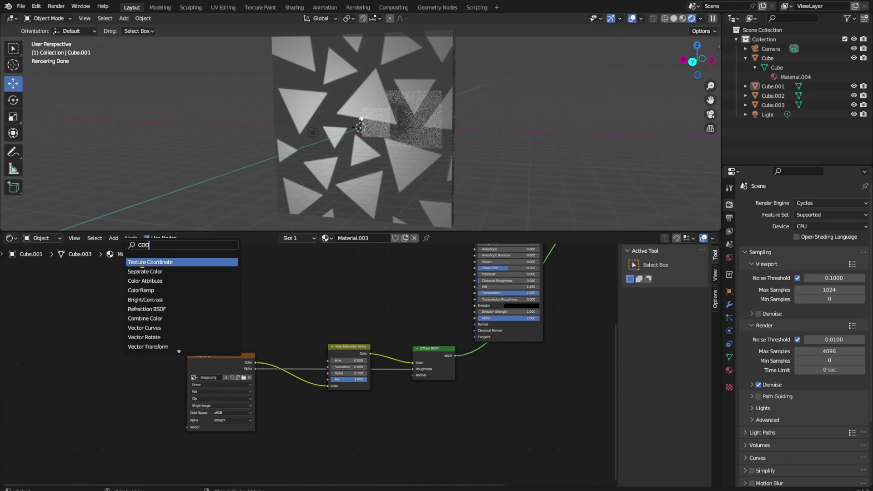
pyautogui.click(140, 262)
pyautogui.click(82, 379)
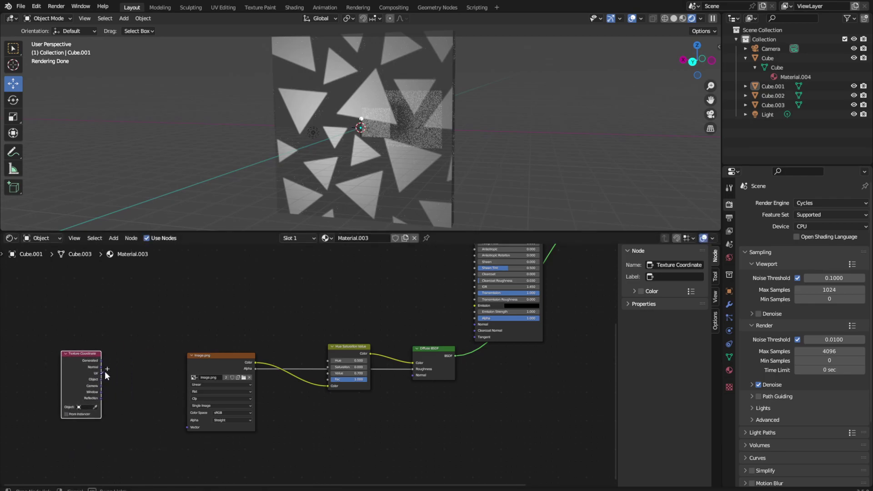
pyautogui.moveTo(101, 379); pyautogui.dragTo(118, 379)
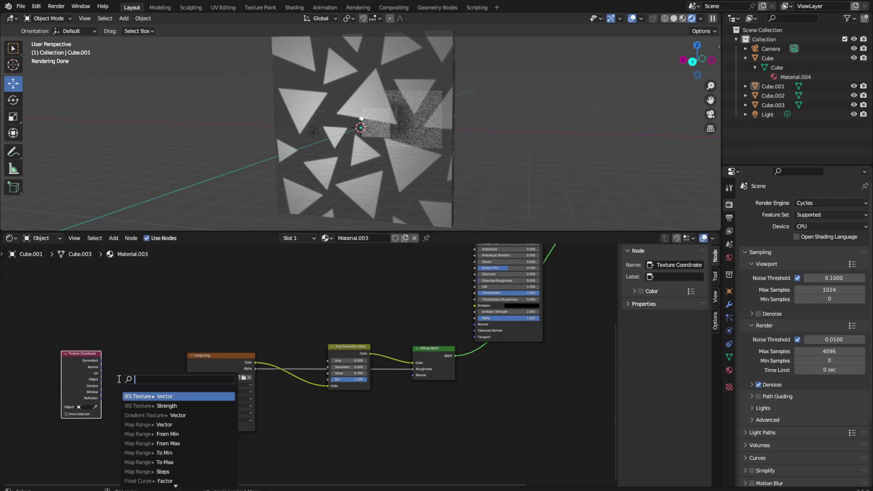
pyautogui.write('MA')
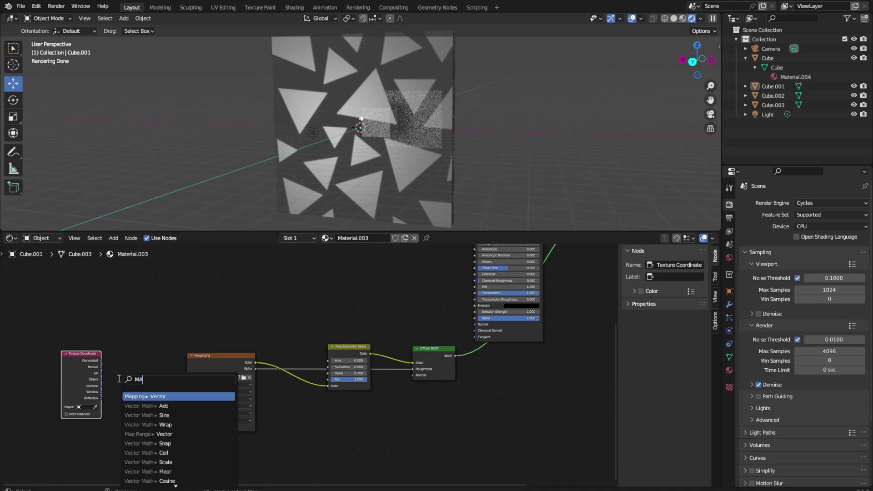
pyautogui.click(139, 396)
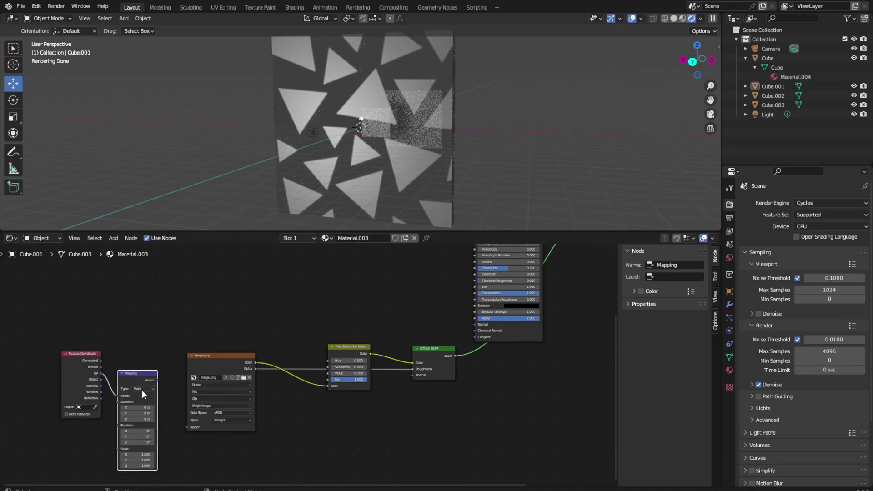
# Step: Link the Mapping output into image.png's Vector input and save
pyautogui.moveTo(156, 378)
pyautogui.mouseDown()
pyautogui.moveTo(189, 382)
pyautogui.moveTo(187, 427)
pyautogui.mouseUp()
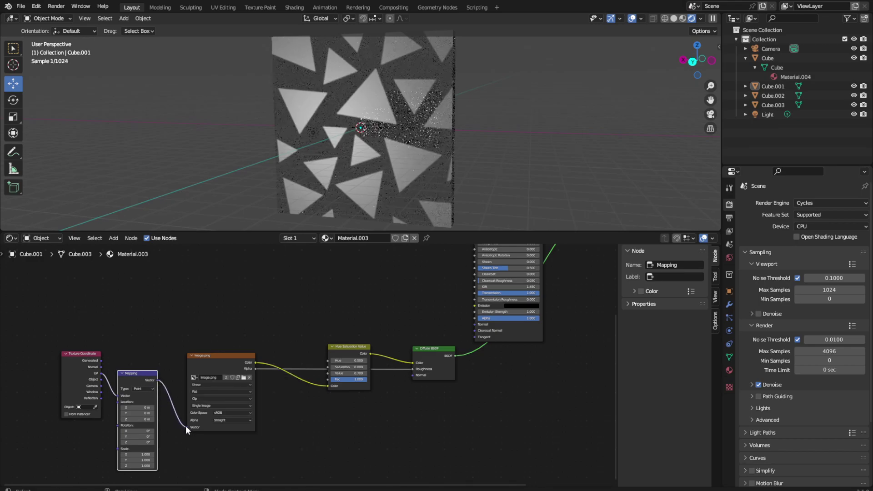
pyautogui.hotkey('ctrl', 's')
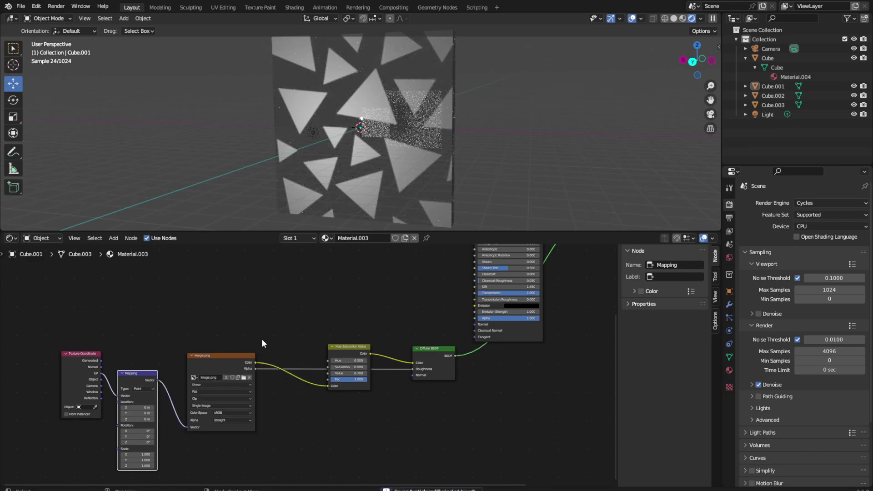
pyautogui.moveTo(261, 339); pyautogui.dragTo(413, 374, button='middle')
pyautogui.scroll(-2, 462, 369)
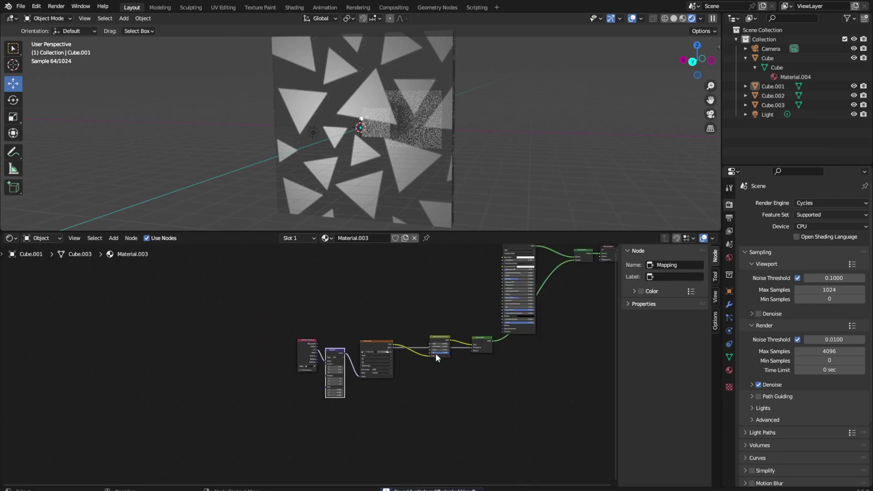
pyautogui.scroll(2, 441, 392)
pyautogui.scroll(2, 466, 403)
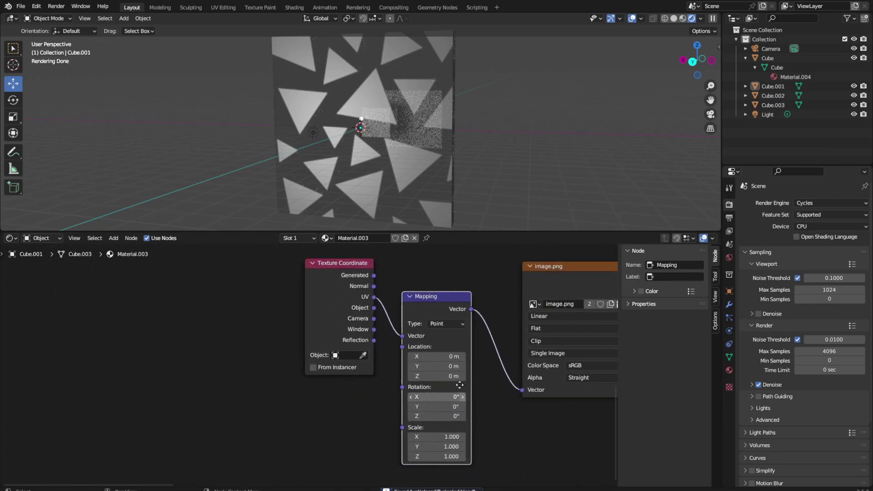
pyautogui.moveTo(465, 400); pyautogui.dragTo(314, 386, button='middle')
# Step: Adjust the Mapping Scale to X 2.1, Y 2.3, Z 2.1 to shrink the triangles
pyautogui.moveTo(277, 437); pyautogui.dragTo(259, 445)
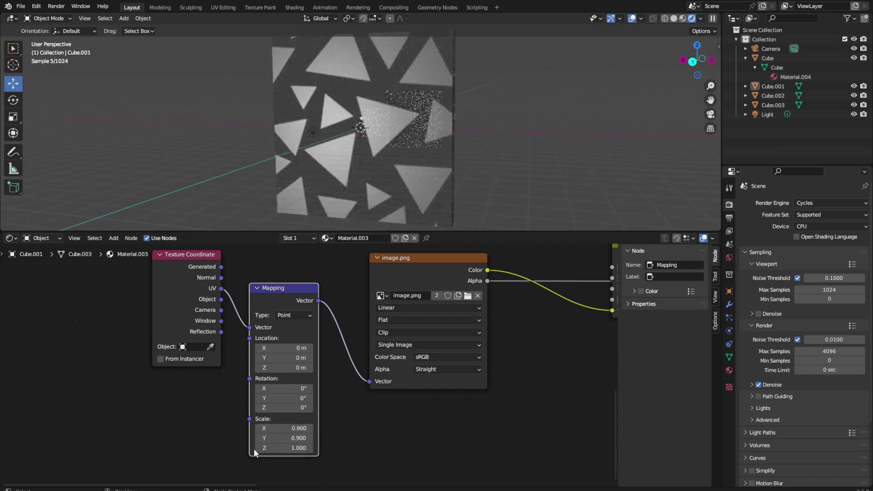
pyautogui.click(255, 449)
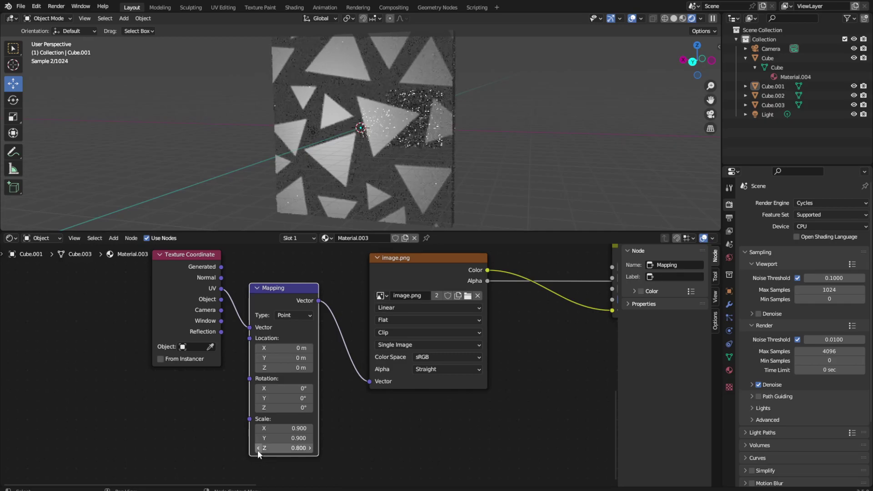
pyautogui.click(258, 448)
pyautogui.click(258, 428)
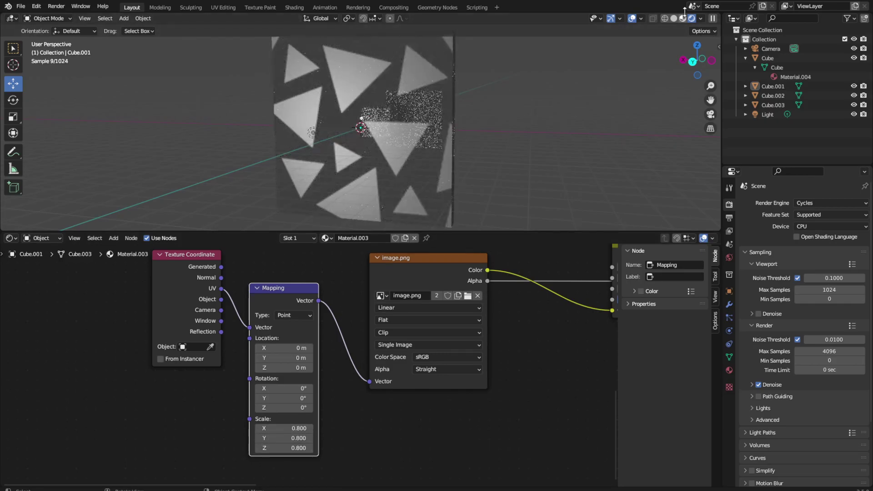
pyautogui.click(259, 428)
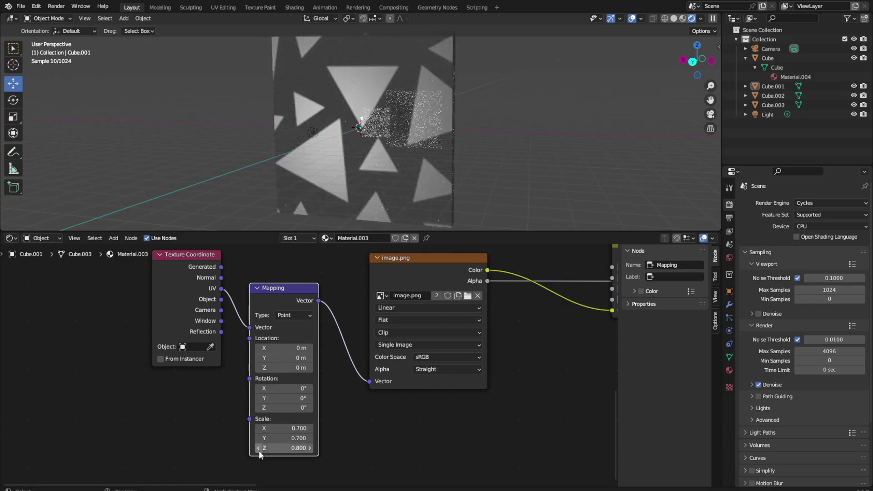
pyautogui.click(258, 448)
pyautogui.click(258, 429)
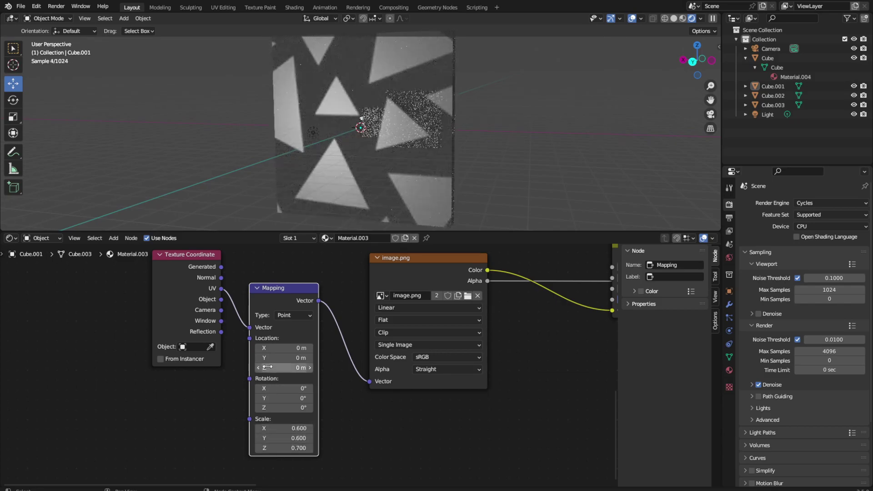
pyautogui.click(258, 438)
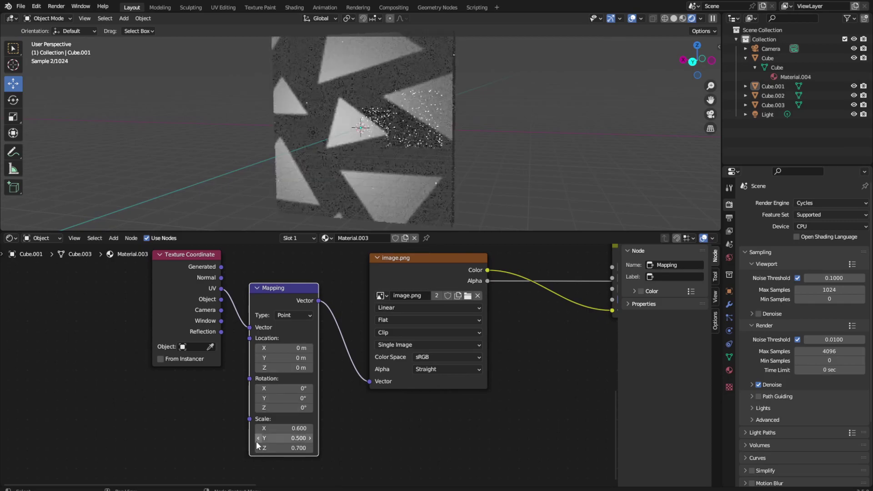
pyautogui.click(258, 448)
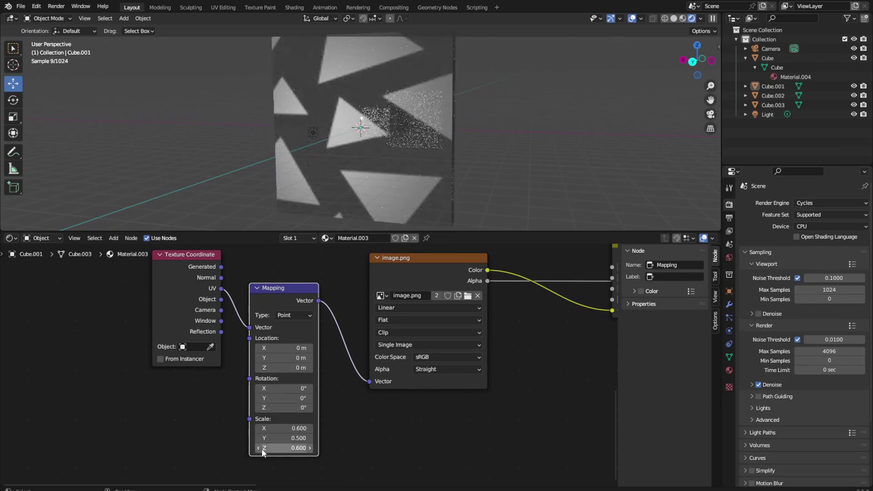
pyautogui.moveTo(262, 448)
pyautogui.mouseDown()
pyautogui.moveTo(291, 428)
pyautogui.moveTo(300, 448)
pyautogui.mouseUp()
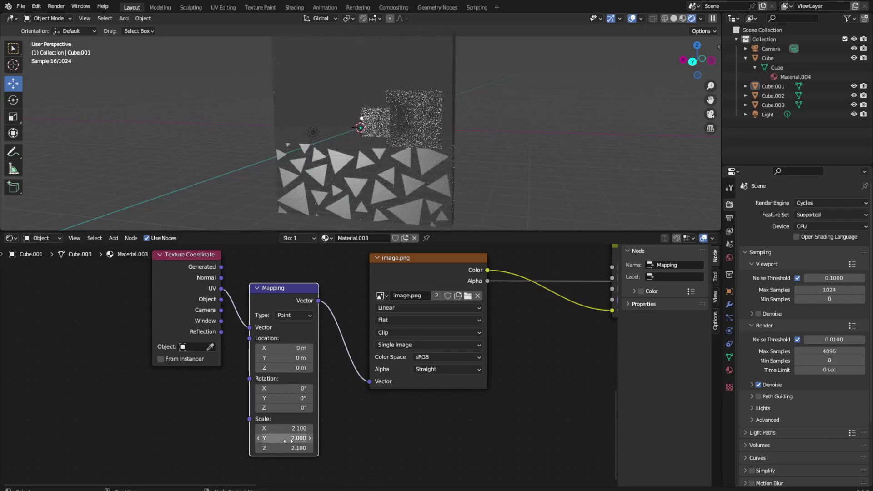
pyautogui.moveTo(282, 438); pyautogui.dragTo(291, 440)
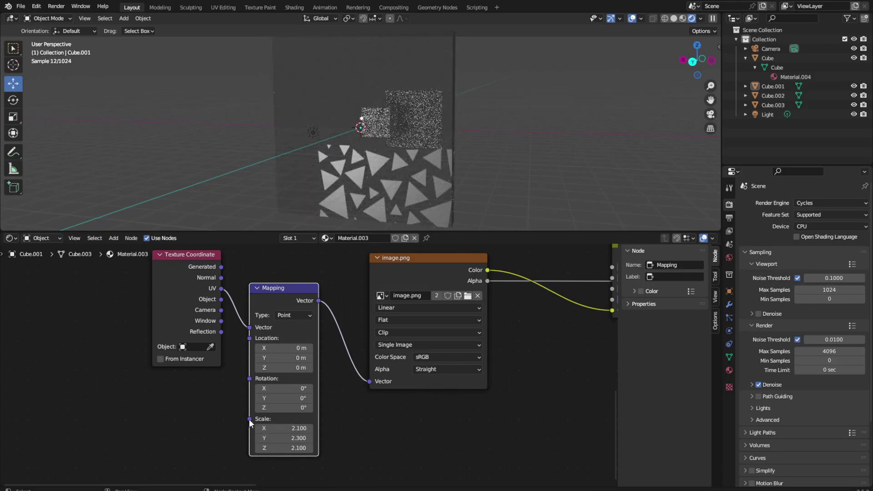
pyautogui.moveTo(249, 418); pyautogui.dragTo(197, 421)
# Step: Feed a Vector Math Scale node into Mapping Scale, raise its factor, and use Material Preview
pyautogui.write('SCA')
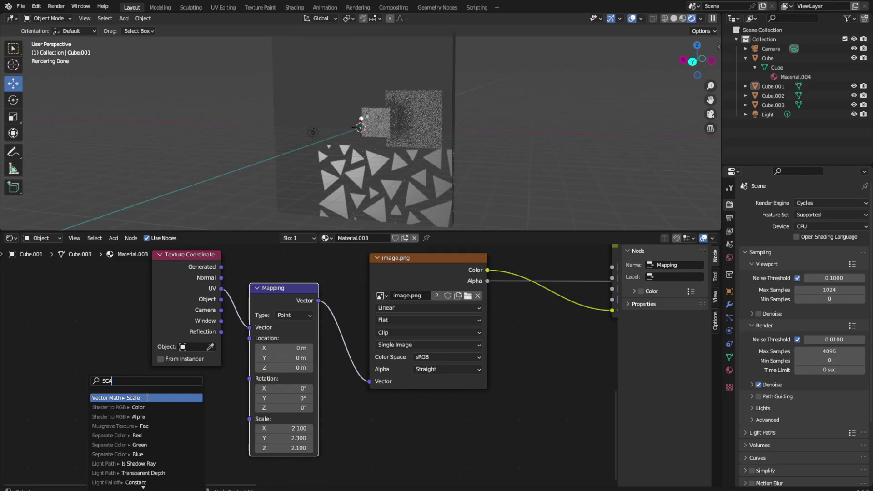
pyautogui.press('Return')
pyautogui.scroll(-1, 230, 440)
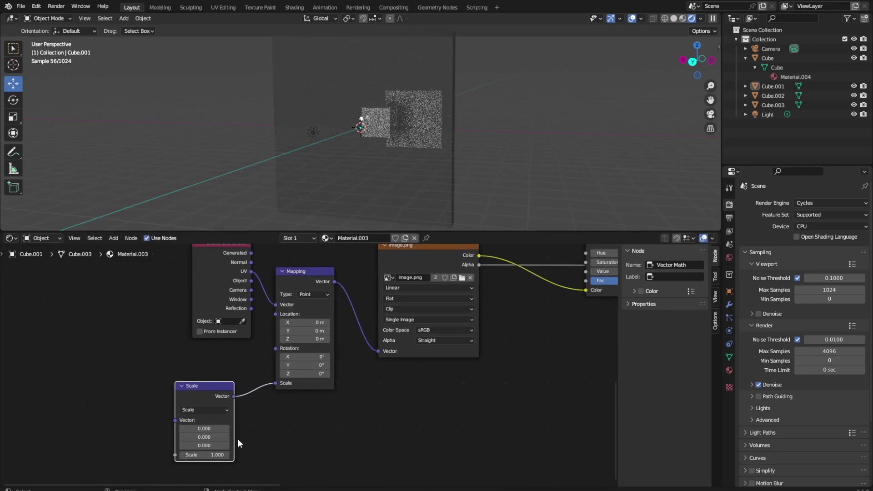
pyautogui.moveTo(213, 454)
pyautogui.mouseDown()
pyautogui.moveTo(245, 455)
pyautogui.moveTo(196, 454)
pyautogui.moveTo(207, 454)
pyautogui.moveTo(214, 428)
pyautogui.mouseUp()
pyautogui.click(683, 19)
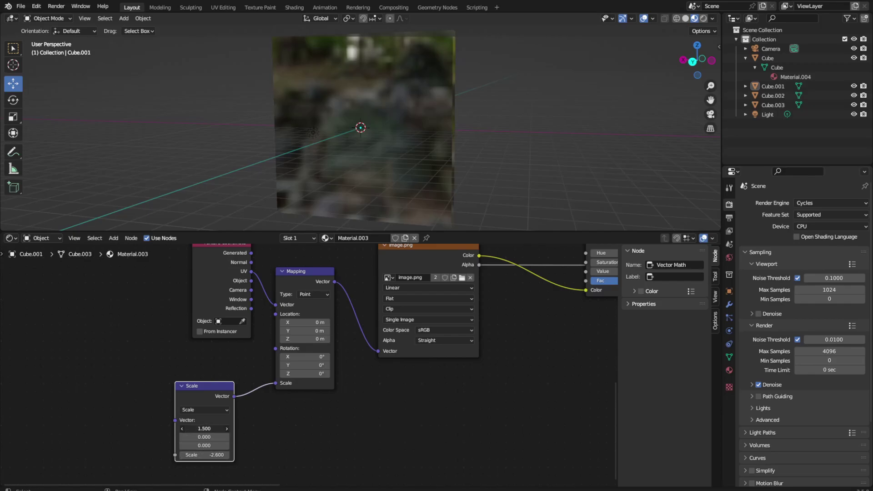
# Step: Try the math node as Multiply, then disconnect and delete it
pyautogui.click(203, 410)
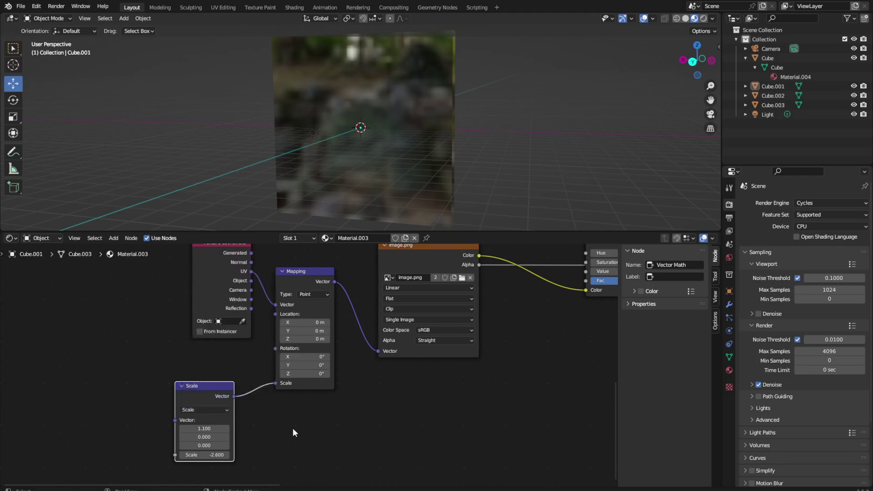
pyautogui.click(204, 411)
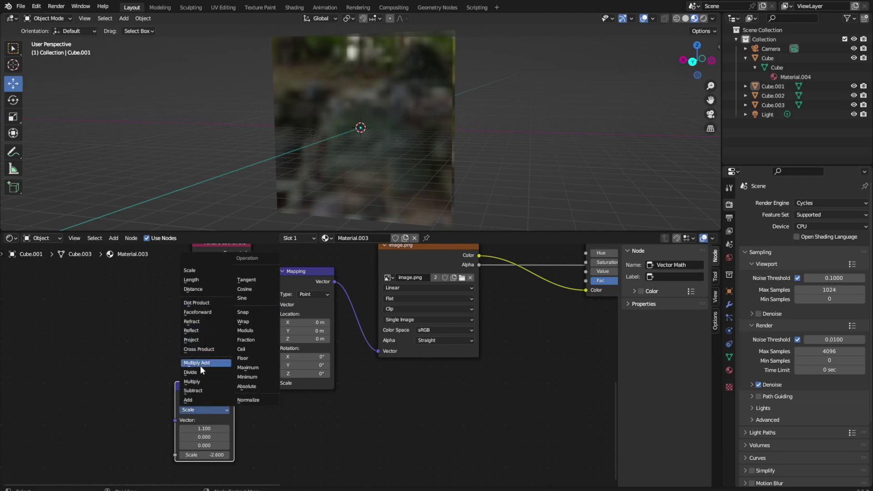
pyautogui.click(196, 385)
pyautogui.moveTo(204, 428); pyautogui.dragTo(182, 428)
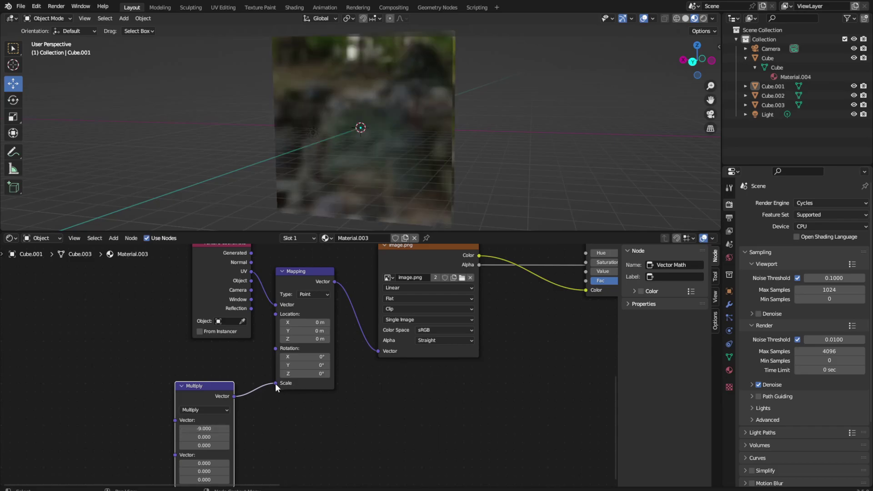
pyautogui.moveTo(274, 383); pyautogui.dragTo(204, 393)
pyautogui.rightClick(204, 392)
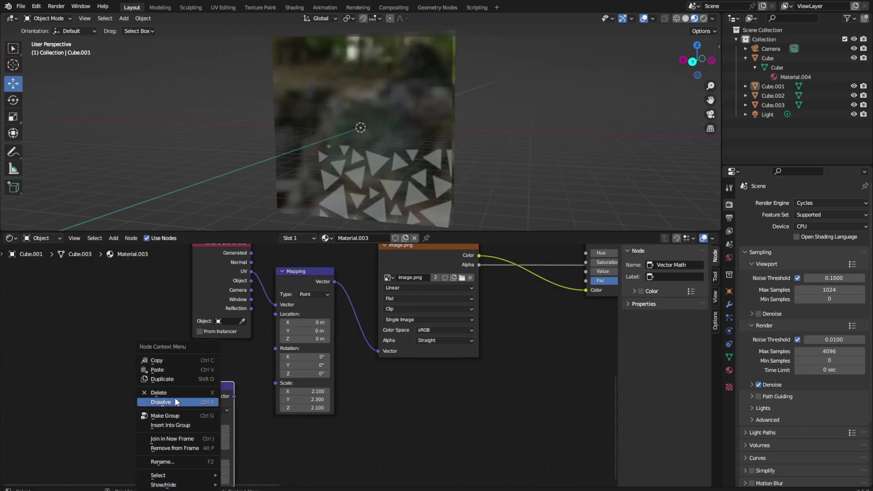
pyautogui.click(173, 392)
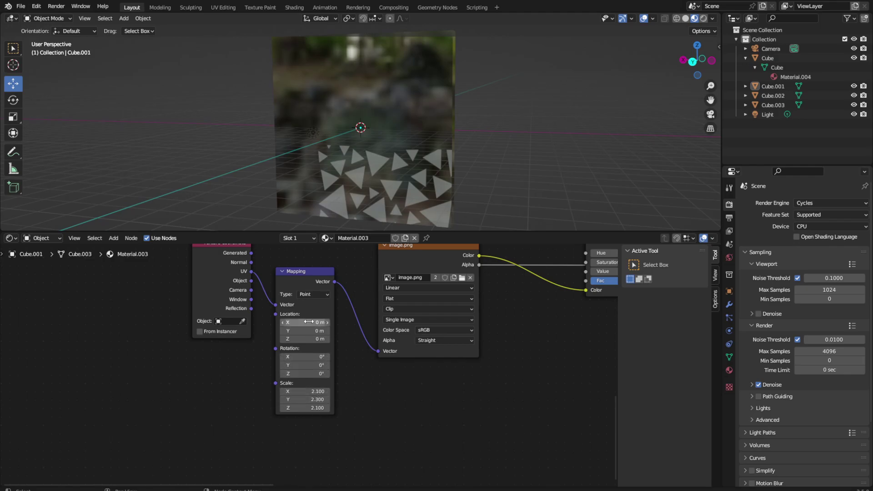
# Step: Offset the texture 0.1 m along X and set the image extension from Clip to Repeat
pyautogui.moveTo(309, 322); pyautogui.dragTo(342, 323)
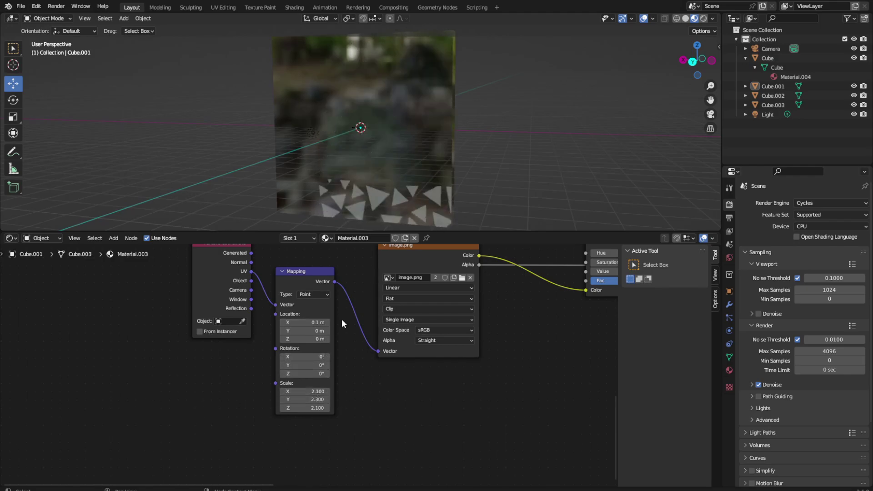
pyautogui.click(404, 310)
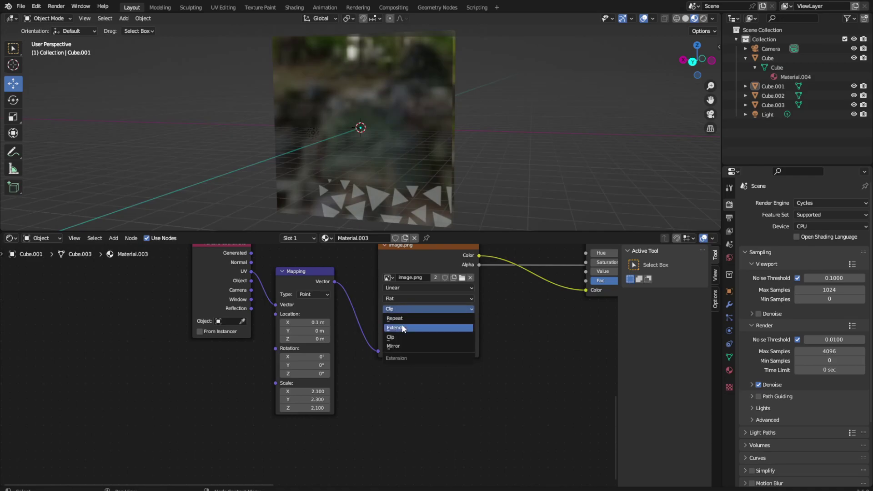
pyautogui.click(401, 320)
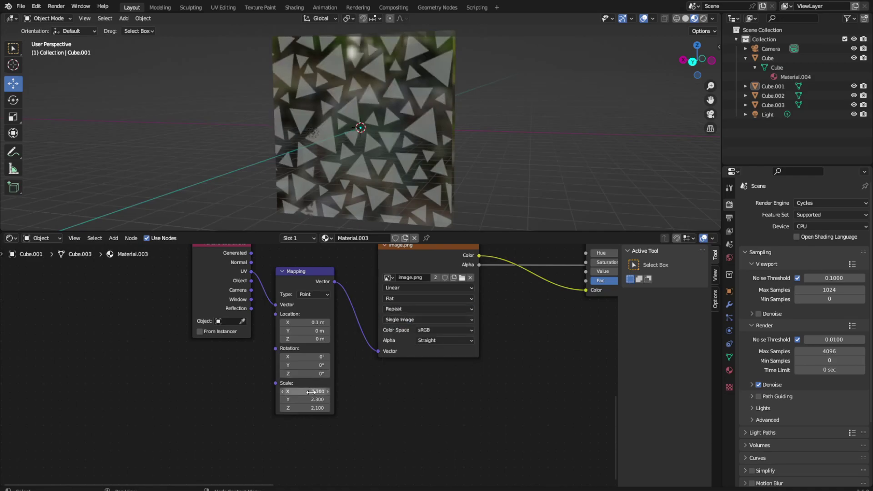
# Step: Orbit to inspect the tiled panel beside the cube, save, and frame the node tree
pyautogui.moveTo(517, 157); pyautogui.dragTo(509, 148, button='middle')
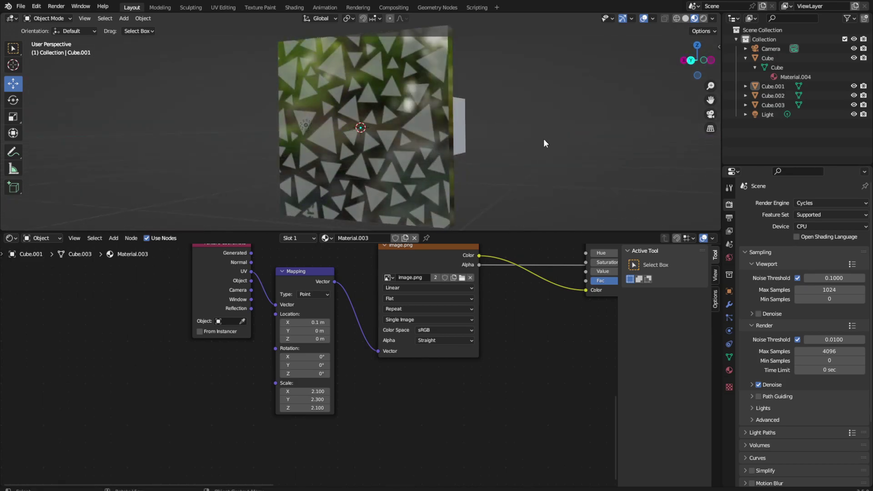
pyautogui.hotkey('ctrl', 's')
pyautogui.scroll(1, 546, 149)
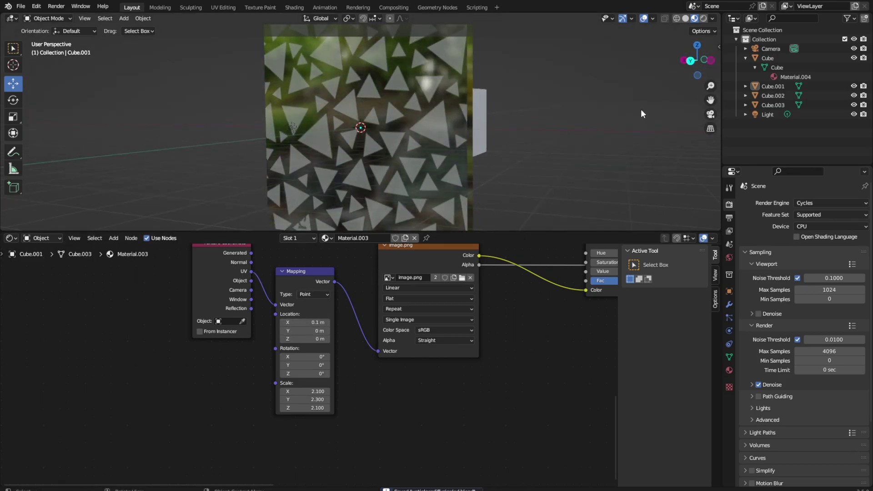
pyautogui.scroll(-3, 642, 114)
pyautogui.moveTo(612, 124)
pyautogui.mouseDown(button='middle')
pyautogui.moveTo(601, 120)
pyautogui.moveTo(595, 140)
pyautogui.moveTo(540, 141)
pyautogui.mouseUp(button='middle')
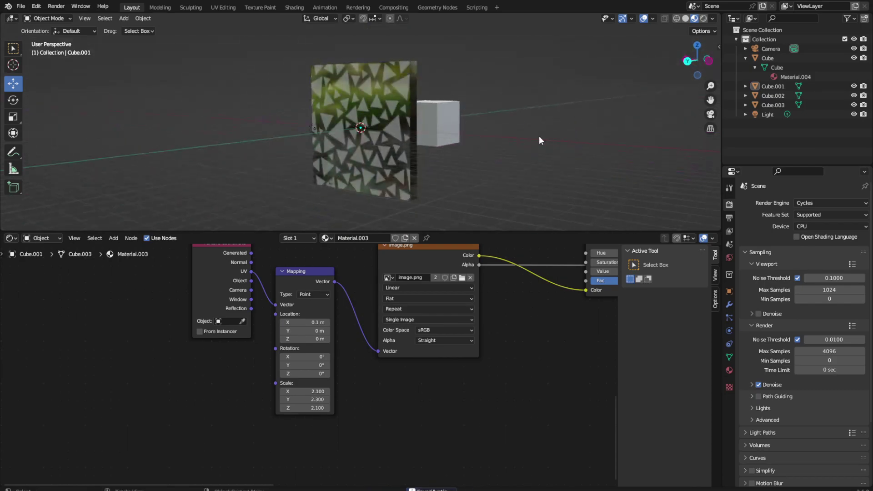
pyautogui.scroll(3, 530, 145)
pyautogui.scroll(-2, 492, 351)
pyautogui.moveTo(492, 350); pyautogui.dragTo(321, 396, button='middle')
pyautogui.scroll(-2, 314, 392)
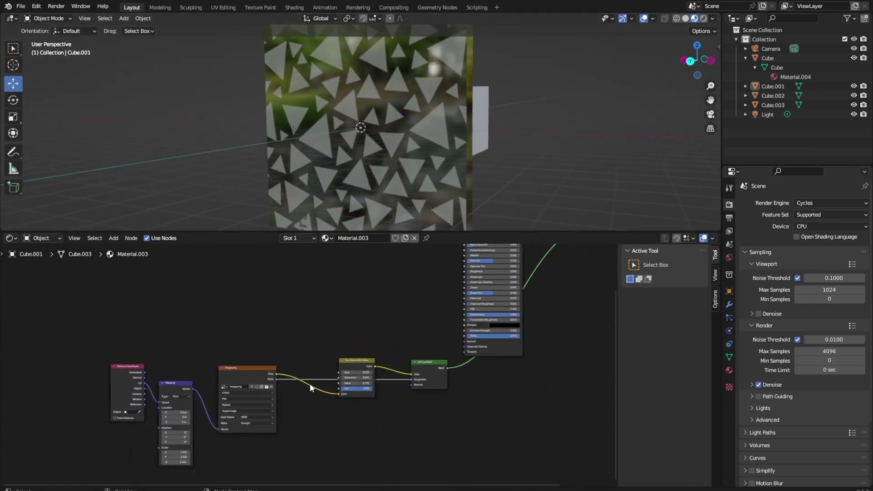
pyautogui.scroll(-2, 531, 105)
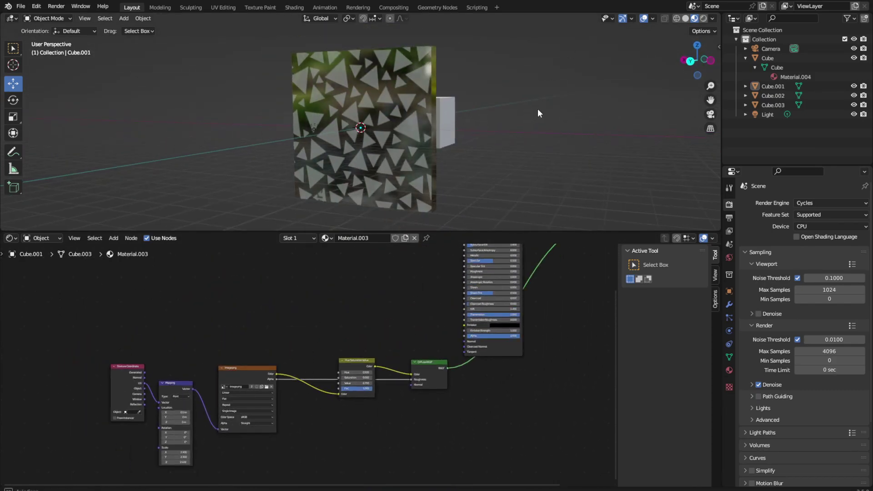
# Step: Preview in Cycles rendered shading and lower the Hue Saturation Value node's Value to 0.300
pyautogui.click(703, 18)
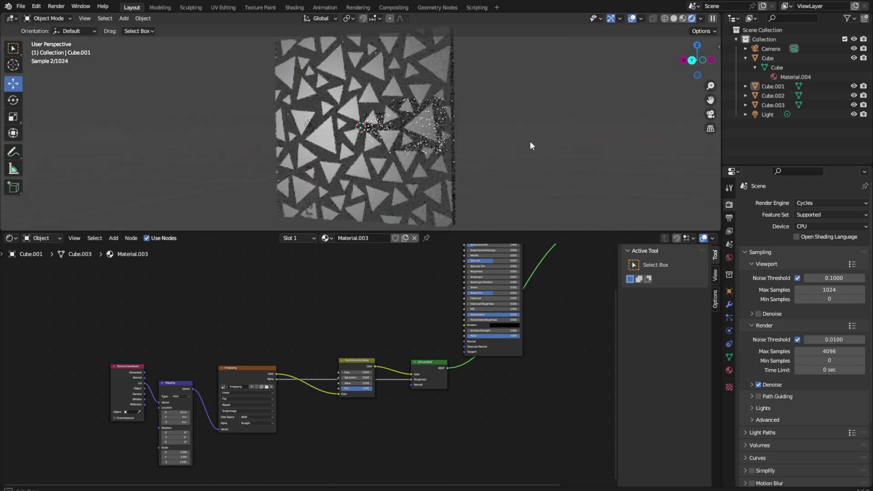
pyautogui.scroll(2, 356, 381)
pyautogui.scroll(1, 397, 363)
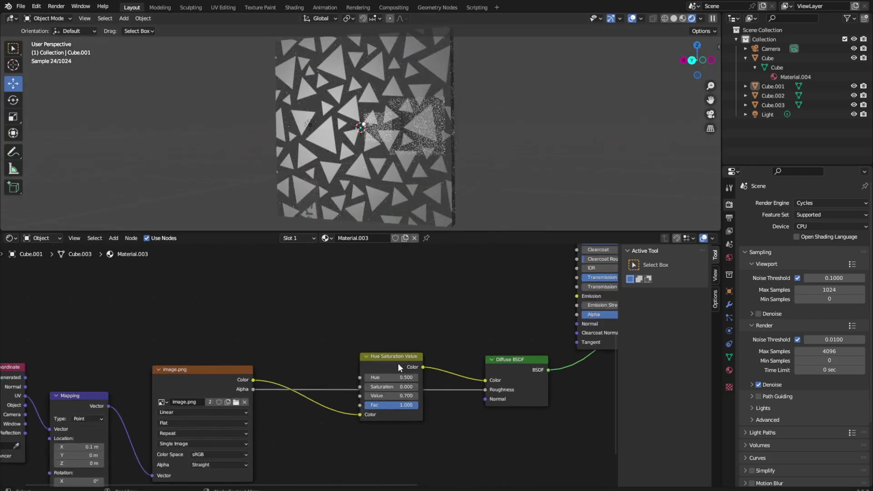
pyautogui.scroll(1, 397, 363)
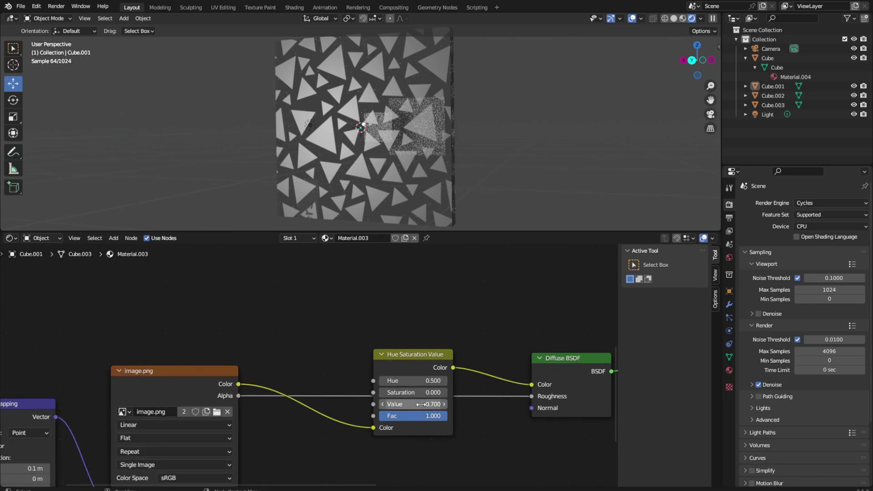
pyautogui.moveTo(422, 405)
pyautogui.mouseDown()
pyautogui.moveTo(392, 404)
pyautogui.moveTo(409, 405)
pyautogui.mouseUp()
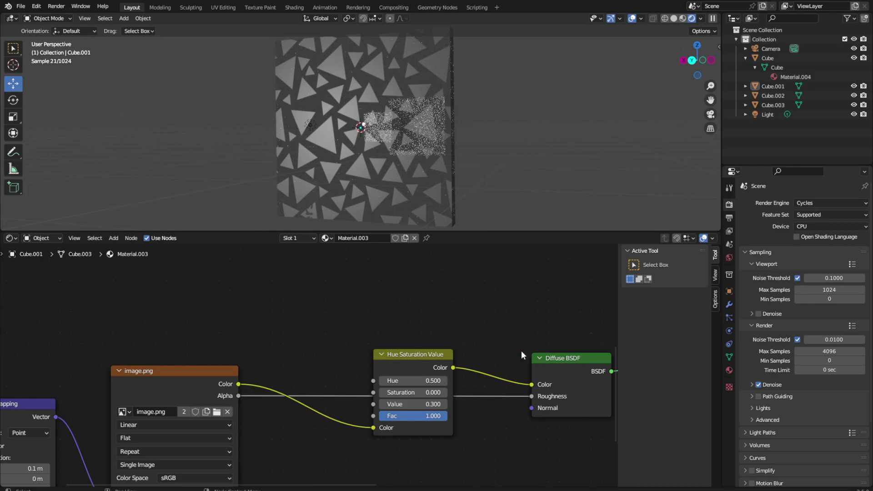
# Step: Move the Diffuse BSDF node to the left and save the blend file
pyautogui.moveTo(521, 351); pyautogui.dragTo(411, 350, button='middle')
pyautogui.moveTo(459, 370); pyautogui.dragTo(420, 375)
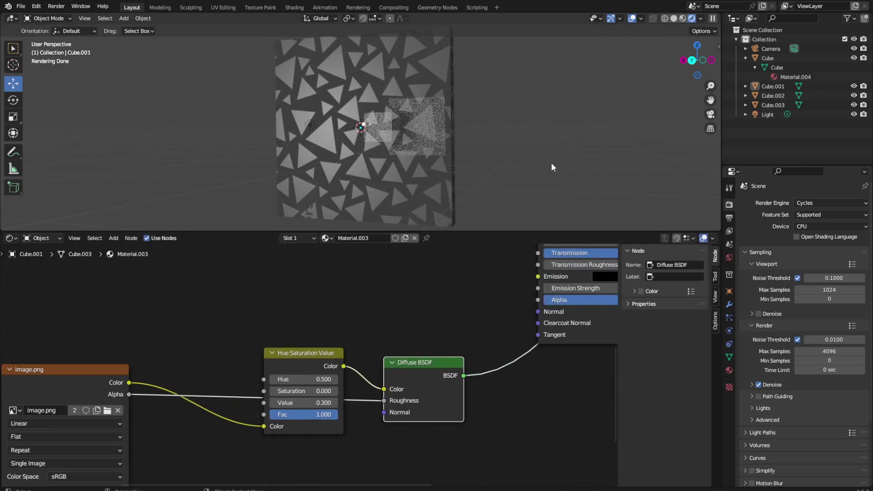
pyautogui.hotkey('ctrl', 's')
# Step: Orbit around the triangle panel, select the light and move it upward
pyautogui.moveTo(551, 162)
pyautogui.mouseDown(button='middle')
pyautogui.moveTo(447, 129)
pyautogui.moveTo(531, 160)
pyautogui.moveTo(480, 145)
pyautogui.moveTo(492, 152)
pyautogui.moveTo(487, 126)
pyautogui.moveTo(303, 118)
pyautogui.mouseUp(button='middle')
pyautogui.scroll(-3, 454, 144)
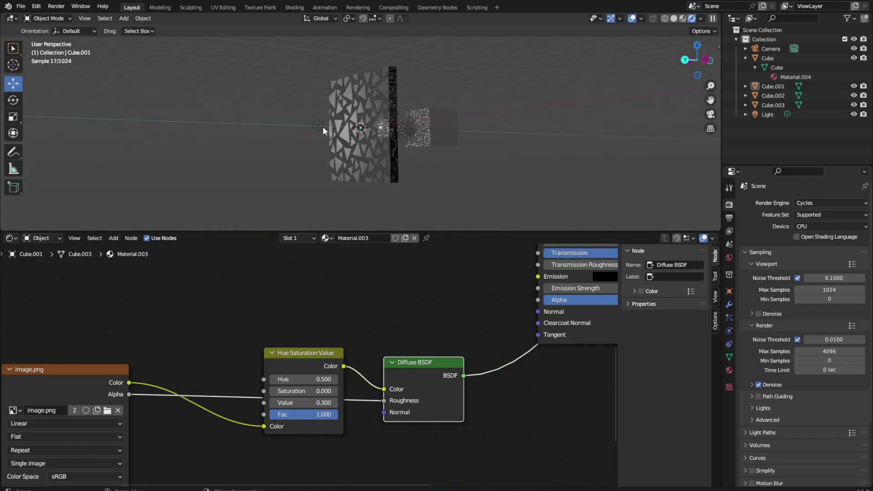
pyautogui.click(321, 127)
pyautogui.moveTo(314, 103); pyautogui.dragTo(314, 81)
pyautogui.moveTo(410, 129); pyautogui.dragTo(499, 133, button='middle')
# Step: Orbit back to face the panel, deselect the light, and save the file
pyautogui.scroll(3, 498, 141)
pyautogui.scroll(2, 546, 149)
pyautogui.scroll(-2, 536, 159)
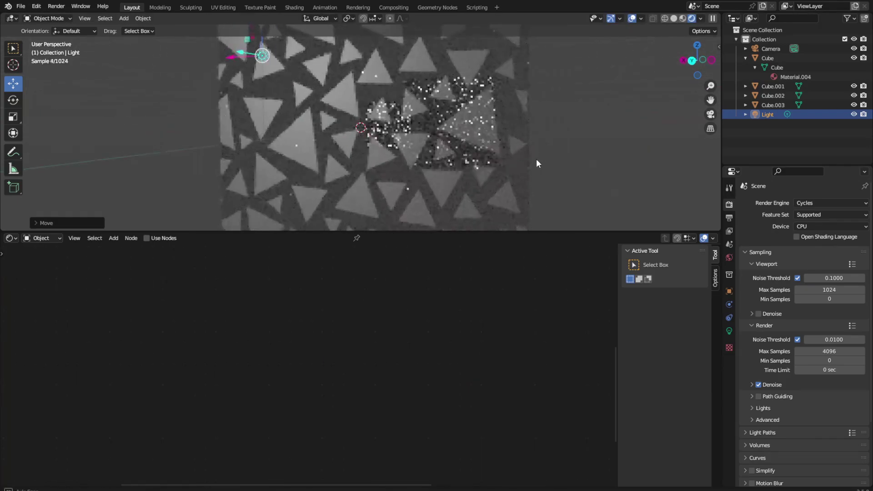
pyautogui.moveTo(537, 159); pyautogui.dragTo(575, 150, button='middle')
pyautogui.click(563, 129)
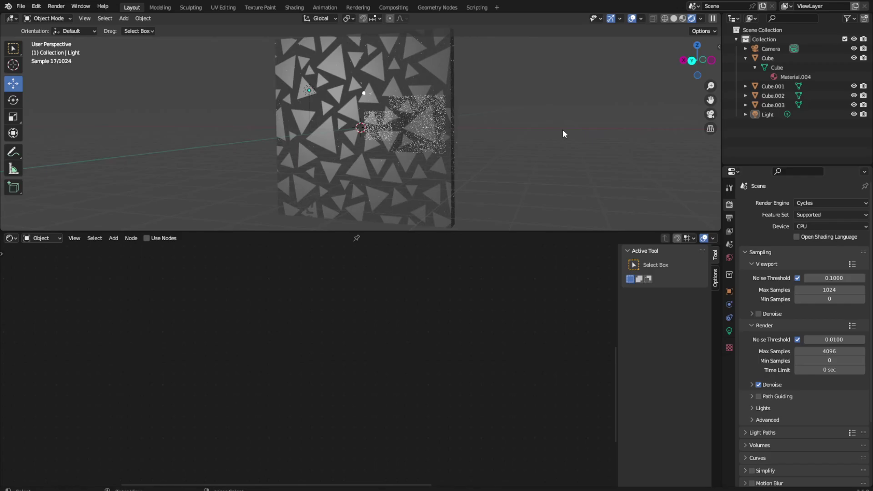
pyautogui.hotkey('ctrl', 's')
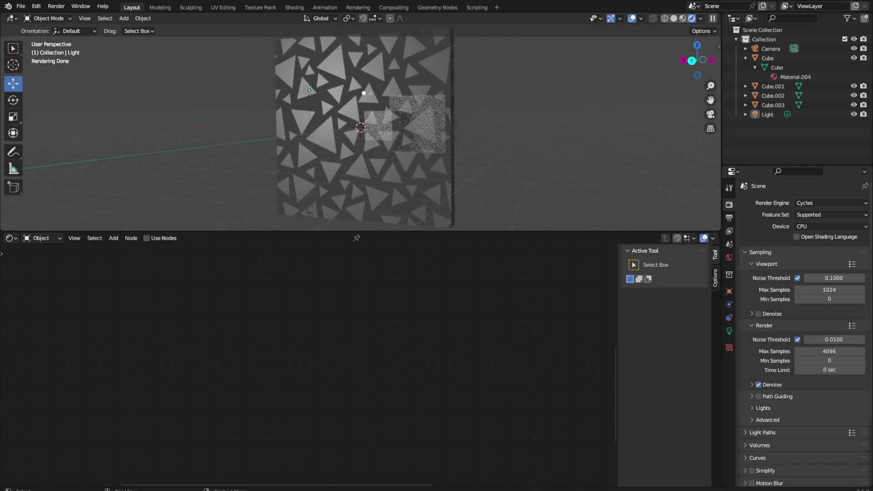
# Step: Expand the Light Paths and Film panels in Render Properties
pyautogui.scroll(-4, 803, 318)
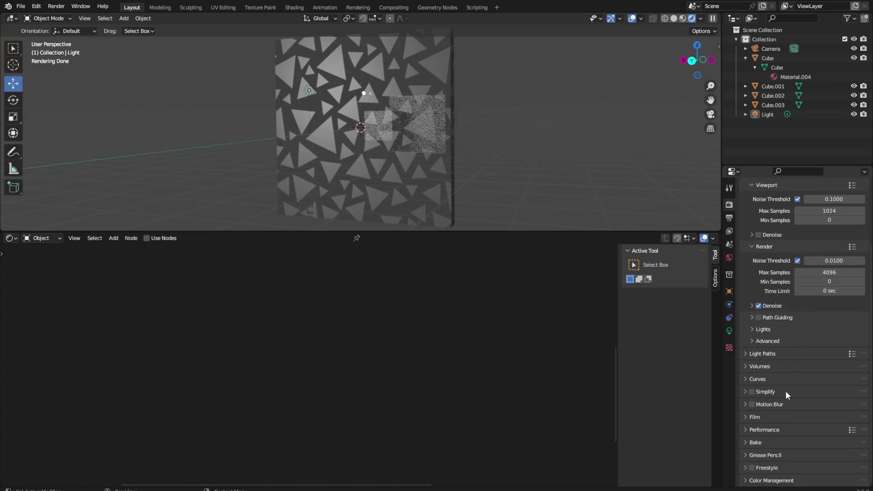
pyautogui.scroll(3, 803, 403)
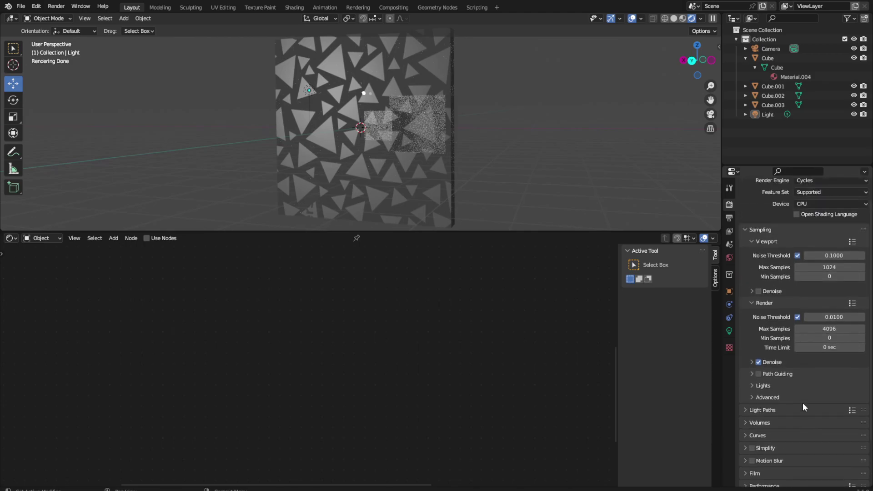
pyautogui.scroll(-2, 803, 406)
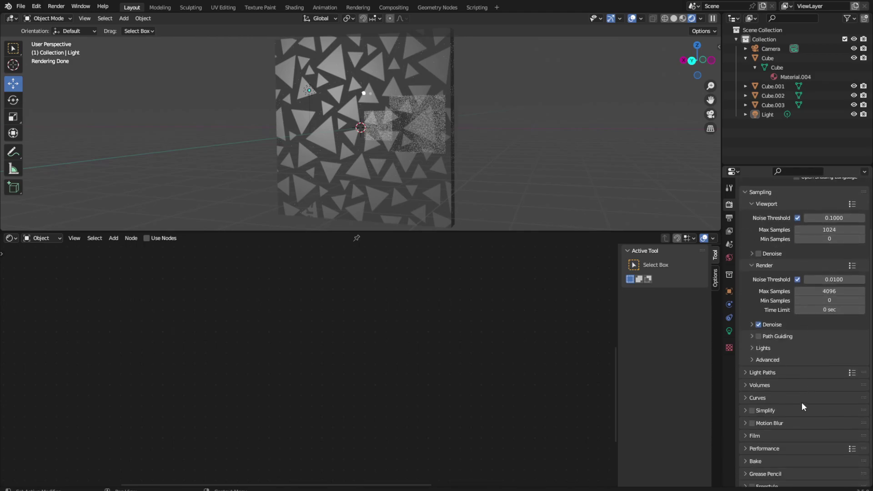
pyautogui.click(799, 382)
pyautogui.click(798, 372)
pyautogui.click(793, 436)
pyautogui.scroll(-1, 792, 414)
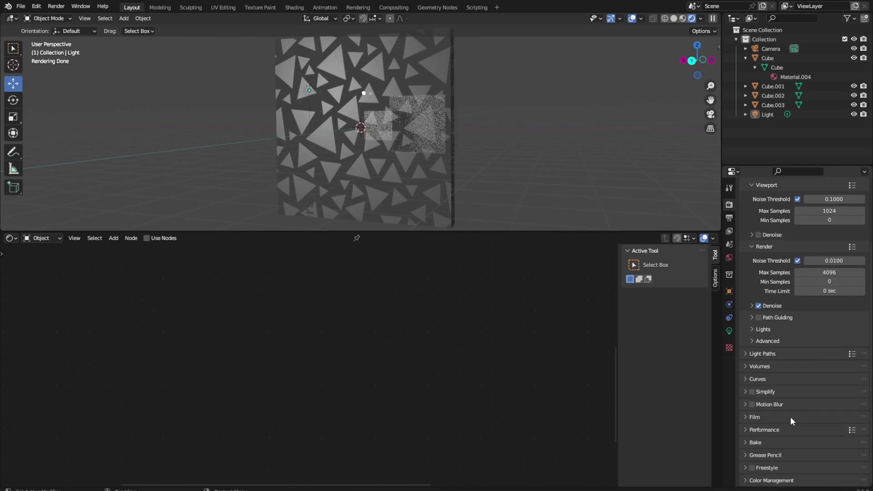
pyautogui.click(790, 417)
pyautogui.click(788, 416)
# Step: Scroll down the render settings and expand the Color Management panel
pyautogui.scroll(-3, 787, 416)
pyautogui.scroll(-2, 788, 421)
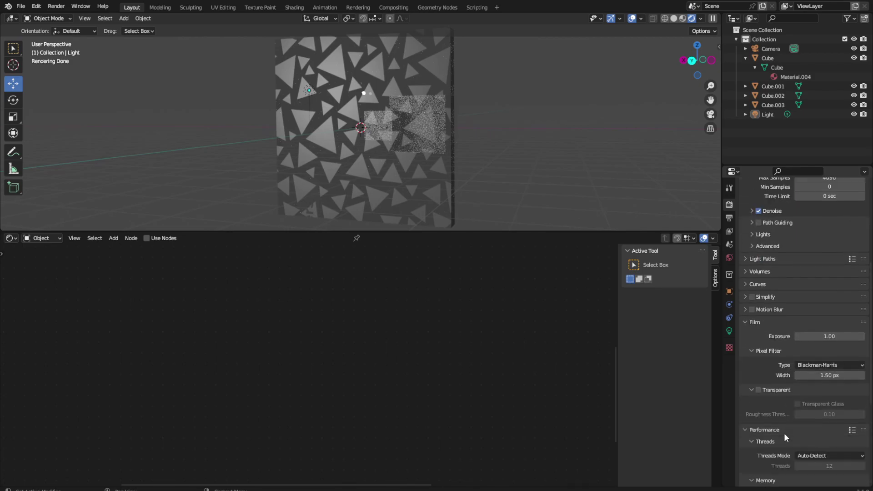
pyautogui.scroll(-5, 784, 434)
pyautogui.scroll(-3, 785, 435)
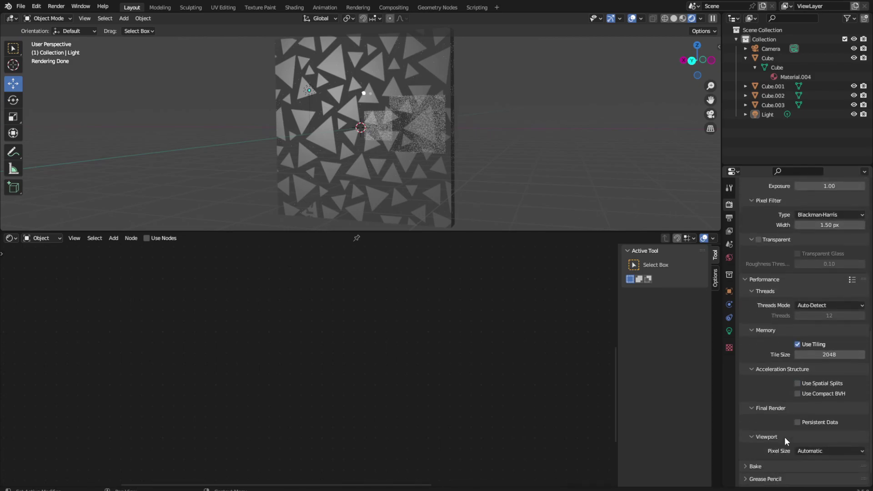
pyautogui.scroll(-1, 785, 437)
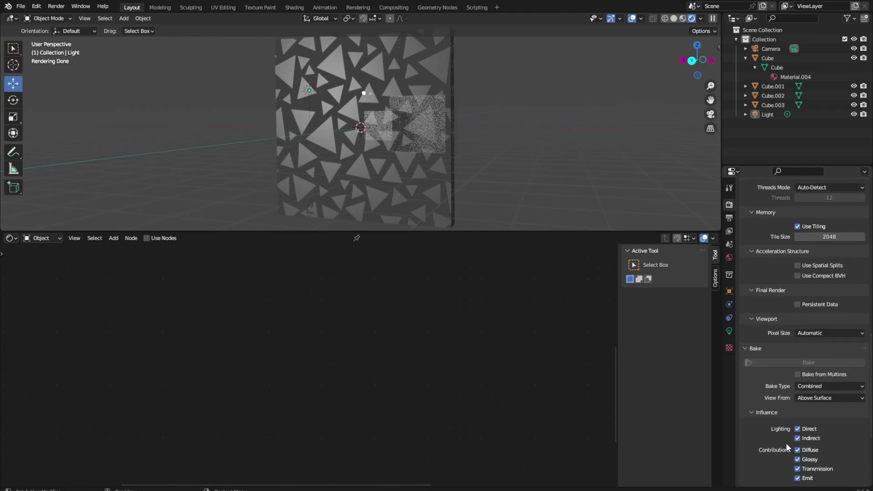
pyautogui.scroll(-6, 786, 443)
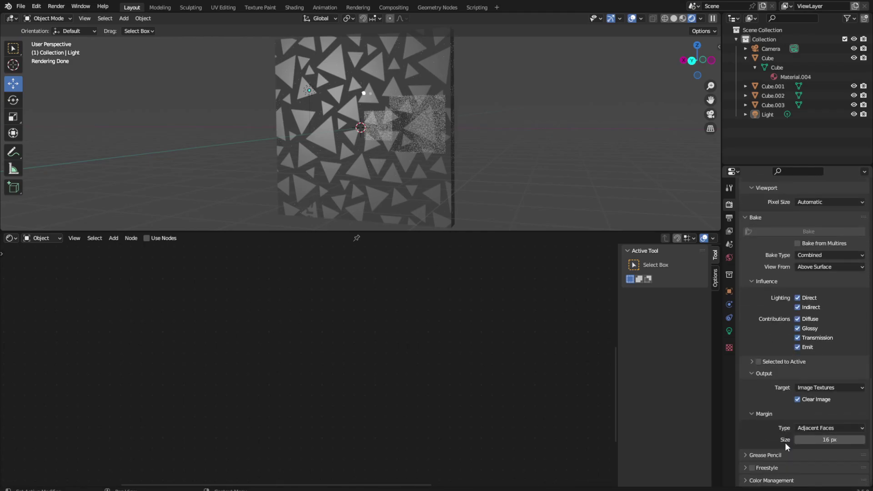
pyautogui.click(790, 478)
pyautogui.scroll(-4, 792, 482)
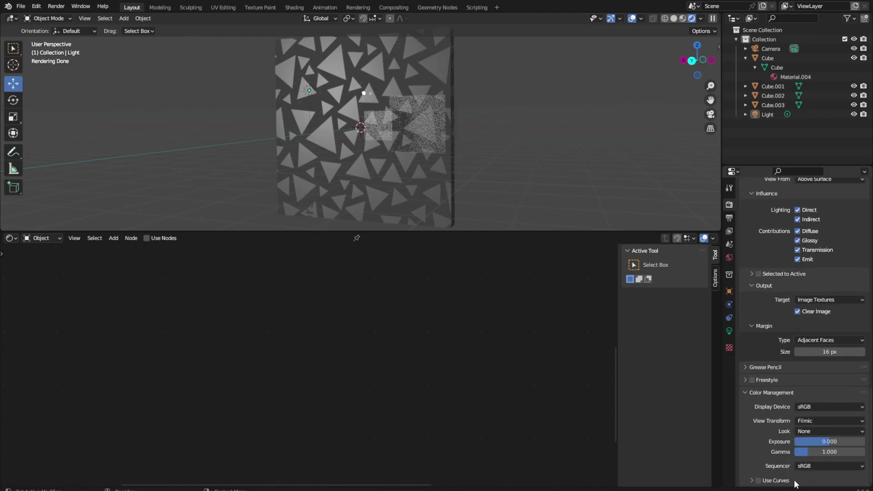
# Step: Inspect the View Transform, Look and Display Device lists, keeping Filmic, no look and sRGB
pyautogui.click(816, 422)
pyautogui.click(815, 418)
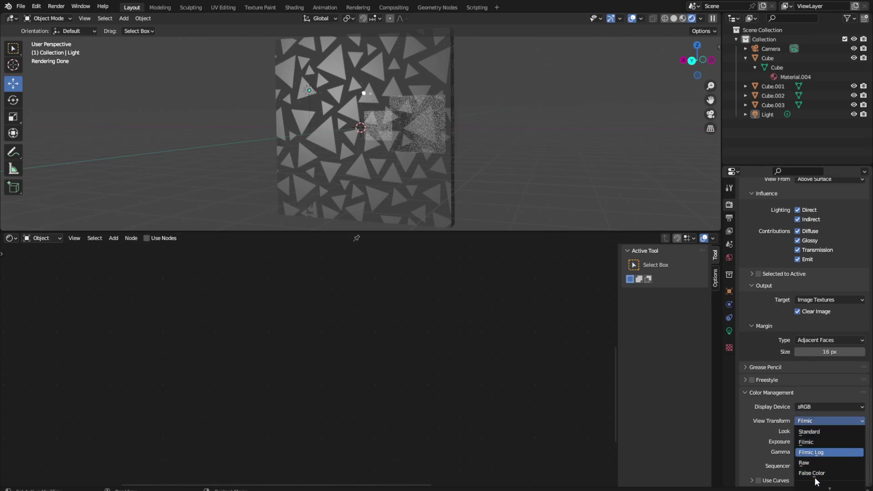
pyautogui.scroll(1, 836, 441)
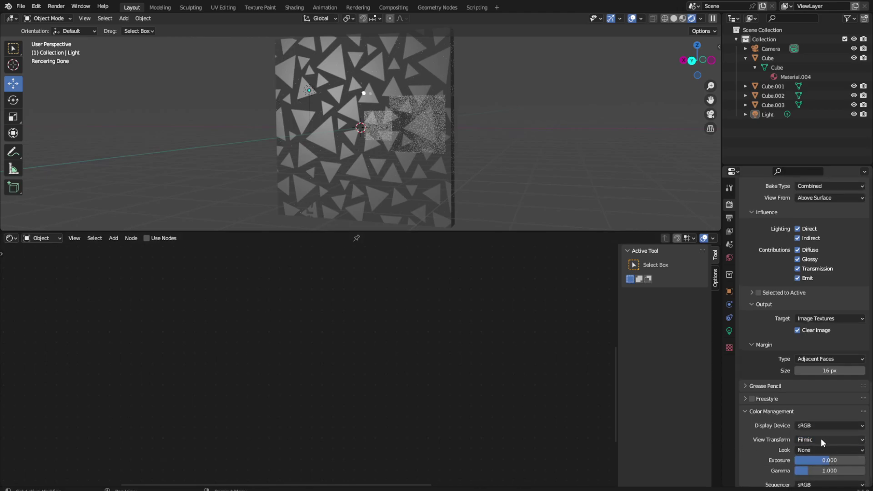
pyautogui.scroll(-1, 820, 438)
pyautogui.click(813, 431)
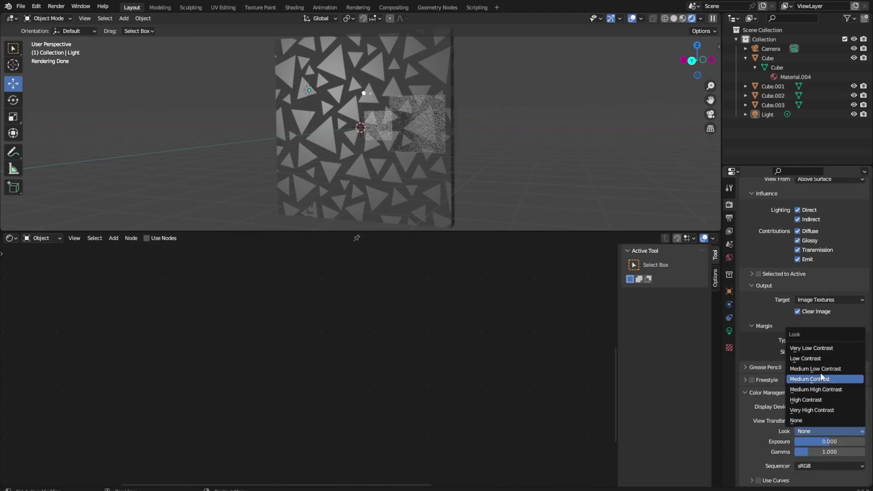
pyautogui.click(827, 407)
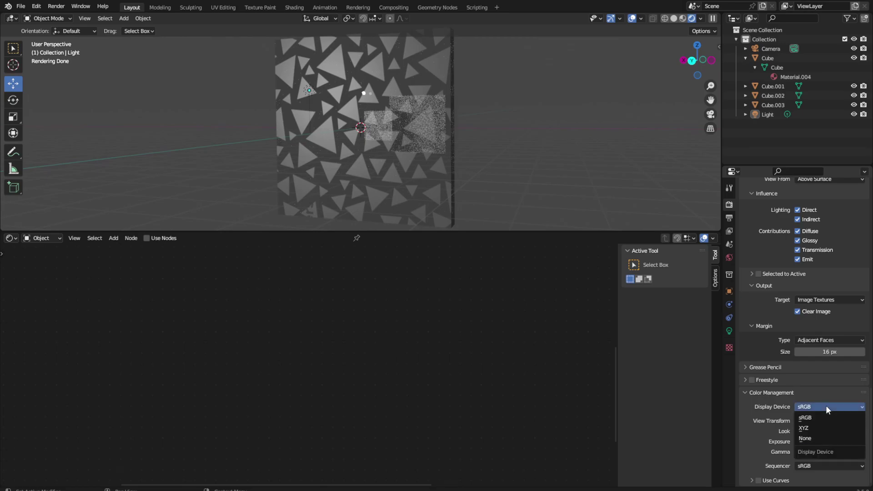
pyautogui.click(814, 417)
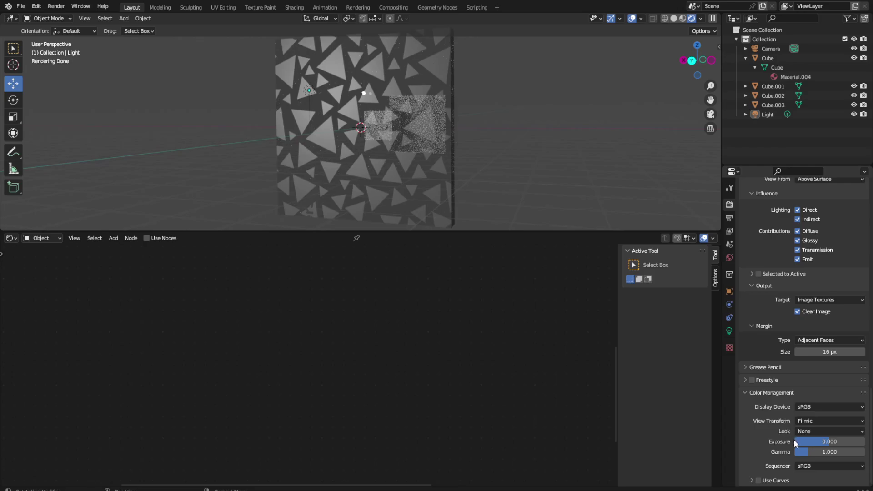
# Step: Show the Color Management curves and scroll back to the top of the render settings
pyautogui.click(752, 480)
pyautogui.scroll(-6, 809, 445)
pyautogui.scroll(5, 809, 450)
pyautogui.scroll(5, 807, 457)
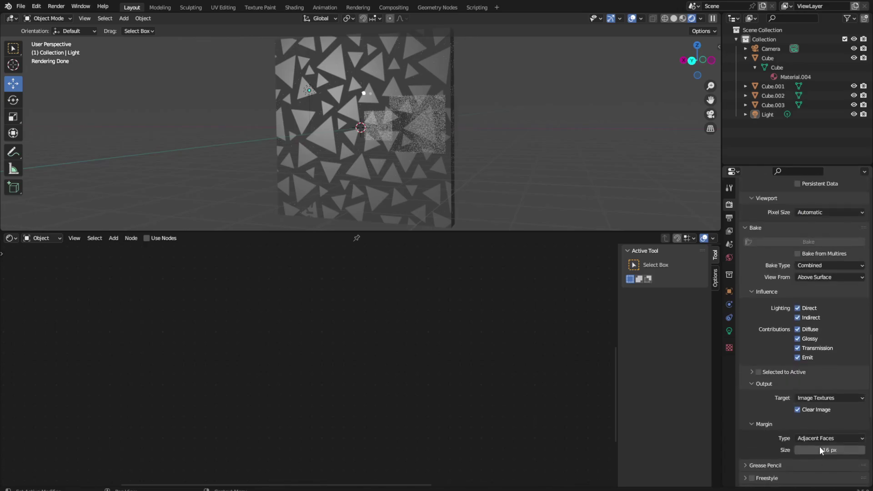
pyautogui.scroll(5, 820, 447)
pyautogui.scroll(5, 814, 449)
pyautogui.scroll(4, 813, 449)
pyautogui.scroll(4, 812, 450)
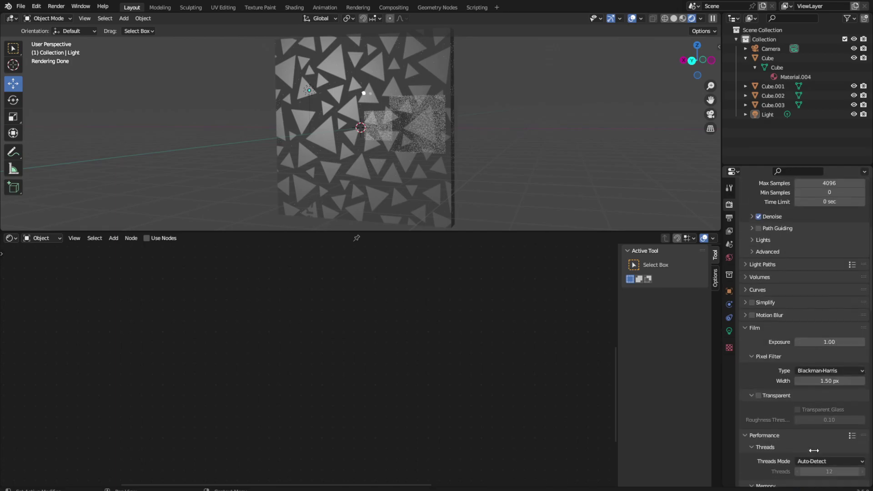
pyautogui.scroll(4, 799, 427)
pyautogui.scroll(4, 821, 305)
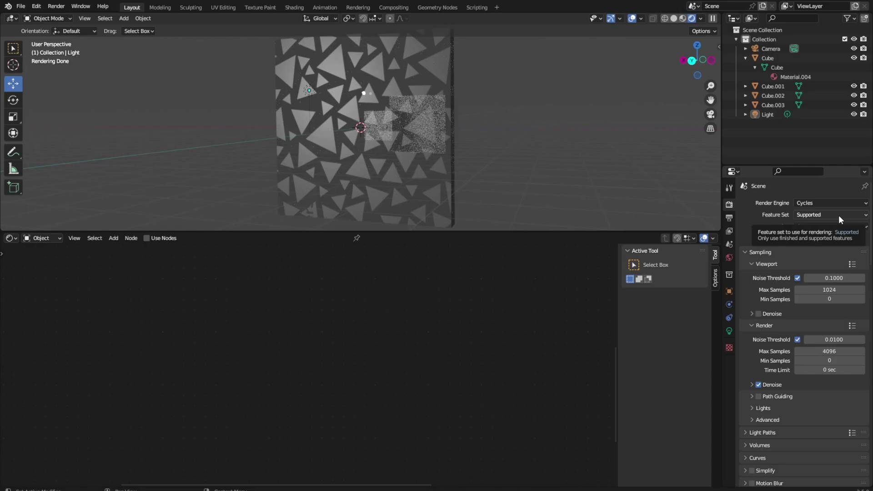
# Step: Collapse the Sampling, Film, Performance and Color Management panels
pyautogui.click(749, 252)
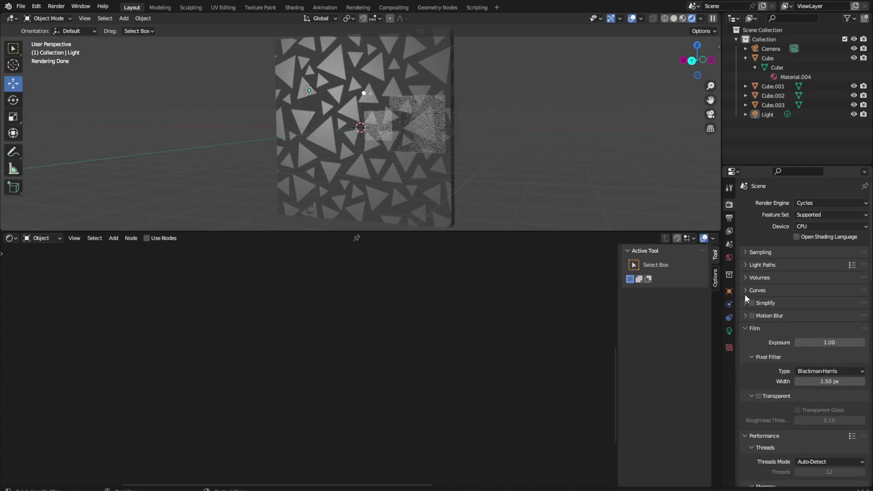
pyautogui.click(746, 329)
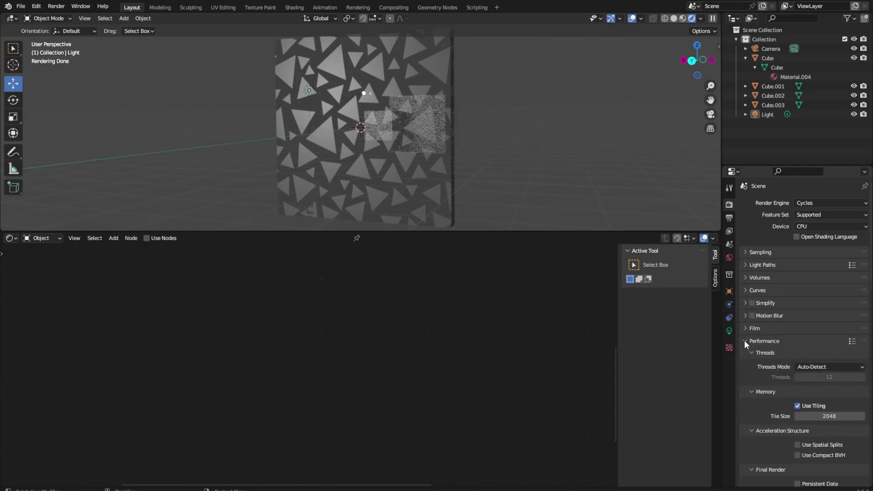
pyautogui.click(744, 342)
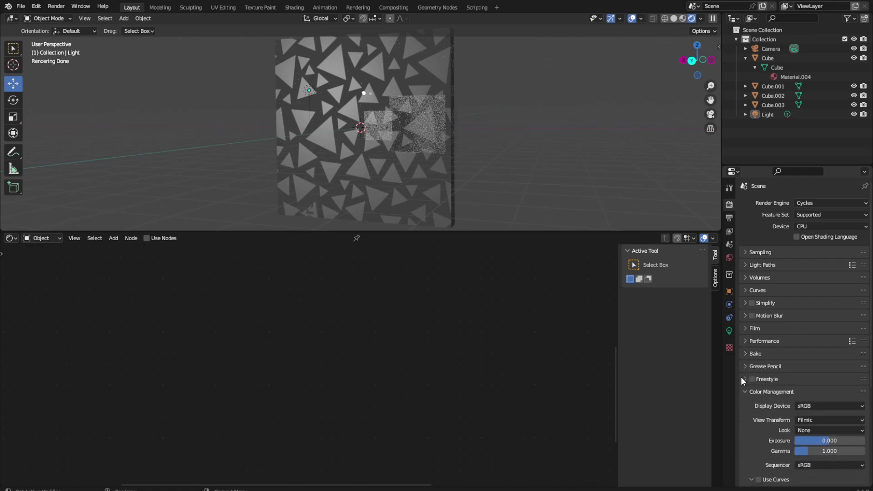
pyautogui.click(745, 392)
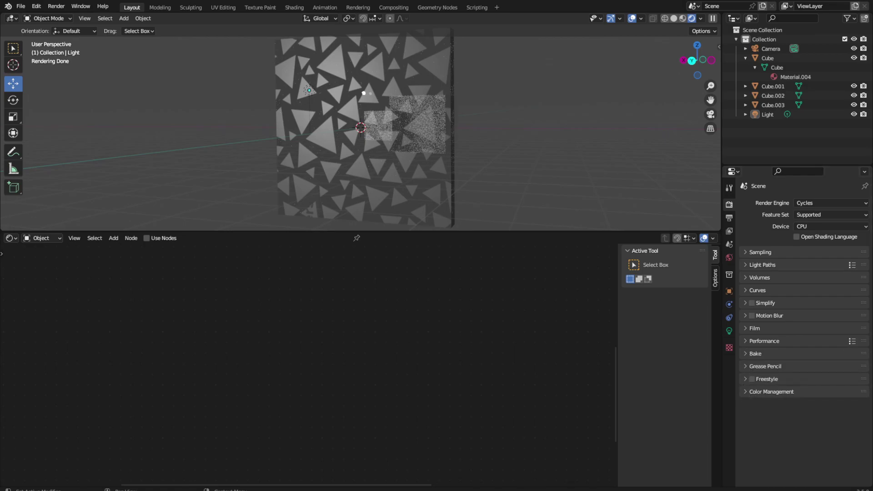